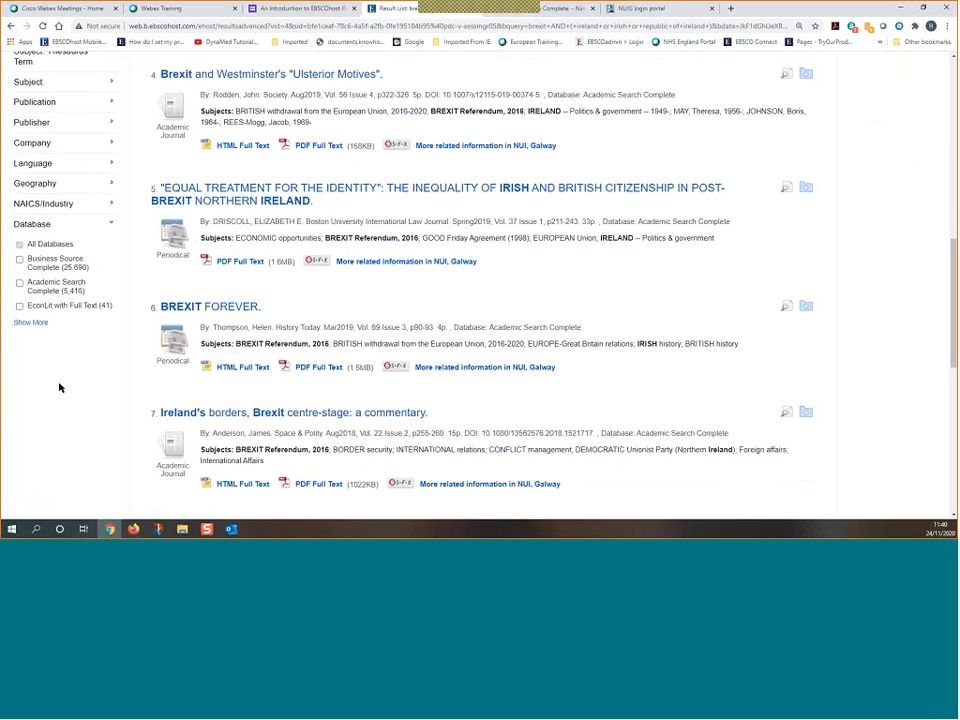
Limit the Brexit and Ireland search results to full-text items only
{"action": "scroll", "coordinate": [42, 439], "scroll_direction": "up", "scroll_amount": 9}
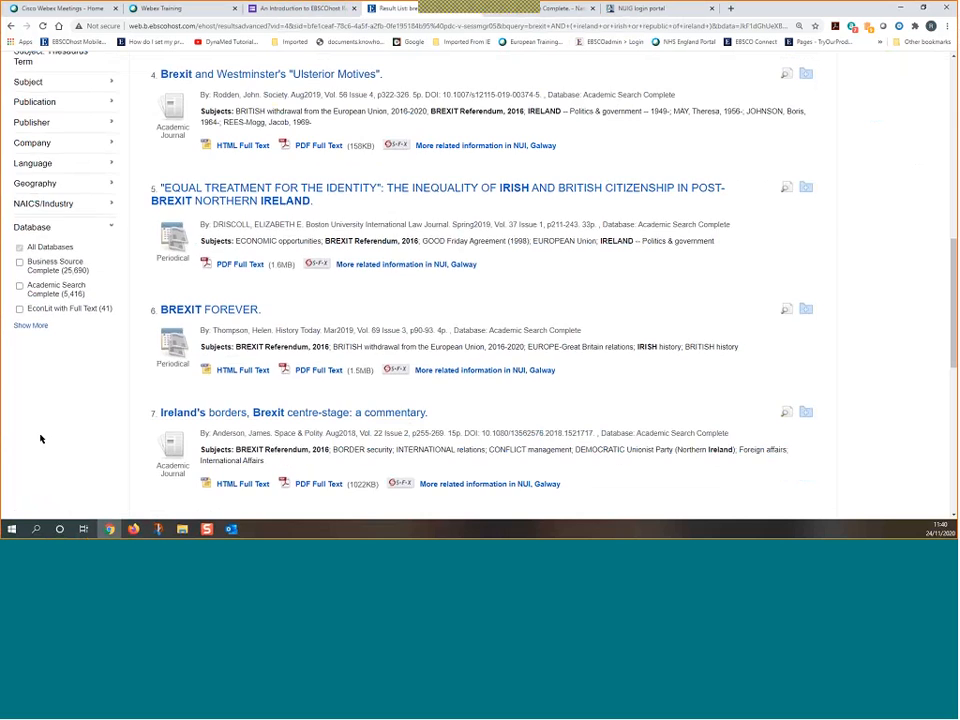
{"action": "scroll", "coordinate": [42, 439], "scroll_direction": "up", "scroll_amount": 2}
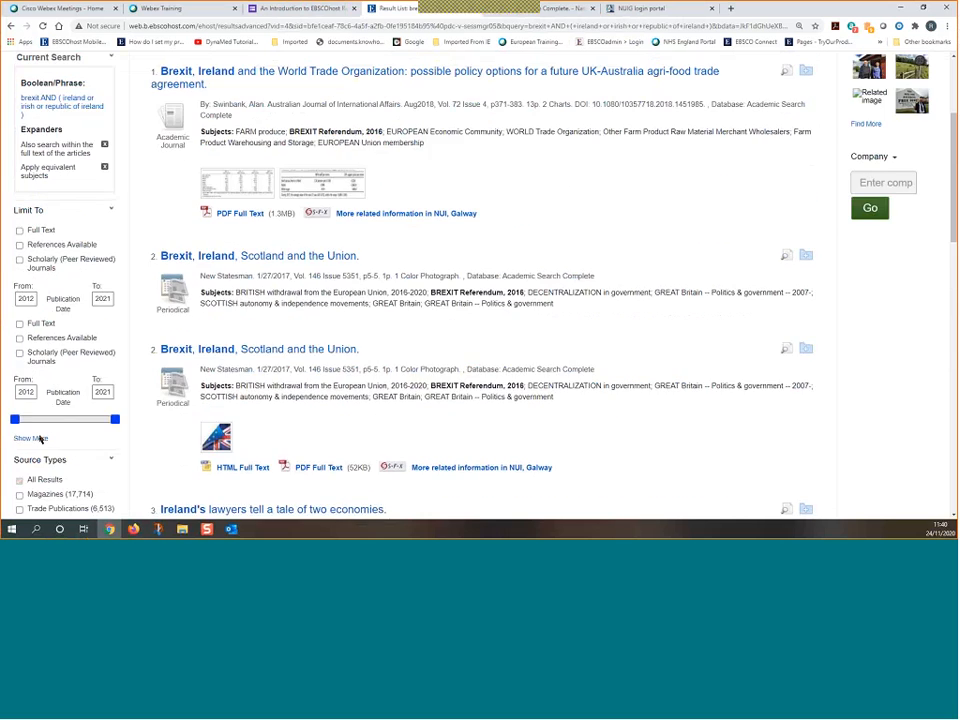
{"action": "scroll", "coordinate": [41, 440], "scroll_direction": "down", "scroll_amount": 2}
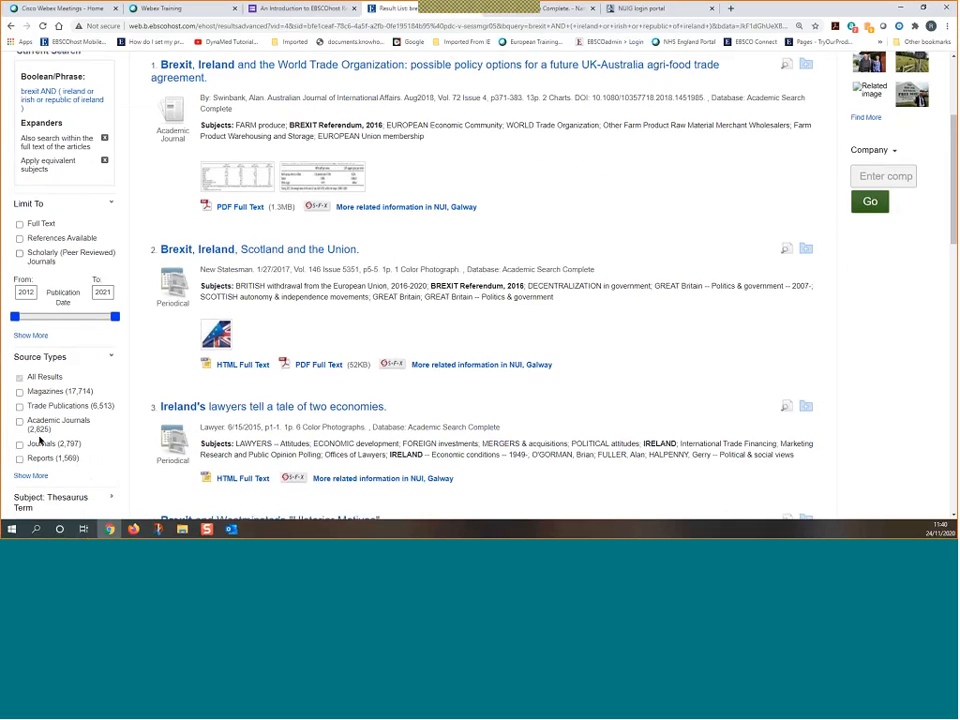
{"action": "scroll", "coordinate": [40, 440], "scroll_direction": "down", "scroll_amount": 1}
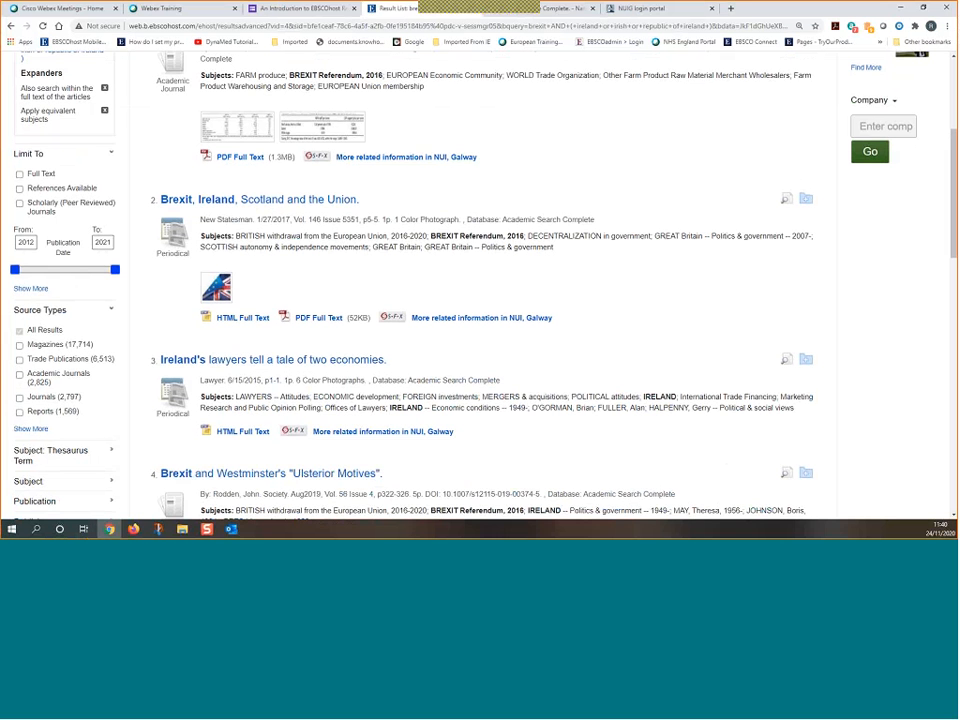
{"action": "left_click", "coordinate": [19, 174]}
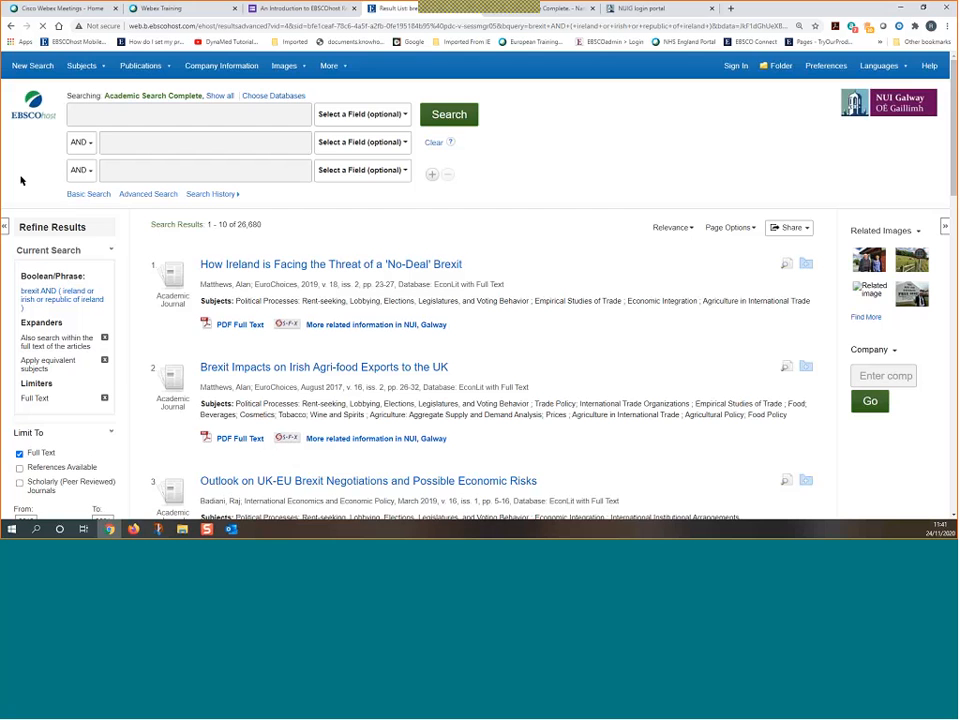
Narrow the publication date range of the results so that it starts in 2016
{"action": "scroll", "coordinate": [41, 328], "scroll_direction": "down", "scroll_amount": 1}
{"action": "scroll", "coordinate": [41, 328], "scroll_direction": "down", "scroll_amount": 3}
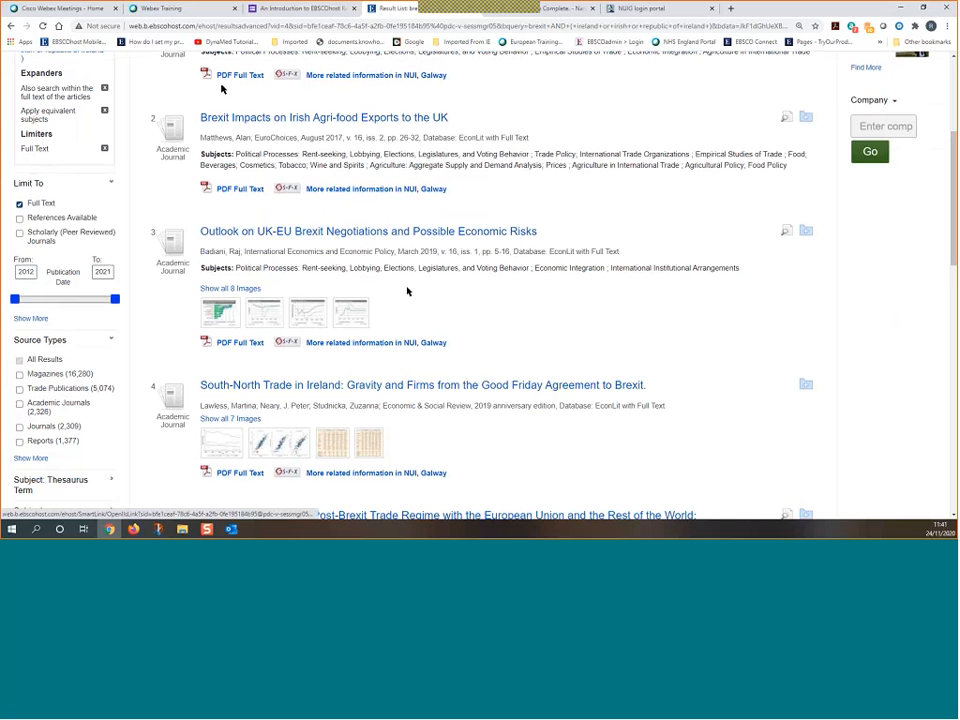
{"action": "scroll", "coordinate": [30, 295], "scroll_direction": "down", "scroll_amount": 1}
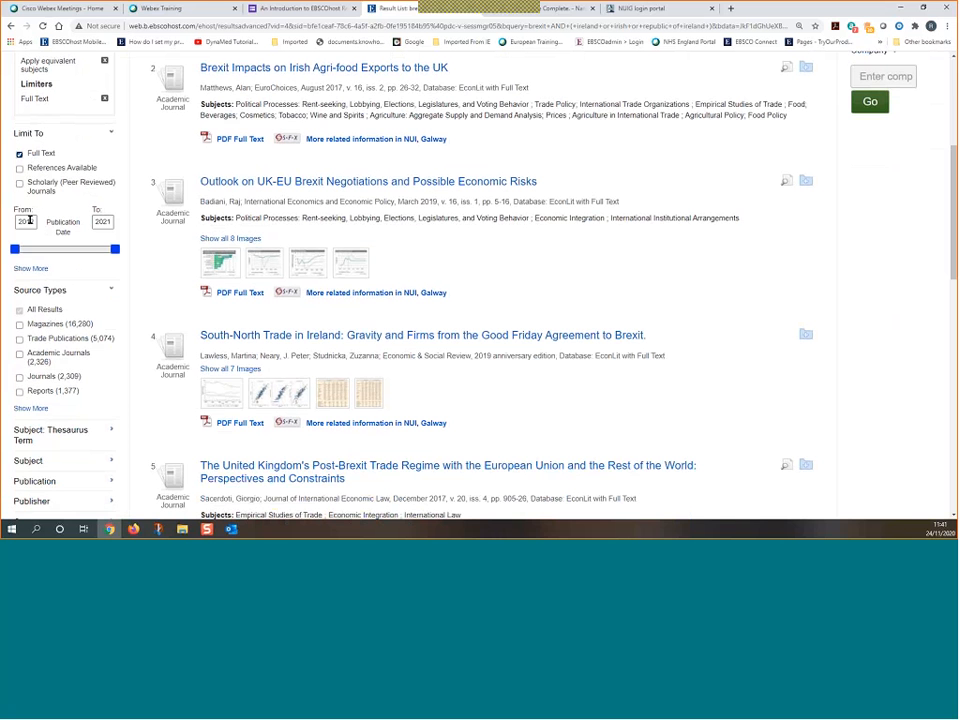
{"action": "scroll", "coordinate": [118, 327], "scroll_direction": "down", "scroll_amount": 1}
{"action": "scroll", "coordinate": [118, 327], "scroll_direction": "down", "scroll_amount": 1}
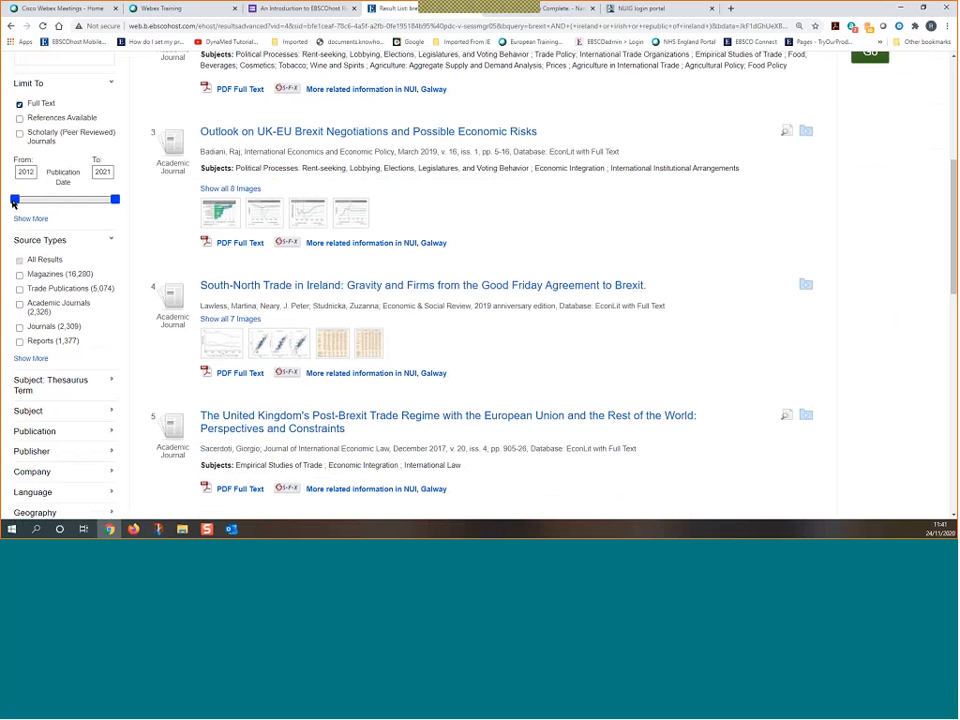
{"action": "left_click_drag", "start_coordinate": [14, 201], "coordinate": [57, 203]}
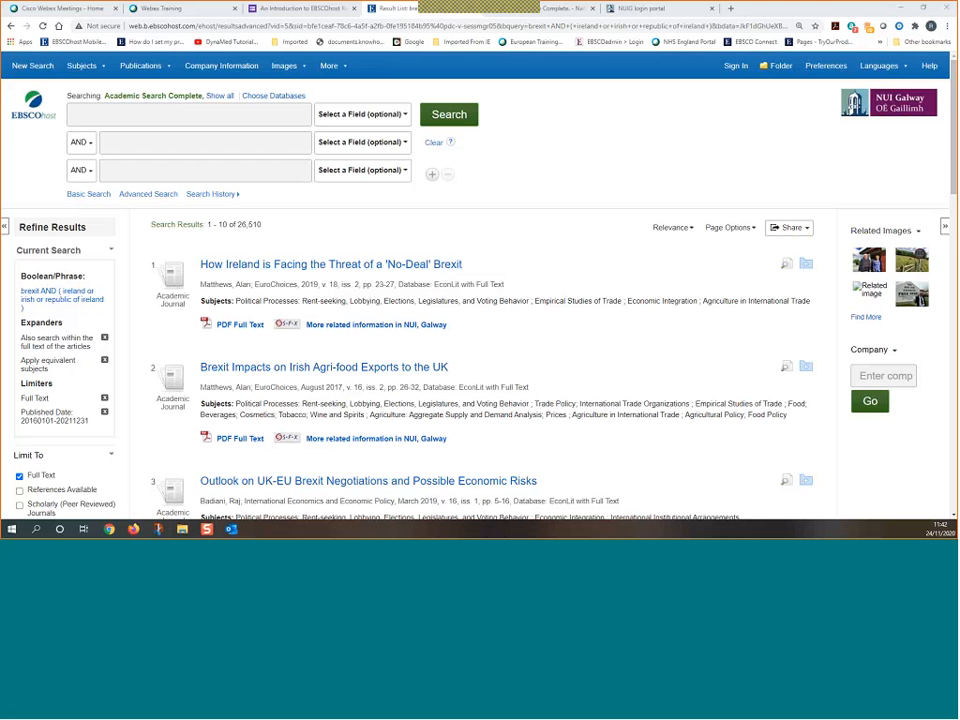
Restrict the source types to Academic Journals, Journals, Reports and Reviews, and update the results
{"action": "scroll", "coordinate": [449, 263], "scroll_direction": "down", "scroll_amount": 1}
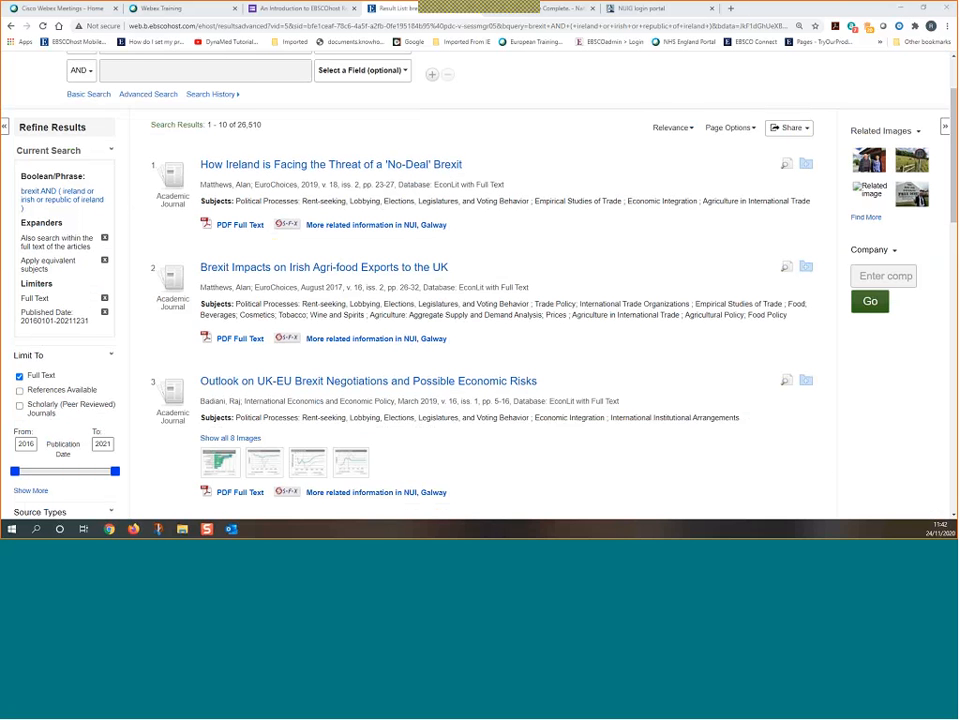
{"action": "scroll", "coordinate": [431, 336], "scroll_direction": "down", "scroll_amount": 4}
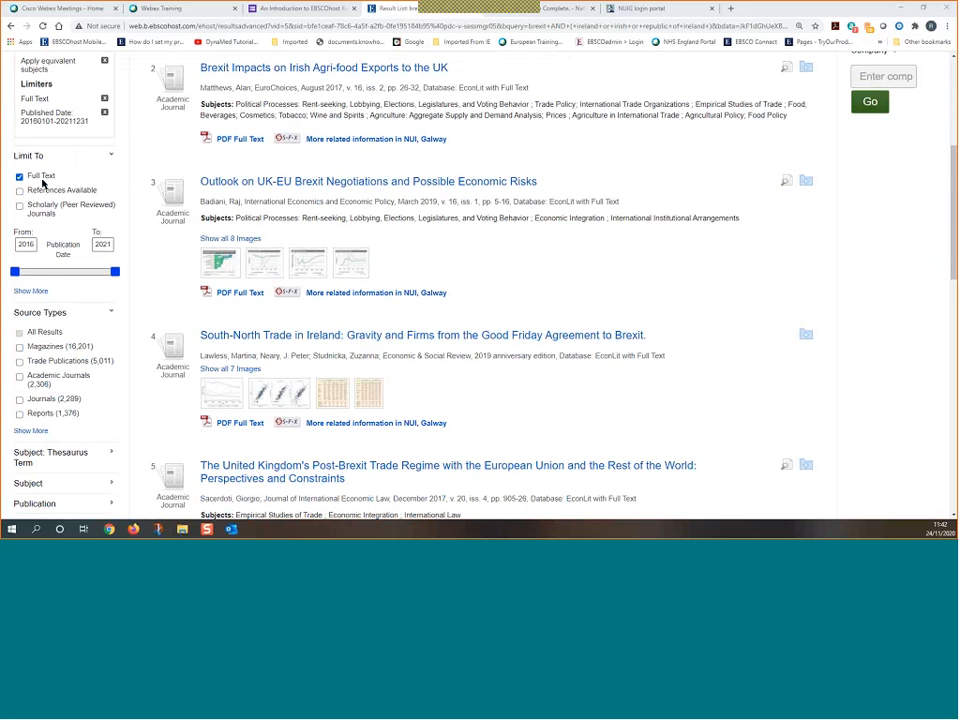
{"action": "scroll", "coordinate": [393, 352], "scroll_direction": "up", "scroll_amount": 3}
{"action": "scroll", "coordinate": [393, 352], "scroll_direction": "up", "scroll_amount": 2}
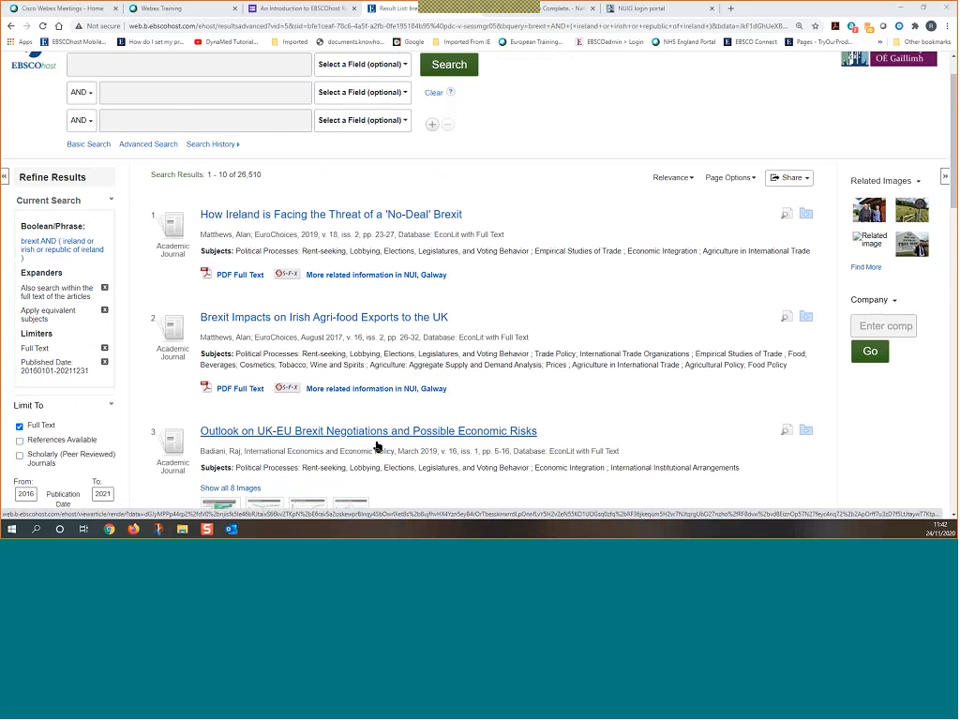
{"action": "scroll", "coordinate": [376, 447], "scroll_direction": "down", "scroll_amount": 5}
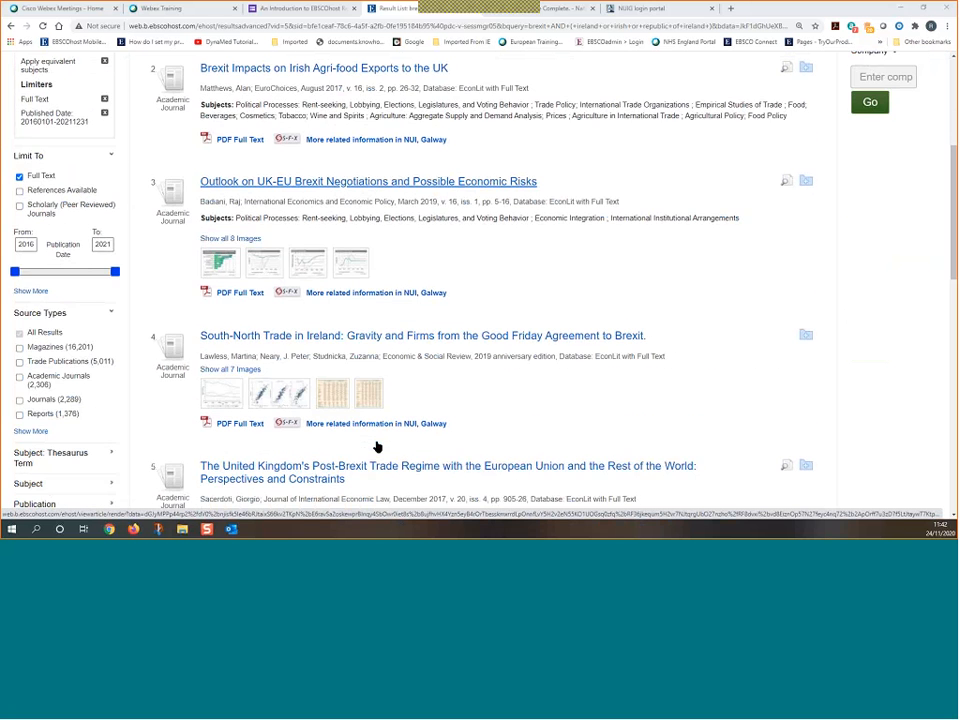
{"action": "scroll", "coordinate": [380, 445], "scroll_direction": "down", "scroll_amount": 1}
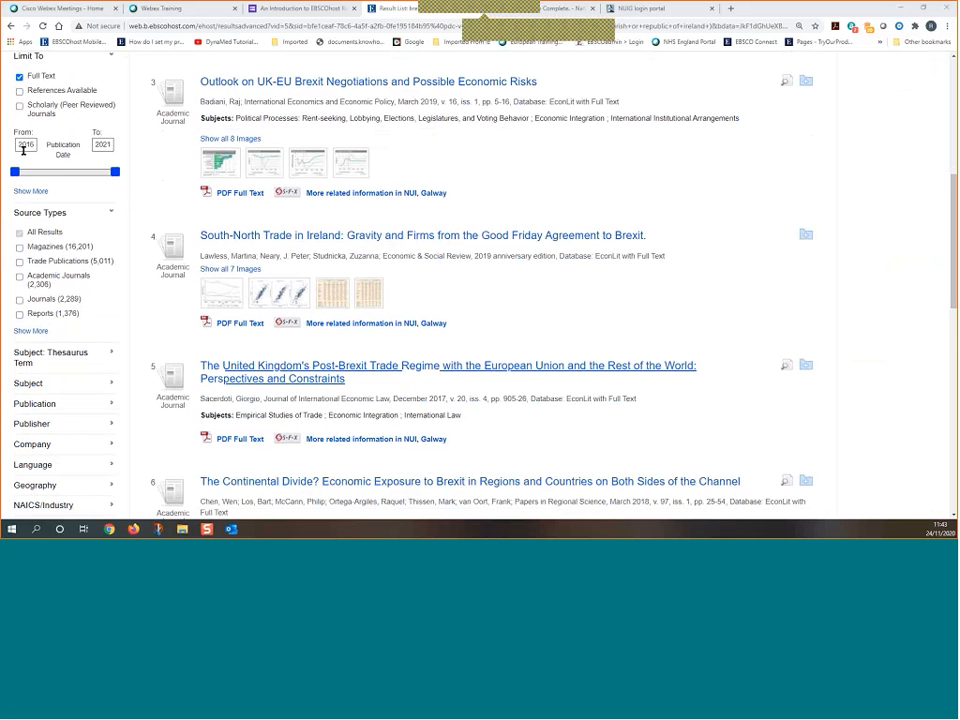
{"action": "scroll", "coordinate": [24, 150], "scroll_direction": "down", "scroll_amount": 2}
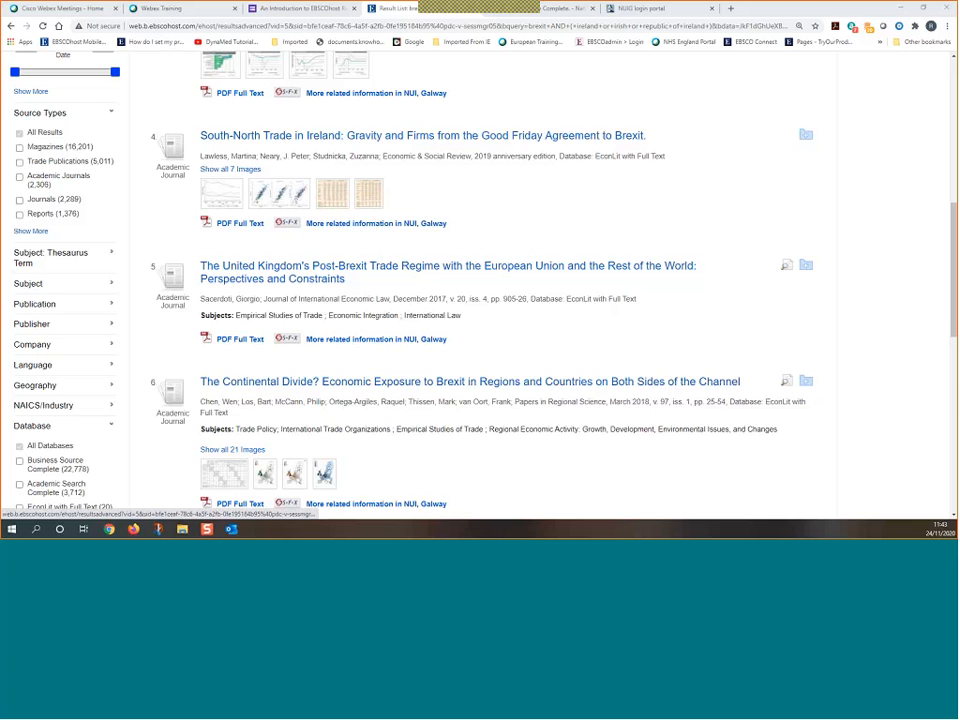
{"action": "left_click", "coordinate": [24, 231]}
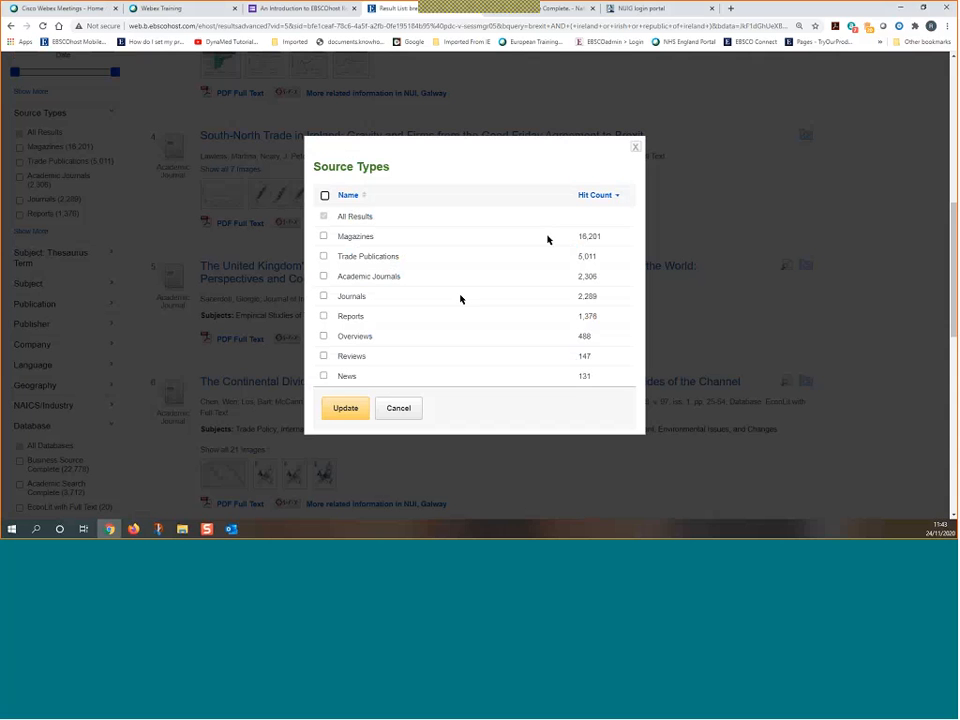
{"action": "left_click", "coordinate": [323, 276]}
{"action": "left_click", "coordinate": [323, 296]}
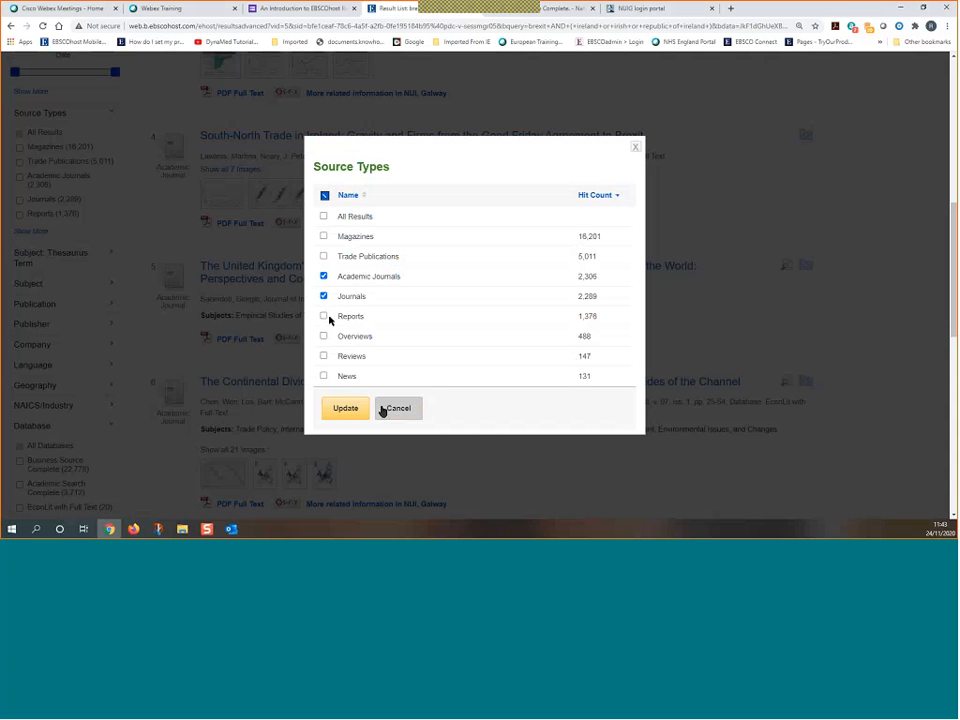
{"action": "left_click", "coordinate": [324, 316]}
{"action": "left_click", "coordinate": [340, 416]}
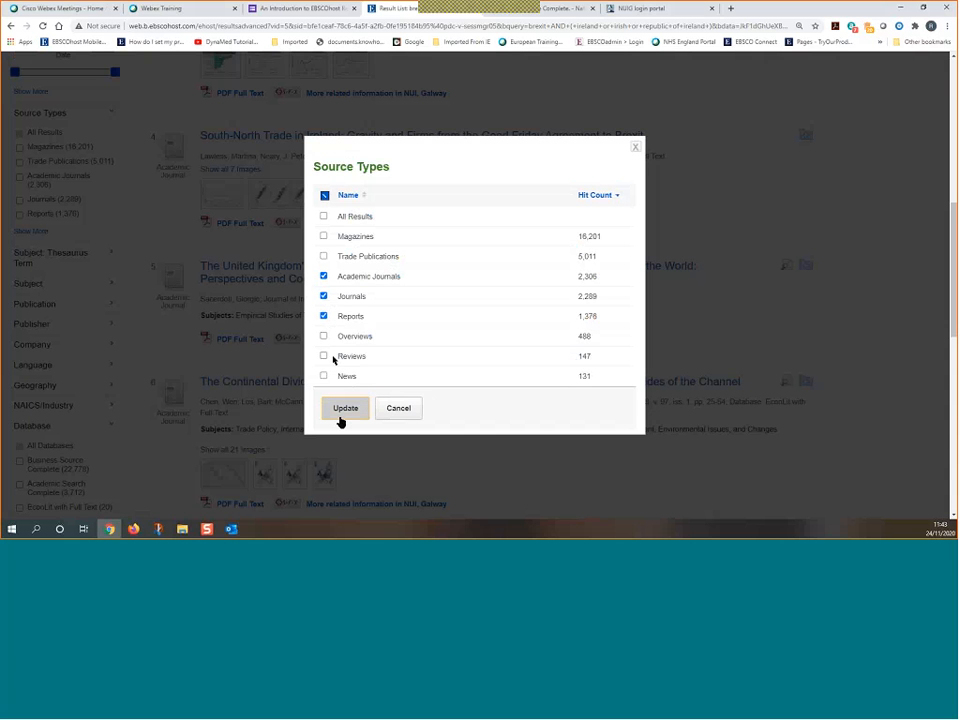
{"action": "left_click", "coordinate": [325, 356]}
{"action": "left_click", "coordinate": [343, 413]}
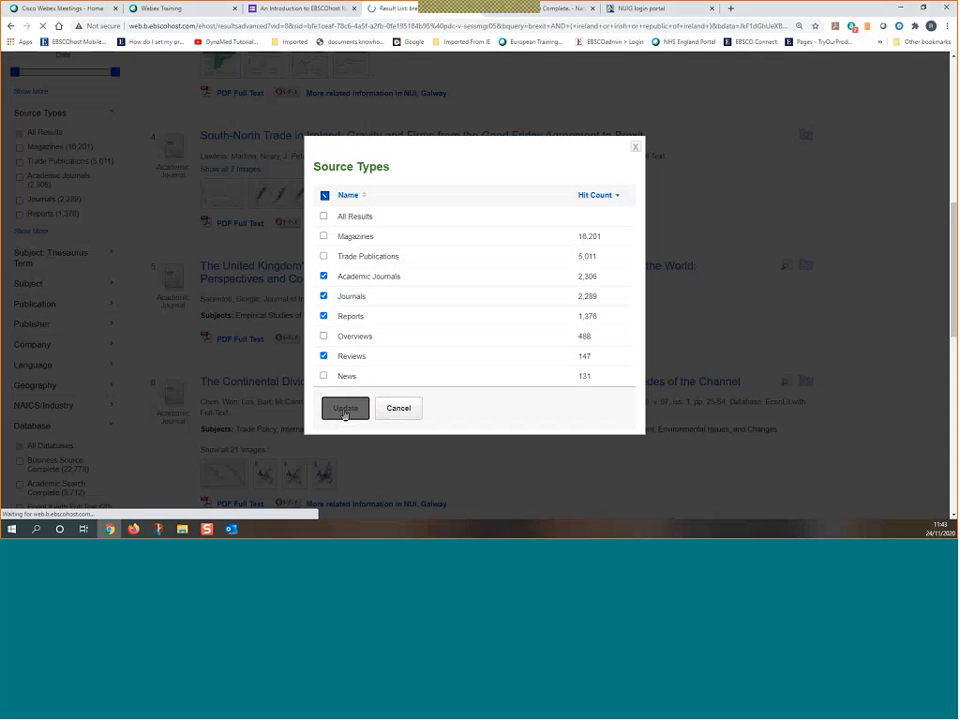
Review the refined results and expand the Company and Geography filters to view their options
{"action": "scroll", "coordinate": [227, 349], "scroll_direction": "down", "scroll_amount": 10}
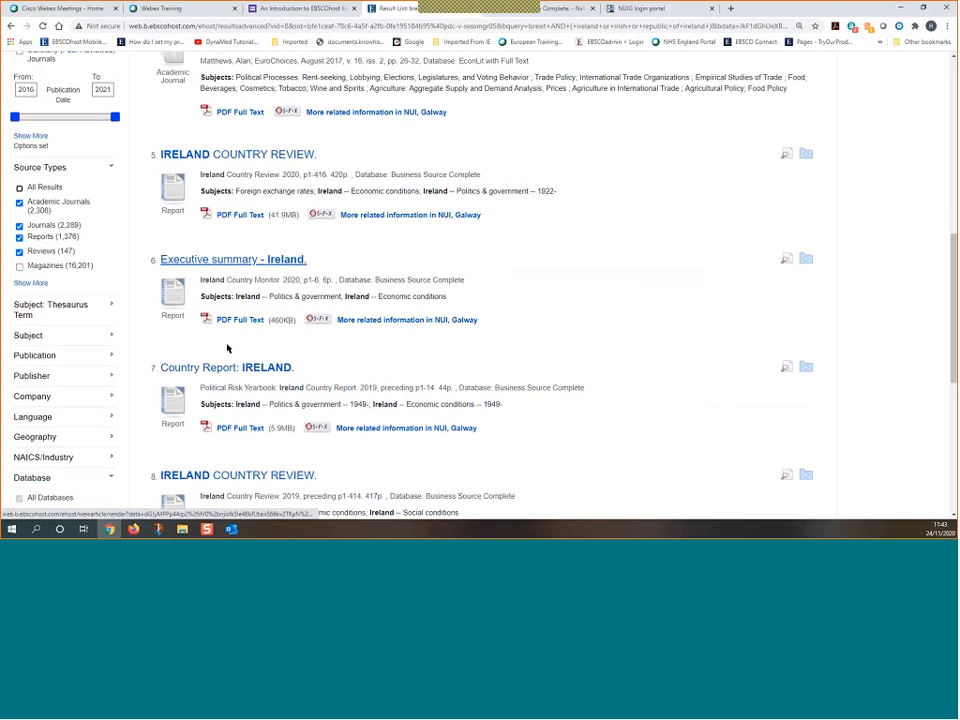
{"action": "scroll", "coordinate": [227, 349], "scroll_direction": "up", "scroll_amount": 10}
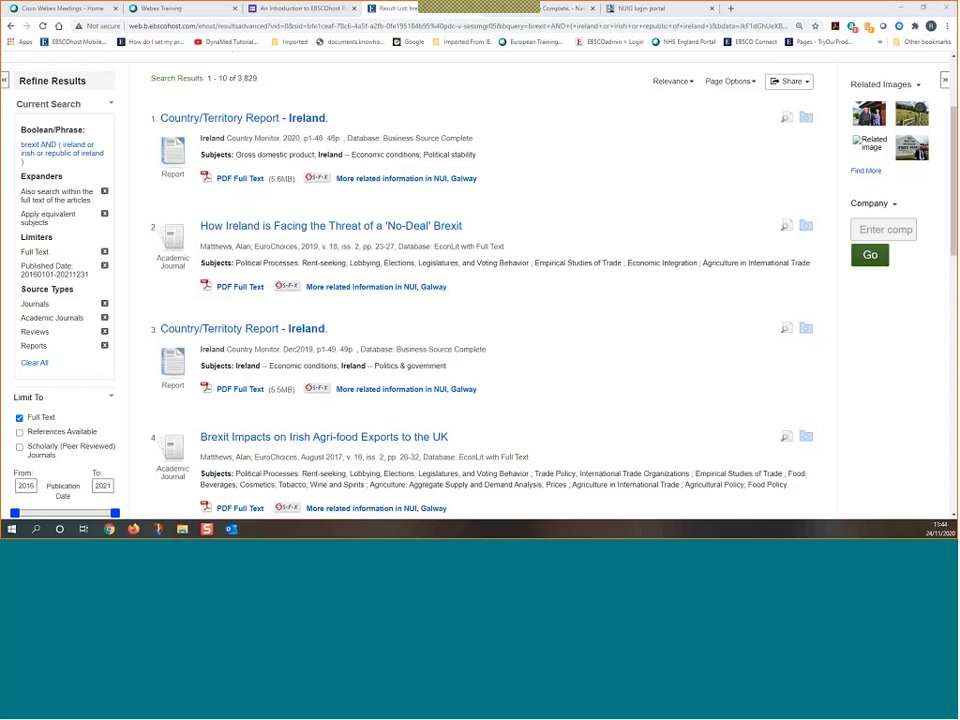
{"action": "scroll", "coordinate": [118, 398], "scroll_direction": "down", "scroll_amount": 4}
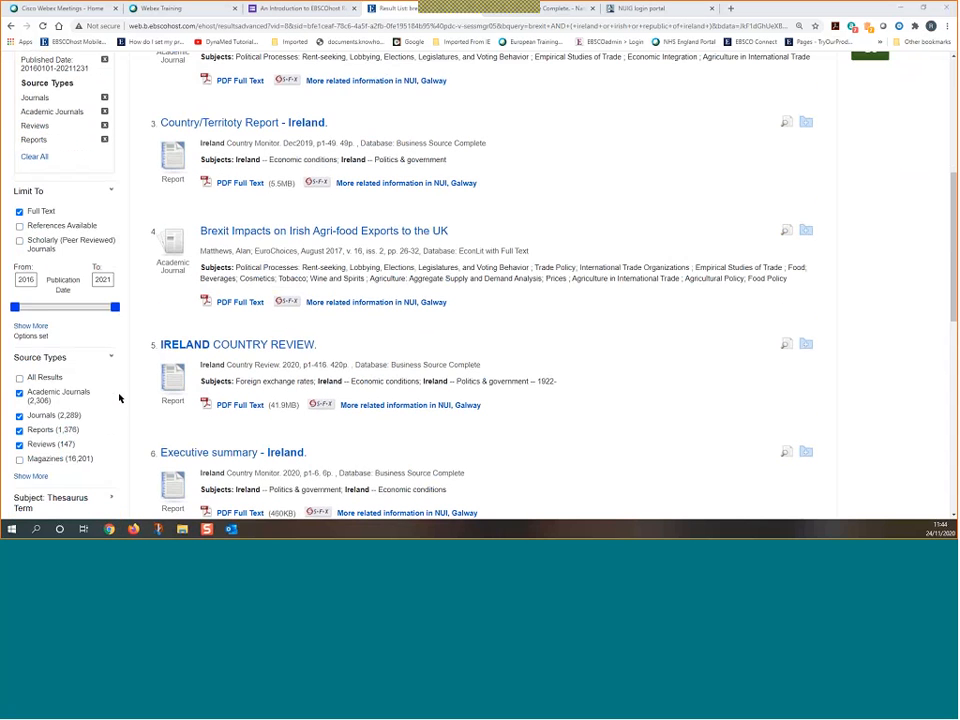
{"action": "scroll", "coordinate": [110, 404], "scroll_direction": "down", "scroll_amount": 2}
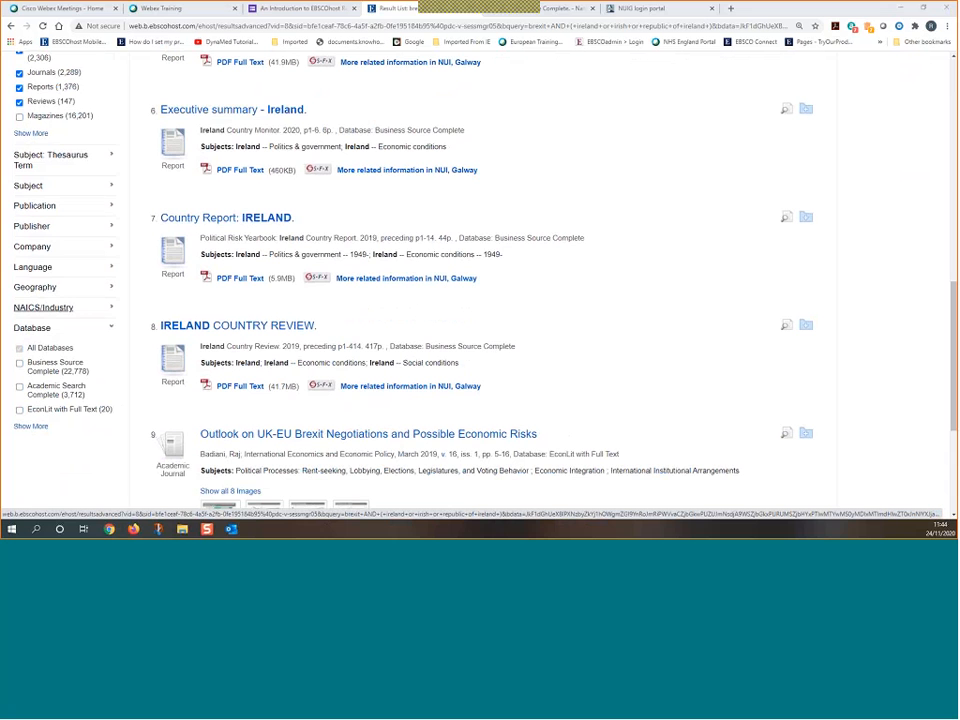
{"action": "left_click", "coordinate": [119, 253]}
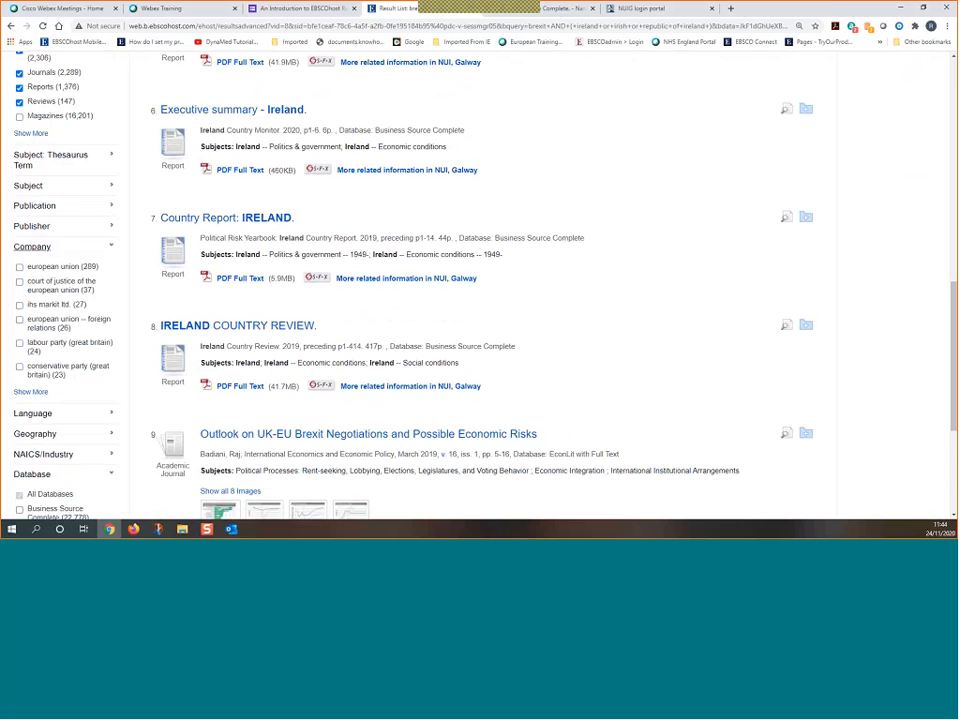
{"action": "scroll", "coordinate": [92, 394], "scroll_direction": "down", "scroll_amount": 1}
{"action": "left_click", "coordinate": [95, 336]}
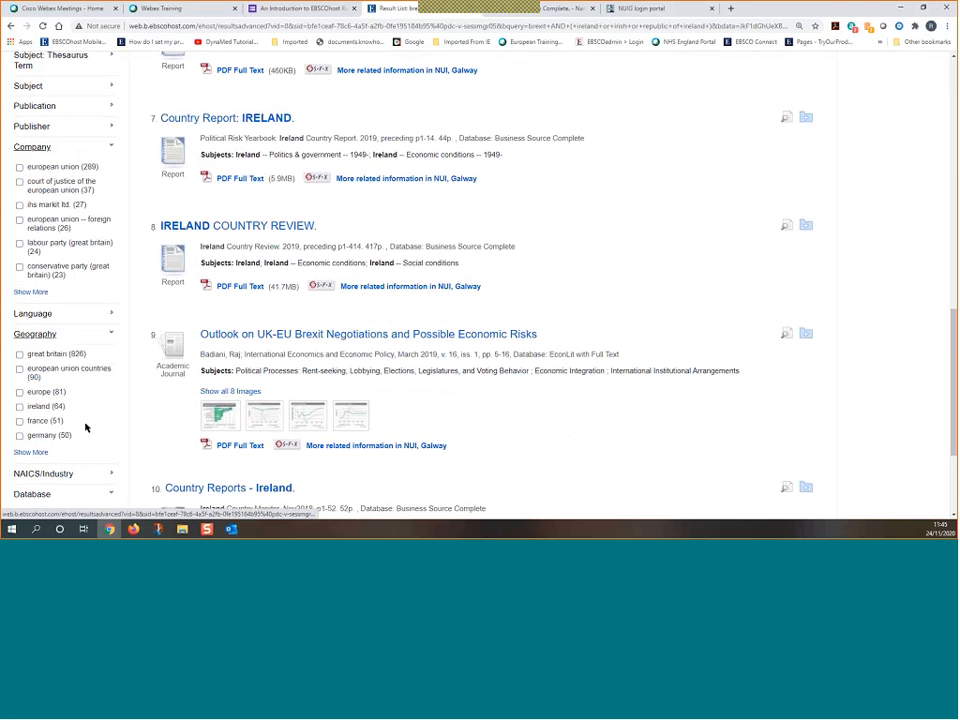
Collapse the Company filter and expand the Subject: Thesaurus Term and Subject filters to view their terms
{"action": "scroll", "coordinate": [88, 440], "scroll_direction": "up", "scroll_amount": 2}
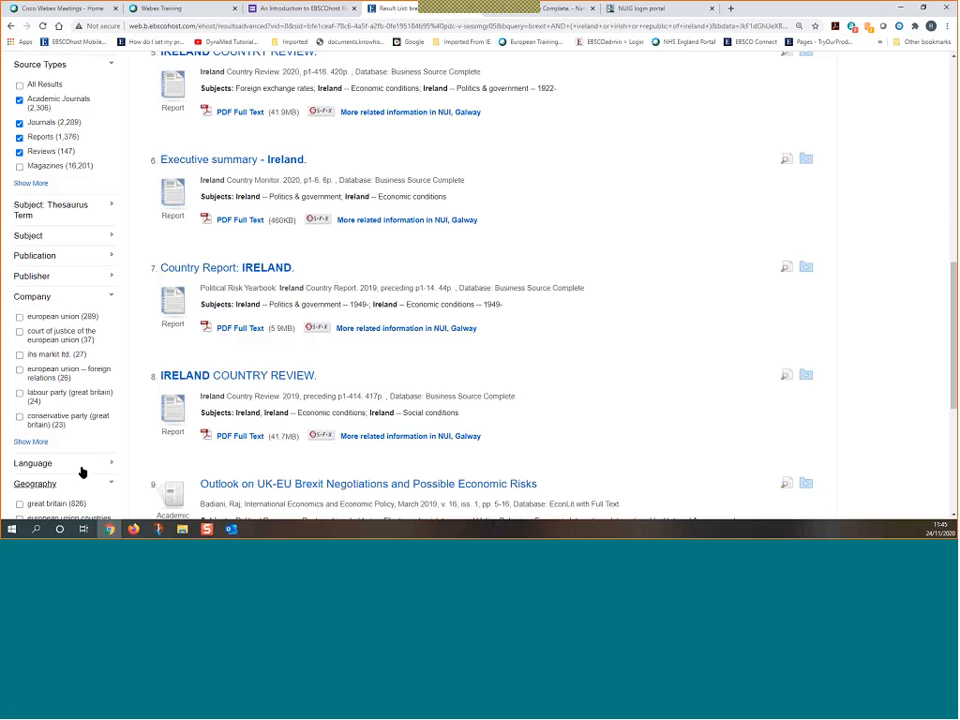
{"action": "left_click", "coordinate": [110, 298]}
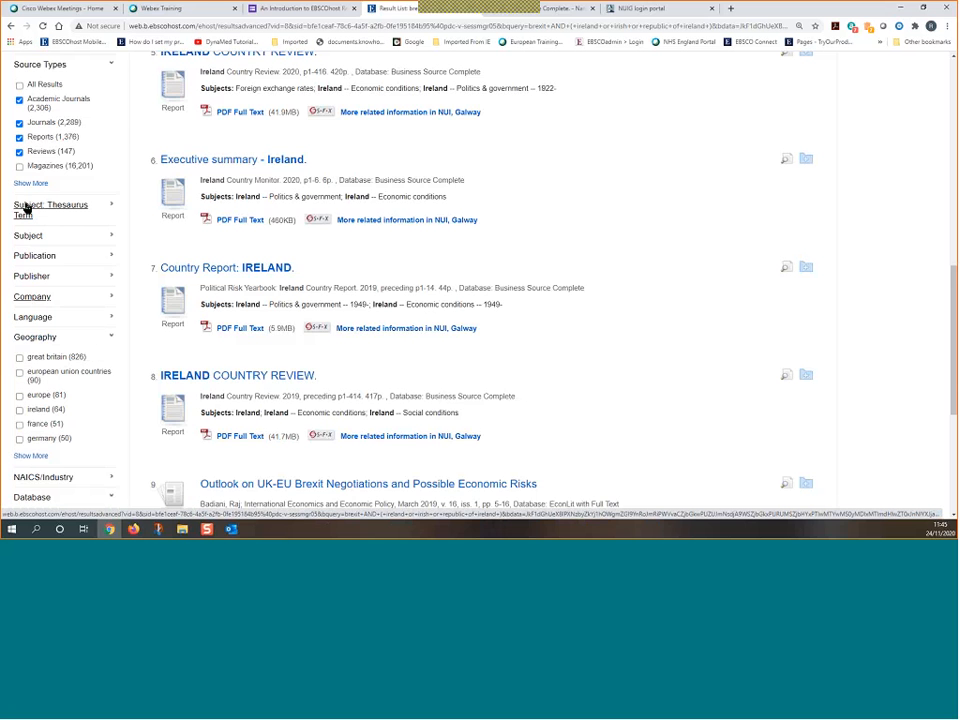
{"action": "left_click", "coordinate": [110, 209]}
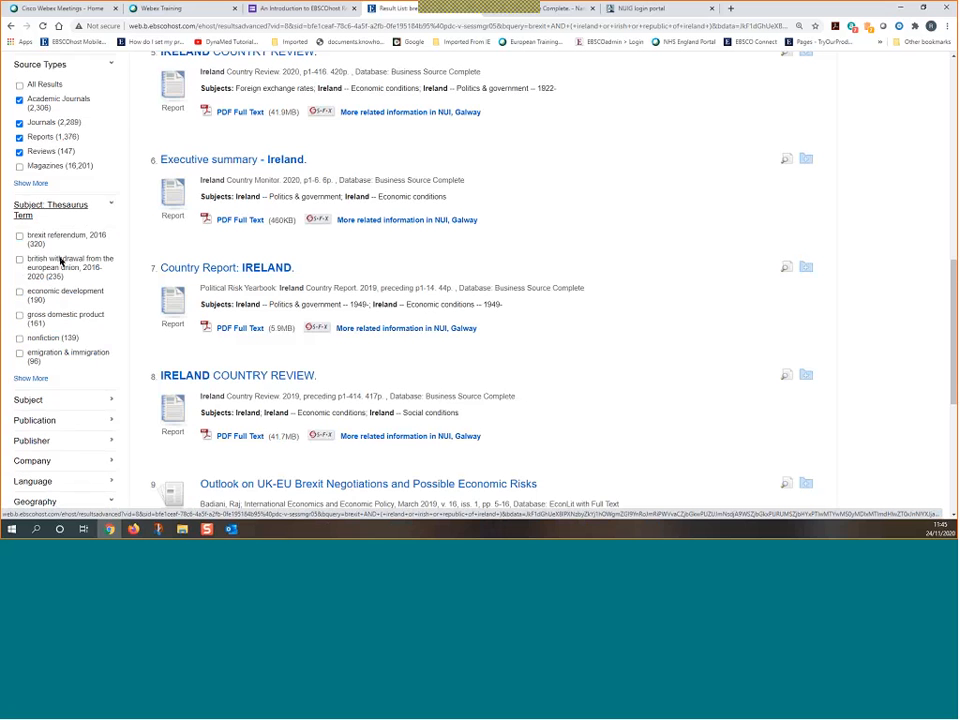
{"action": "scroll", "coordinate": [94, 364], "scroll_direction": "down", "scroll_amount": 1}
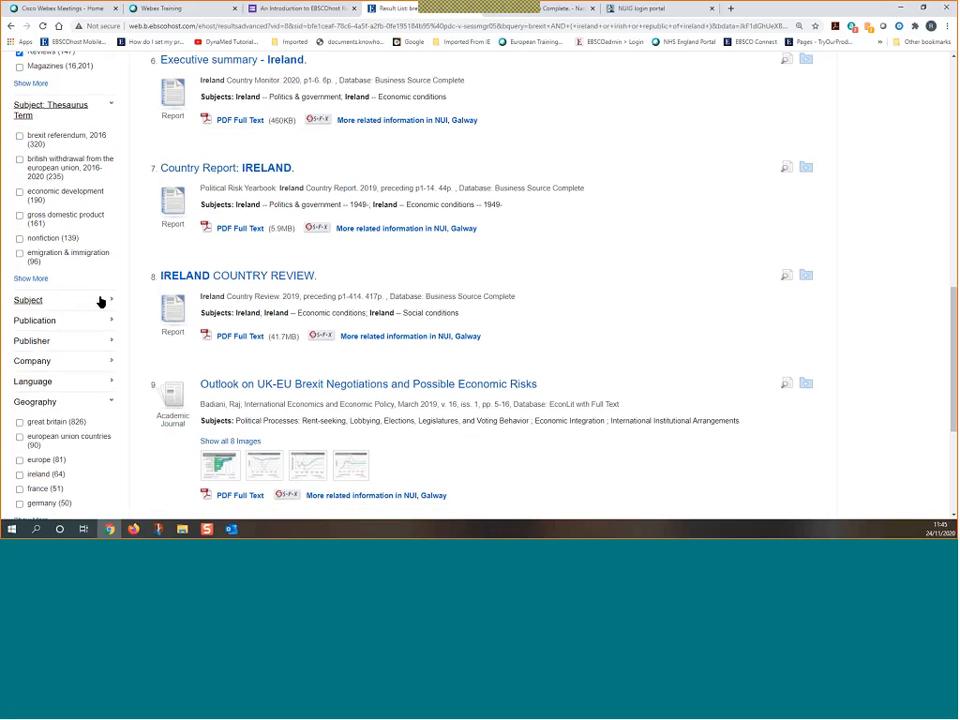
{"action": "left_click", "coordinate": [101, 302]}
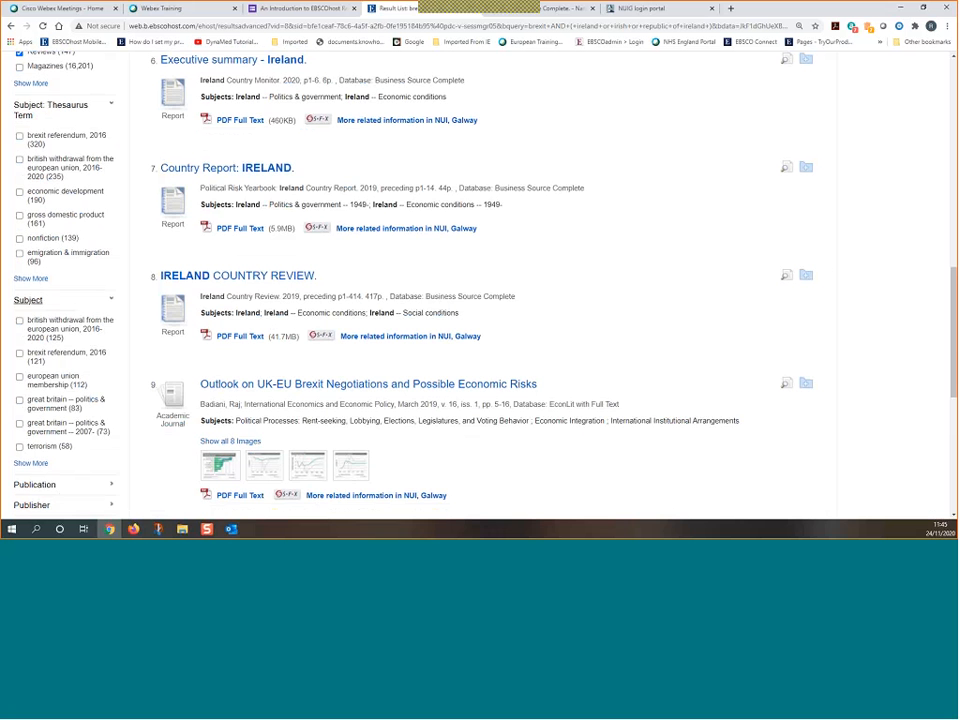
Check which subject term lists and thesauri are offered, and compare the Subject: Thesaurus Term and Subject filter entries
{"action": "scroll", "coordinate": [88, 261], "scroll_direction": "up", "scroll_amount": 10}
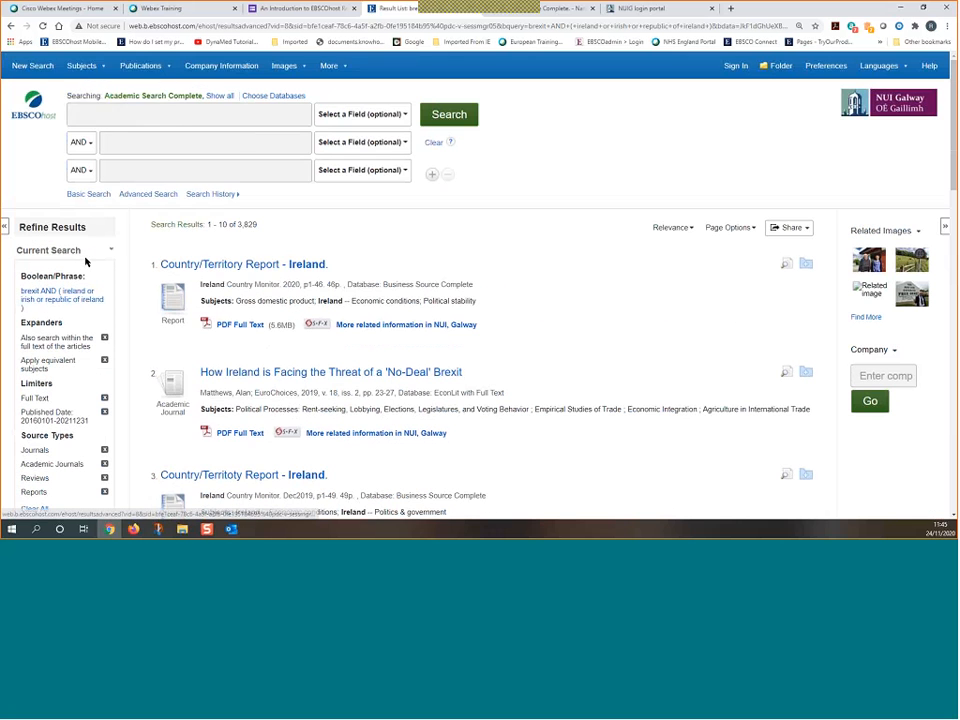
{"action": "mouse_move", "coordinate": [98, 70]}
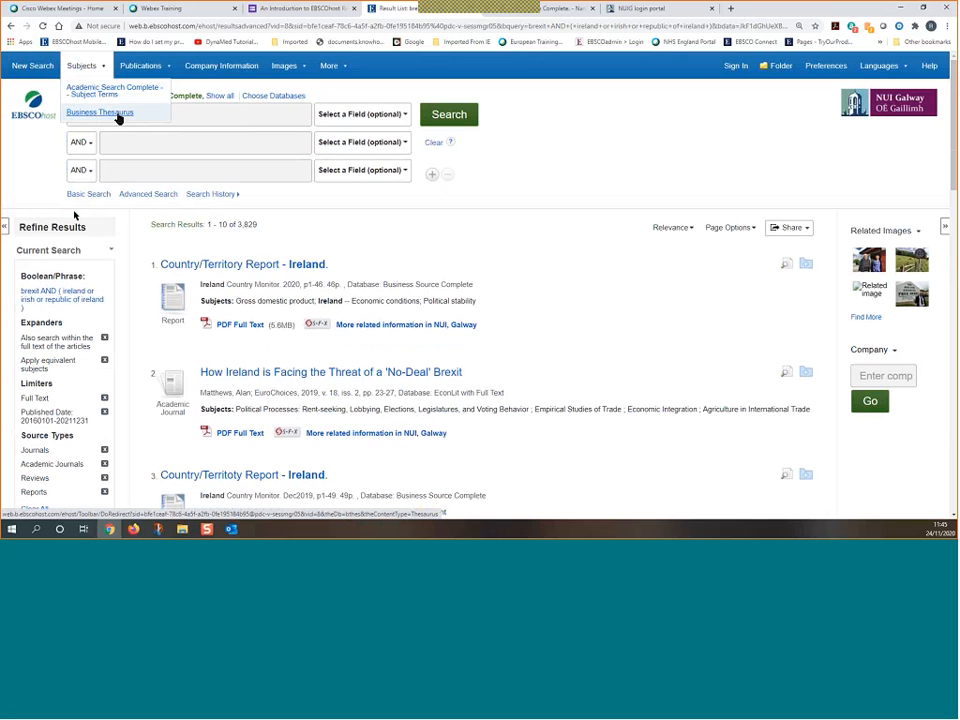
{"action": "scroll", "coordinate": [80, 240], "scroll_direction": "down", "scroll_amount": 5}
{"action": "scroll", "coordinate": [80, 237], "scroll_direction": "down", "scroll_amount": 5}
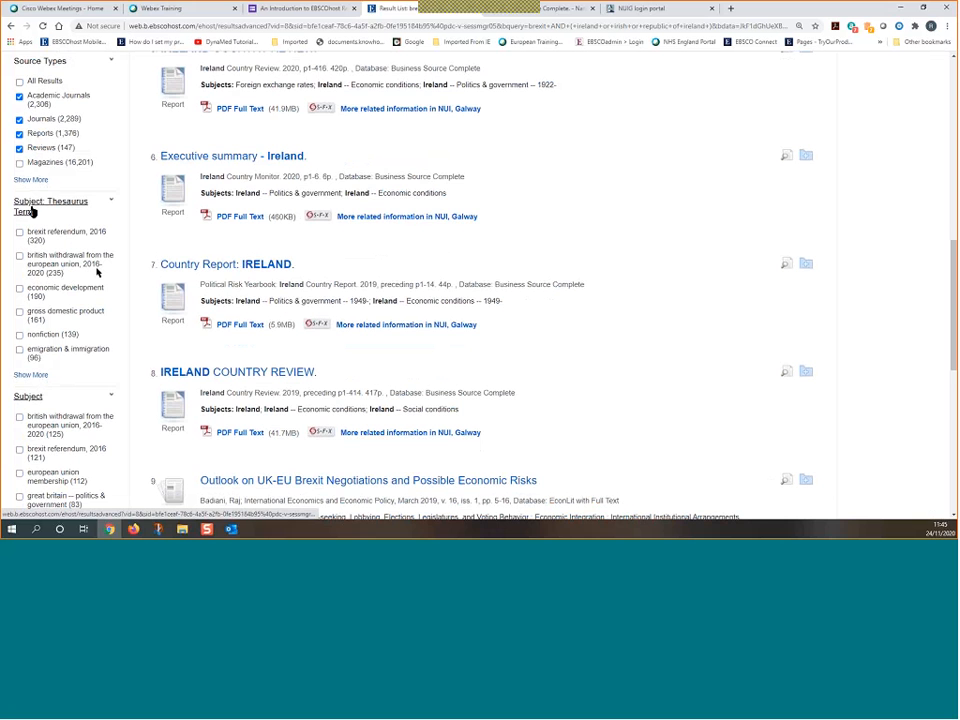
{"action": "scroll", "coordinate": [113, 312], "scroll_direction": "down", "scroll_amount": 1}
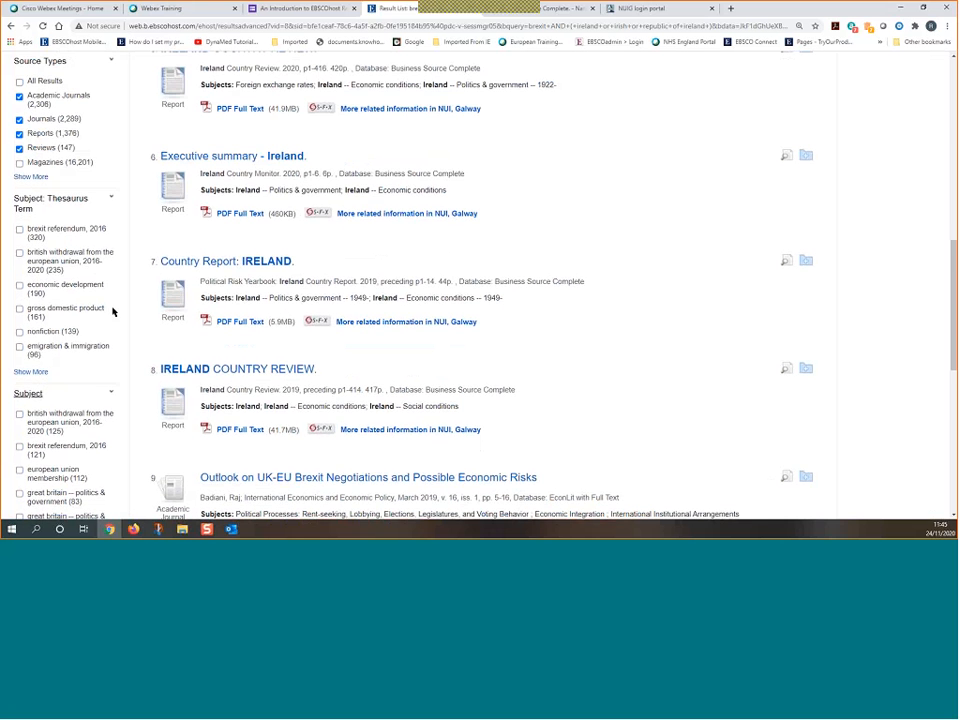
{"action": "scroll", "coordinate": [110, 314], "scroll_direction": "down", "scroll_amount": 1}
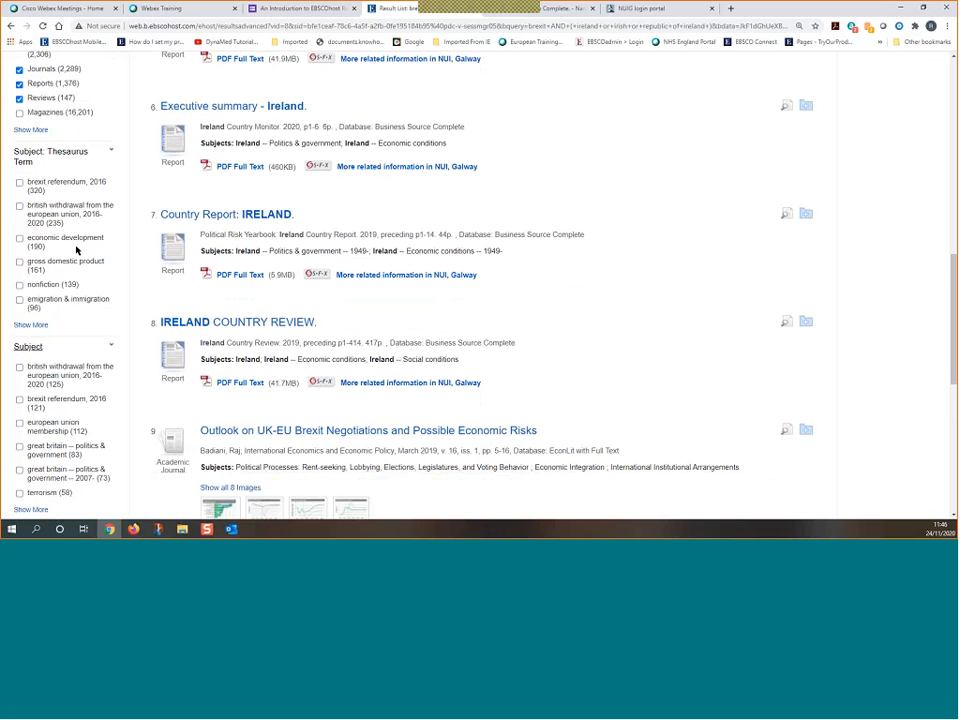
Open the full Subject: Thesaurus Term list, select brexit referendum, 2016, and compare it with the next most frequent terms
{"action": "left_click", "coordinate": [40, 326]}
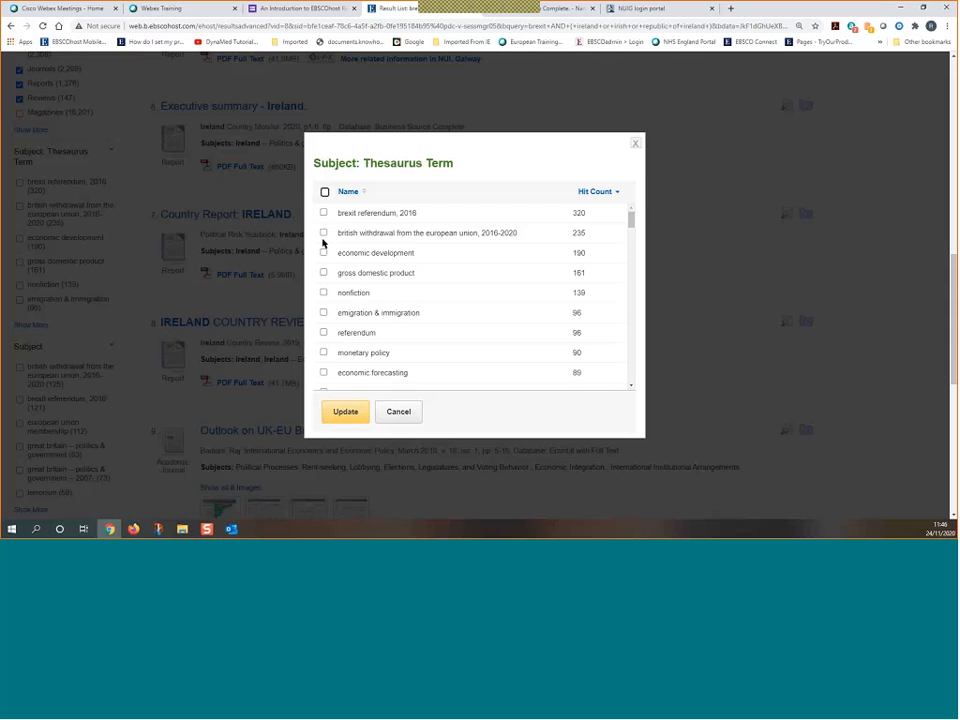
{"action": "left_click", "coordinate": [323, 212]}
{"action": "scroll", "coordinate": [345, 317], "scroll_direction": "down", "scroll_amount": 2}
{"action": "scroll", "coordinate": [346, 317], "scroll_direction": "down", "scroll_amount": 2}
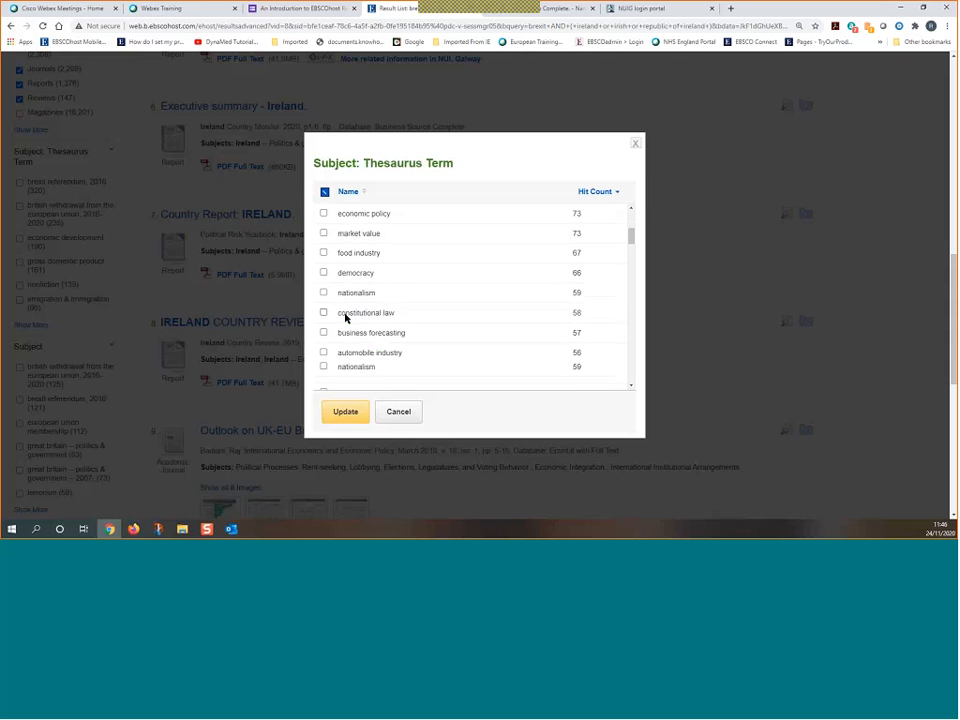
{"action": "scroll", "coordinate": [347, 318], "scroll_direction": "up", "scroll_amount": 5}
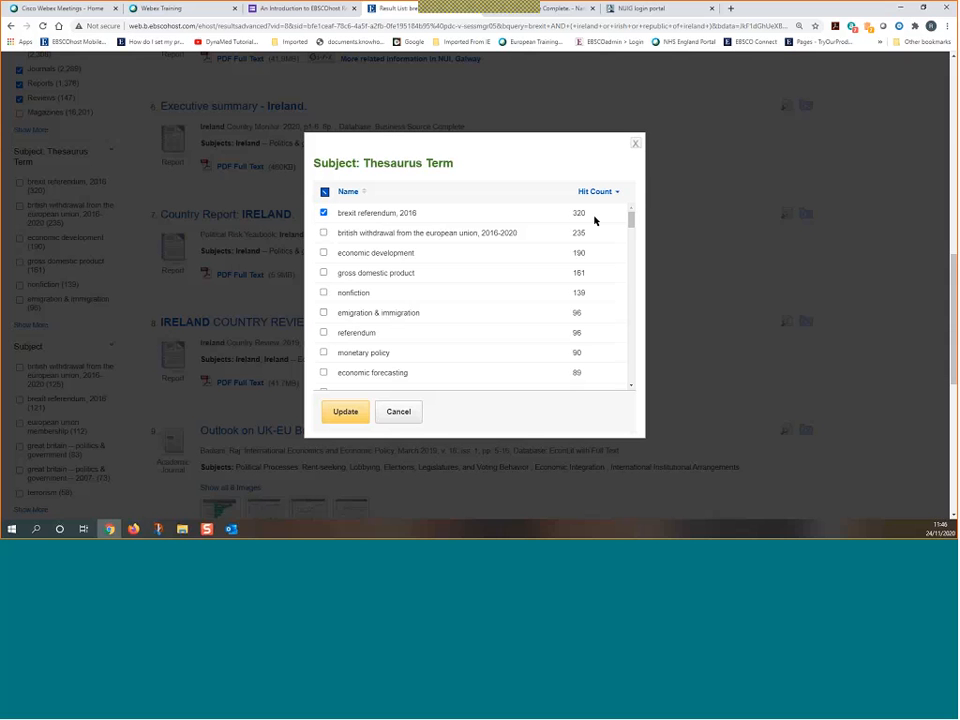
{"action": "left_click_drag", "start_coordinate": [339, 215], "coordinate": [419, 214]}
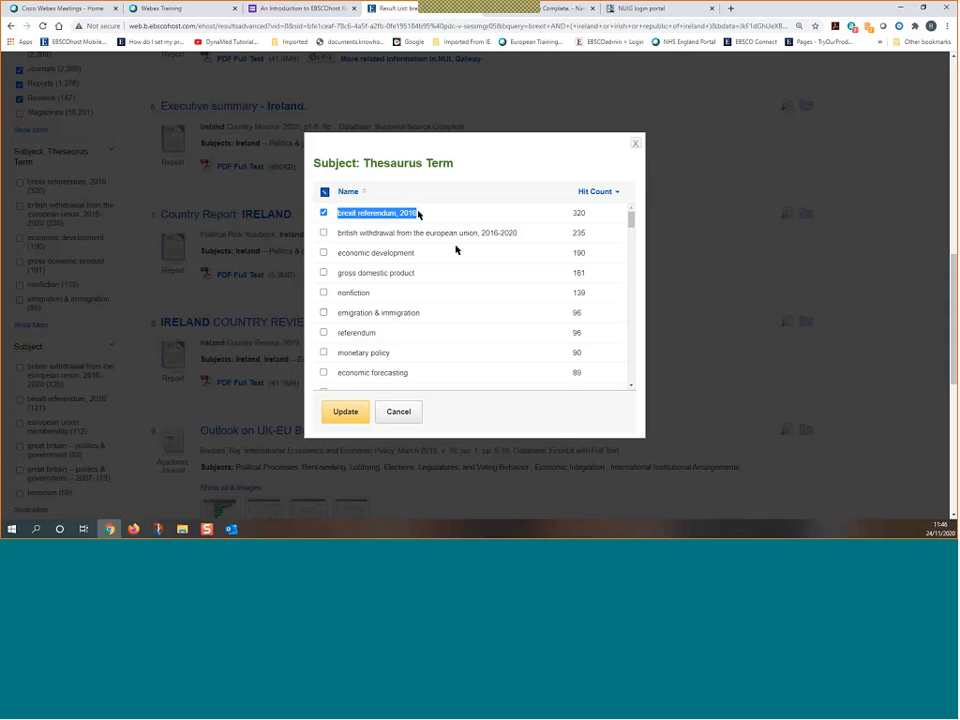
{"action": "left_click_drag", "start_coordinate": [339, 233], "coordinate": [525, 236]}
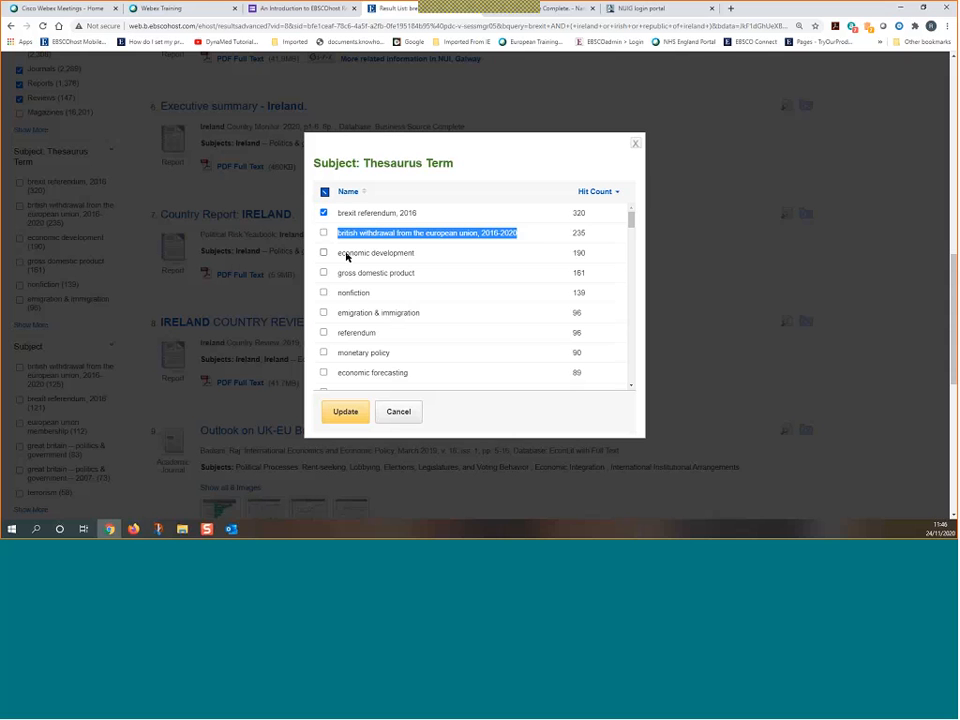
{"action": "left_click_drag", "start_coordinate": [340, 254], "coordinate": [415, 254]}
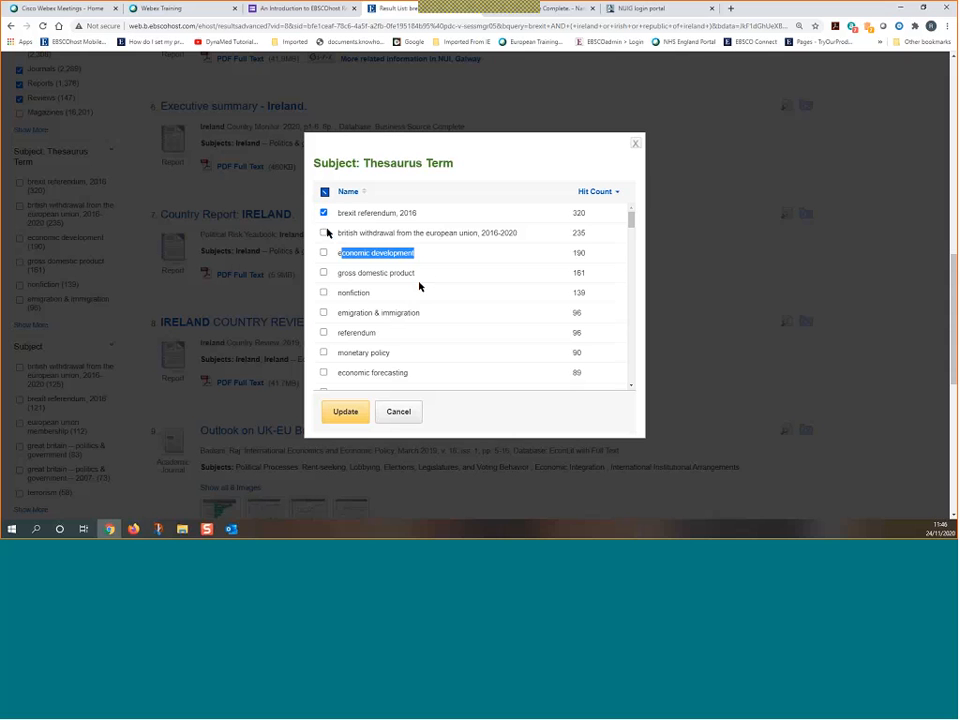
Sort the thesaurus terms by name and look through the alphabetical list
{"action": "left_click", "coordinate": [349, 193]}
{"action": "scroll", "coordinate": [443, 284], "scroll_direction": "down", "scroll_amount": 2}
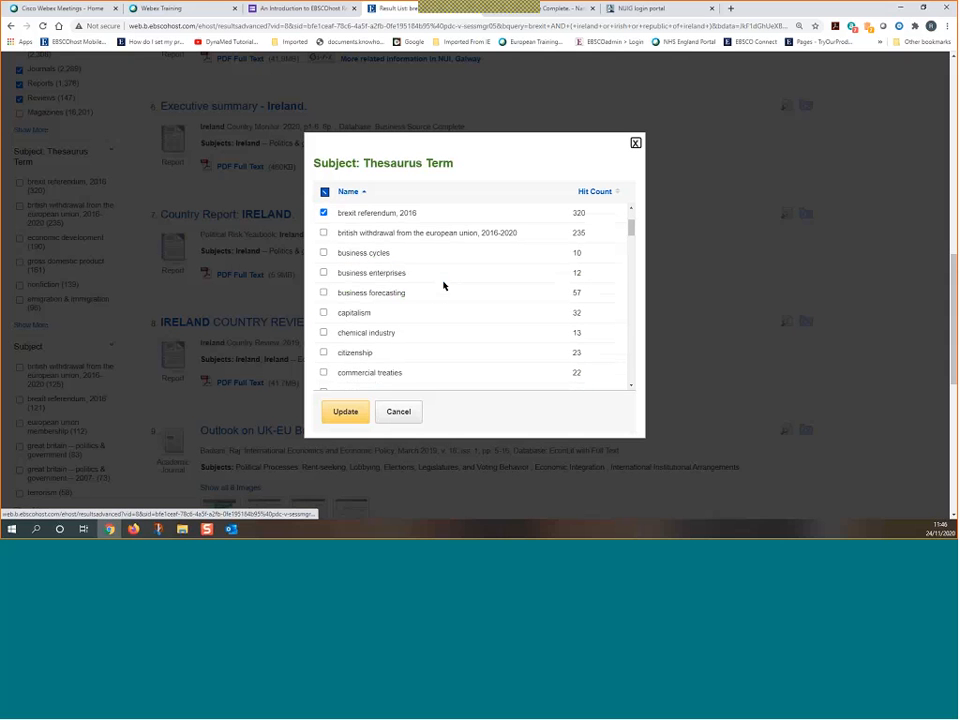
{"action": "scroll", "coordinate": [494, 337], "scroll_direction": "down", "scroll_amount": 2}
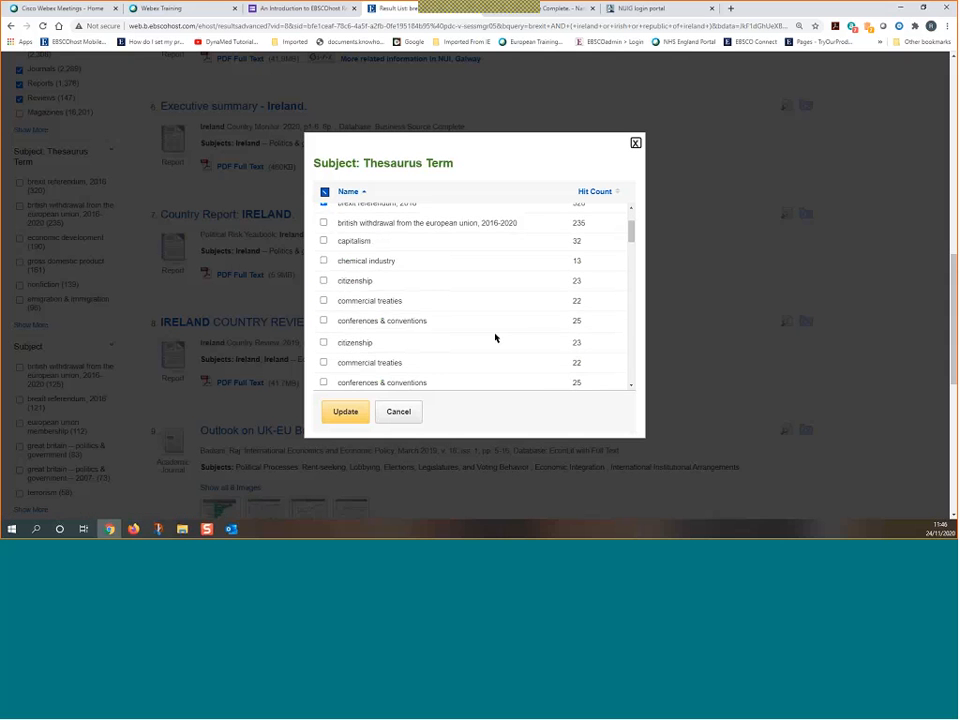
{"action": "scroll", "coordinate": [494, 337], "scroll_direction": "down", "scroll_amount": 3}
{"action": "scroll", "coordinate": [494, 337], "scroll_direction": "up", "scroll_amount": 5}
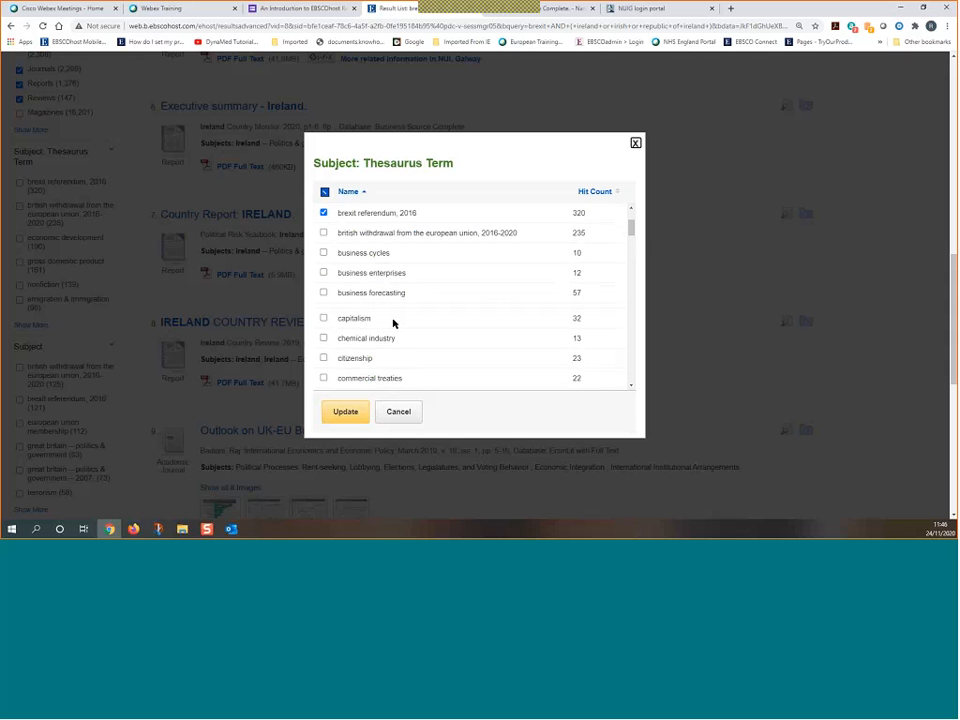
{"action": "scroll", "coordinate": [392, 321], "scroll_direction": "up", "scroll_amount": 5}
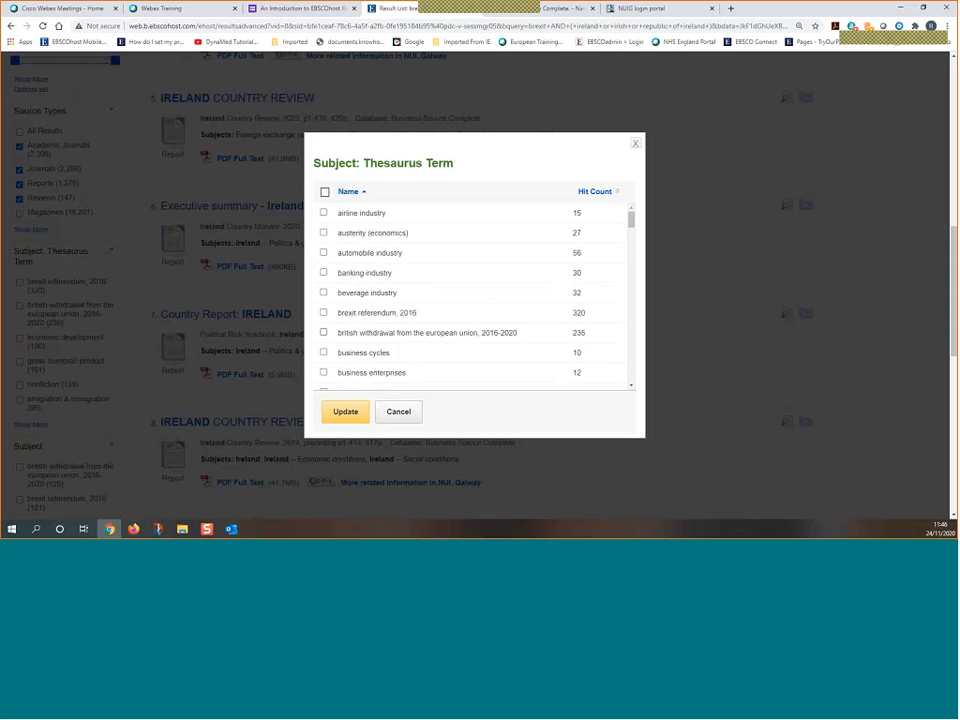
Select the thesaurus terms brexit referendum, 2016 and british withdrawal from the european union, 2016-2020, and update the results
{"action": "scroll", "coordinate": [508, 311], "scroll_direction": "down", "scroll_amount": 1}
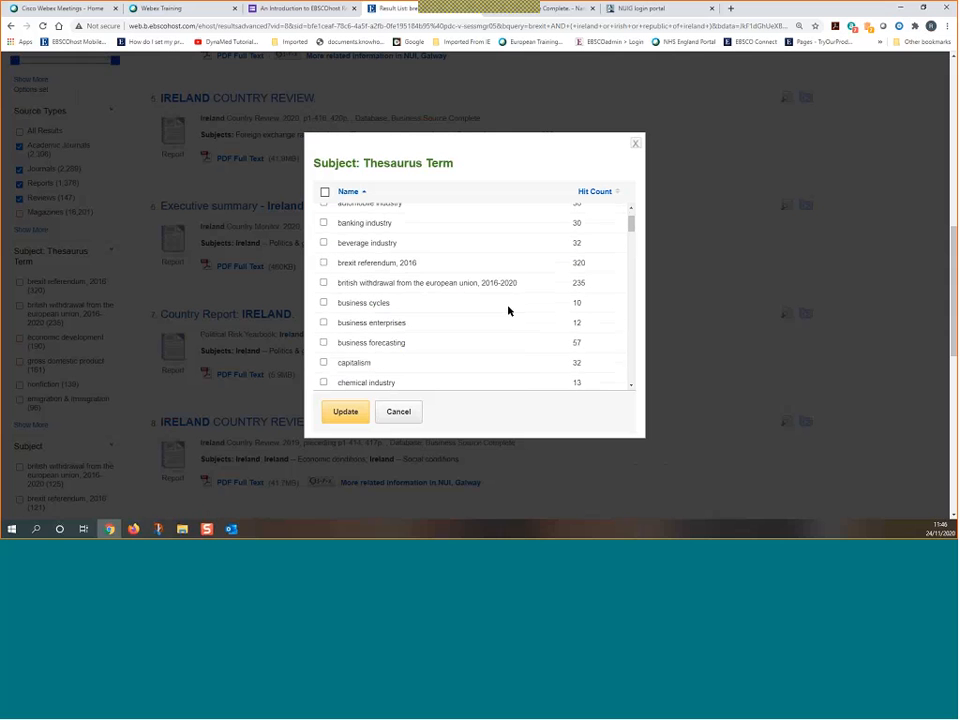
{"action": "left_click", "coordinate": [323, 262]}
{"action": "scroll", "coordinate": [411, 320], "scroll_direction": "down", "scroll_amount": 2}
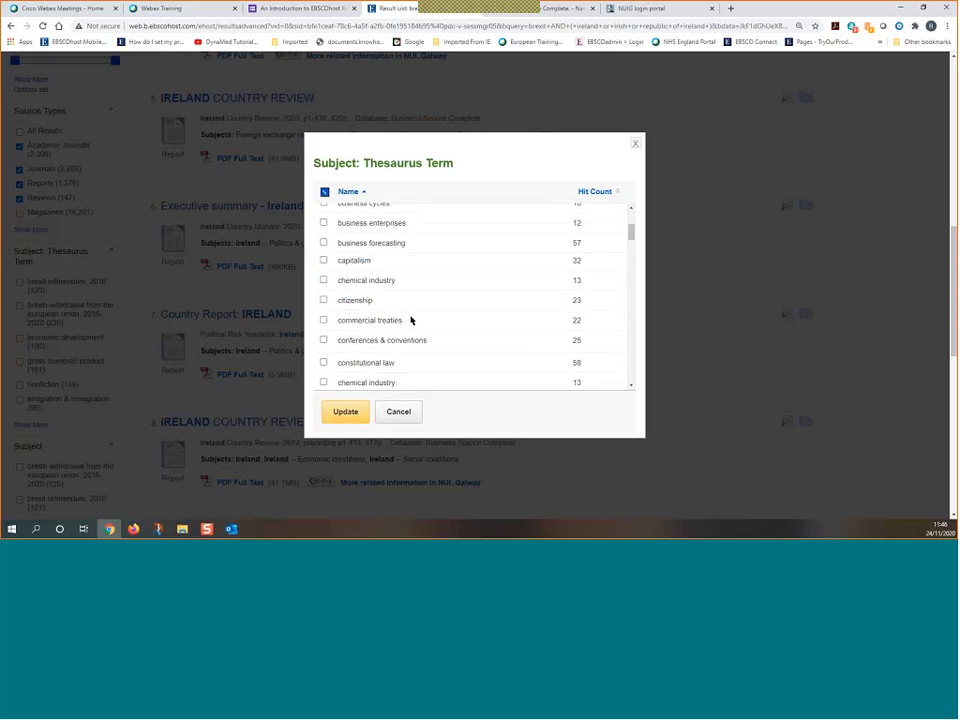
{"action": "scroll", "coordinate": [411, 320], "scroll_direction": "down", "scroll_amount": 4}
{"action": "scroll", "coordinate": [411, 320], "scroll_direction": "down", "scroll_amount": 5}
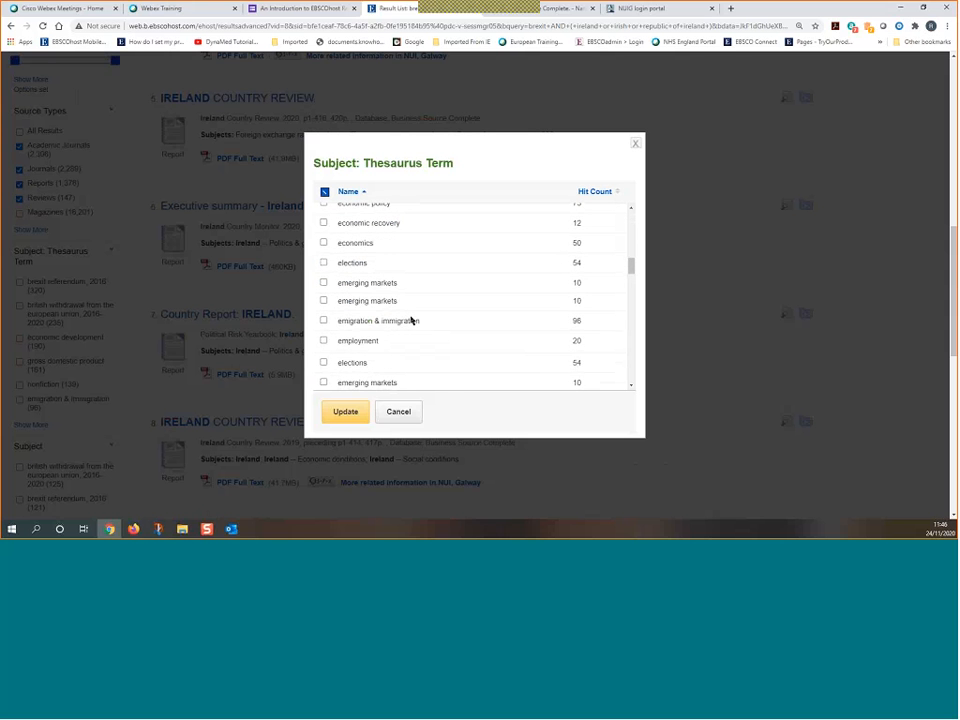
{"action": "scroll", "coordinate": [411, 320], "scroll_direction": "down", "scroll_amount": 5}
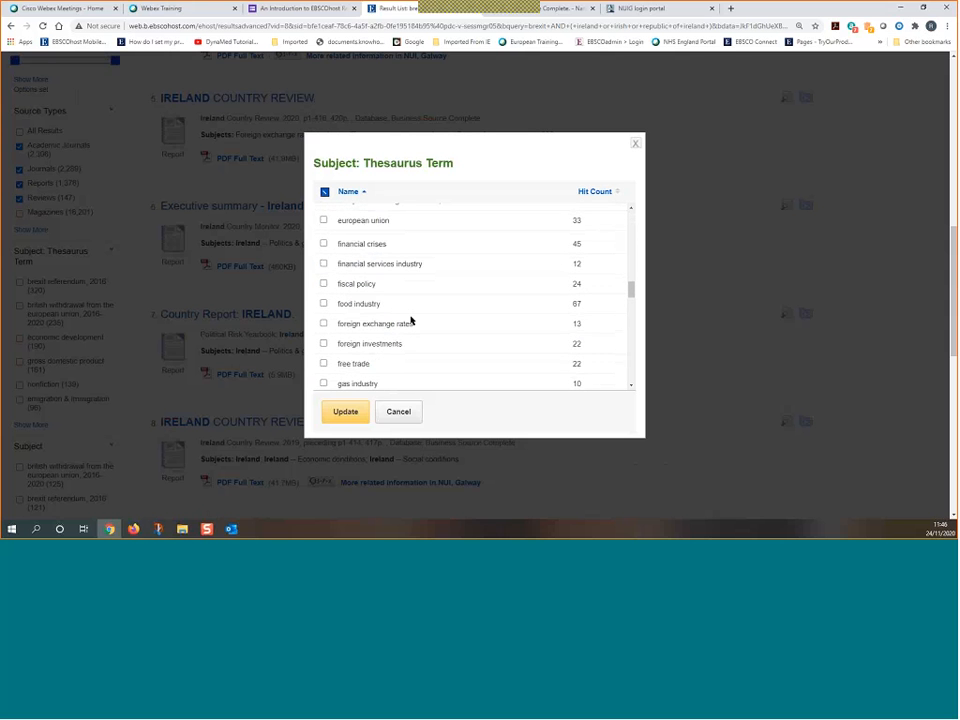
{"action": "scroll", "coordinate": [430, 332], "scroll_direction": "down", "scroll_amount": 5}
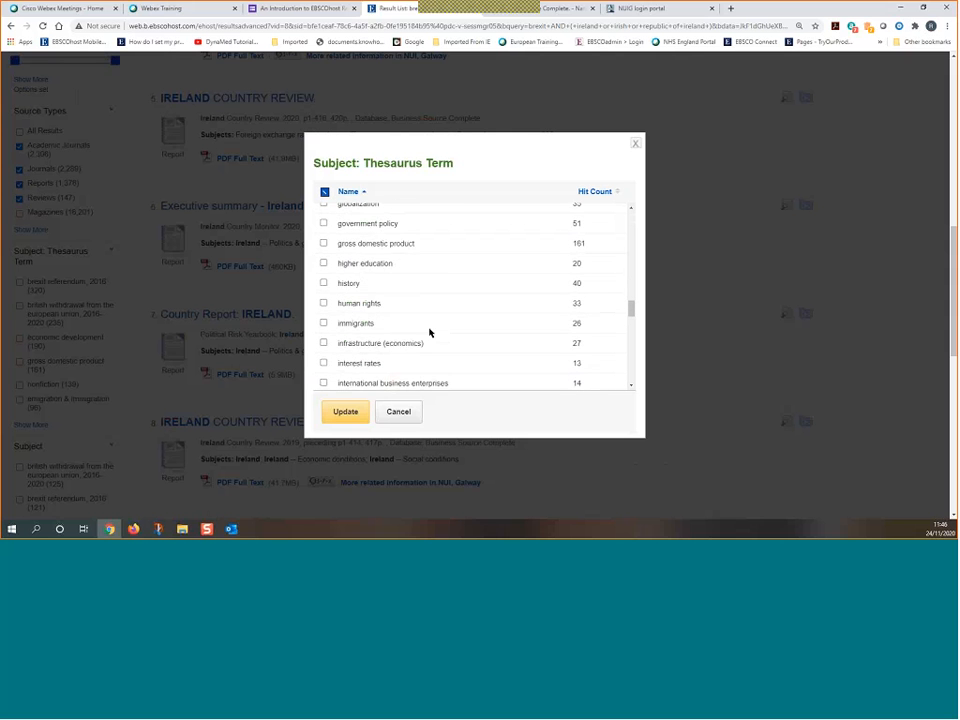
{"action": "scroll", "coordinate": [430, 332], "scroll_direction": "down", "scroll_amount": 2}
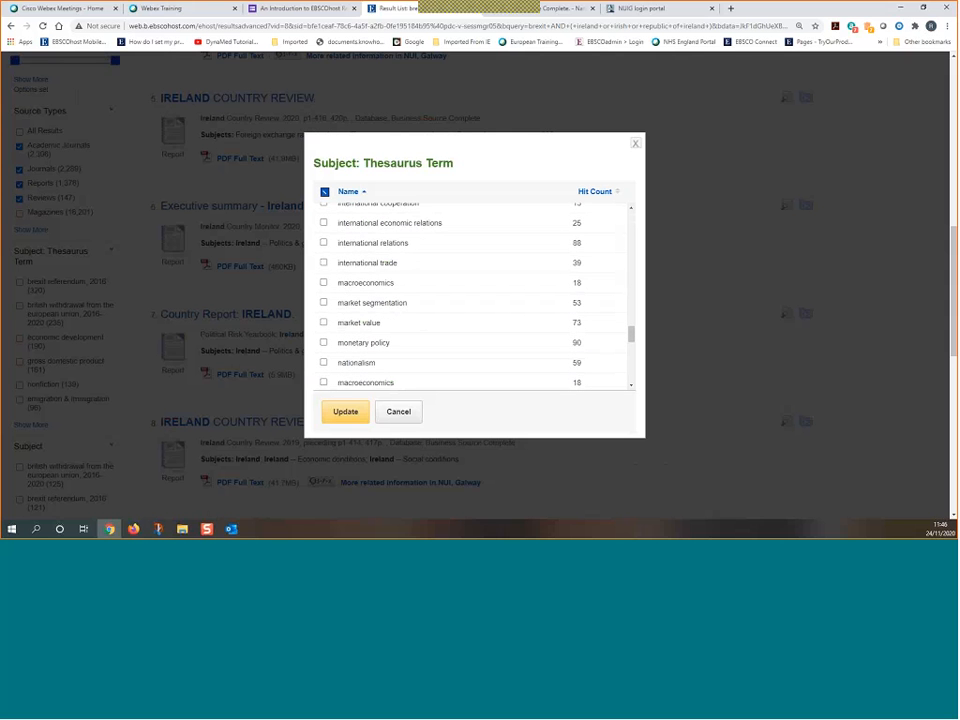
{"action": "left_click", "coordinate": [342, 411]}
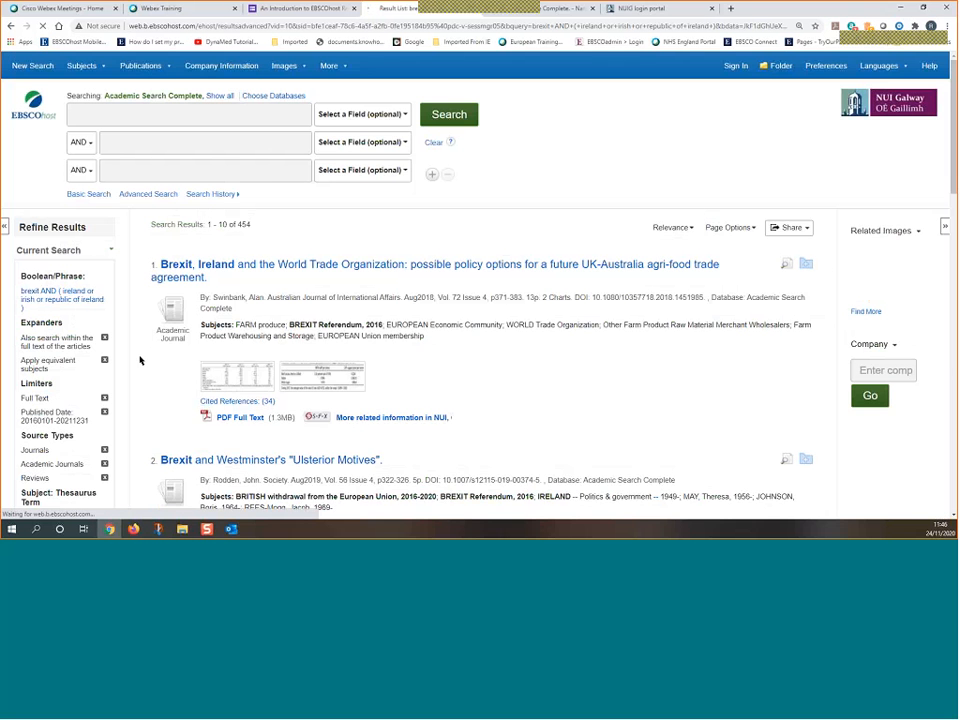
Review the refined results, checking the articles' subject terms against the Subject, Geography and Database filters
{"action": "scroll", "coordinate": [90, 369], "scroll_direction": "down", "scroll_amount": 8}
{"action": "scroll", "coordinate": [94, 368], "scroll_direction": "down", "scroll_amount": 5}
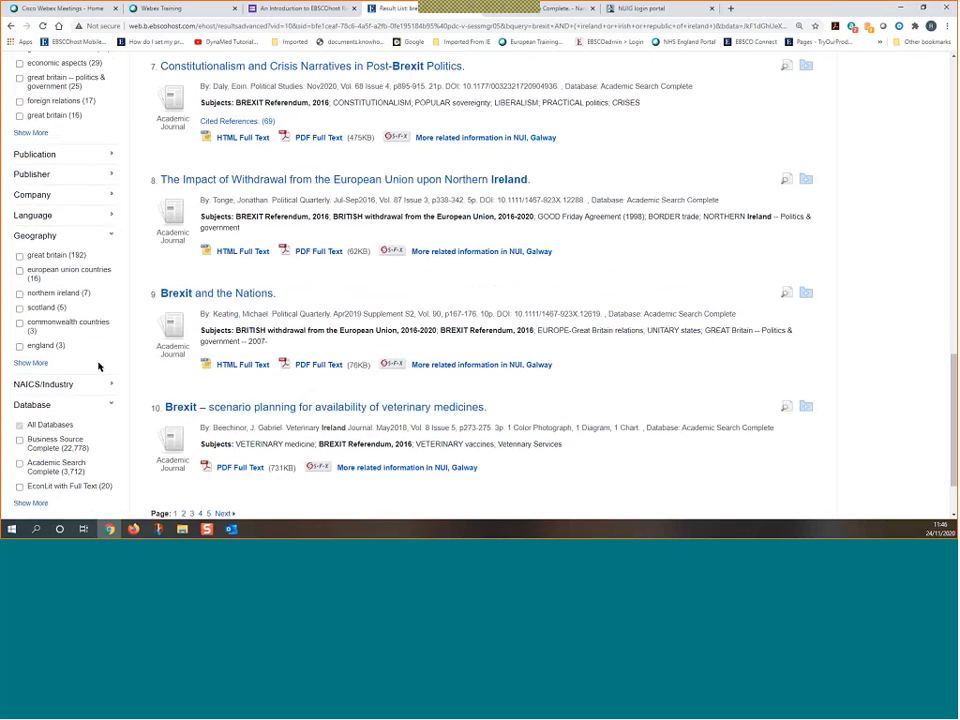
{"action": "scroll", "coordinate": [148, 393], "scroll_direction": "up", "scroll_amount": 3}
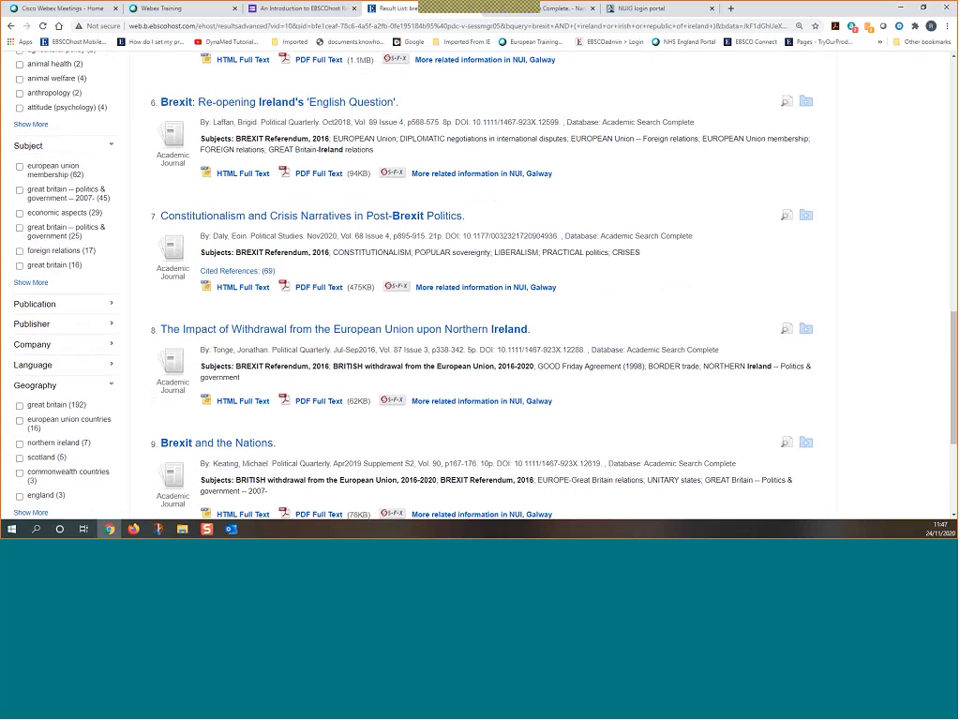
{"action": "left_click_drag", "start_coordinate": [200, 138], "coordinate": [330, 138]}
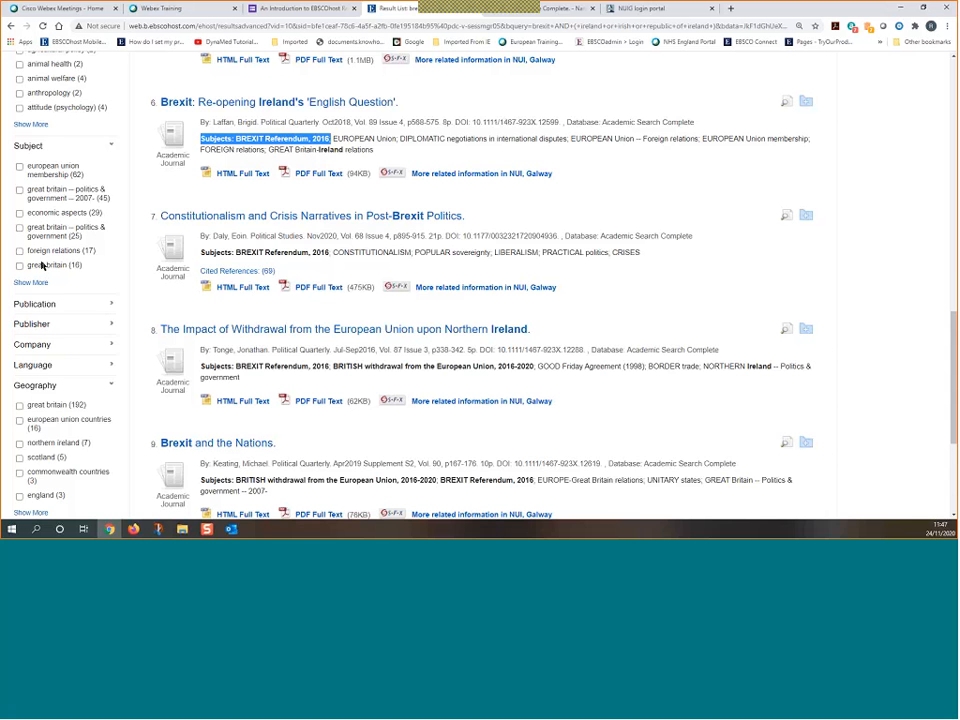
{"action": "scroll", "coordinate": [98, 347], "scroll_direction": "down", "scroll_amount": 2}
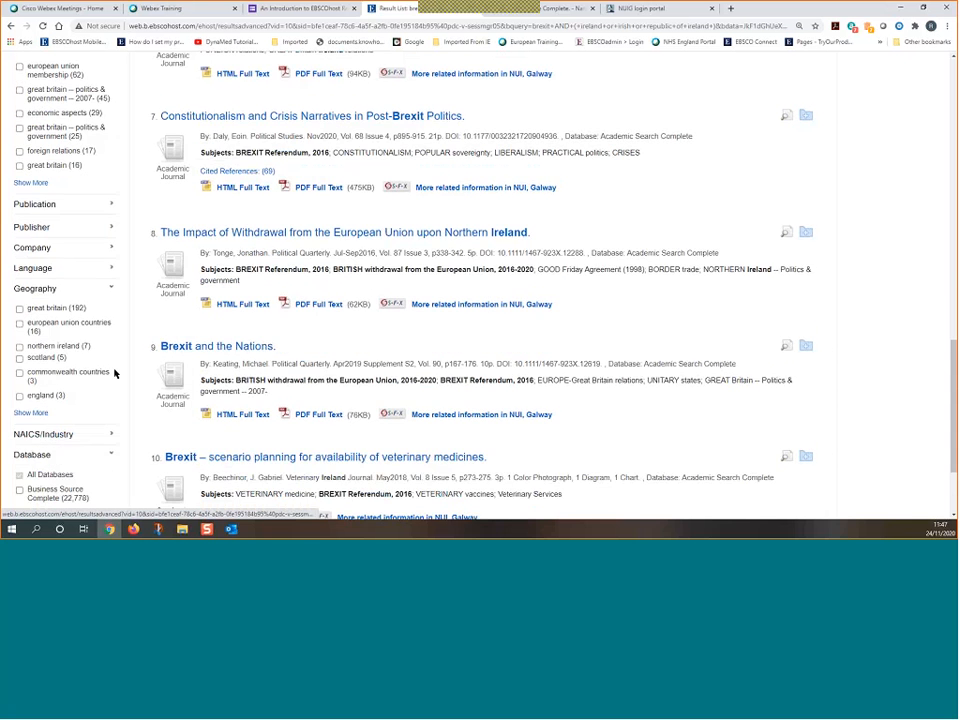
{"action": "scroll", "coordinate": [43, 251], "scroll_direction": "up", "scroll_amount": 2}
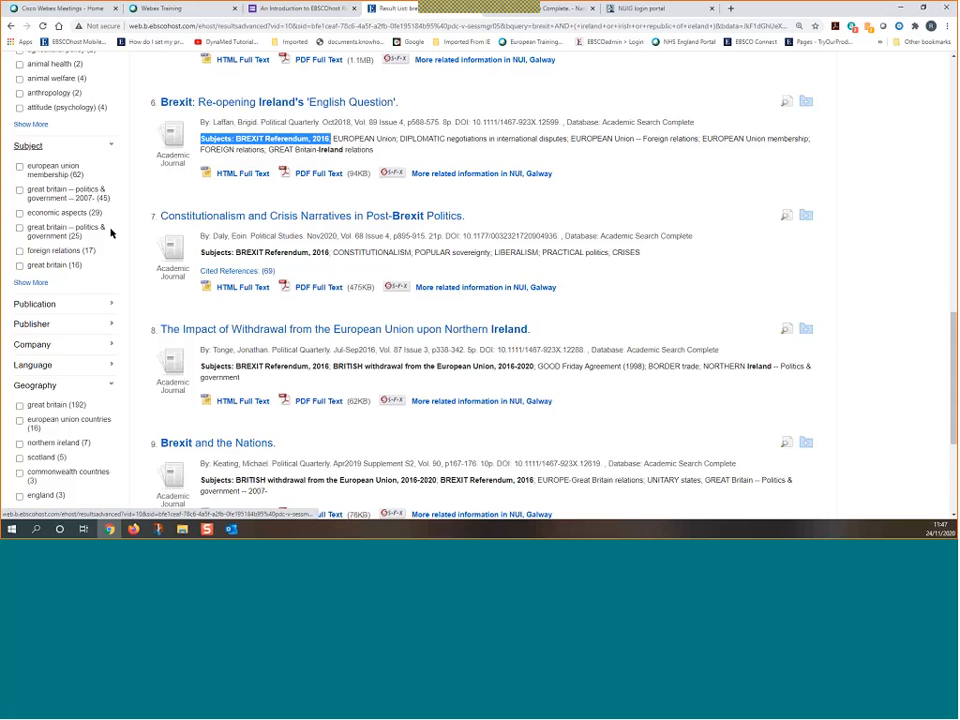
{"action": "scroll", "coordinate": [51, 193], "scroll_direction": "up", "scroll_amount": 2}
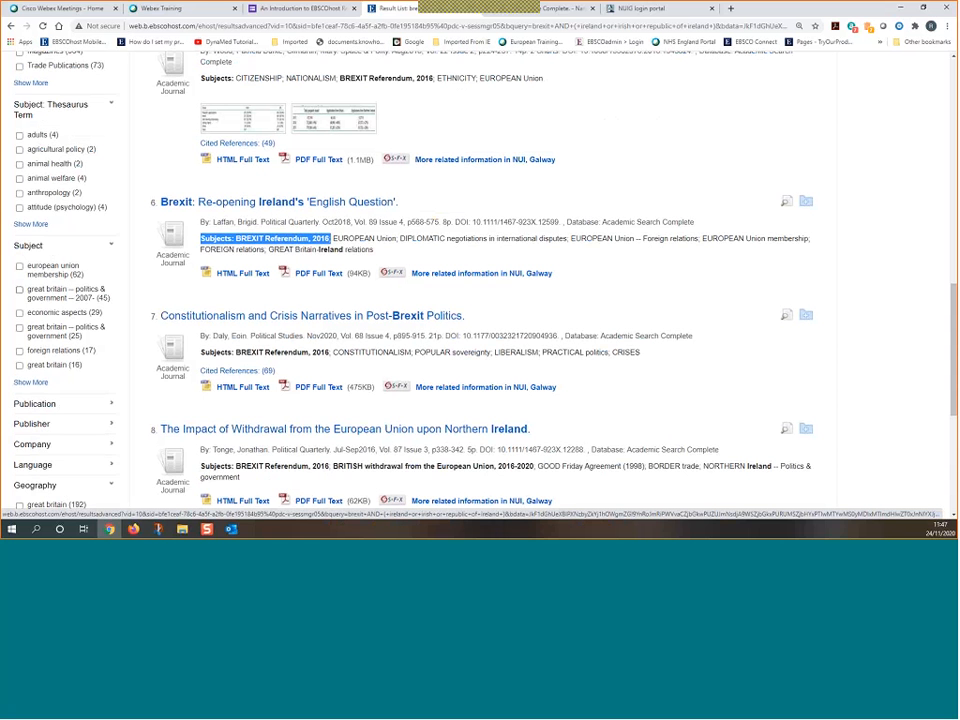
Collapse the Subject filter and expand the Publication filter to view its journal titles
{"action": "left_click", "coordinate": [107, 248]}
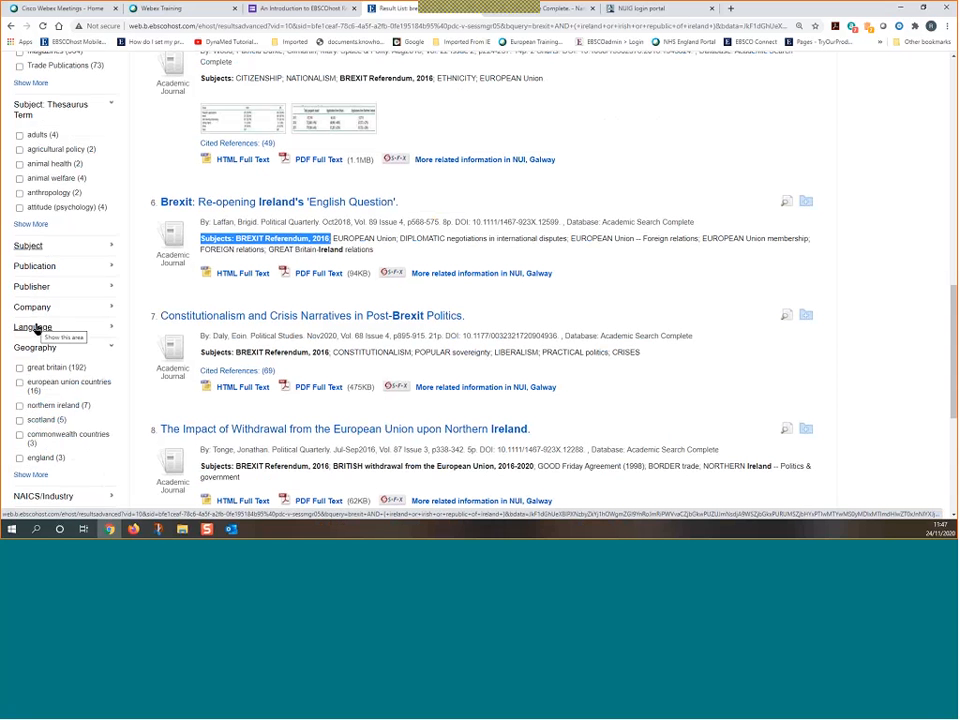
{"action": "scroll", "coordinate": [80, 320], "scroll_direction": "down", "scroll_amount": 2}
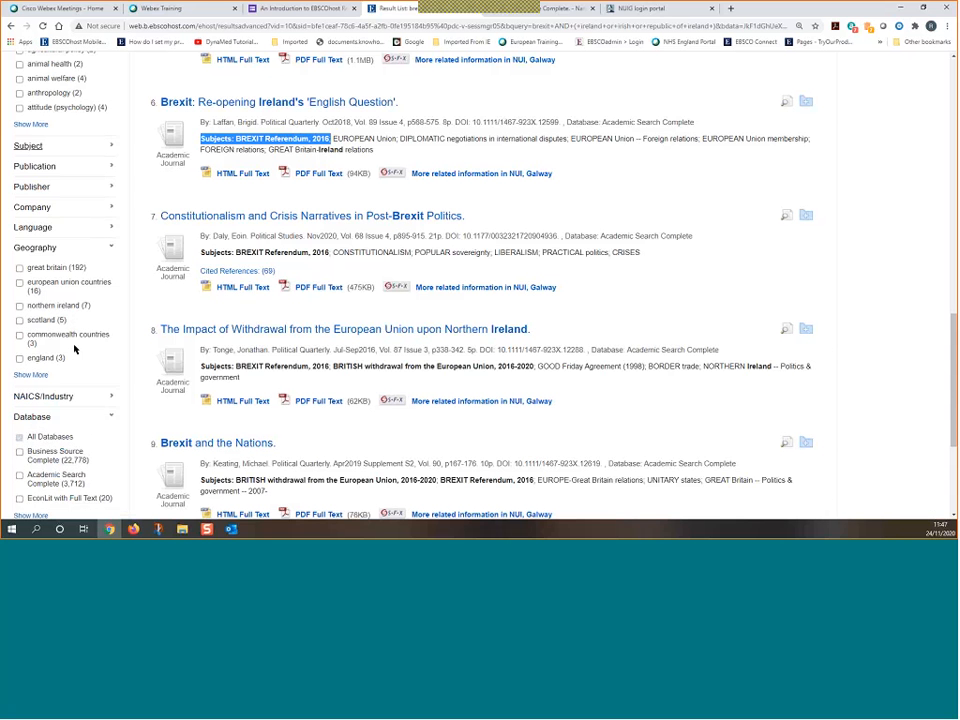
{"action": "left_click", "coordinate": [40, 166]}
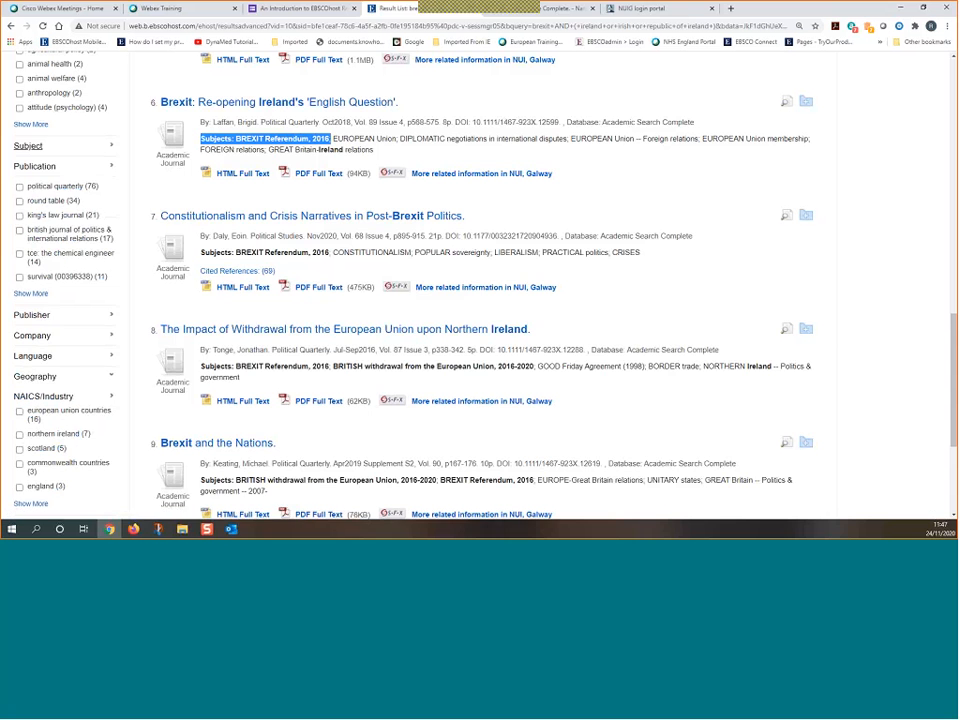
{"action": "scroll", "coordinate": [58, 206], "scroll_direction": "down", "scroll_amount": 1}
Check the options under the Publisher and Company filters, collapsing each one again
{"action": "left_click", "coordinate": [94, 269]}
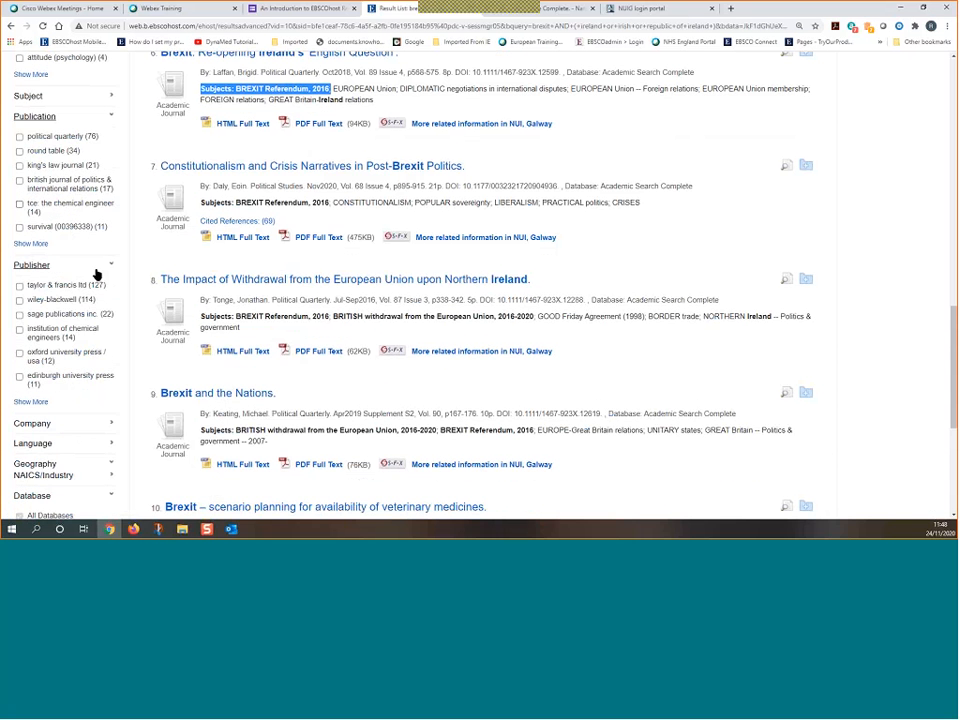
{"action": "left_click", "coordinate": [94, 269]}
{"action": "scroll", "coordinate": [90, 260], "scroll_direction": "down", "scroll_amount": 2}
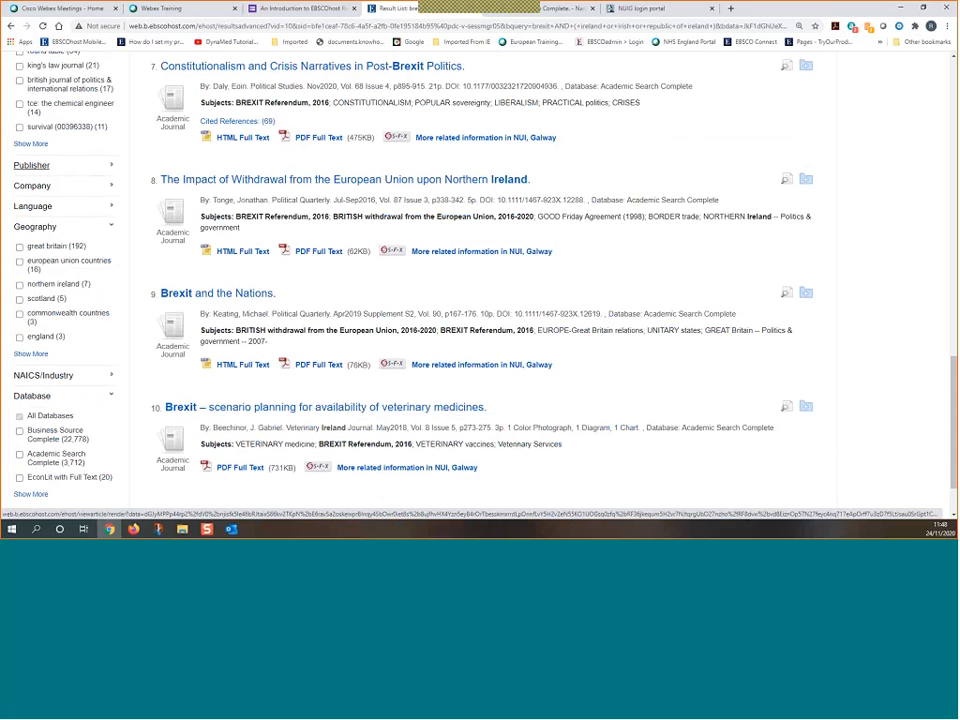
{"action": "left_click", "coordinate": [89, 185]}
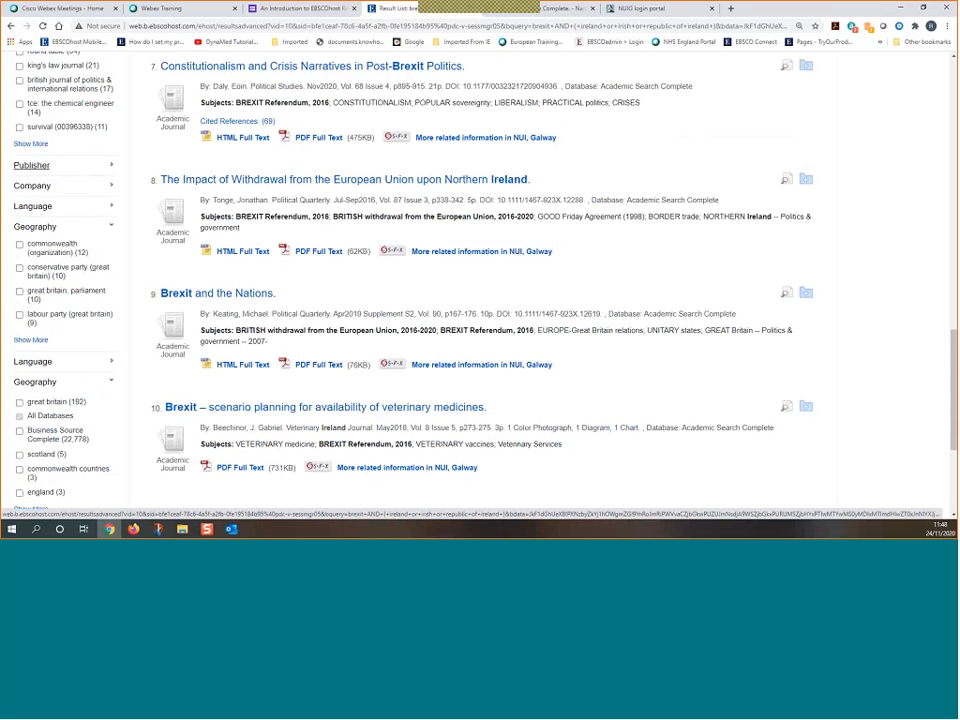
{"action": "left_click", "coordinate": [103, 188]}
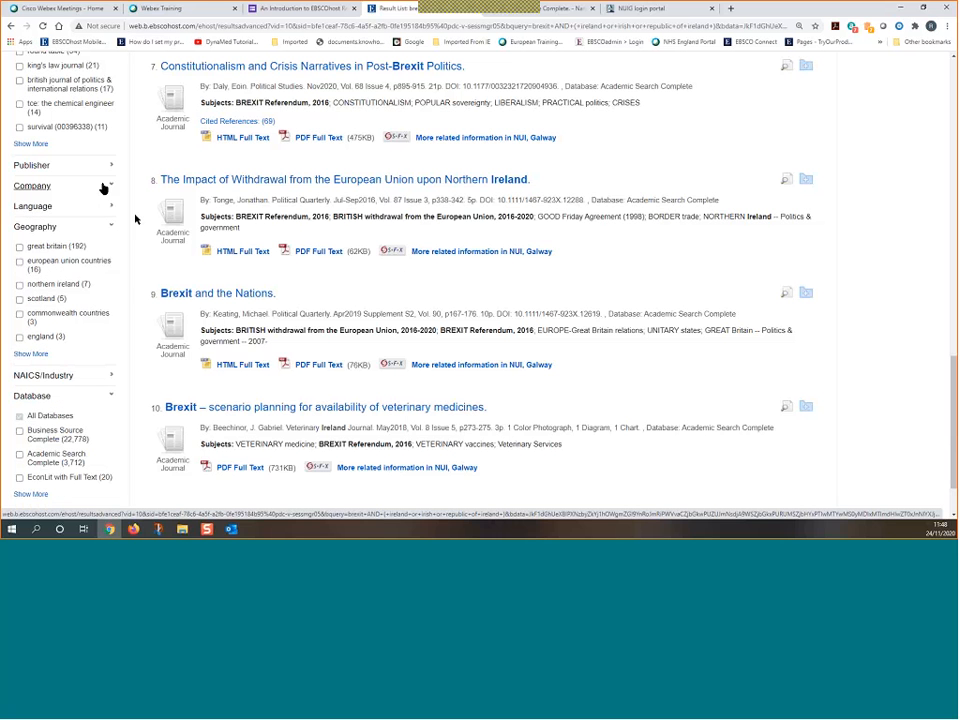
Limit the results to the English language and review the updated result list and applied filters
{"action": "left_click", "coordinate": [86, 210]}
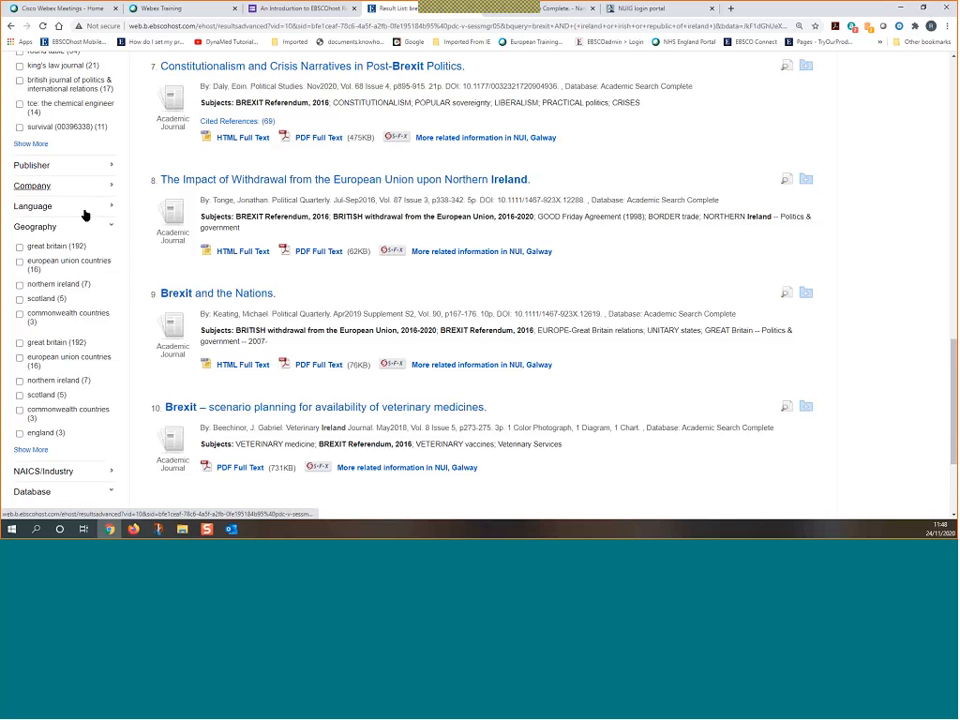
{"action": "left_click", "coordinate": [19, 226]}
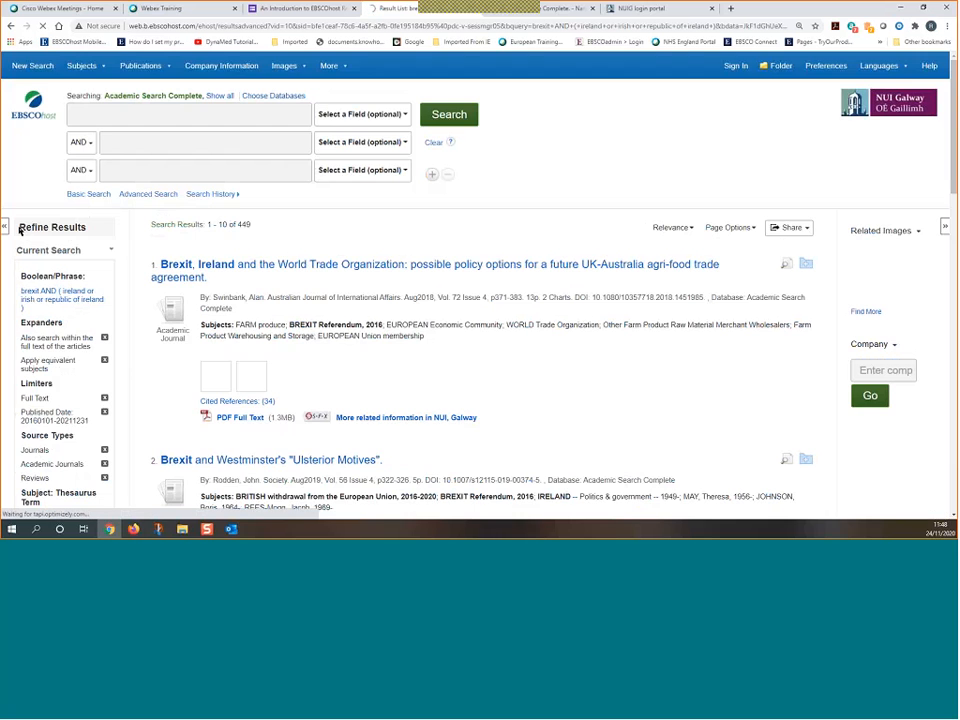
{"action": "scroll", "coordinate": [74, 428], "scroll_direction": "down", "scroll_amount": 3}
{"action": "scroll", "coordinate": [72, 428], "scroll_direction": "down", "scroll_amount": 14}
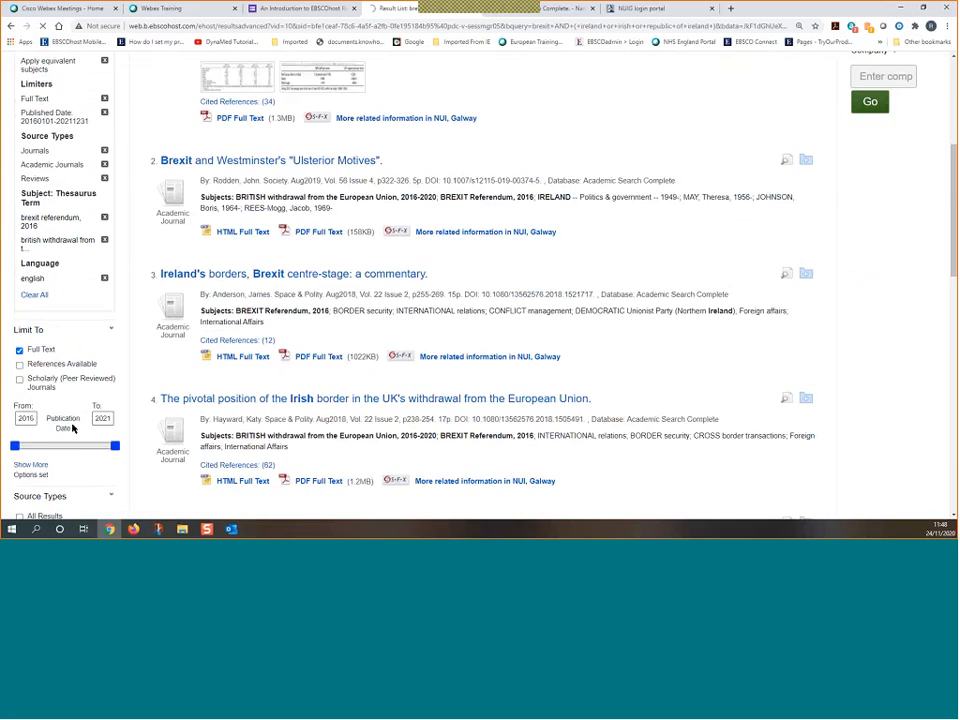
{"action": "scroll", "coordinate": [64, 454], "scroll_direction": "down", "scroll_amount": 5}
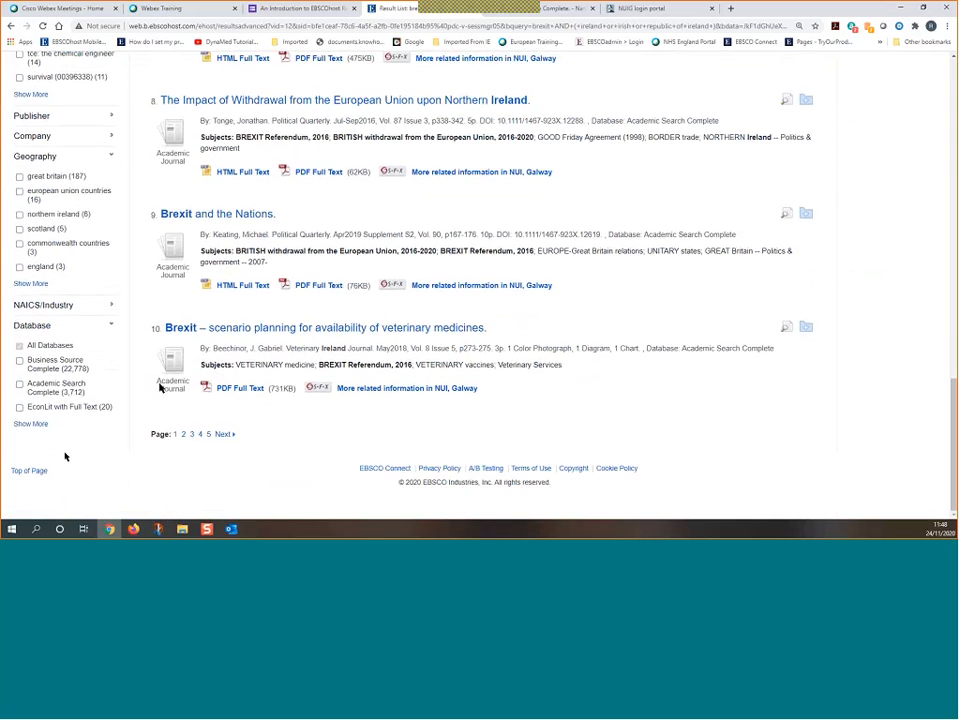
{"action": "scroll", "coordinate": [64, 454], "scroll_direction": "up", "scroll_amount": 20}
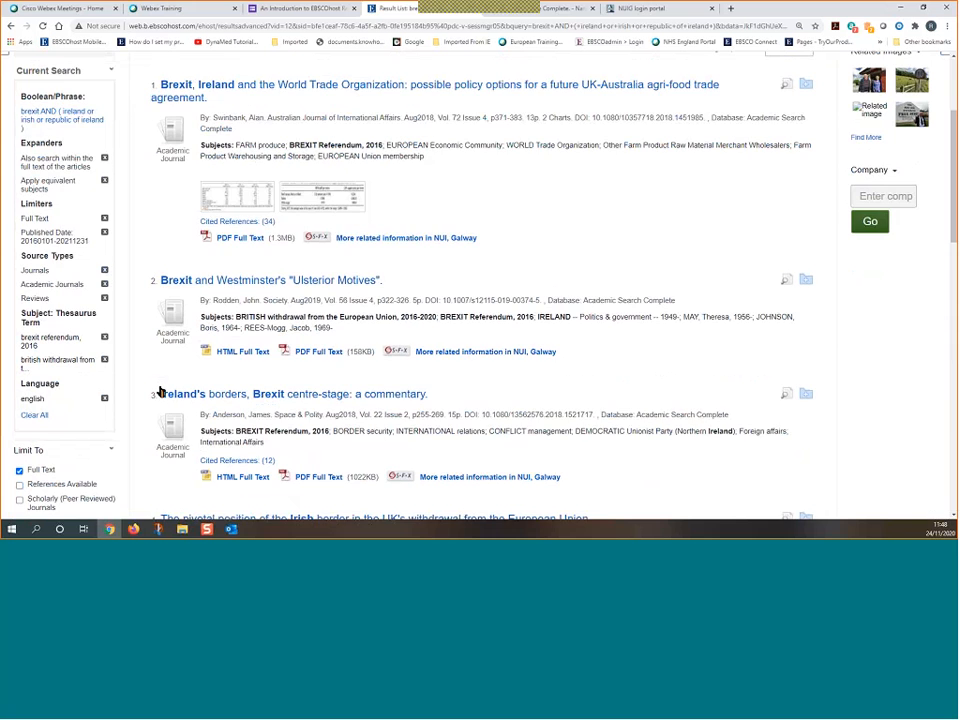
Sort the search results by Date Newest and look over the reordered article list
{"action": "scroll", "coordinate": [160, 389], "scroll_direction": "up", "scroll_amount": 3}
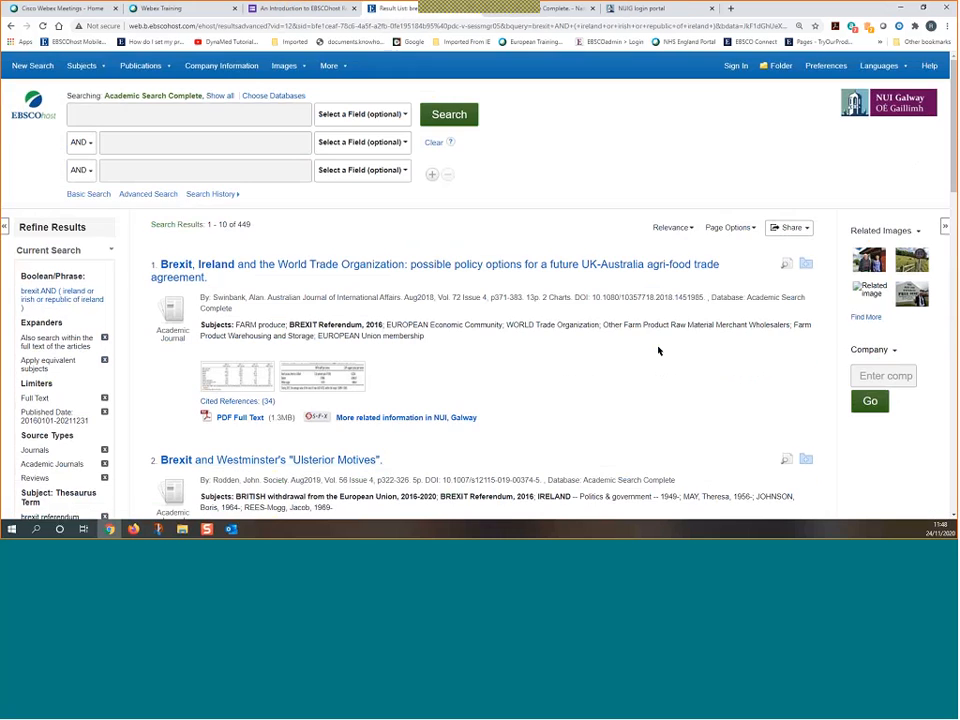
{"action": "scroll", "coordinate": [658, 349], "scroll_direction": "down", "scroll_amount": 2}
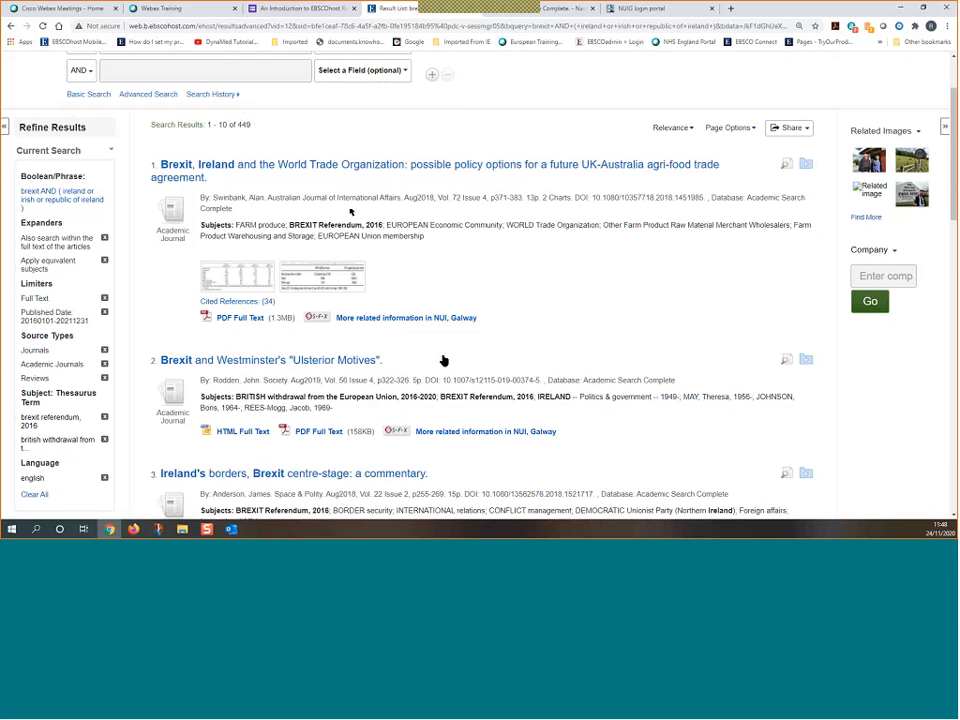
{"action": "left_click", "coordinate": [692, 131]}
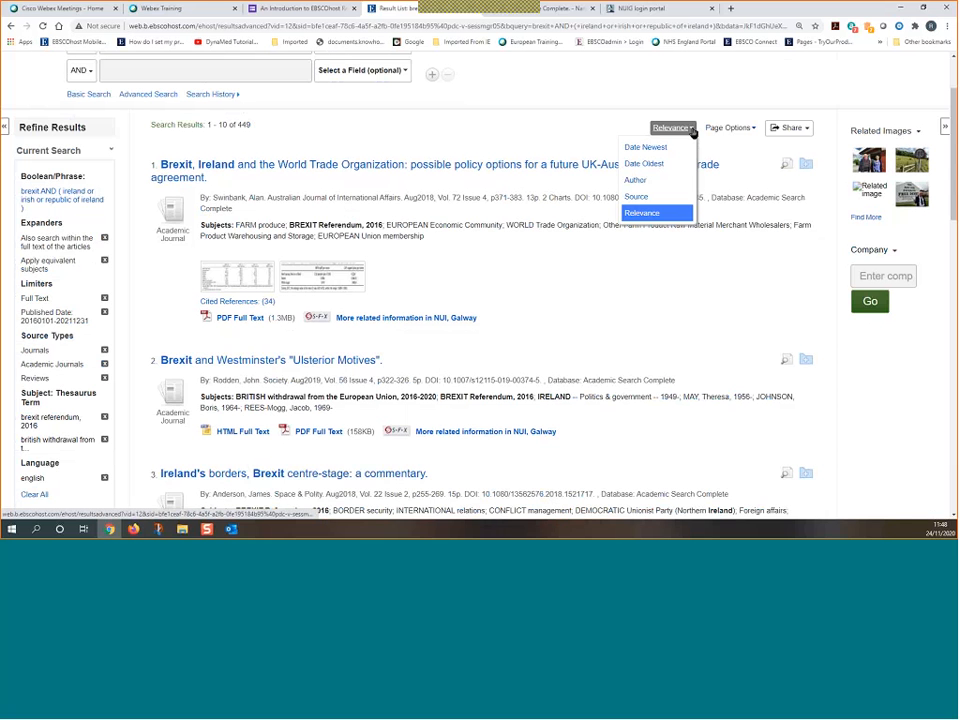
{"action": "left_click", "coordinate": [642, 148]}
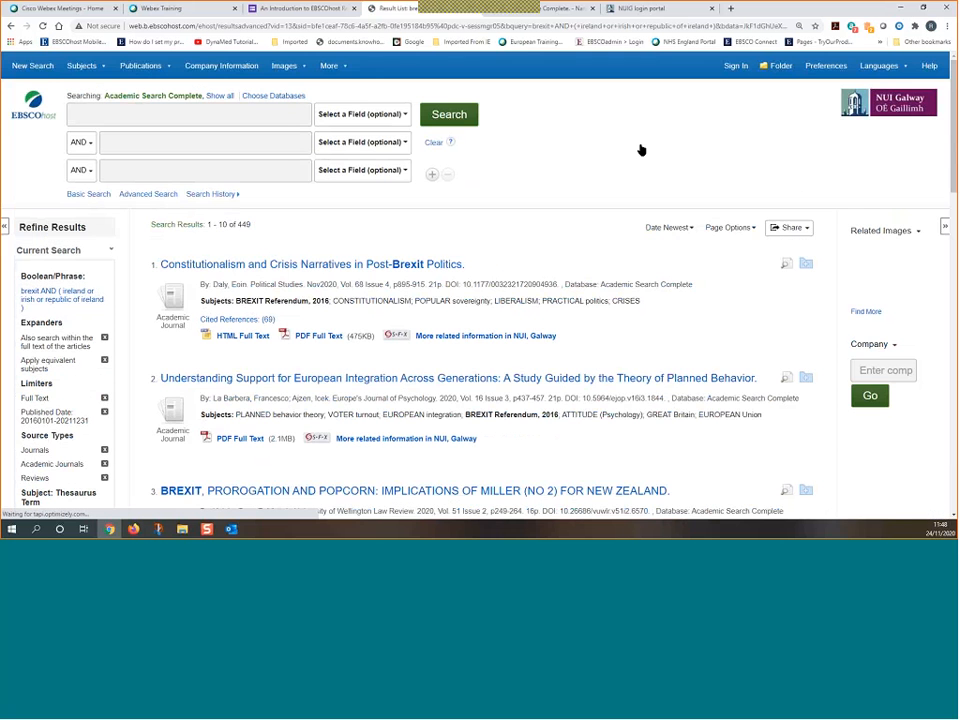
{"action": "scroll", "coordinate": [669, 372], "scroll_direction": "down", "scroll_amount": 3}
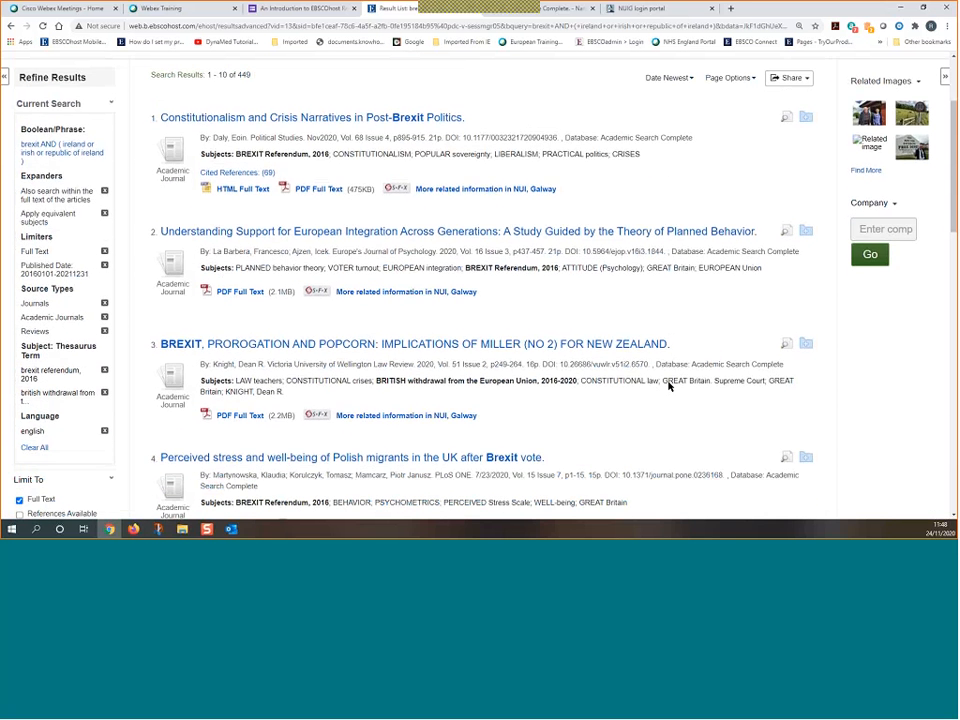
{"action": "scroll", "coordinate": [669, 386], "scroll_direction": "up", "scroll_amount": 2}
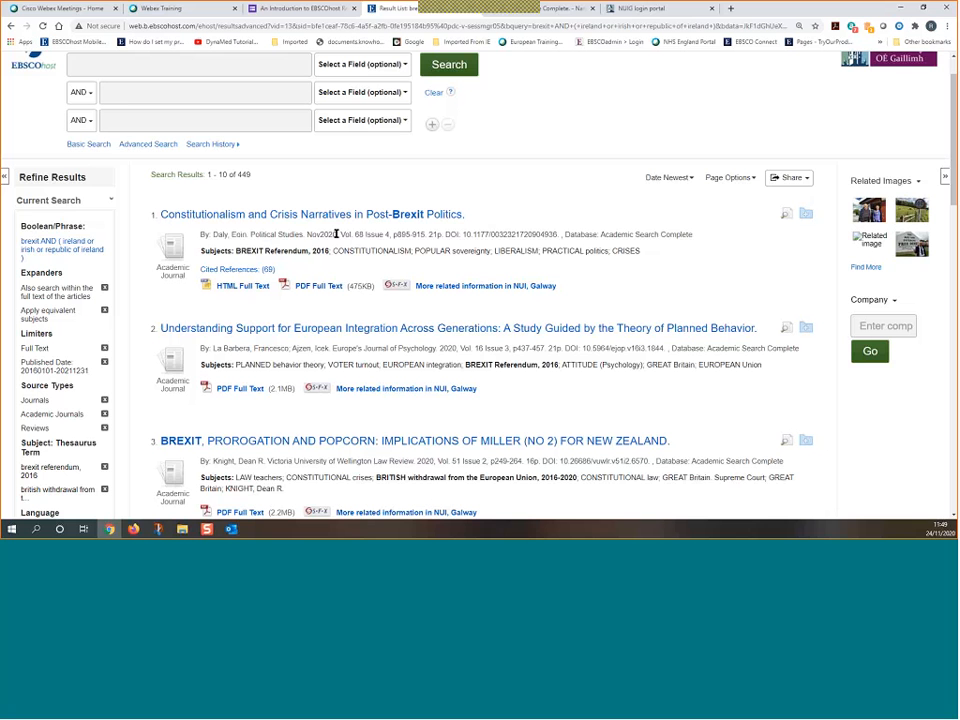
Open the record of "Constitutionalism and Crisis Narratives in Post-Brexit Politics" and examine its subject terms, author-supplied keywords and abstract
{"action": "left_click", "coordinate": [301, 219]}
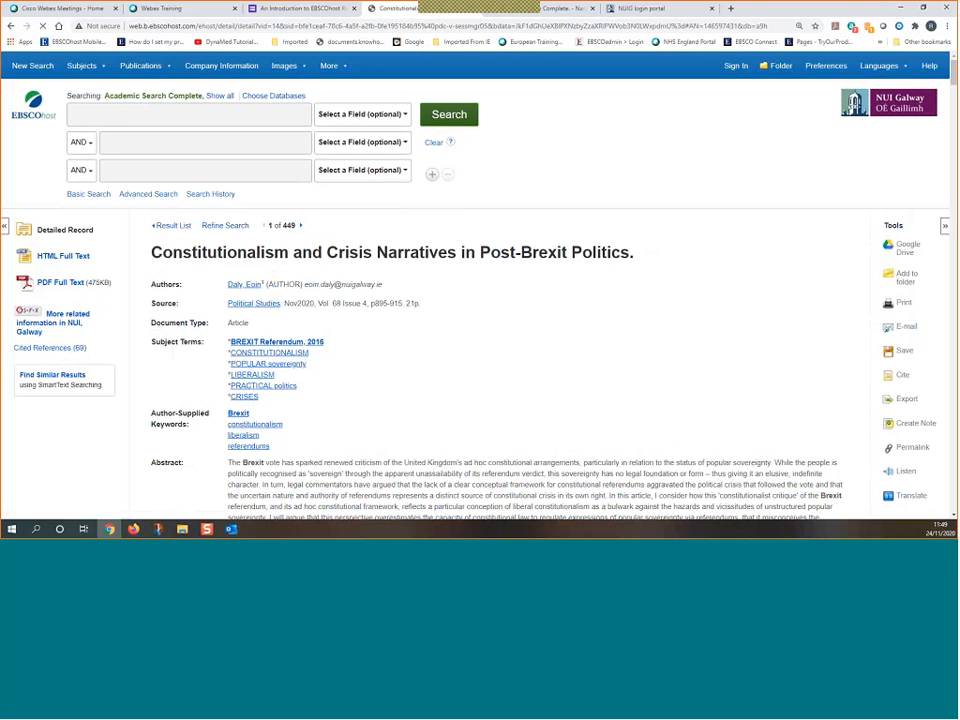
{"action": "scroll", "coordinate": [523, 334], "scroll_direction": "down", "scroll_amount": 3}
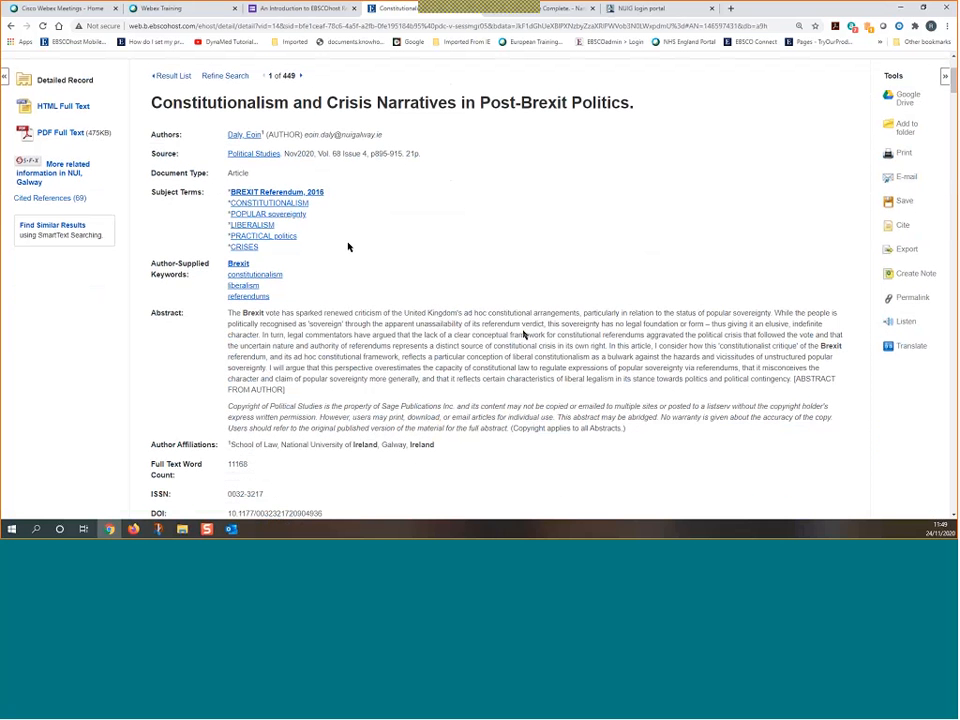
{"action": "left_click_drag", "start_coordinate": [150, 193], "coordinate": [231, 197]}
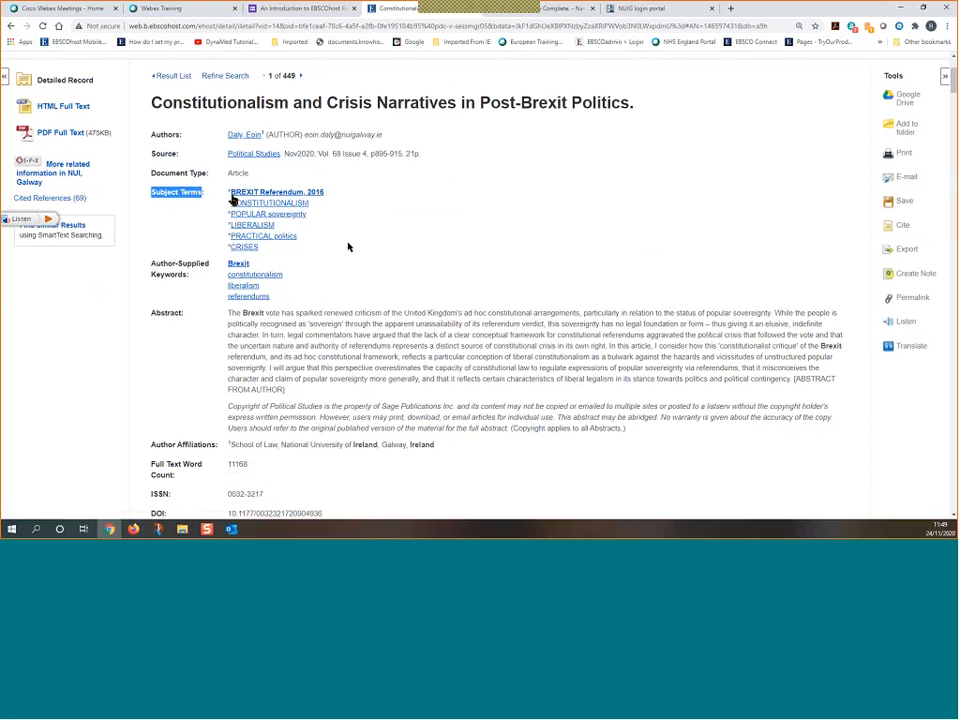
{"action": "left_click", "coordinate": [136, 262]}
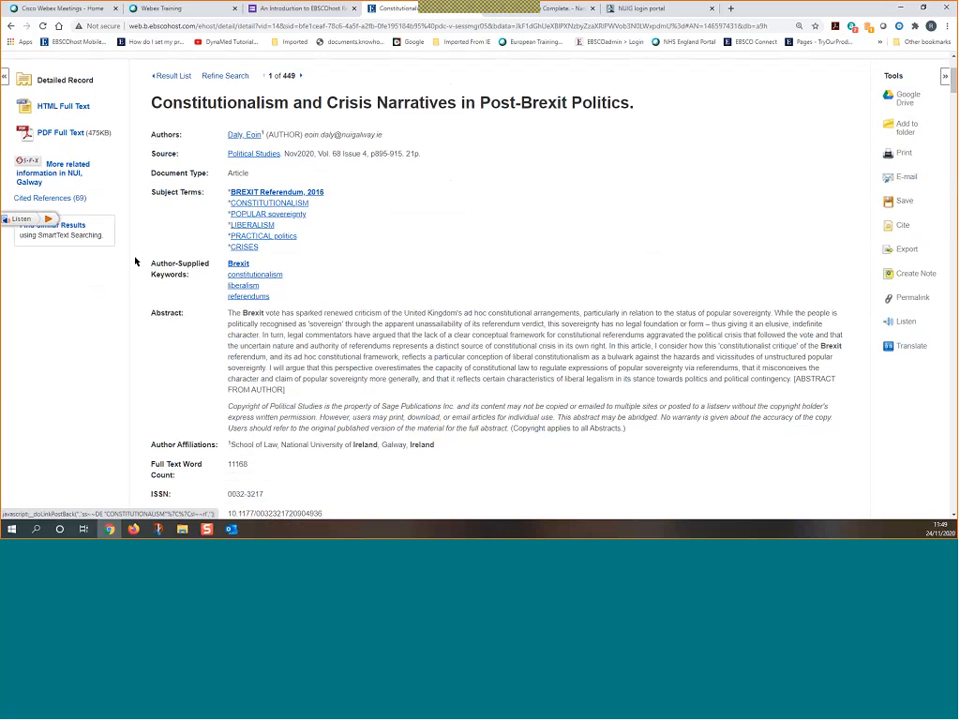
{"action": "left_click_drag", "start_coordinate": [136, 262], "coordinate": [238, 266]}
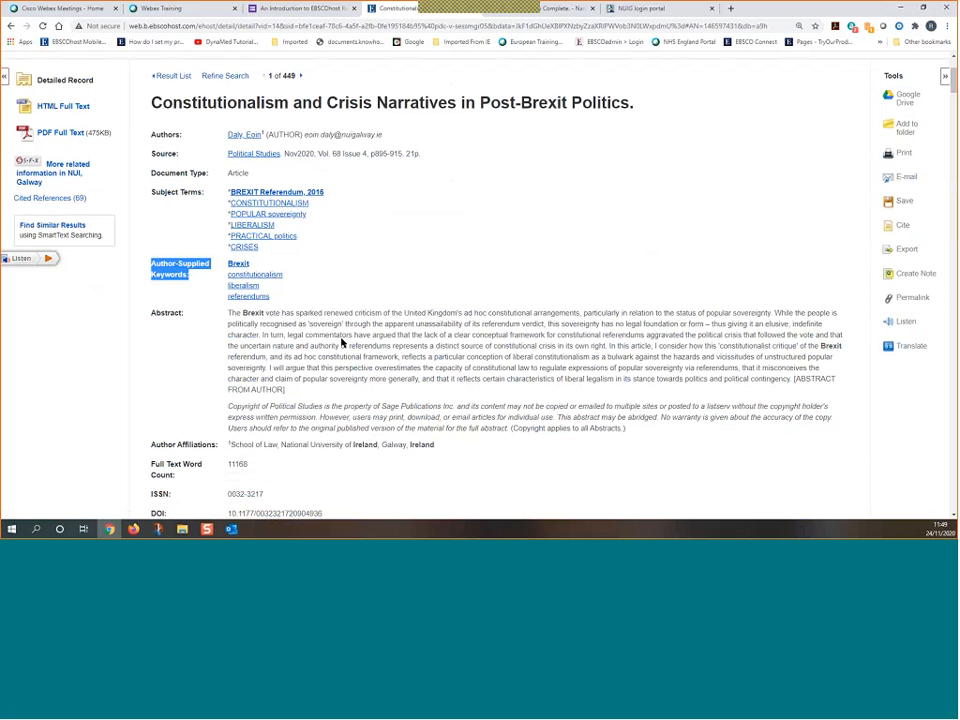
{"action": "scroll", "coordinate": [341, 343], "scroll_direction": "down", "scroll_amount": 4}
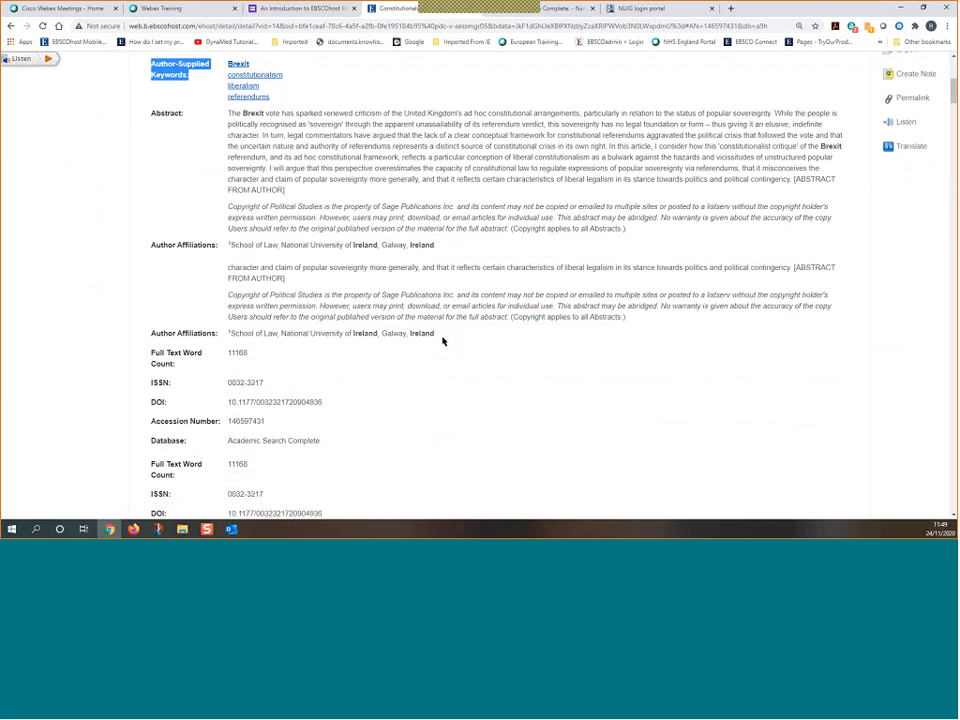
Add the article to the folder, check the folder contents and return to the detailed record
{"action": "scroll", "coordinate": [443, 338], "scroll_direction": "up", "scroll_amount": 5}
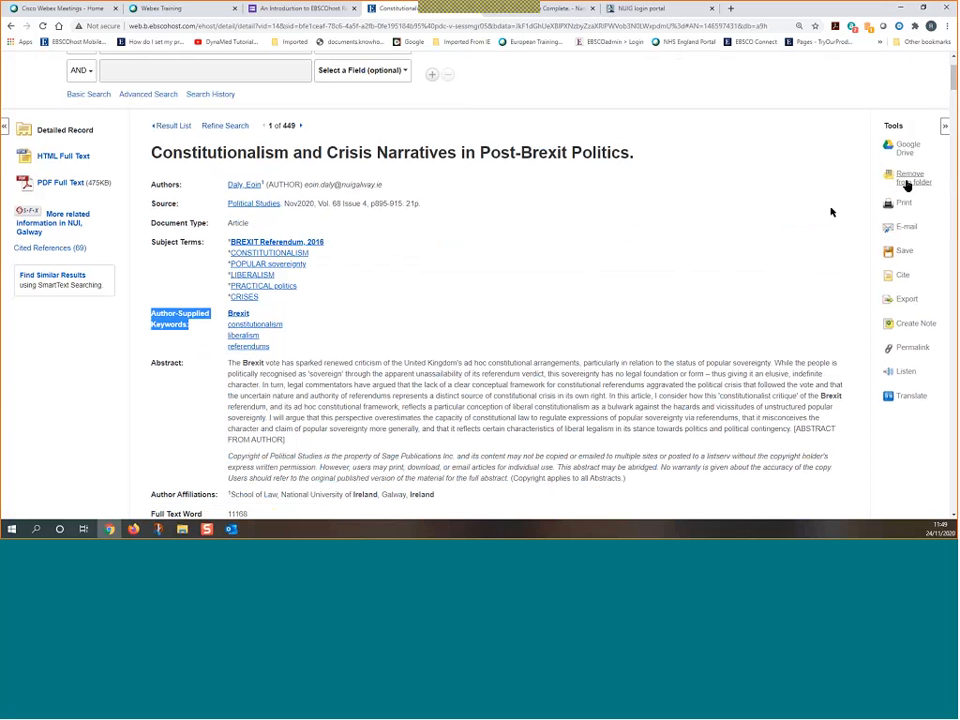
{"action": "left_click", "coordinate": [906, 177]}
{"action": "scroll", "coordinate": [744, 254], "scroll_direction": "up", "scroll_amount": 1}
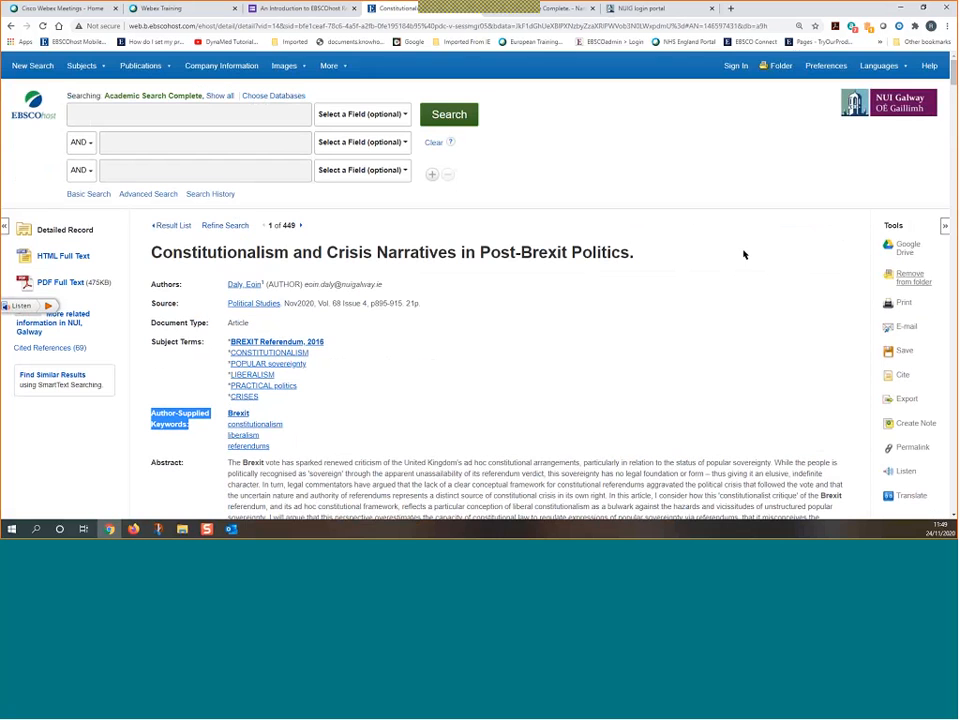
{"action": "left_click", "coordinate": [784, 66]}
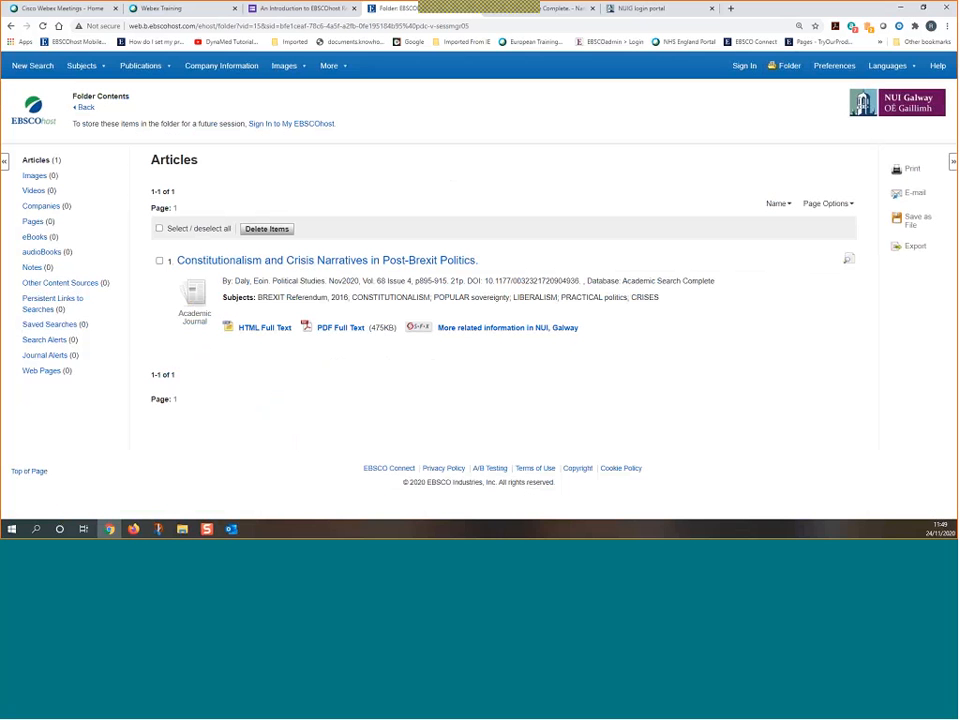
{"action": "left_click", "coordinate": [85, 107]}
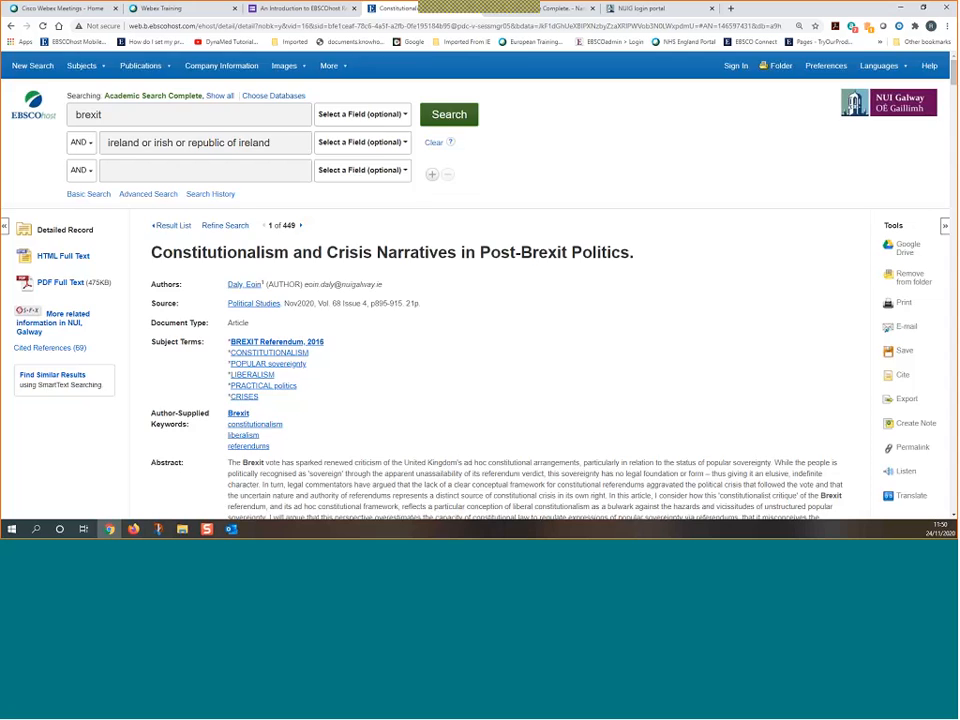
Examine the article record's author details and author affiliations, highlighting each entry
{"action": "scroll", "coordinate": [324, 290], "scroll_direction": "down", "scroll_amount": 1}
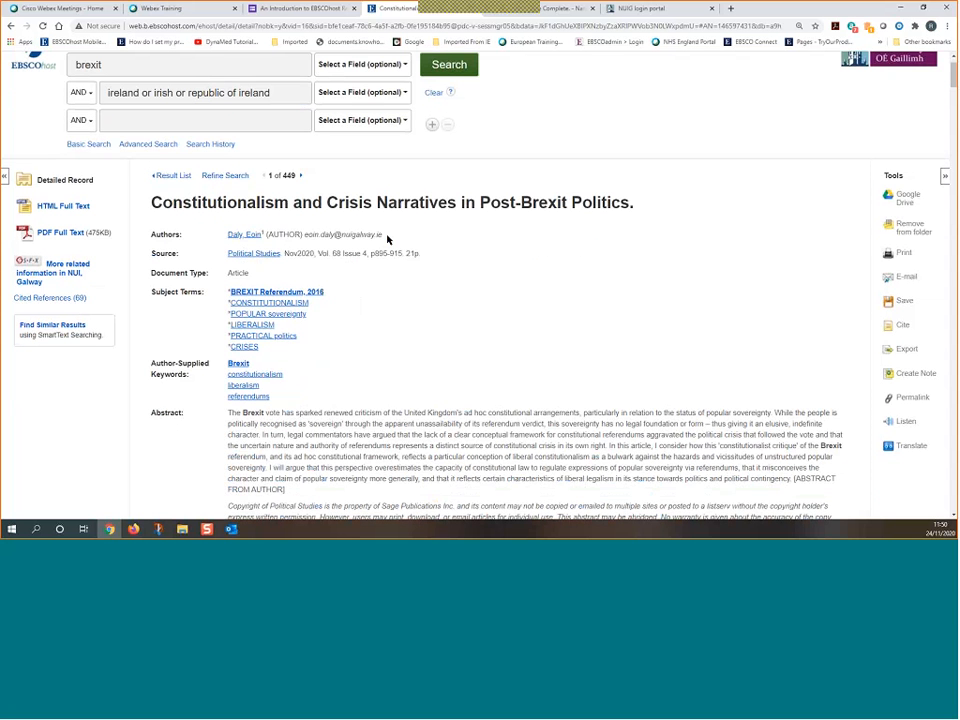
{"action": "left_click_drag", "start_coordinate": [388, 239], "coordinate": [230, 234]}
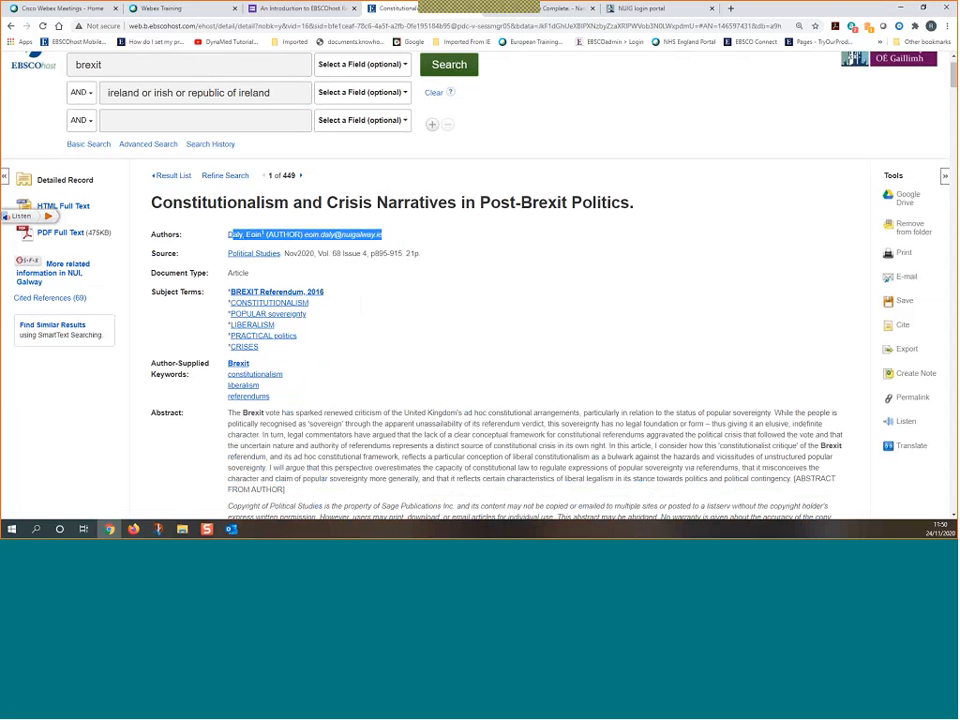
{"action": "scroll", "coordinate": [467, 349], "scroll_direction": "down", "scroll_amount": 2}
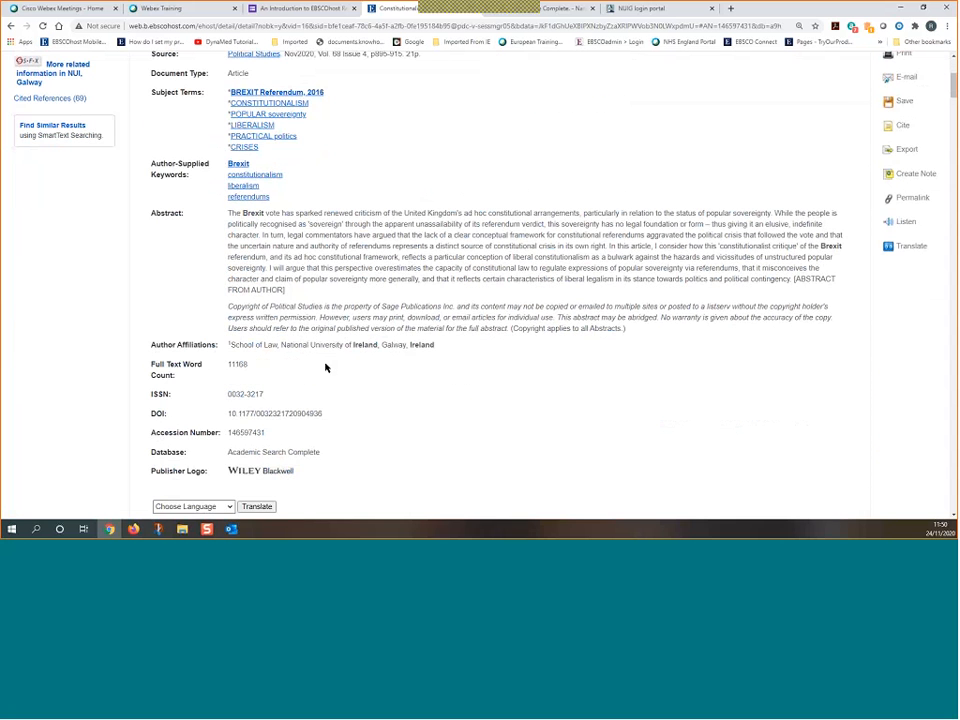
{"action": "left_click_drag", "start_coordinate": [235, 345], "coordinate": [450, 349]}
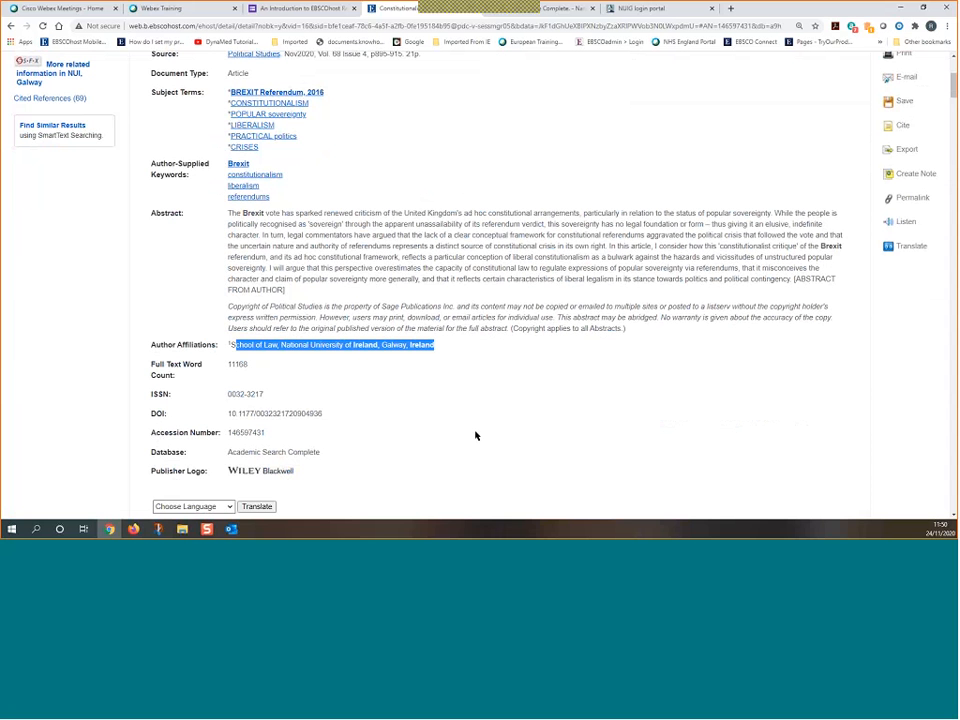
{"action": "scroll", "coordinate": [476, 435], "scroll_direction": "up", "scroll_amount": 2}
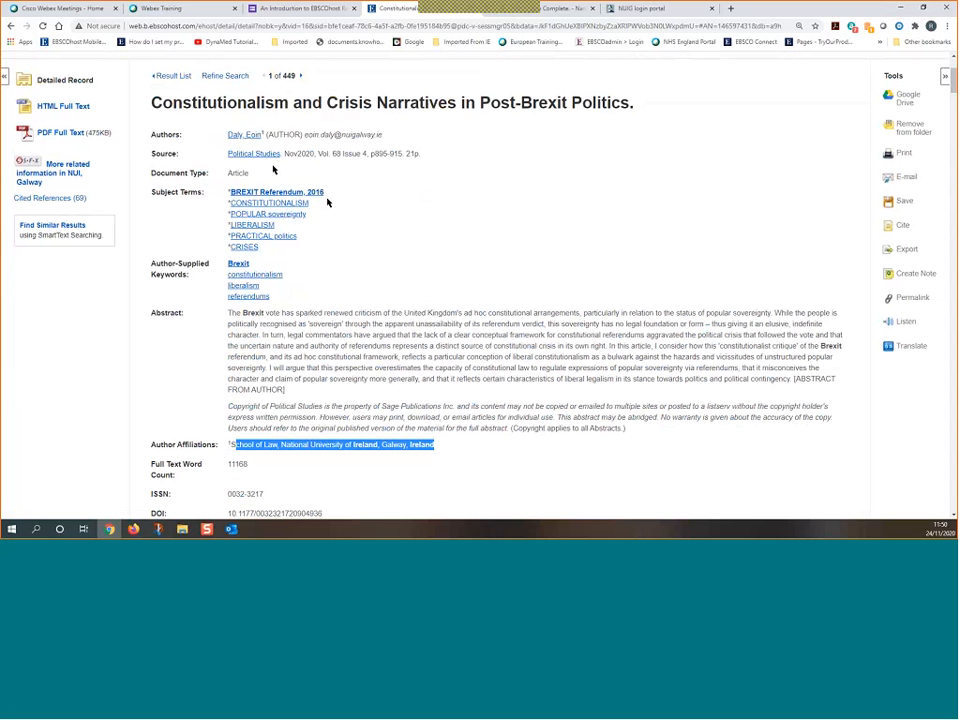
{"action": "left_click", "coordinate": [424, 302]}
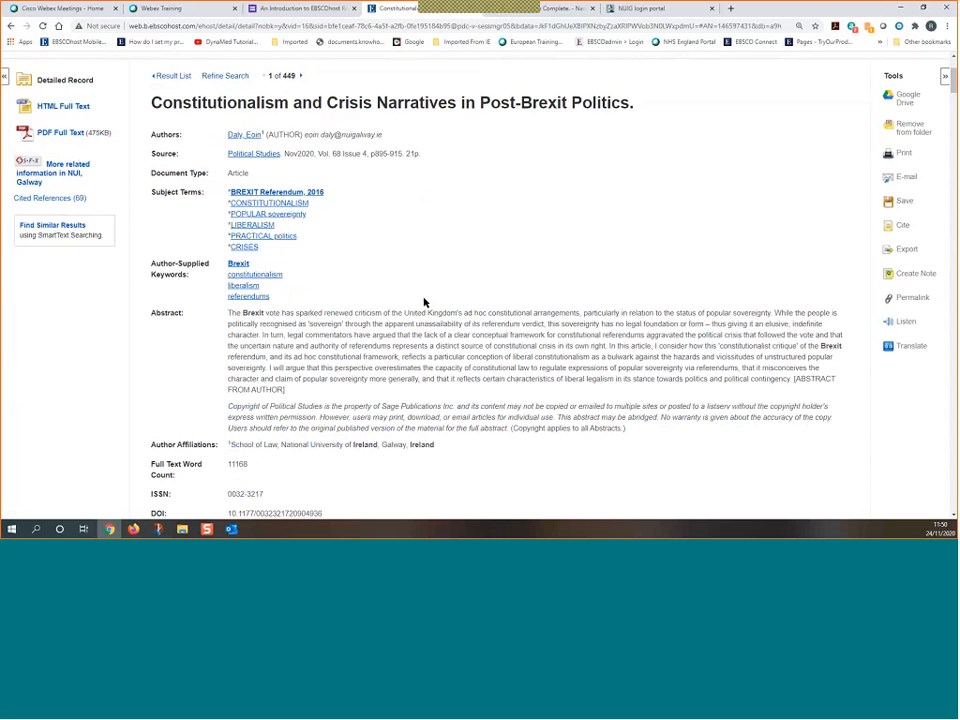
{"action": "scroll", "coordinate": [600, 428], "scroll_direction": "up", "scroll_amount": 2}
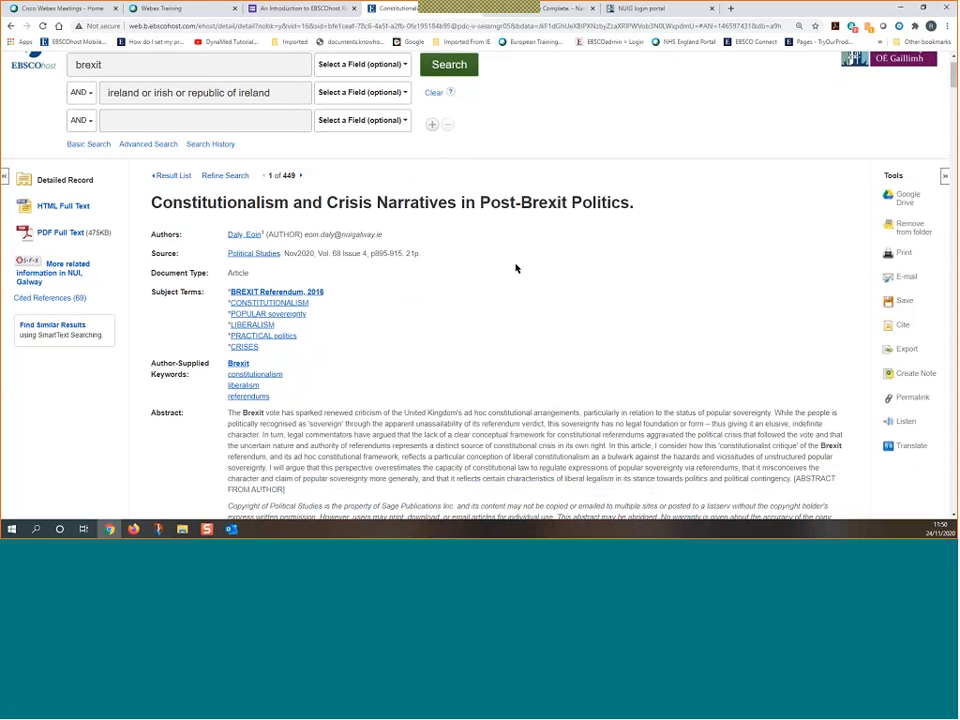
Try the Harvard citation format and Customized Field Format for printing, cancel, and check the e-mail form before closing it
{"action": "left_click", "coordinate": [903, 253]}
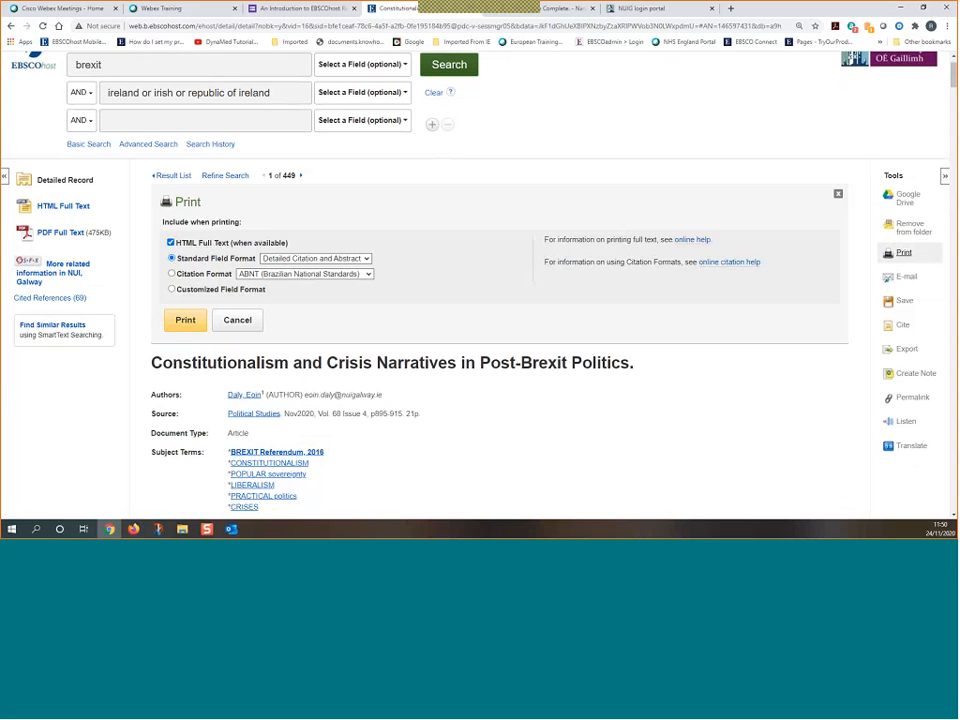
{"action": "left_click", "coordinate": [176, 276]}
{"action": "left_click", "coordinate": [253, 275]}
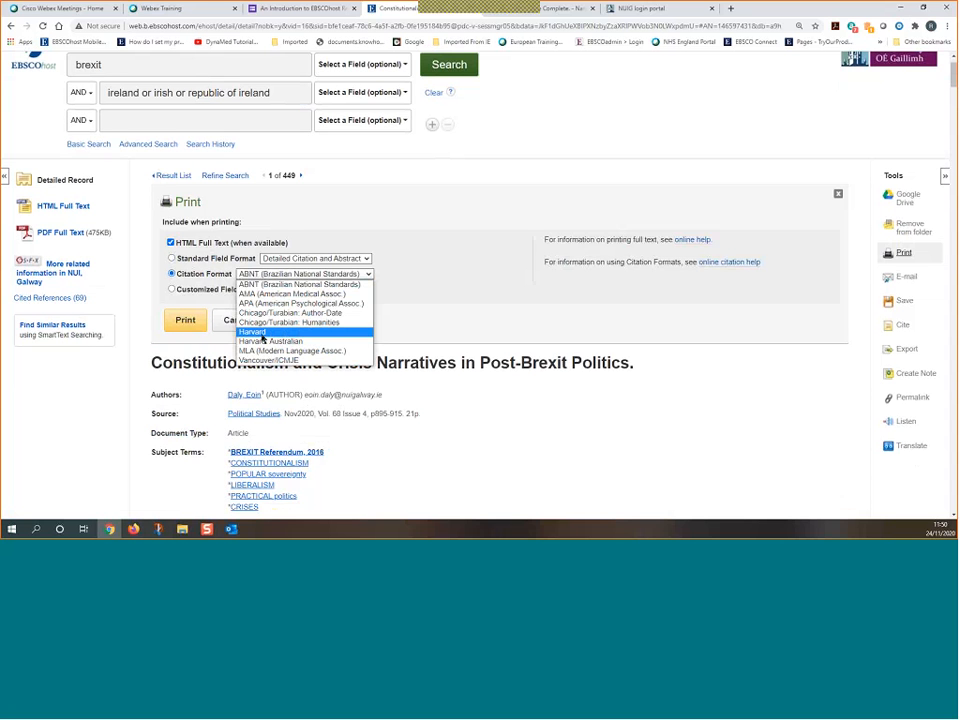
{"action": "left_click", "coordinate": [262, 336]}
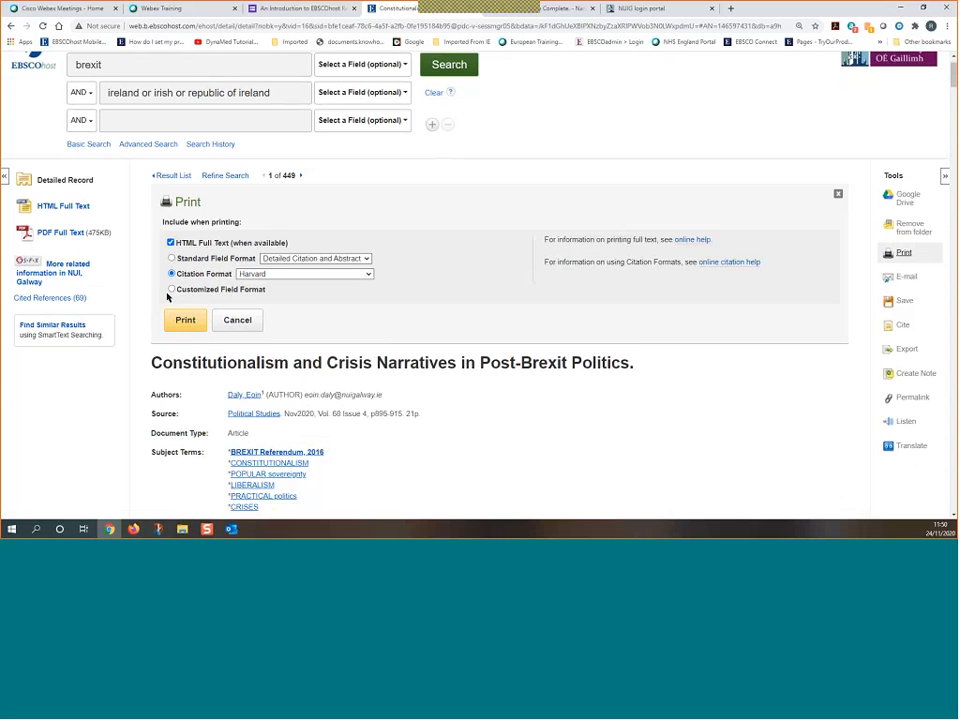
{"action": "left_click", "coordinate": [238, 292]}
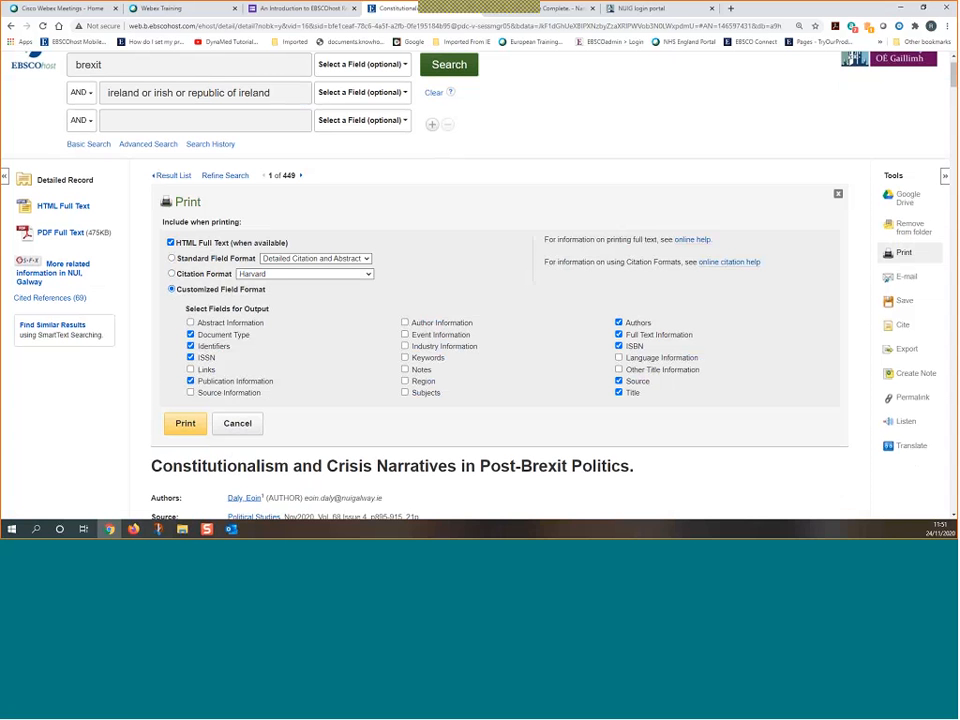
{"action": "left_click", "coordinate": [189, 424]}
{"action": "left_click", "coordinate": [232, 431]}
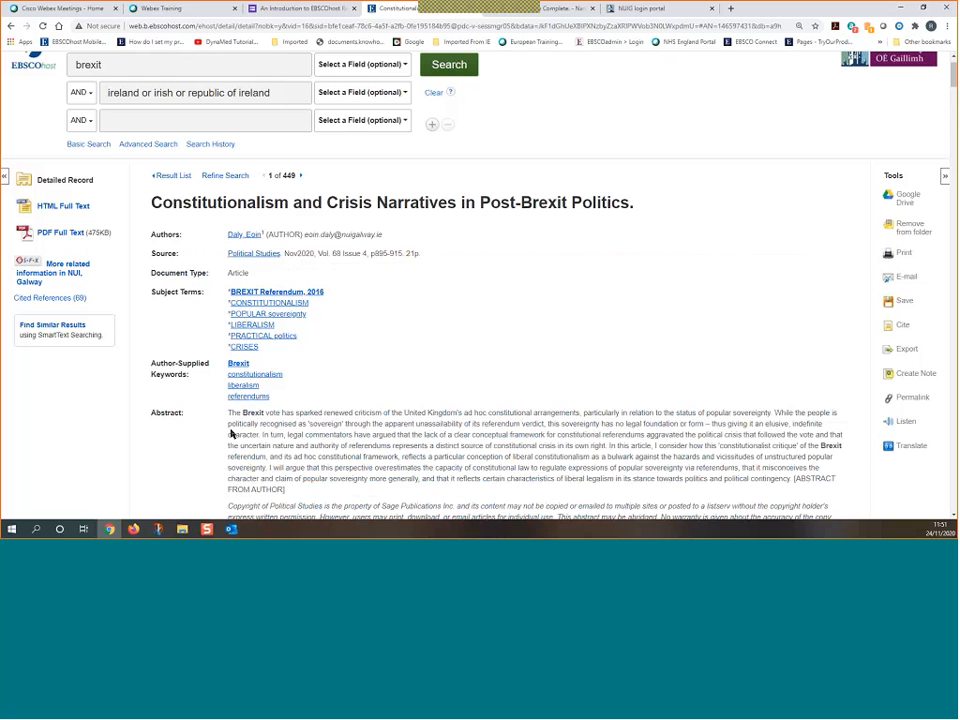
{"action": "left_click", "coordinate": [908, 277]}
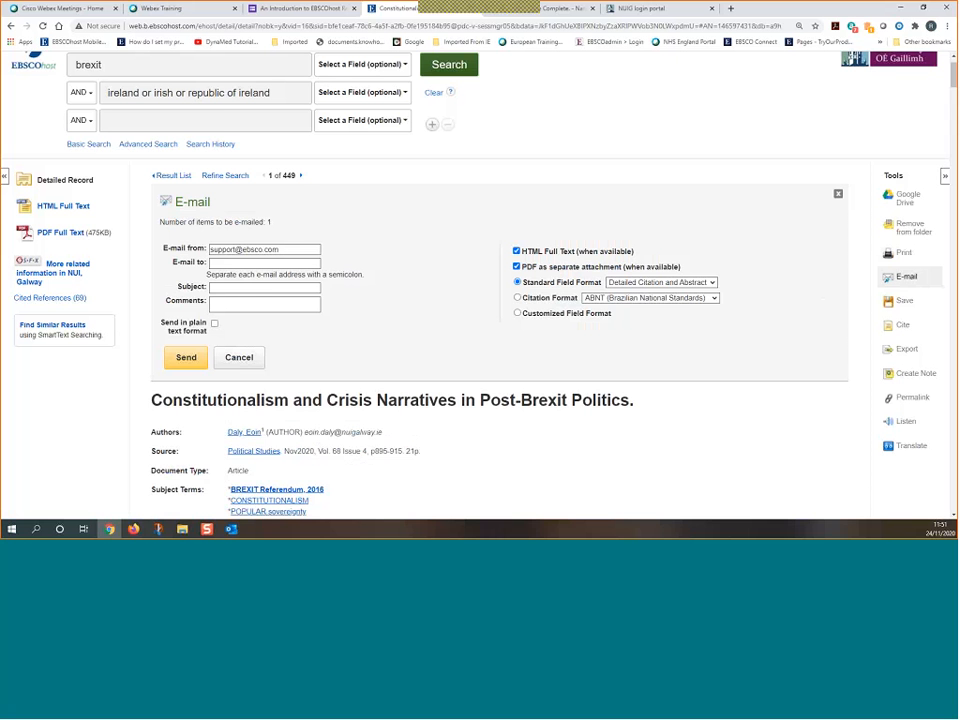
{"action": "left_click", "coordinate": [839, 194]}
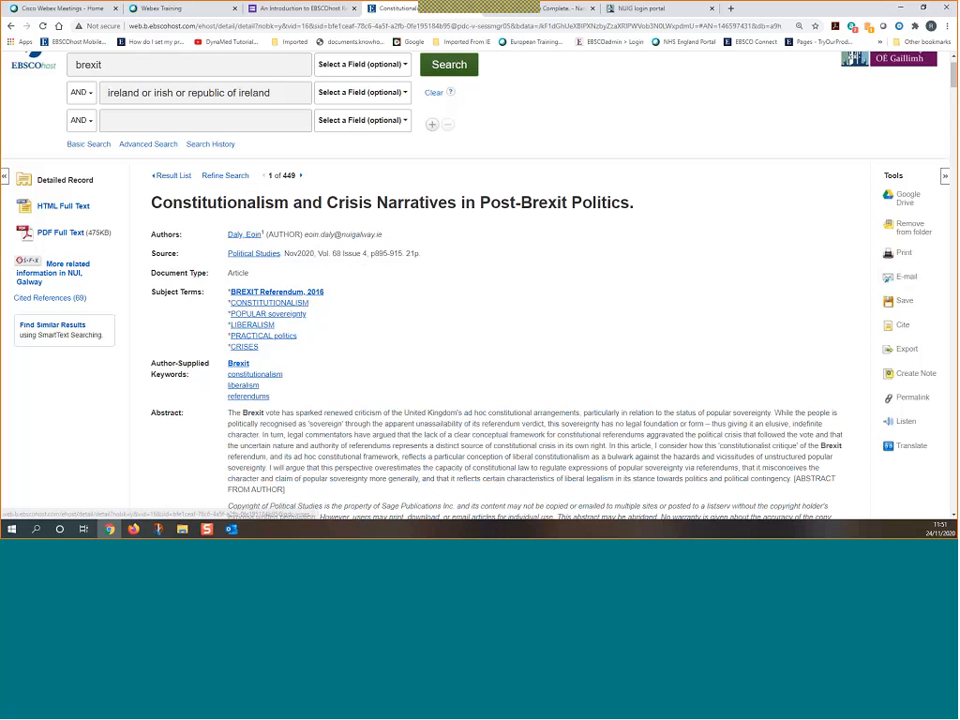
Prepare the article for saving with HTML full text and links in Detailed Citation and Abstract format, and review the resulting page
{"action": "left_click", "coordinate": [905, 301]}
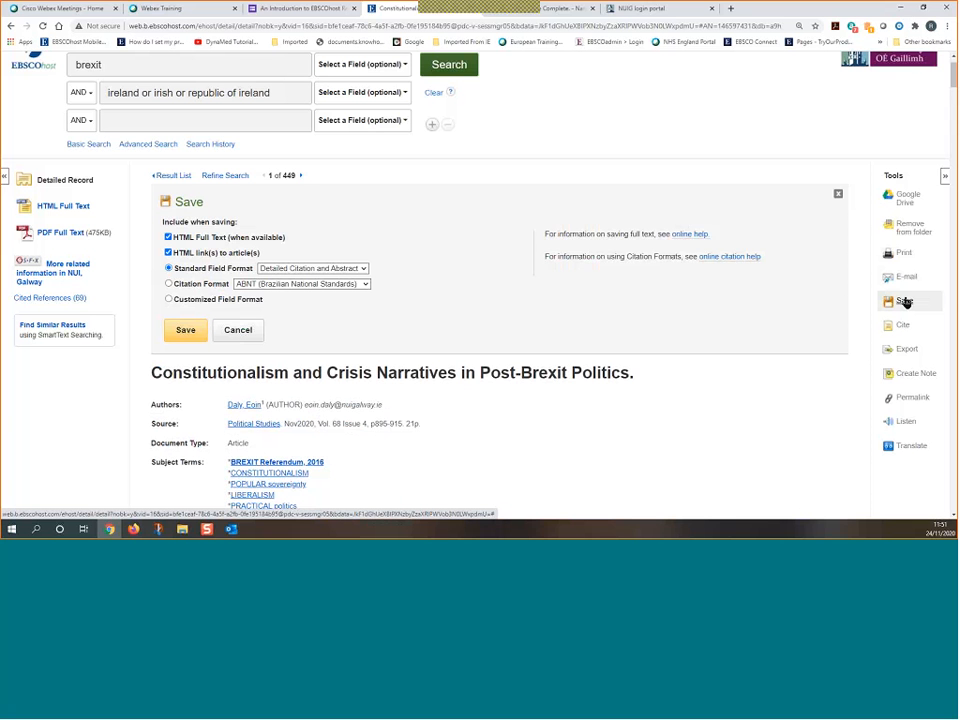
{"action": "left_click", "coordinate": [190, 337]}
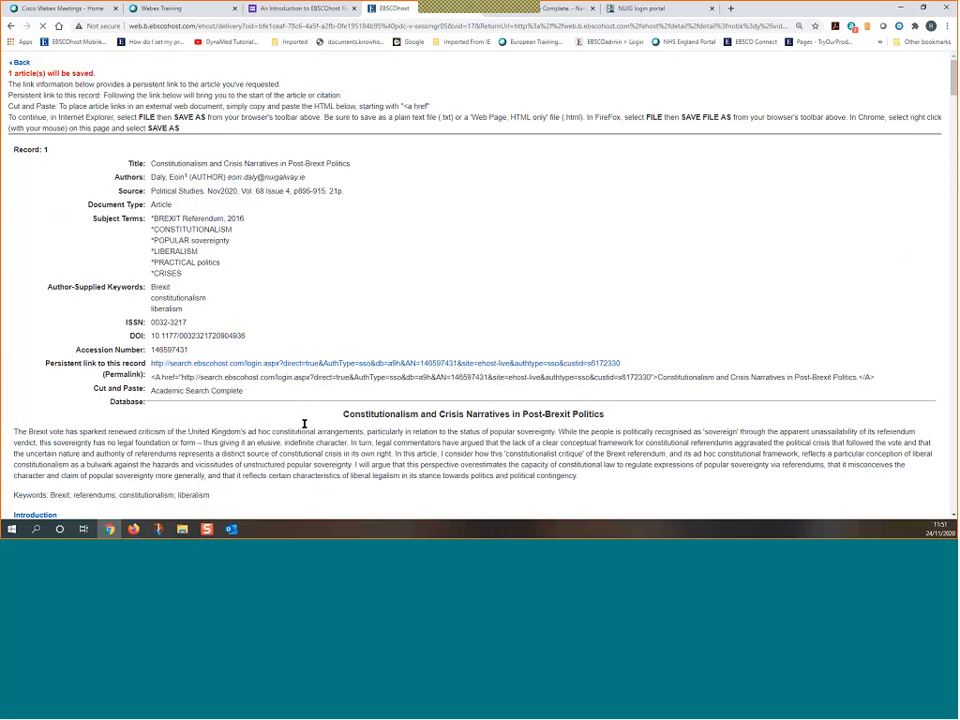
{"action": "scroll", "coordinate": [304, 425], "scroll_direction": "down", "scroll_amount": 6}
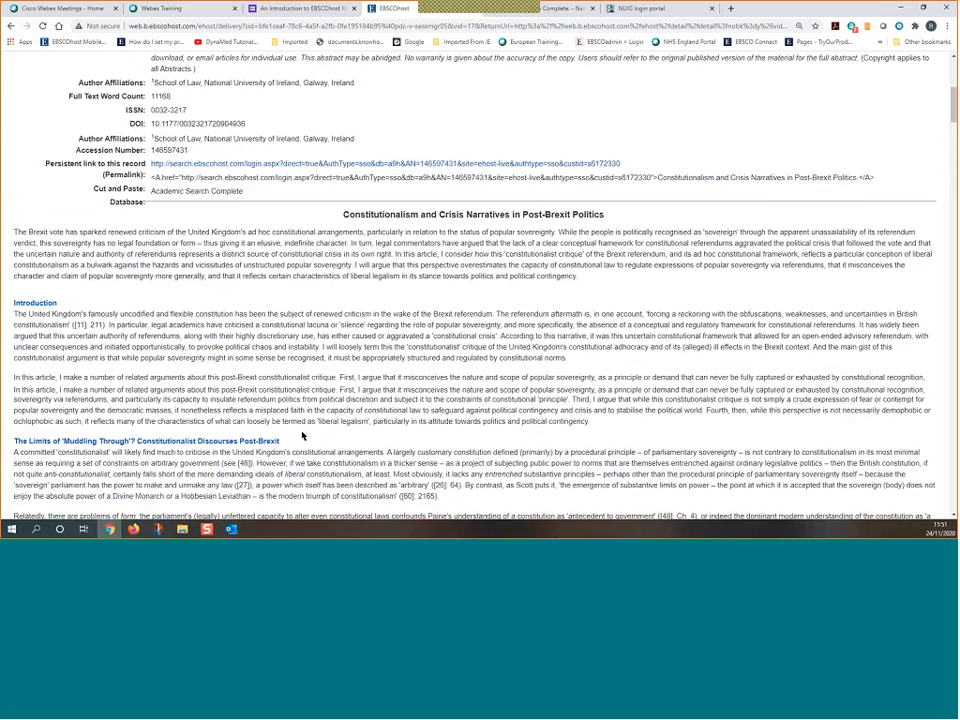
{"action": "scroll", "coordinate": [303, 436], "scroll_direction": "down", "scroll_amount": 5}
{"action": "scroll", "coordinate": [302, 436], "scroll_direction": "up", "scroll_amount": 10}
Try printing the saved-article page with Save as PDF as the destination, cancel, and return to the detailed record
{"action": "right_click", "coordinate": [267, 297]}
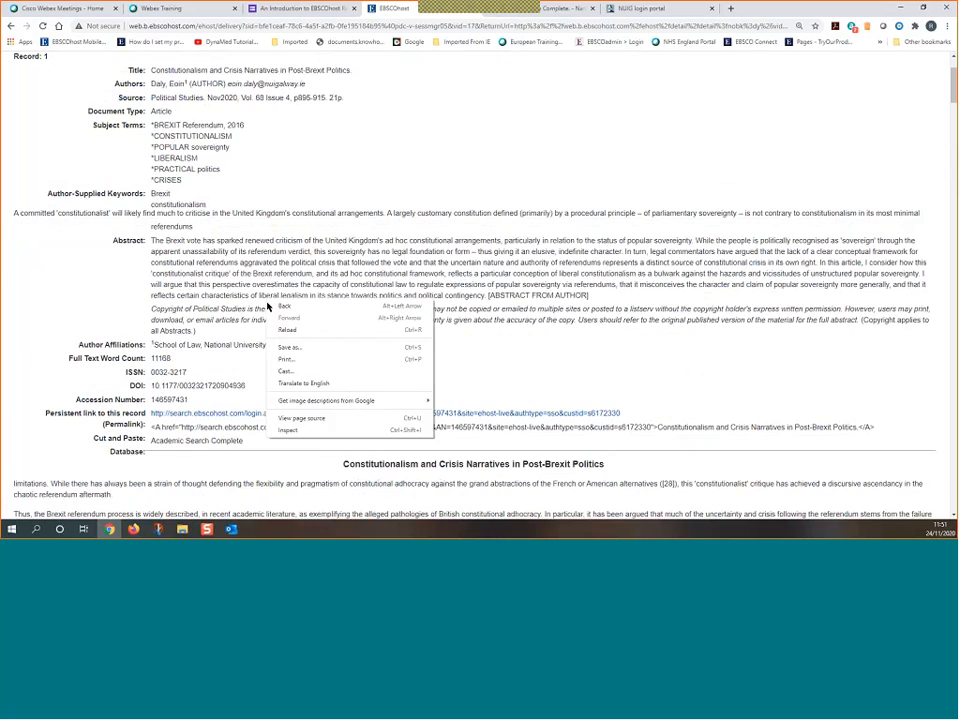
{"action": "left_click", "coordinate": [293, 362]}
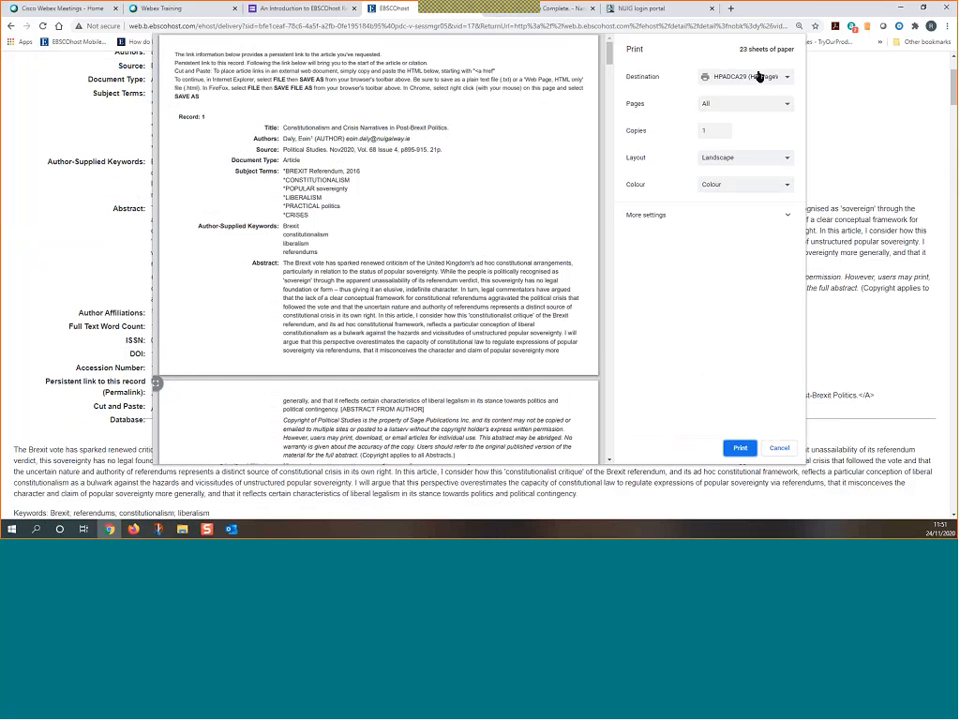
{"action": "scroll", "coordinate": [506, 236], "scroll_direction": "down", "scroll_amount": 2}
{"action": "scroll", "coordinate": [506, 236], "scroll_direction": "up", "scroll_amount": 2}
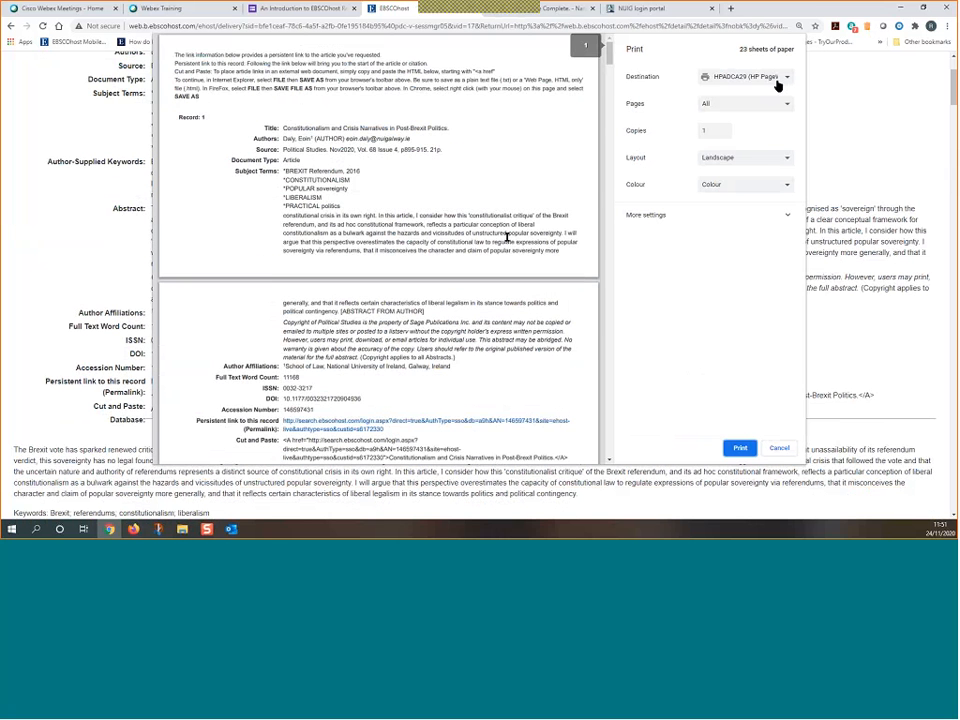
{"action": "left_click", "coordinate": [760, 77]}
{"action": "left_click", "coordinate": [741, 98]}
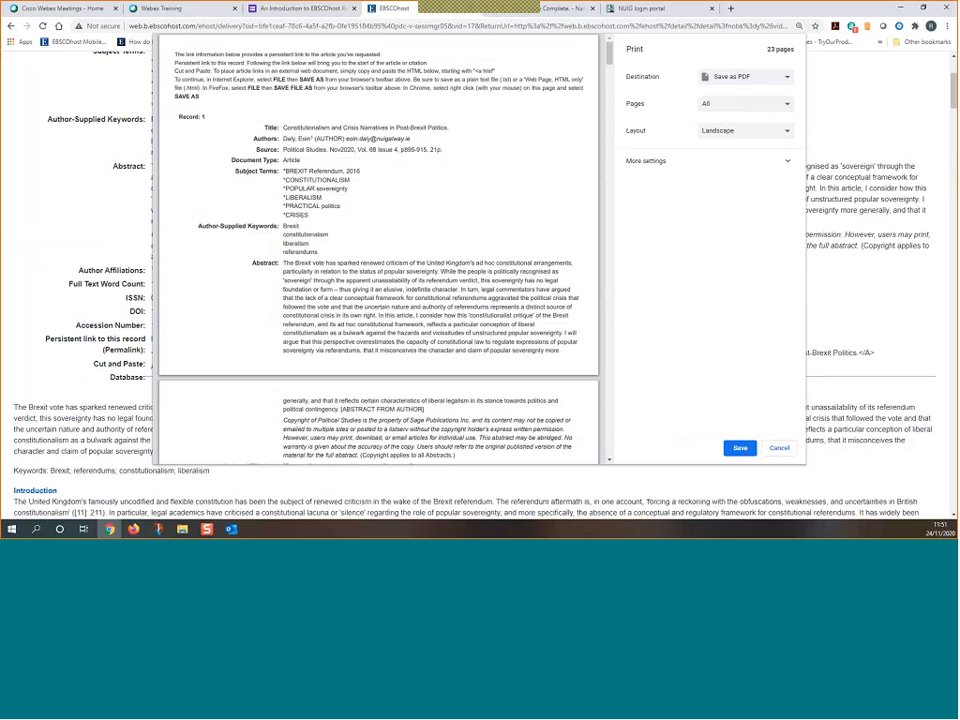
{"action": "left_click", "coordinate": [779, 447]}
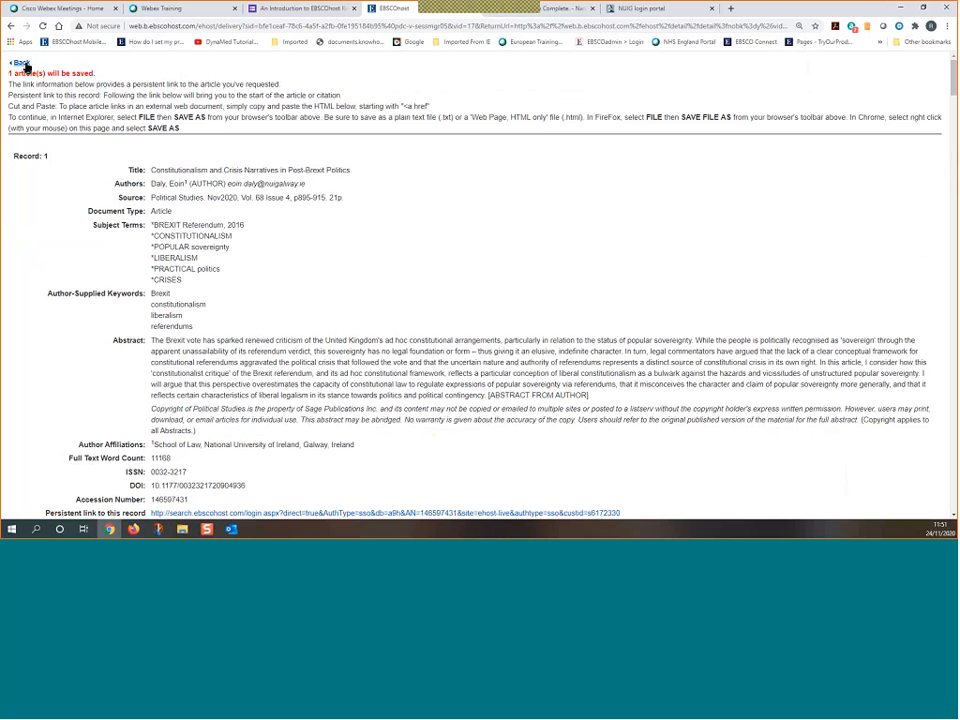
{"action": "left_click", "coordinate": [26, 66]}
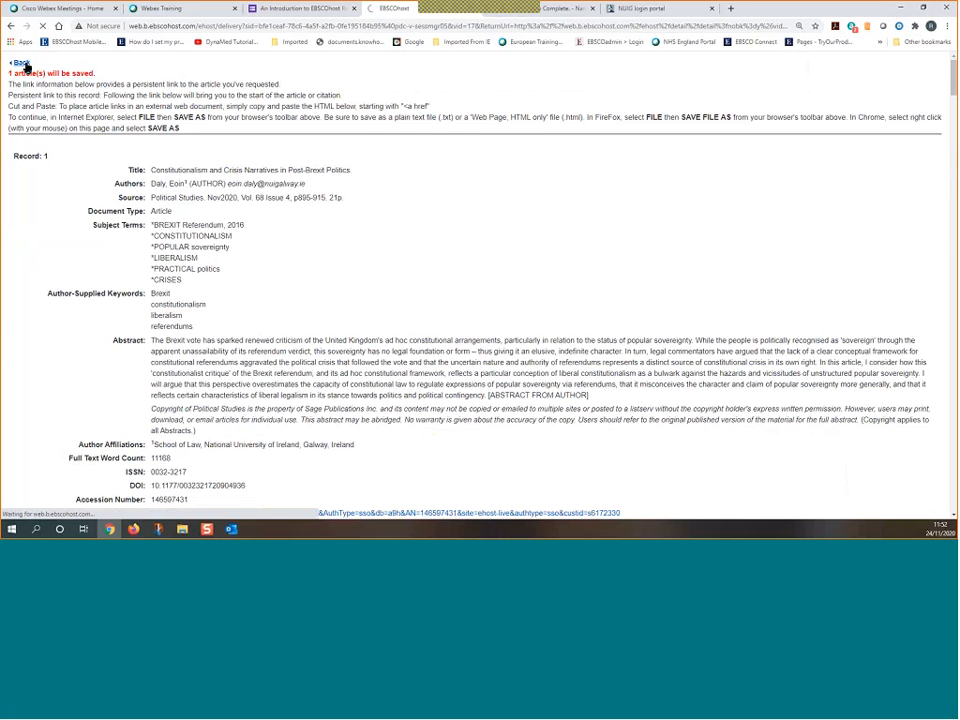
Examine the article's citation formats, highlighting the Chicago/Turabian Author-Date and Harvard entries and the advice on consulting library resources
{"action": "scroll", "coordinate": [684, 357], "scroll_direction": "down", "scroll_amount": 1}
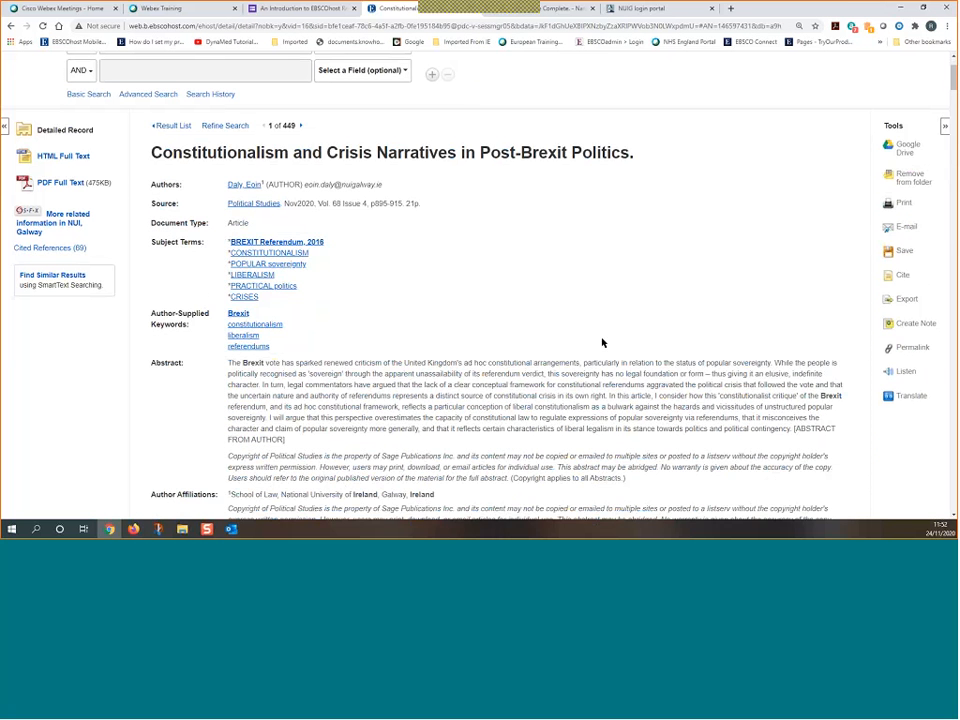
{"action": "left_click", "coordinate": [902, 278]}
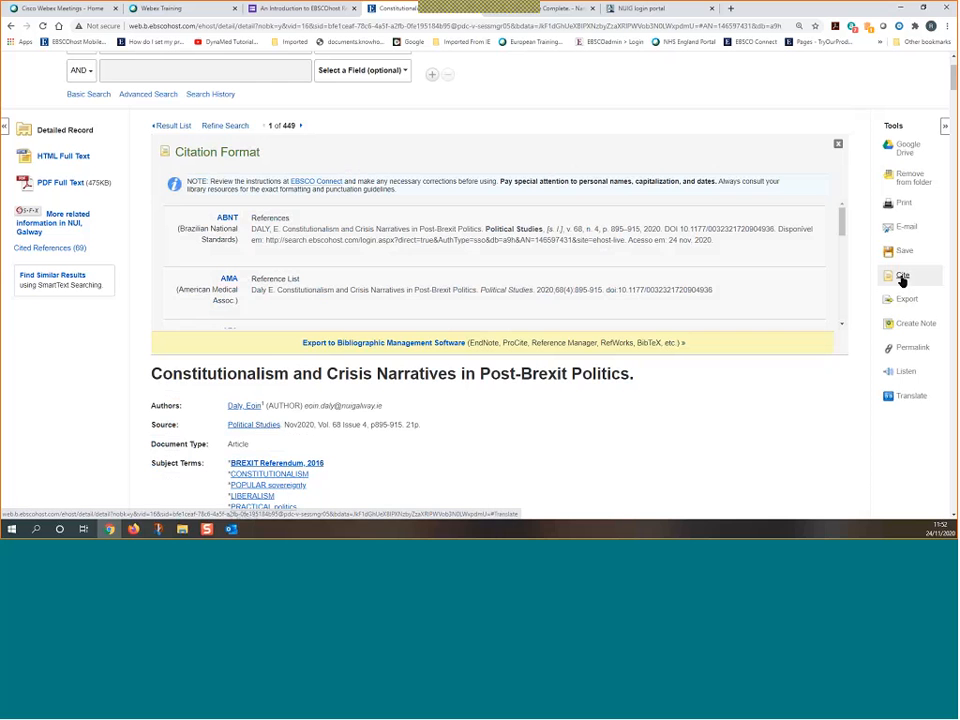
{"action": "left_click_drag", "start_coordinate": [843, 224], "coordinate": [849, 244]}
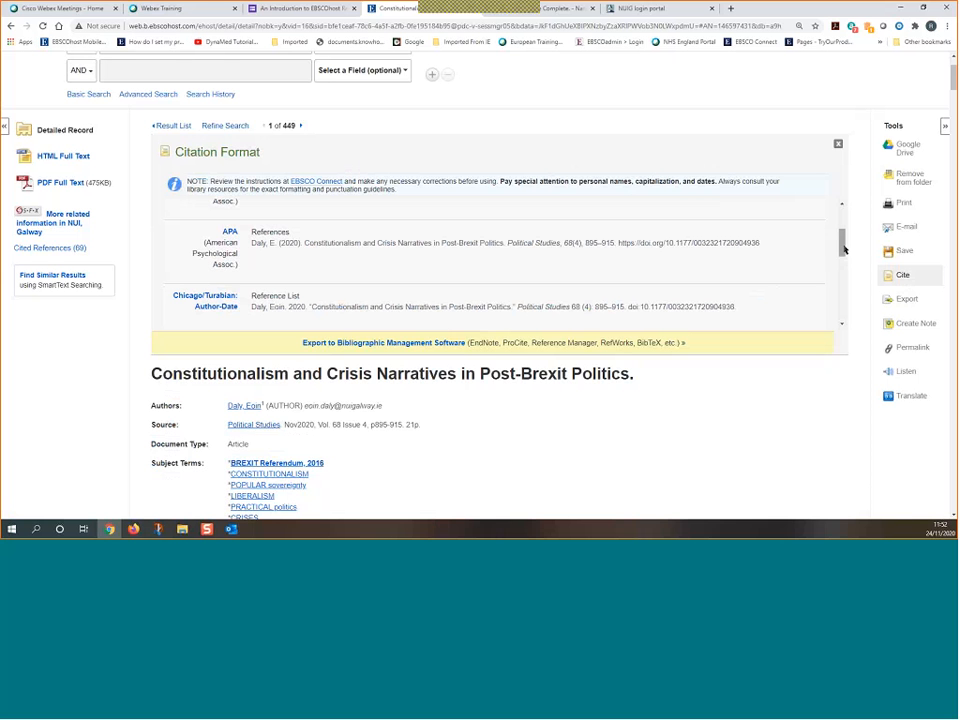
{"action": "mouse_move", "coordinate": [843, 250]}
{"action": "left_mouse_down"}
{"action": "mouse_move", "coordinate": [868, 322]}
{"action": "mouse_move", "coordinate": [860, 259]}
{"action": "left_mouse_up"}
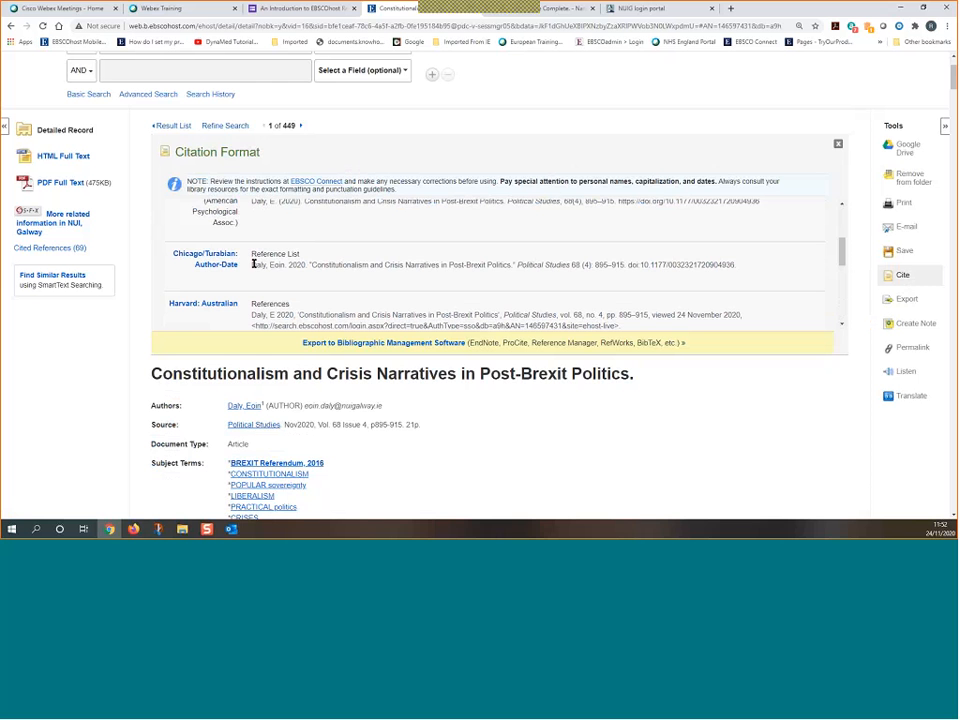
{"action": "left_click_drag", "start_coordinate": [253, 264], "coordinate": [638, 274]}
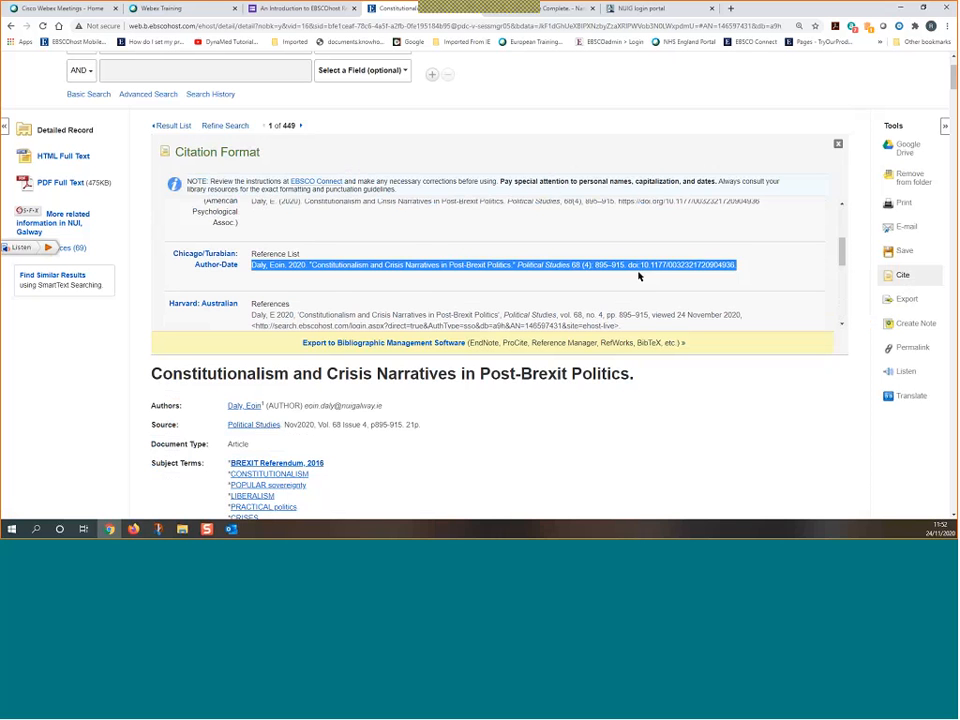
{"action": "scroll", "coordinate": [637, 274], "scroll_direction": "down", "scroll_amount": 3}
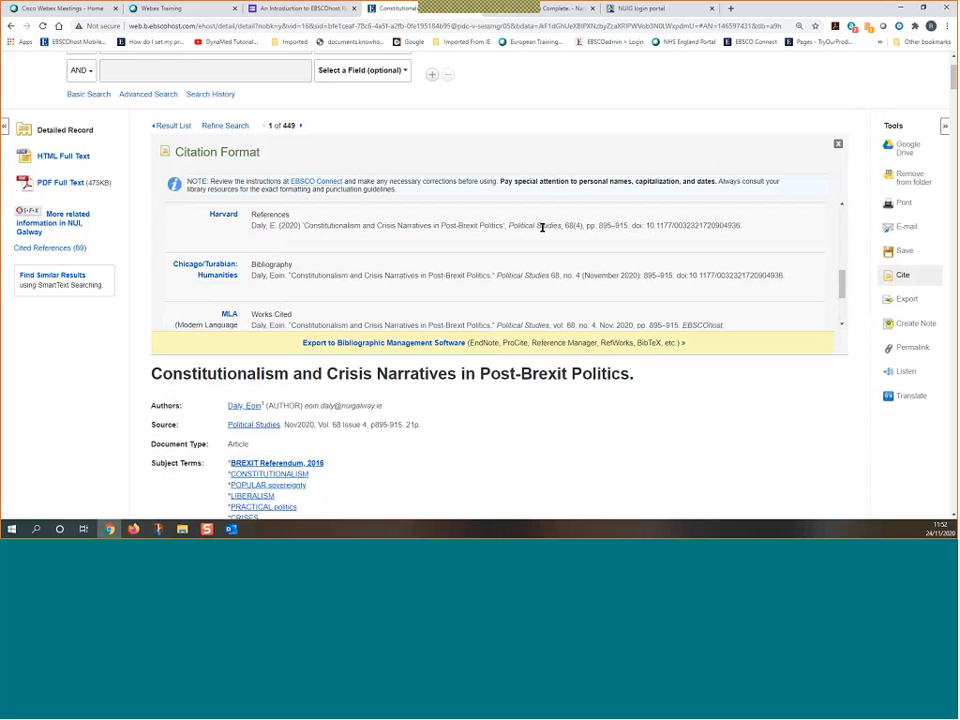
{"action": "left_click_drag", "start_coordinate": [252, 225], "coordinate": [309, 225]}
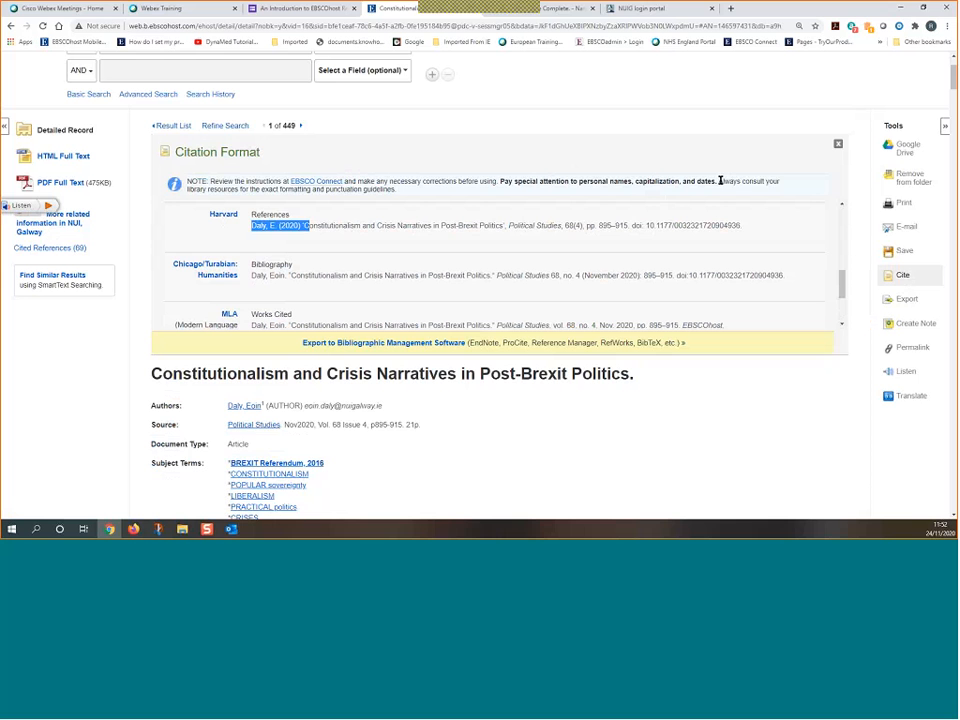
{"action": "left_click_drag", "start_coordinate": [718, 182], "coordinate": [781, 189]}
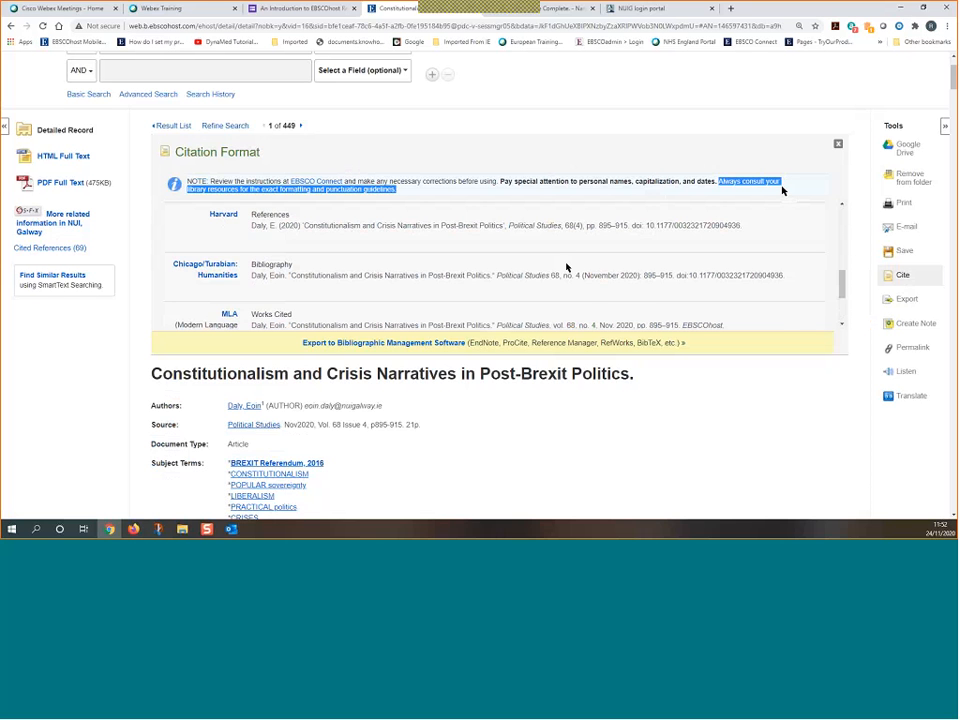
Read the Harvard style instructions, and close the help window and the citation formats
{"action": "scroll", "coordinate": [566, 268], "scroll_direction": "up", "scroll_amount": 1}
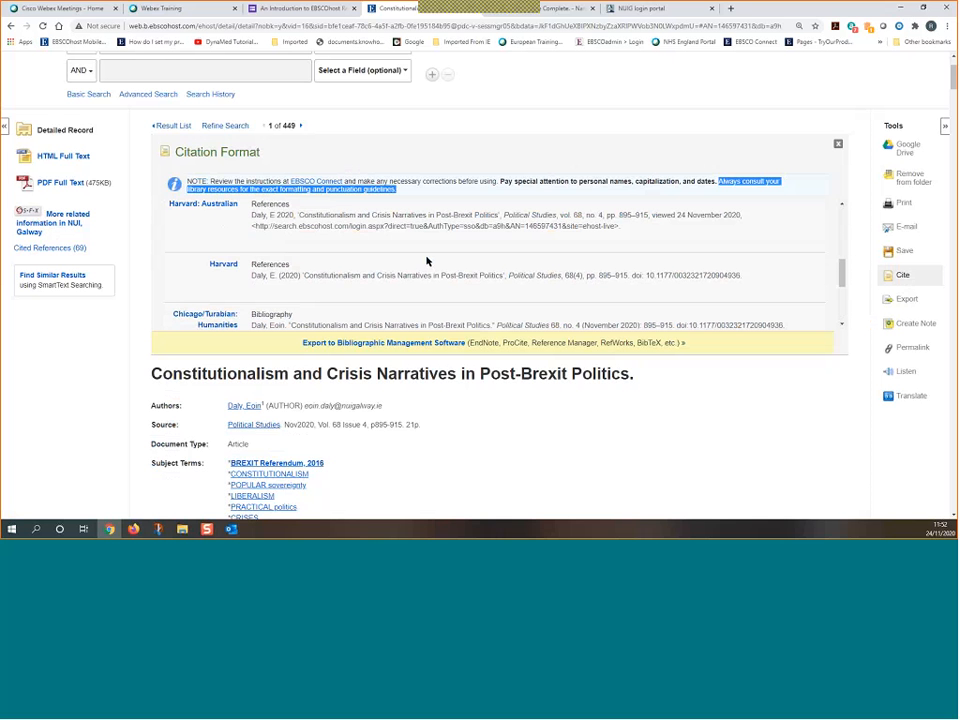
{"action": "left_click", "coordinate": [224, 266]}
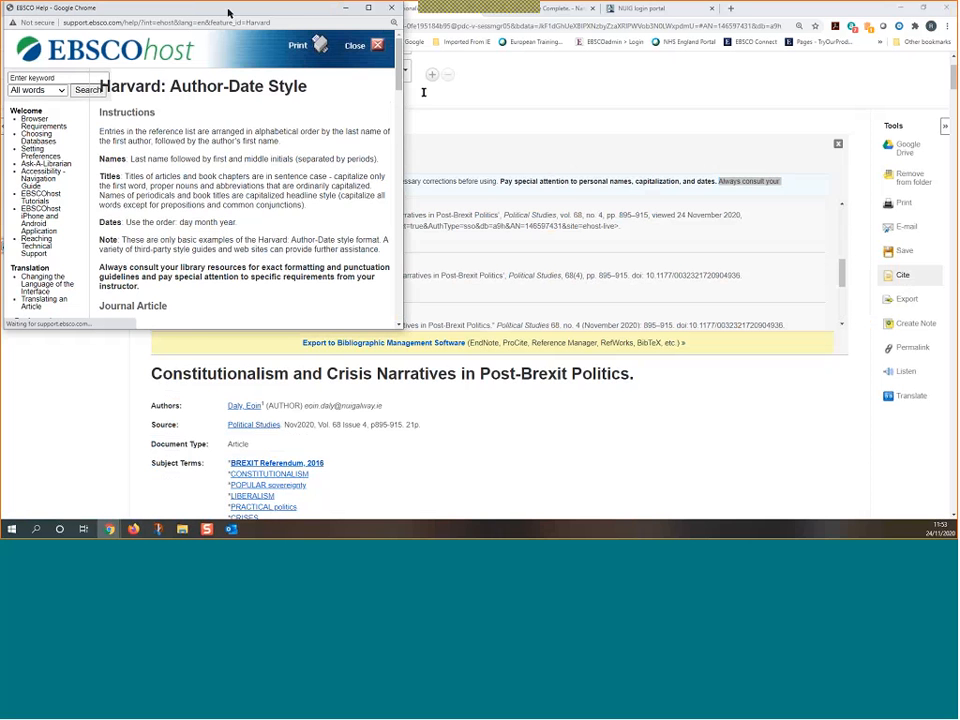
{"action": "left_click_drag", "start_coordinate": [229, 11], "coordinate": [330, 79]}
{"action": "left_click_drag", "start_coordinate": [500, 148], "coordinate": [497, 100]}
{"action": "left_click", "coordinate": [456, 116]}
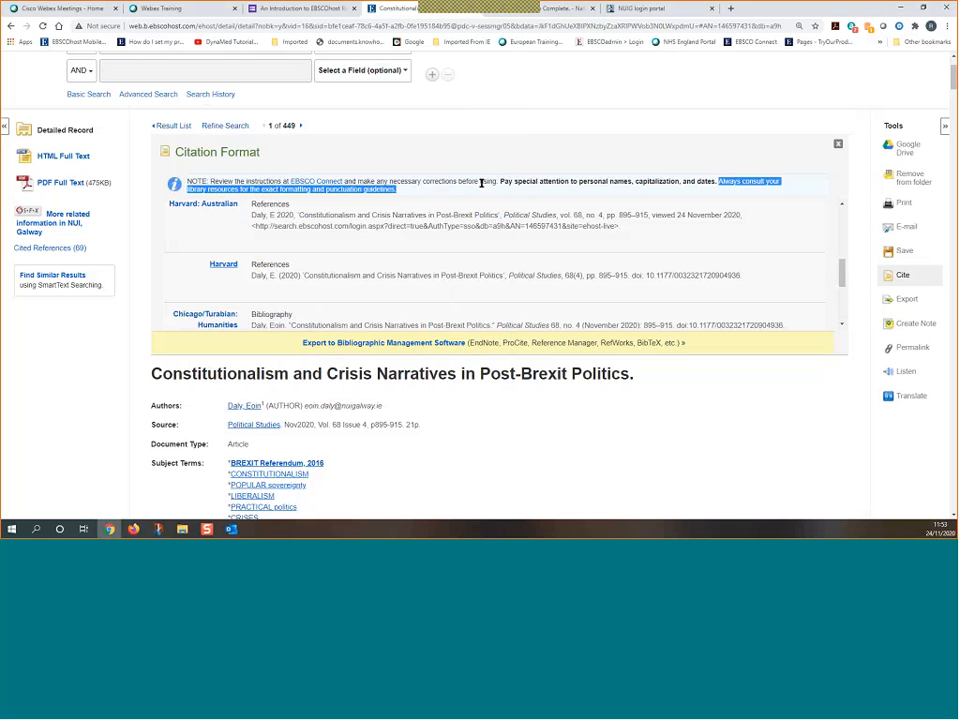
{"action": "left_click", "coordinate": [839, 147]}
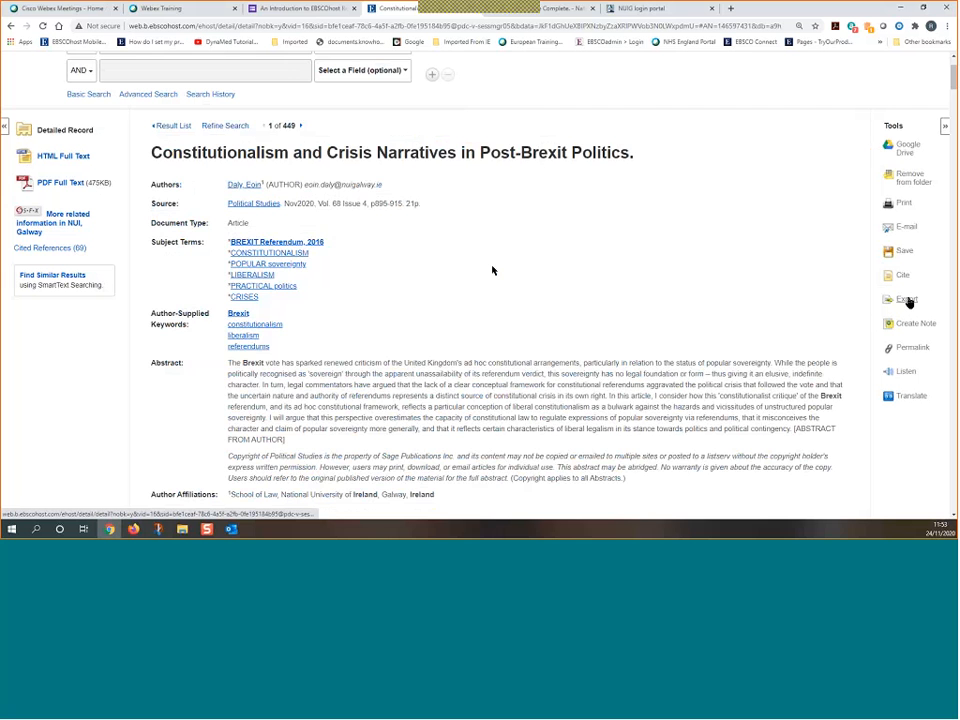
Check the citation export formats, including Direct Export to RefWorks and Direct Export in RIS Format, and cancel the export
{"action": "left_click", "coordinate": [909, 300]}
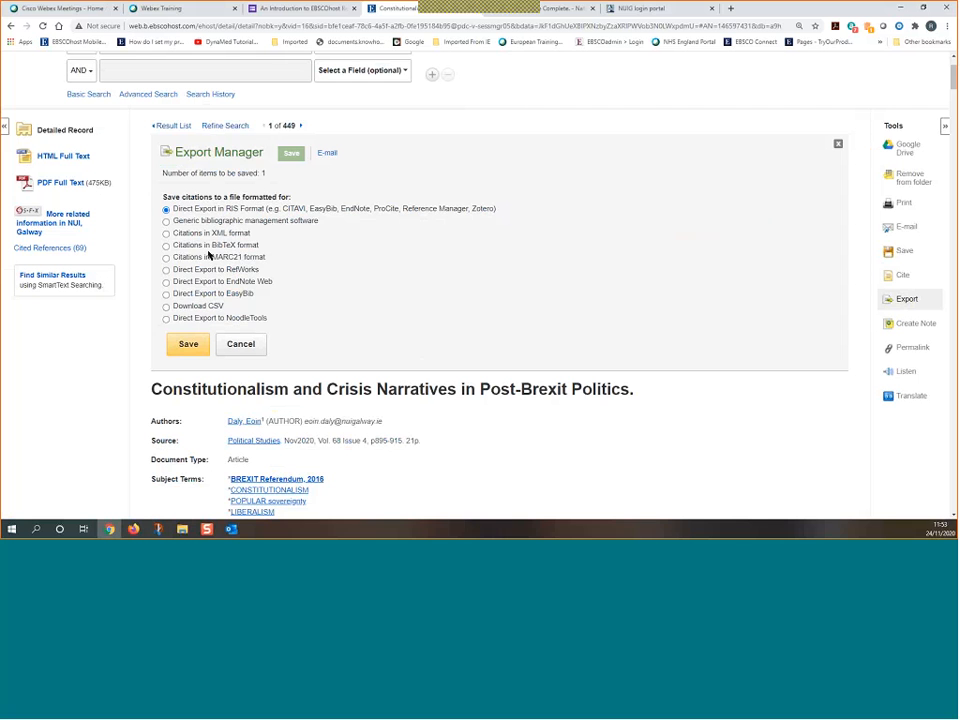
{"action": "left_click", "coordinate": [248, 269]}
{"action": "left_click", "coordinate": [170, 212]}
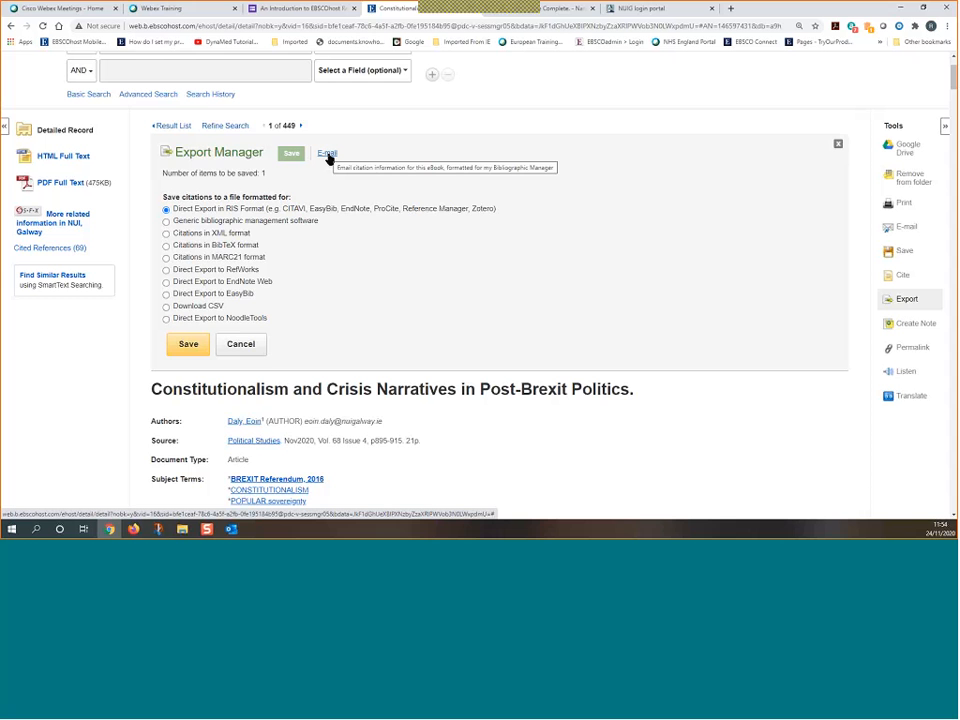
{"action": "left_click", "coordinate": [240, 343]}
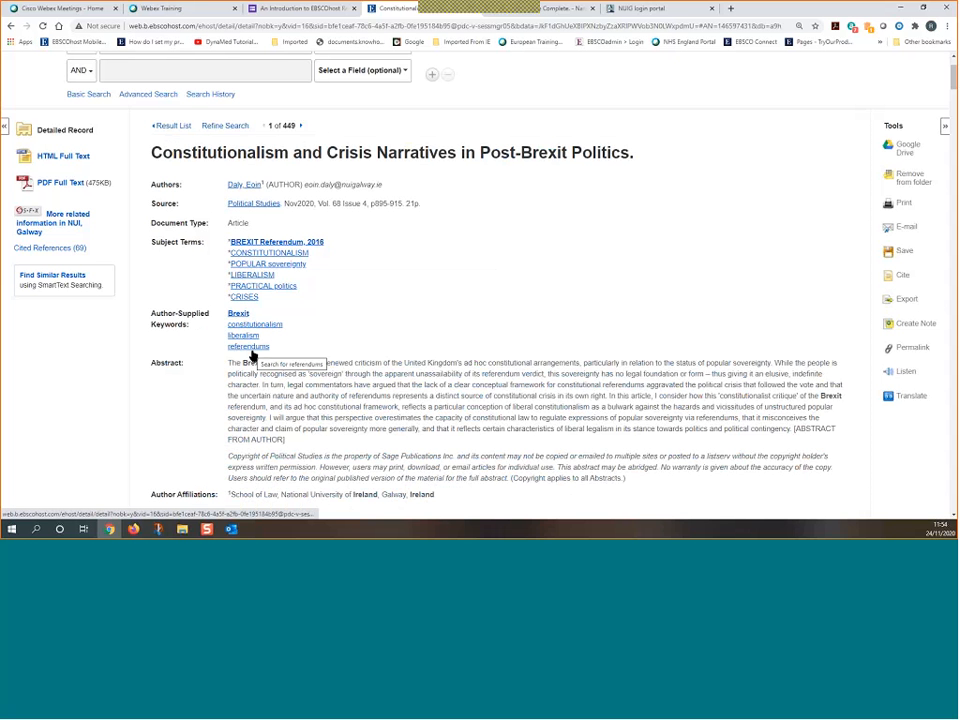
Create and save a note on the article reading "Good to this article from" followed by the author's first name and an exclamation mark
{"action": "left_click", "coordinate": [916, 324]}
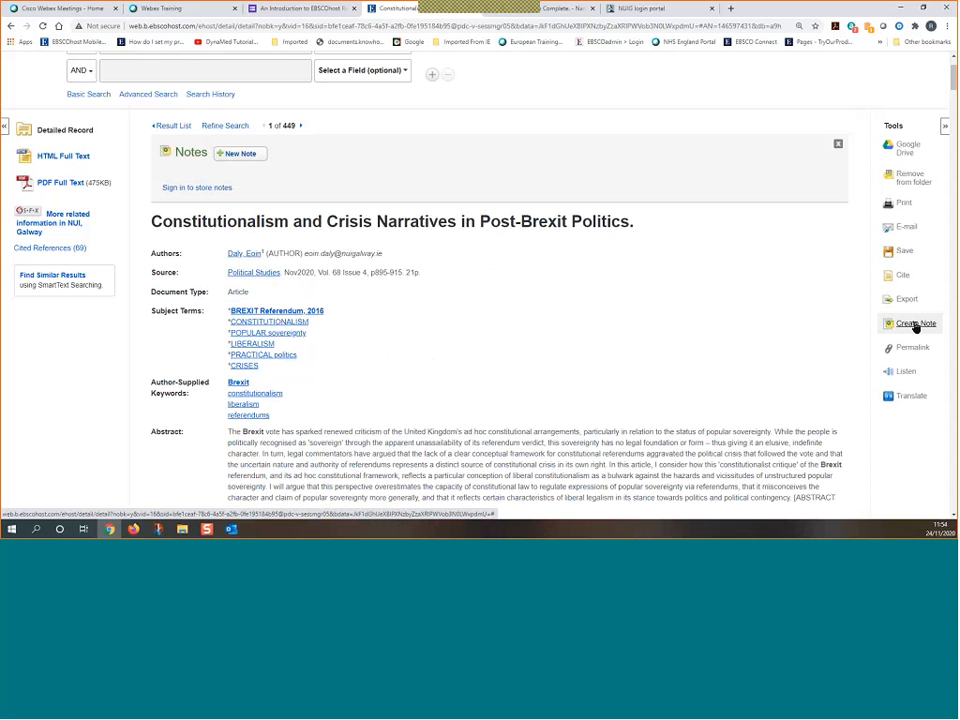
{"action": "left_click", "coordinate": [237, 154]}
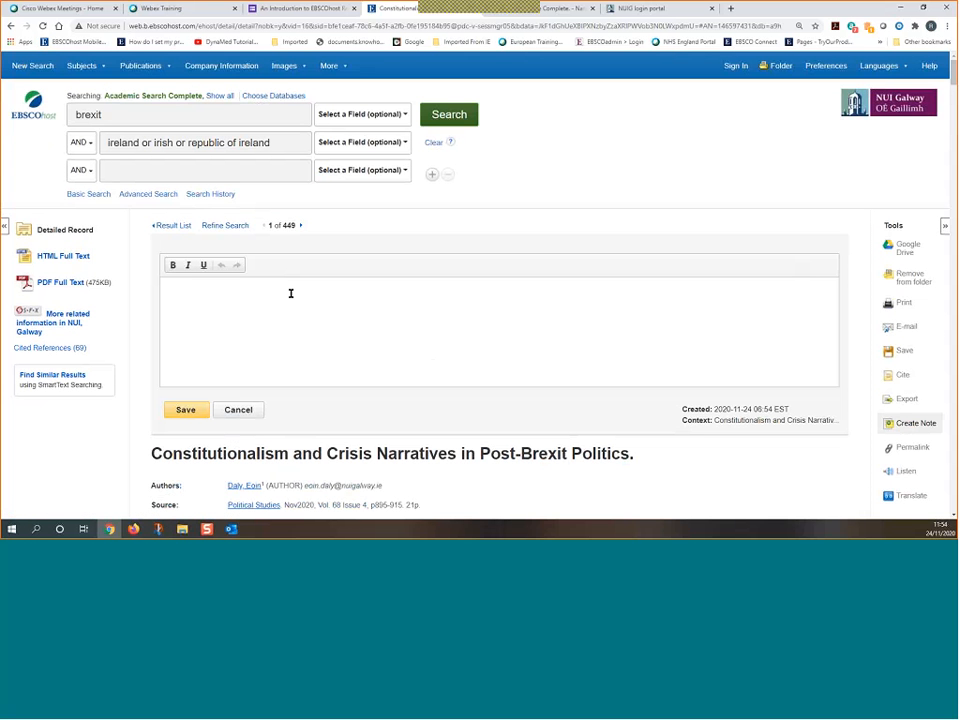
{"action": "type", "text": "o this article from Eoin!"}
{"action": "left_click", "coordinate": [197, 413]}
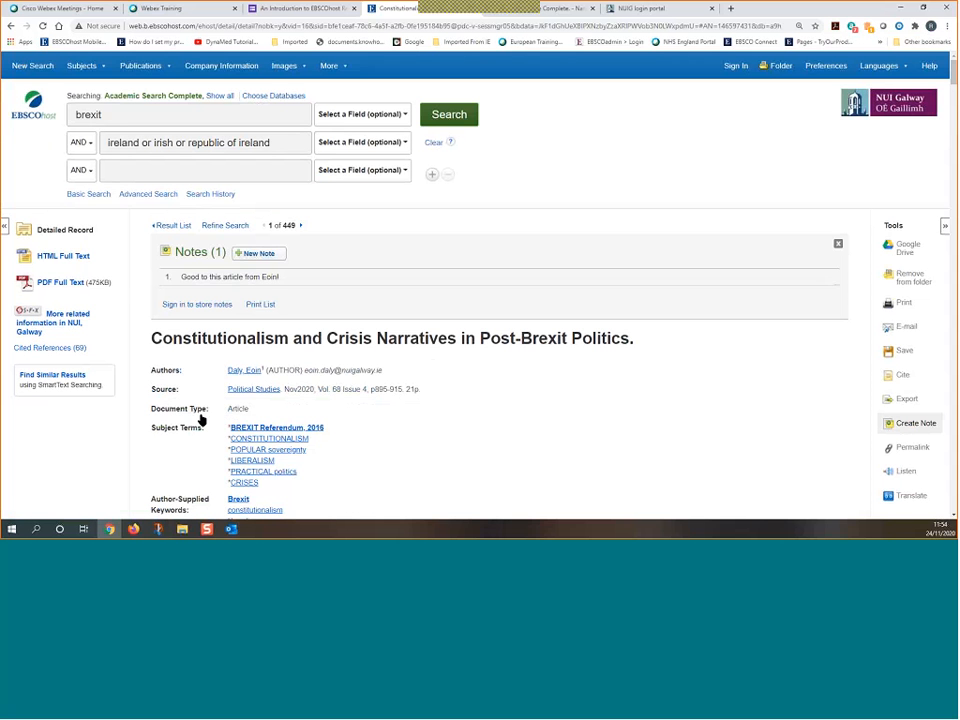
Check the note stored in the folder's notes and return to the article's detailed record
{"action": "left_click", "coordinate": [784, 67]}
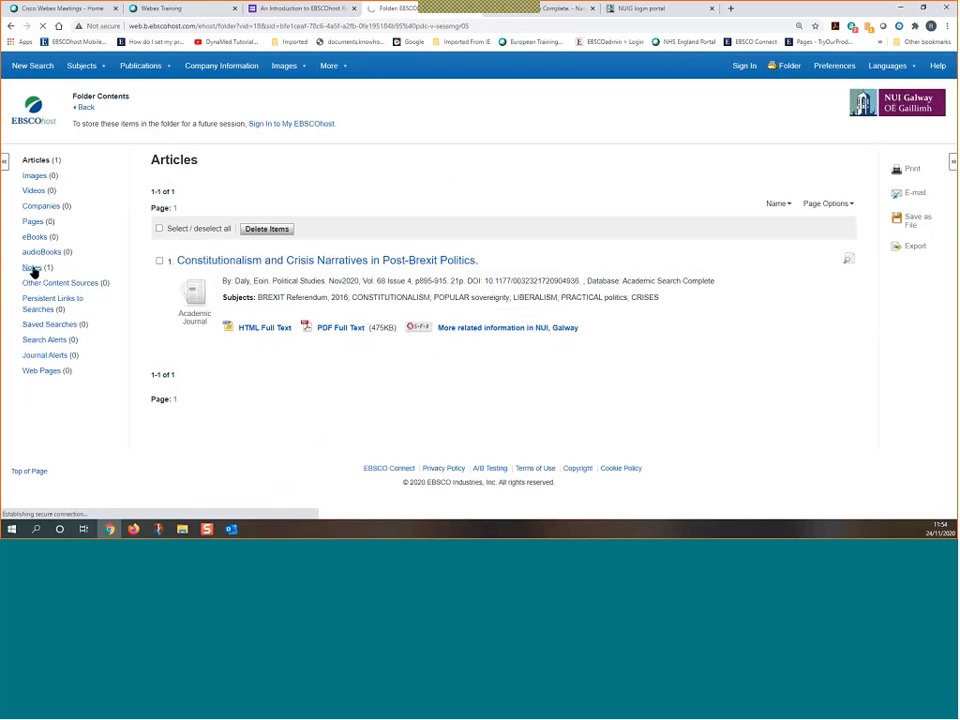
{"action": "left_click", "coordinate": [35, 271]}
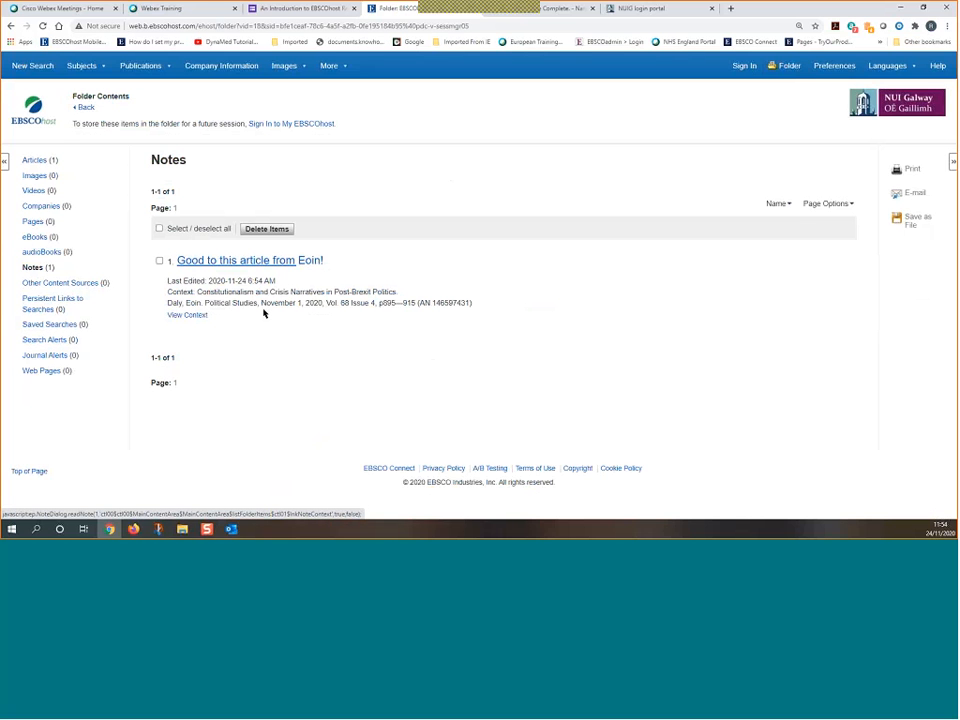
{"action": "left_click", "coordinate": [84, 112]}
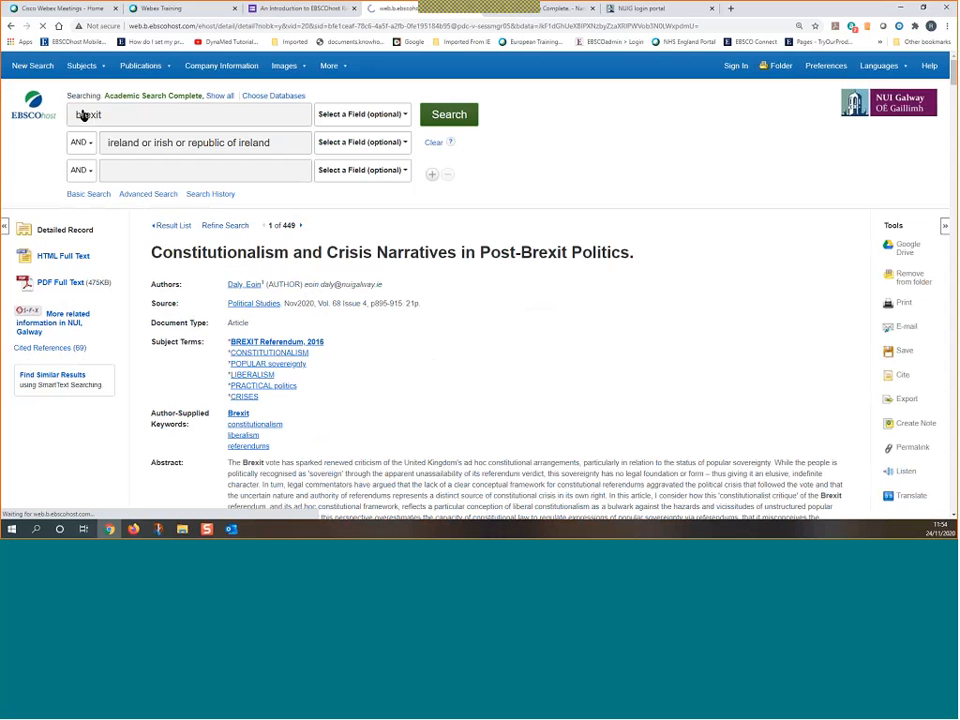
Highlight the detailed record's web address and display the article's permalink
{"action": "scroll", "coordinate": [772, 357], "scroll_direction": "down", "scroll_amount": 1}
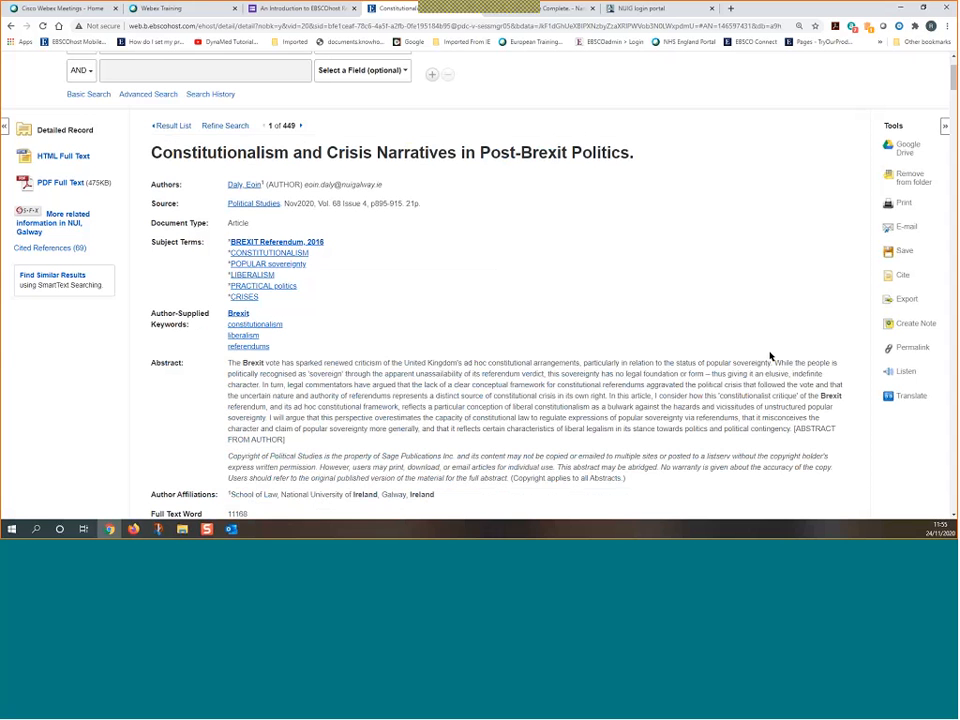
{"action": "scroll", "coordinate": [565, 325], "scroll_direction": "up", "scroll_amount": 1}
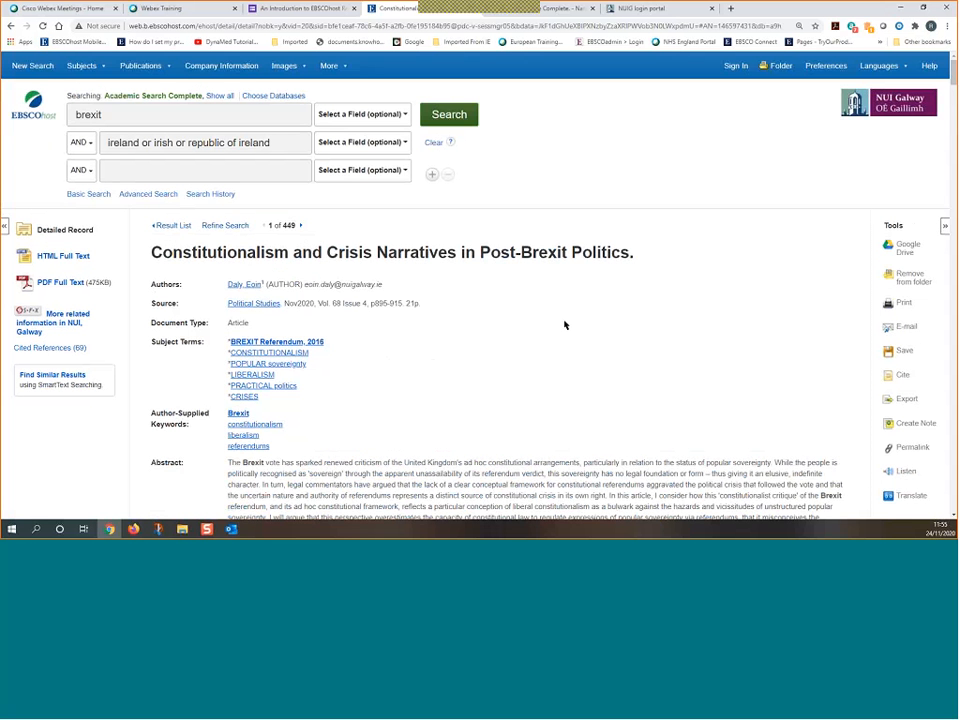
{"action": "left_click", "coordinate": [215, 27]}
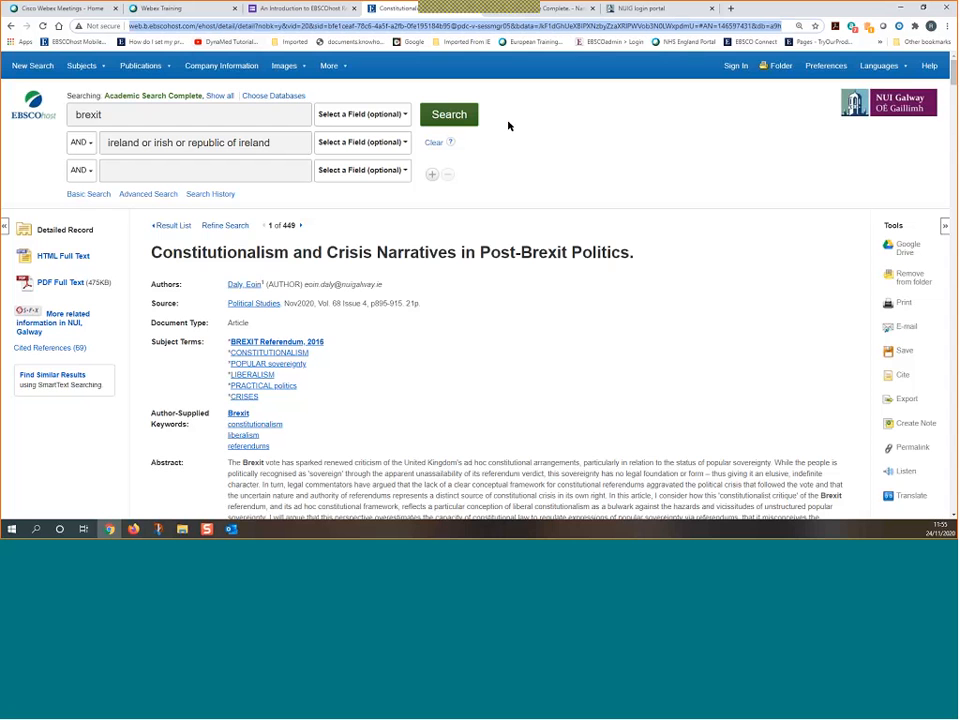
{"action": "scroll", "coordinate": [686, 366], "scroll_direction": "down", "scroll_amount": 2}
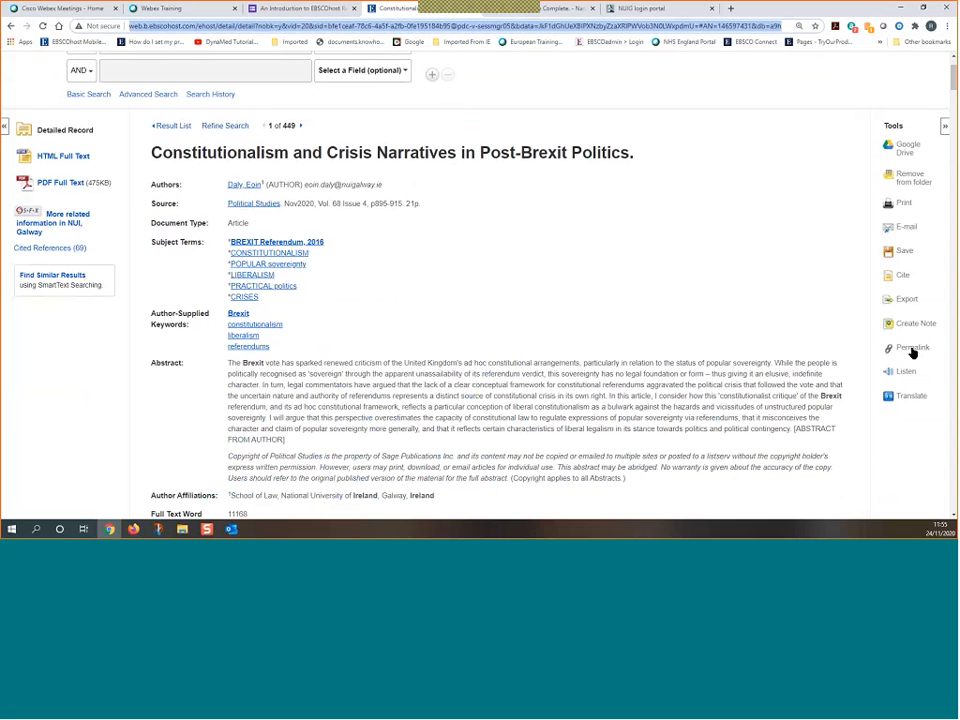
{"action": "left_click", "coordinate": [911, 348]}
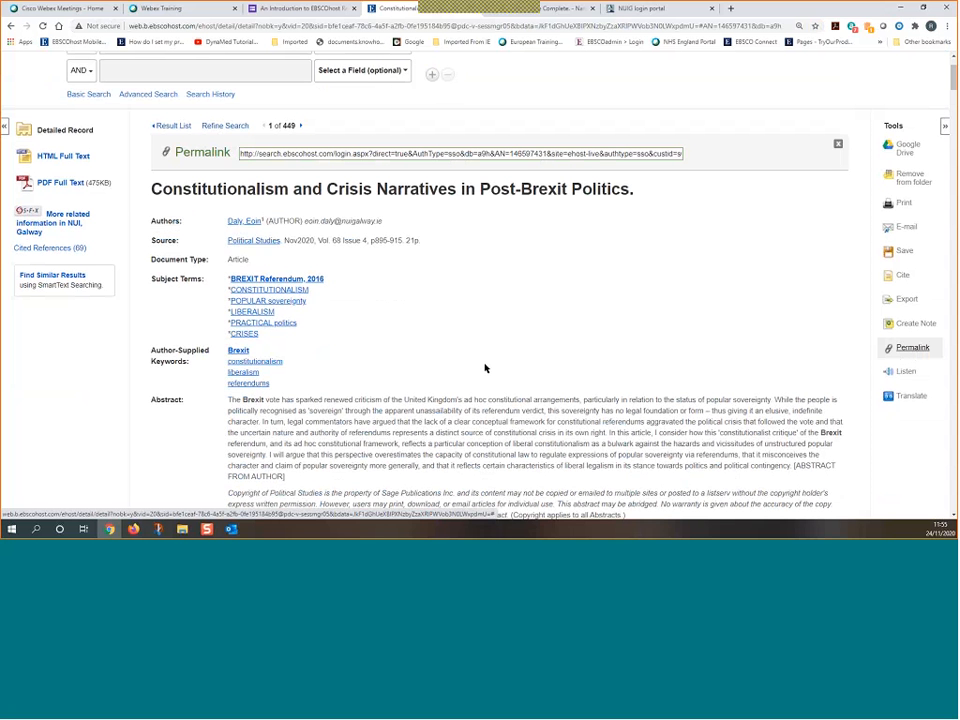
Select the article's permalink address, and open the HTML full text of the first article from the result list
{"action": "left_click", "coordinate": [307, 155]}
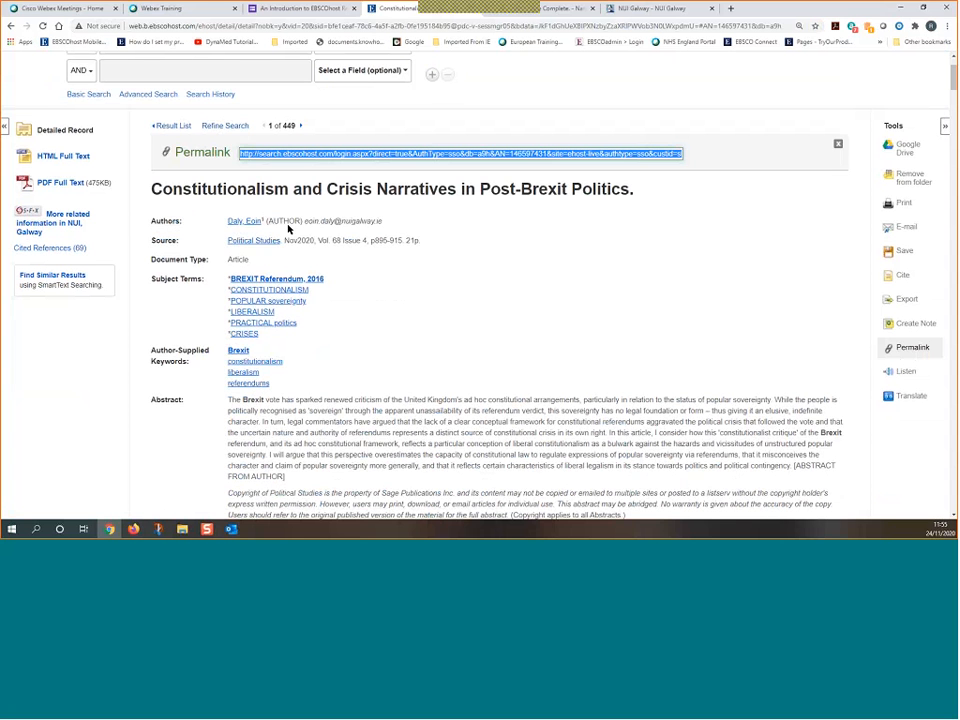
{"action": "left_click", "coordinate": [182, 128]}
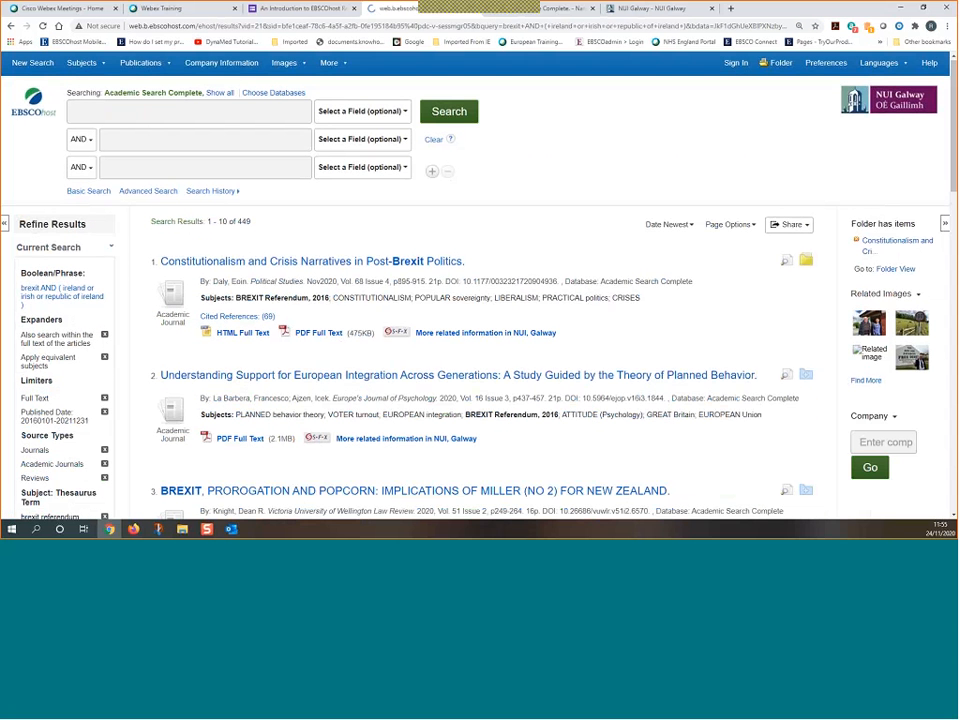
{"action": "scroll", "coordinate": [313, 296], "scroll_direction": "down", "scroll_amount": 1}
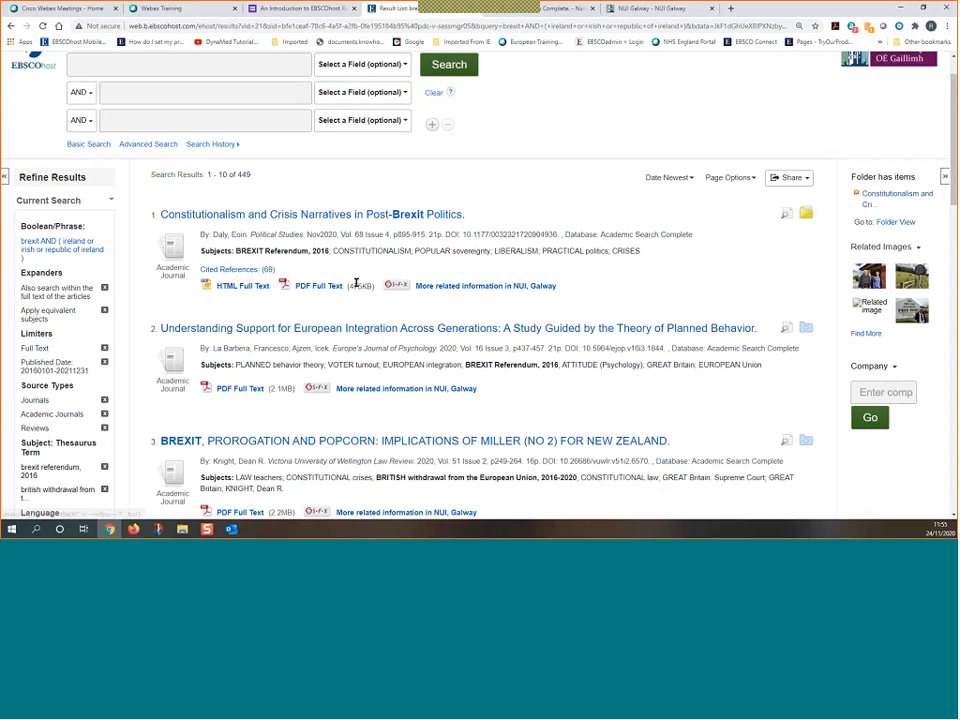
{"action": "left_click", "coordinate": [240, 287]}
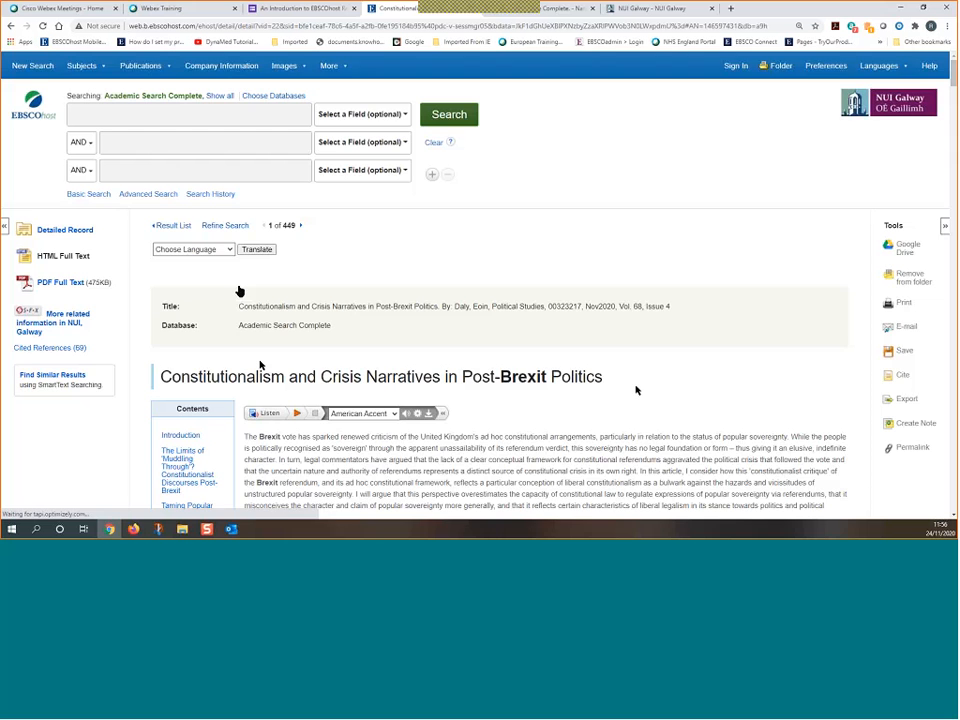
Check the translation languages offered for the article's HTML full text, keeping the original language
{"action": "scroll", "coordinate": [634, 390], "scroll_direction": "down", "scroll_amount": 2}
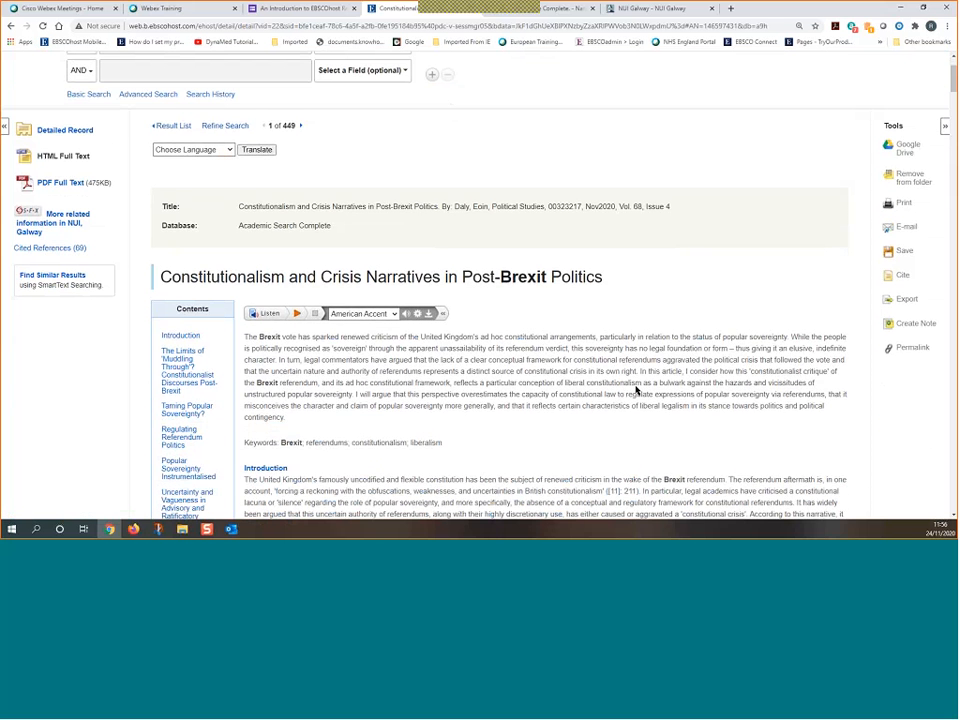
{"action": "scroll", "coordinate": [601, 391], "scroll_direction": "down", "scroll_amount": 1}
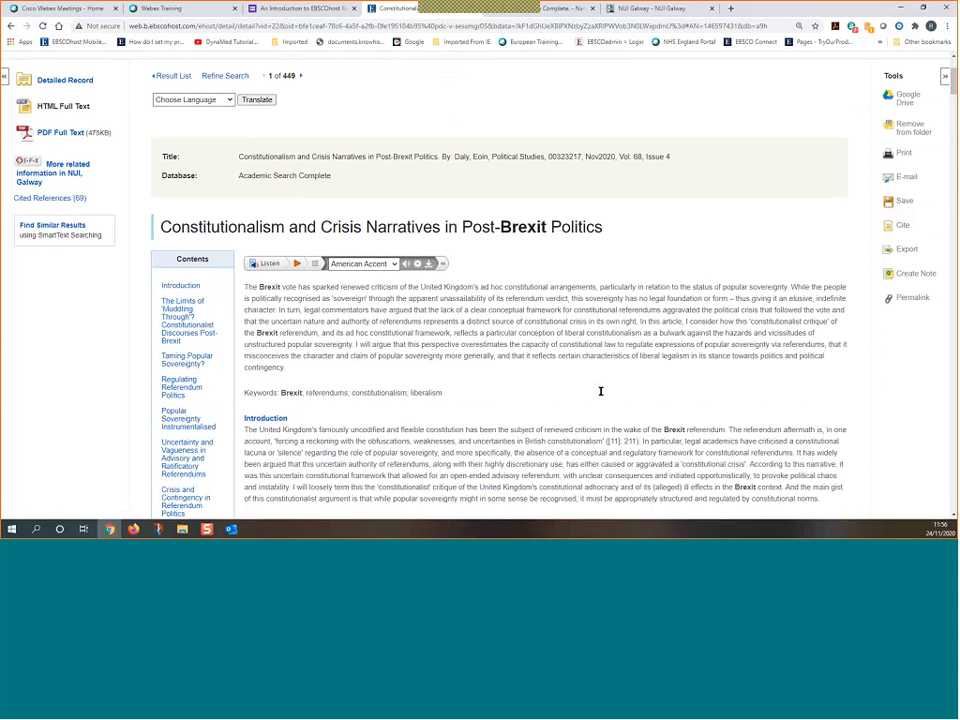
{"action": "left_click", "coordinate": [215, 100]}
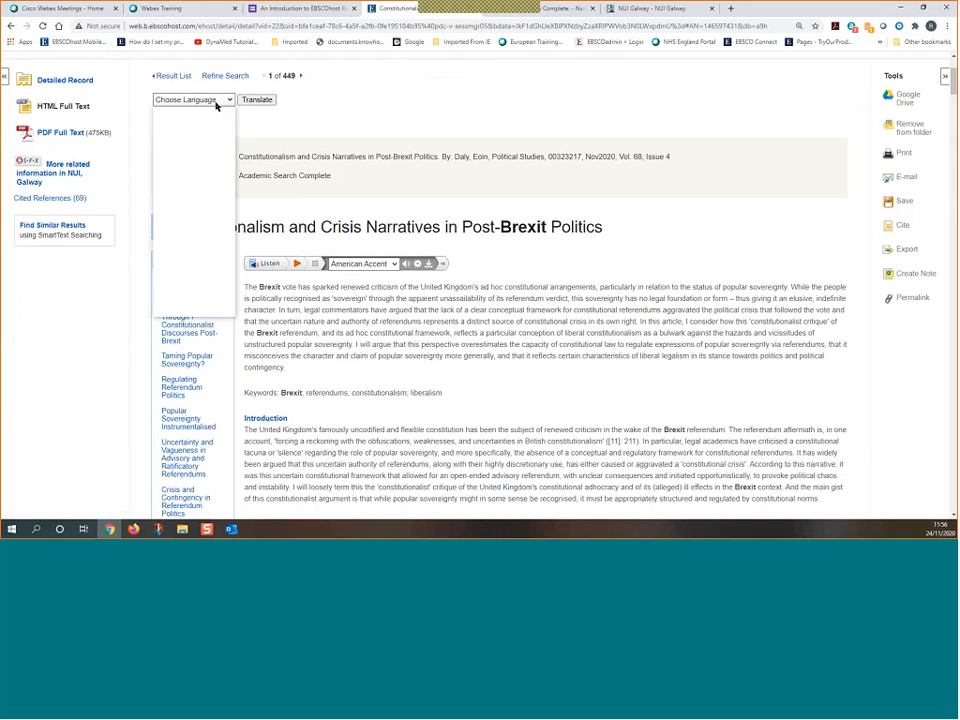
{"action": "left_click_drag", "start_coordinate": [233, 151], "coordinate": [259, 150]}
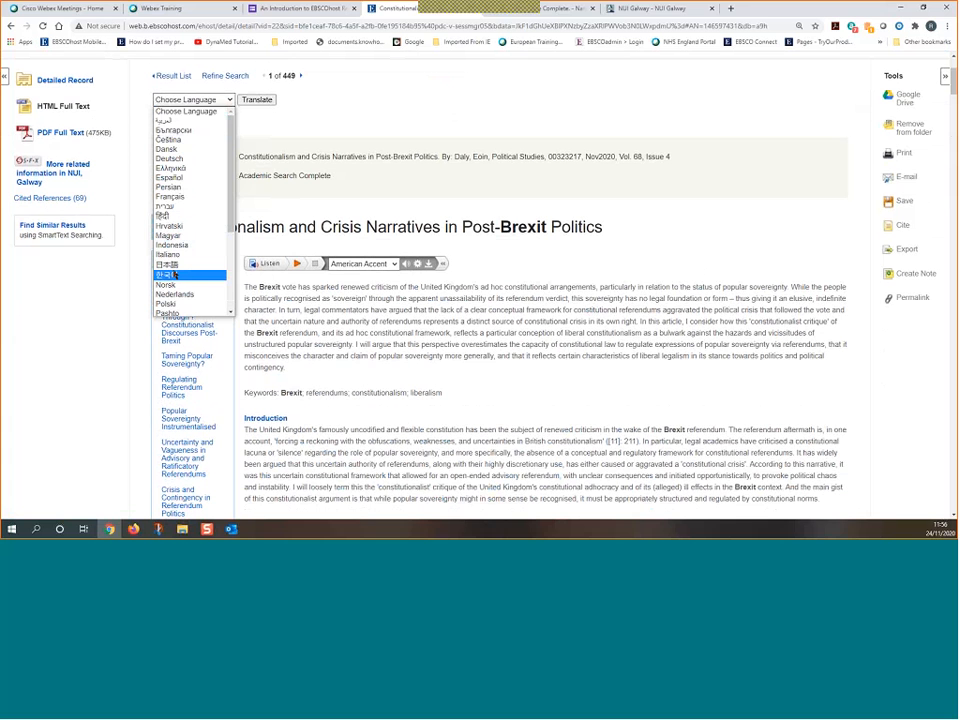
{"action": "left_click", "coordinate": [285, 125]}
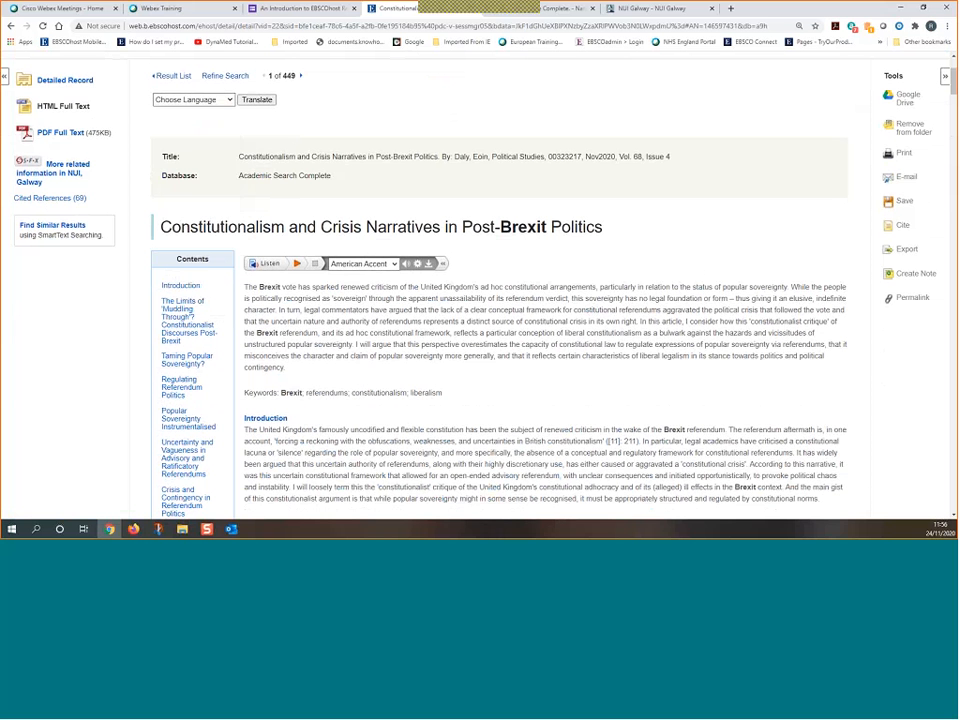
Check the read-aloud accent choices and the ReadSpeaker highlighting, speed and scrolling settings for the full text
{"action": "scroll", "coordinate": [589, 305], "scroll_direction": "down", "scroll_amount": 1}
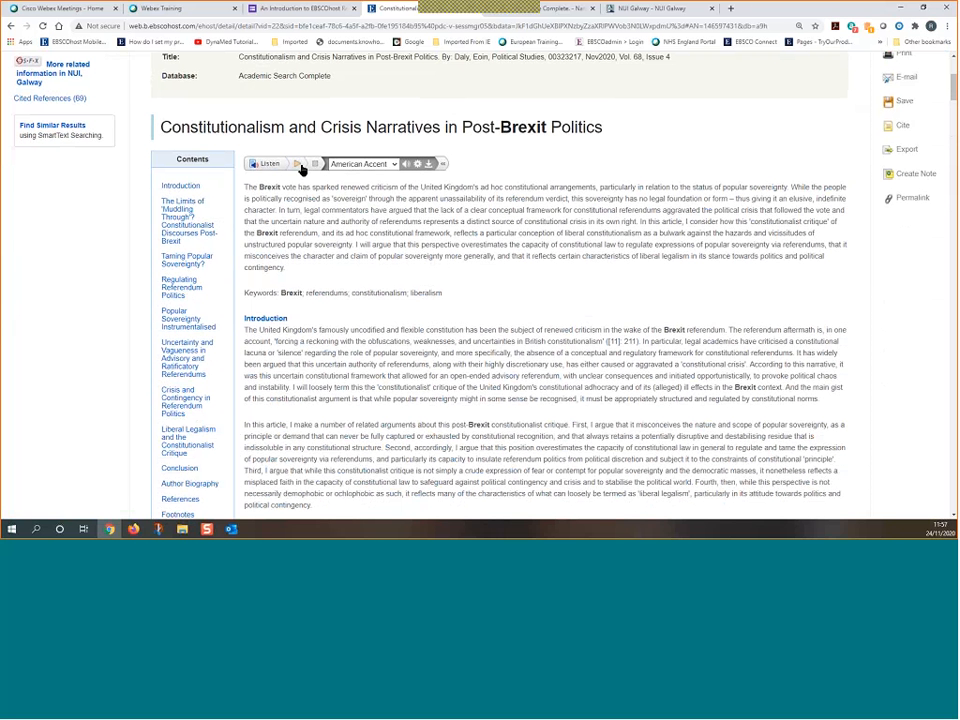
{"action": "left_click", "coordinate": [396, 166]}
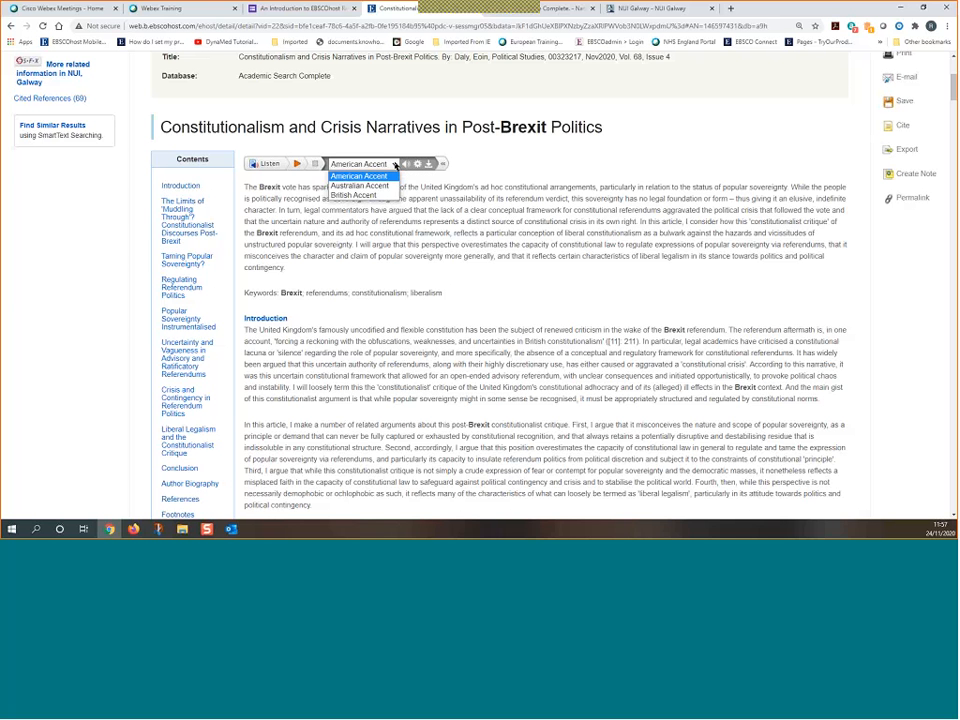
{"action": "left_click", "coordinate": [396, 164]}
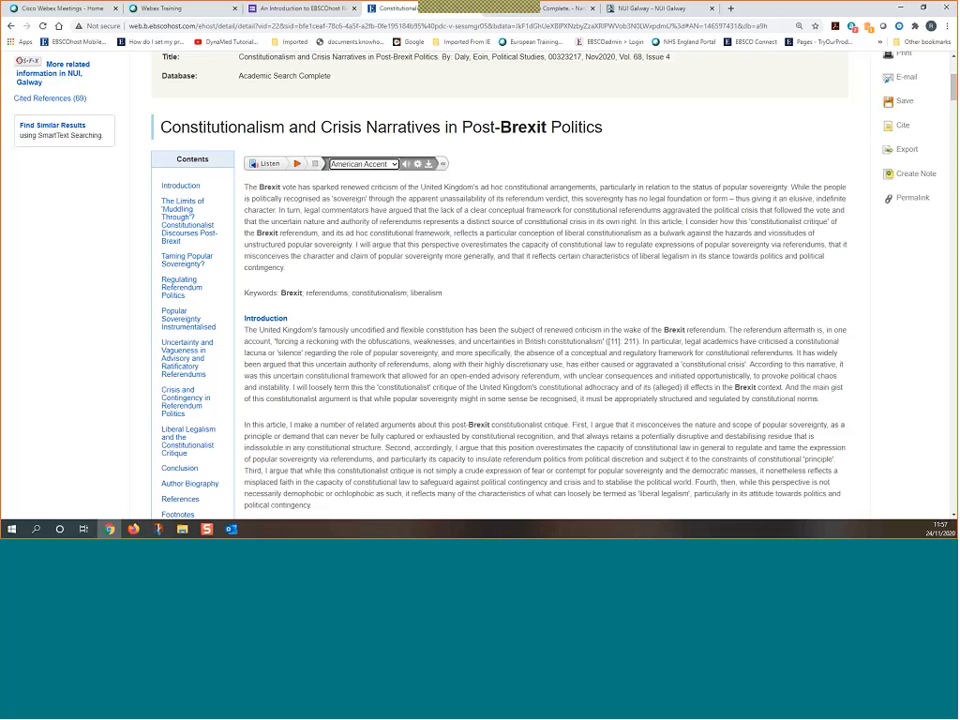
{"action": "left_click", "coordinate": [417, 165]}
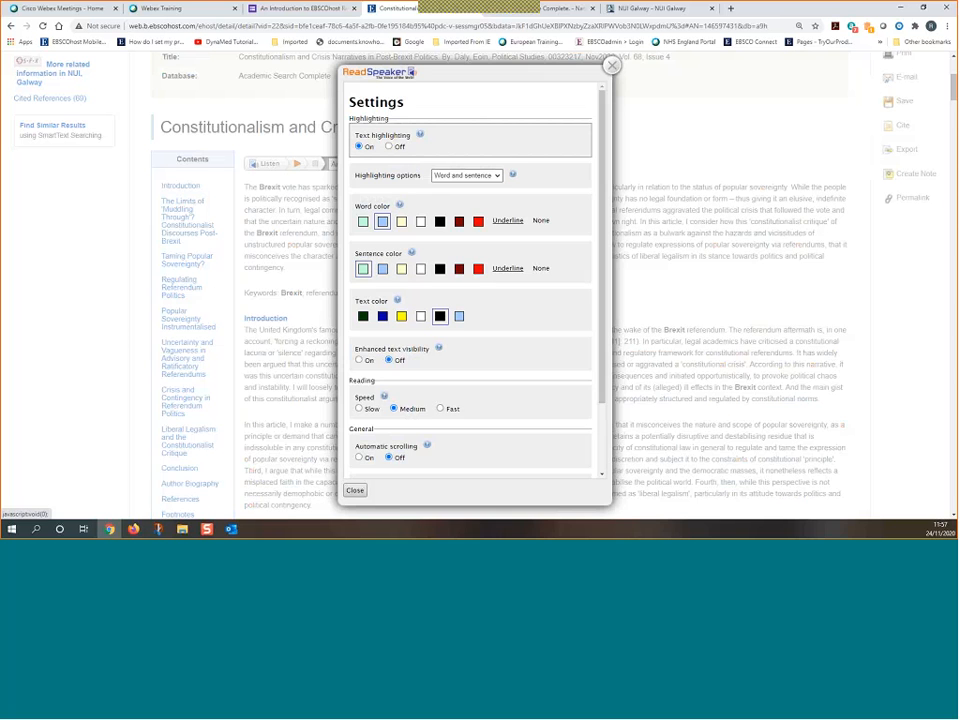
{"action": "scroll", "coordinate": [451, 345], "scroll_direction": "down", "scroll_amount": 2}
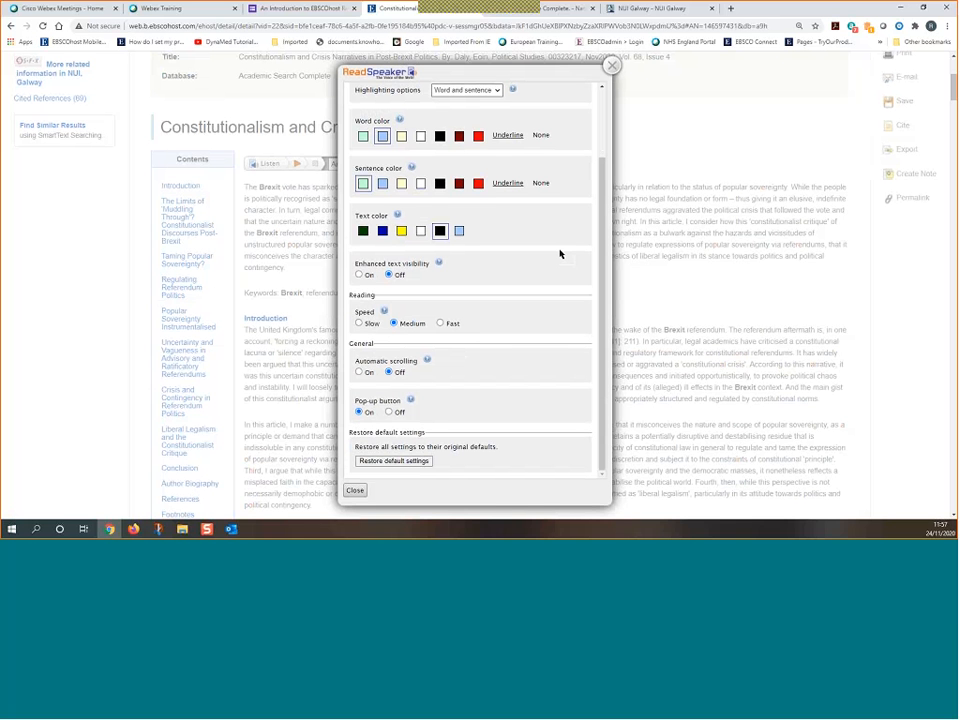
{"action": "left_click", "coordinate": [613, 66]}
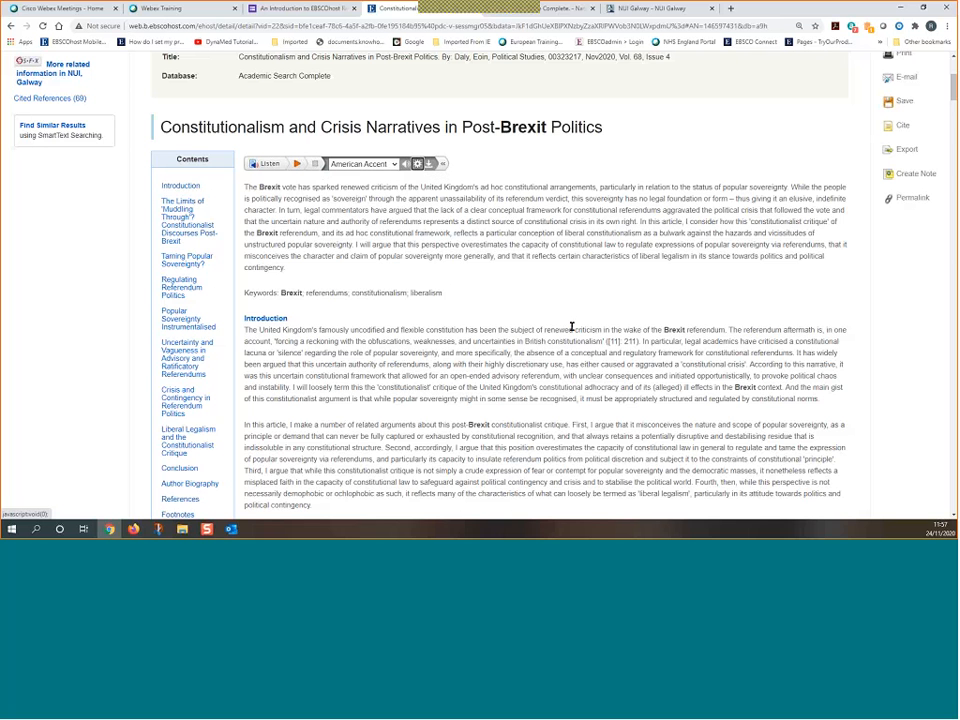
Highlight the database name Academic Search Complete above the article's full text and return to the result list
{"action": "scroll", "coordinate": [566, 336], "scroll_direction": "up", "scroll_amount": 2}
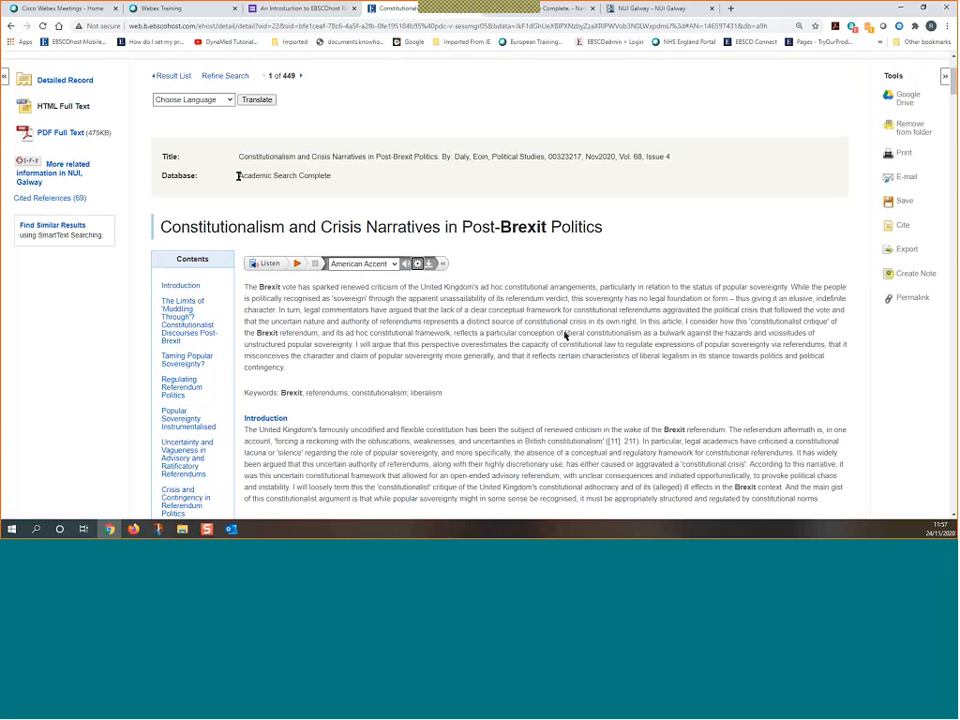
{"action": "left_click_drag", "start_coordinate": [238, 176], "coordinate": [352, 186]}
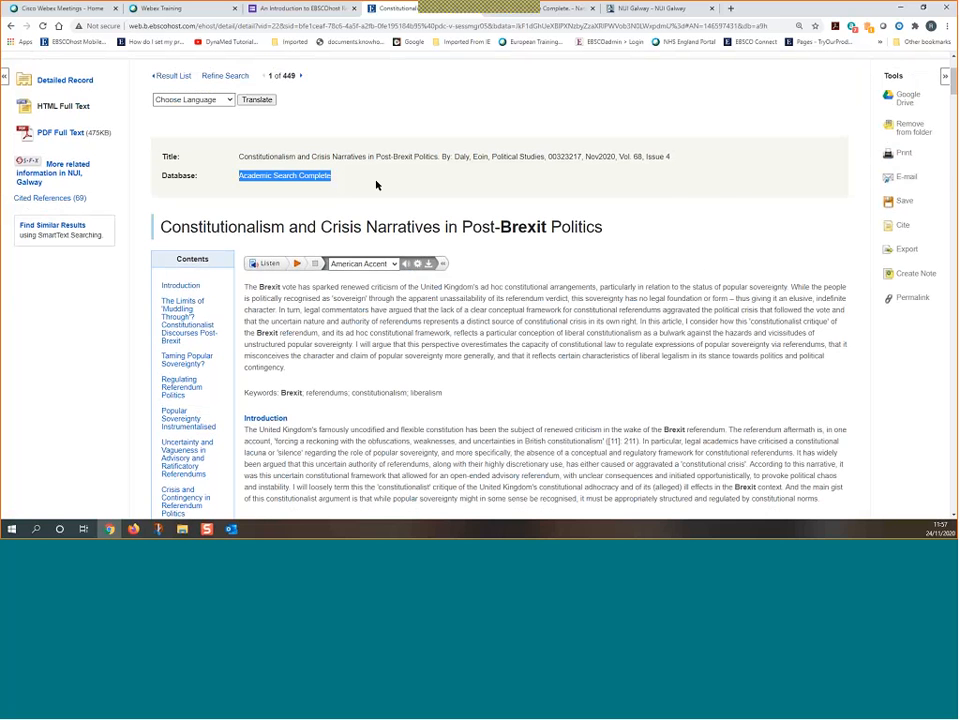
{"action": "scroll", "coordinate": [214, 153], "scroll_direction": "up", "scroll_amount": 2}
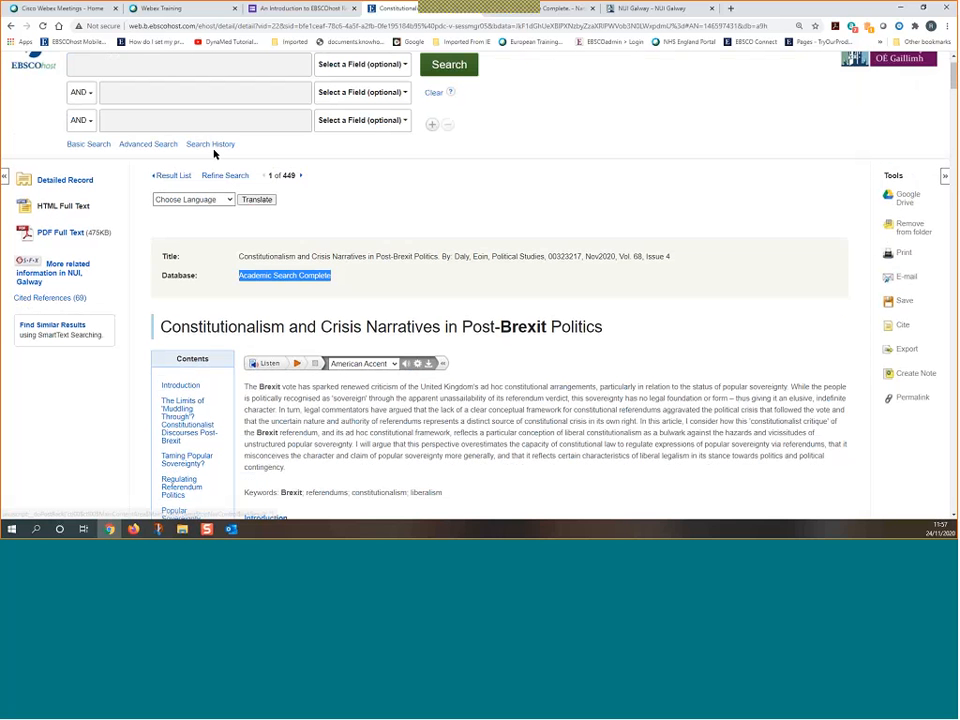
{"action": "left_click", "coordinate": [174, 176]}
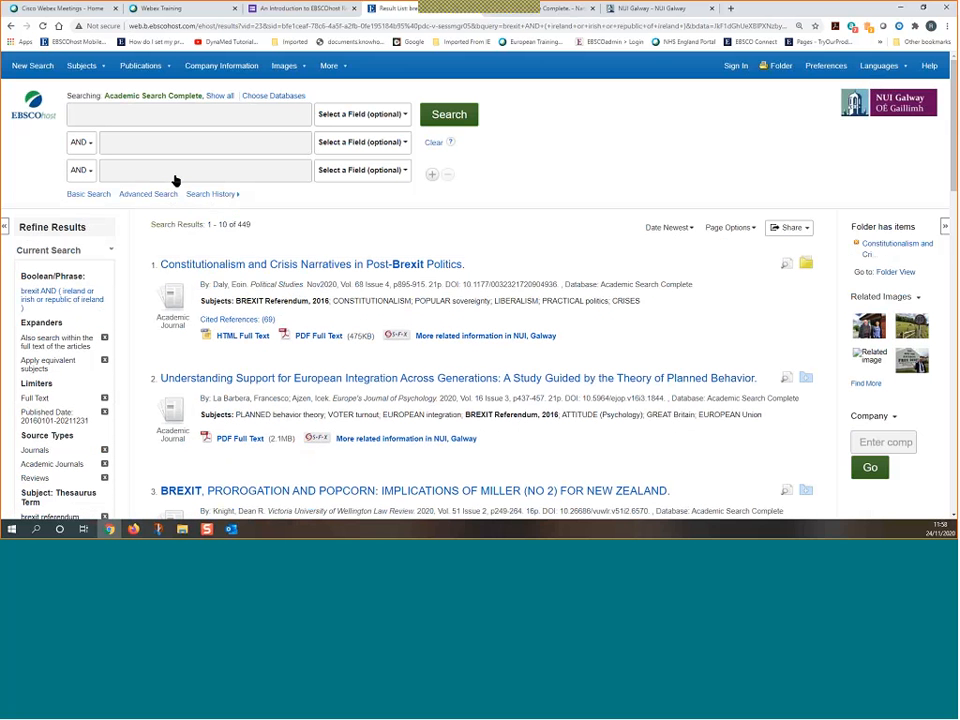
Open the first article's PDF full text at page width and check its citation export formats without saving
{"action": "left_click", "coordinate": [318, 337]}
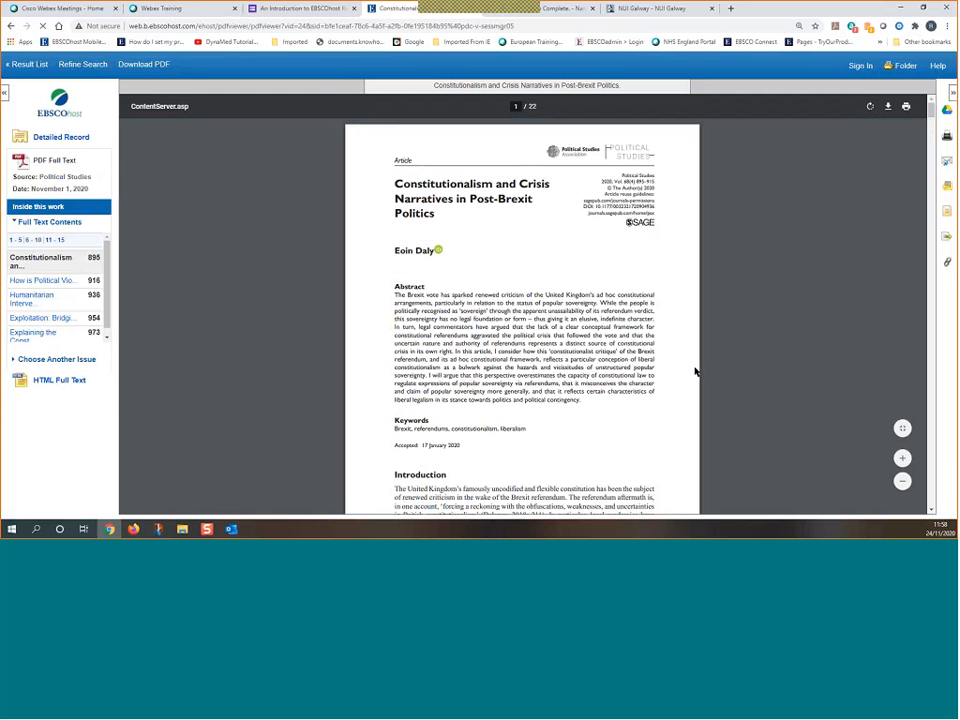
{"action": "left_click", "coordinate": [902, 429]}
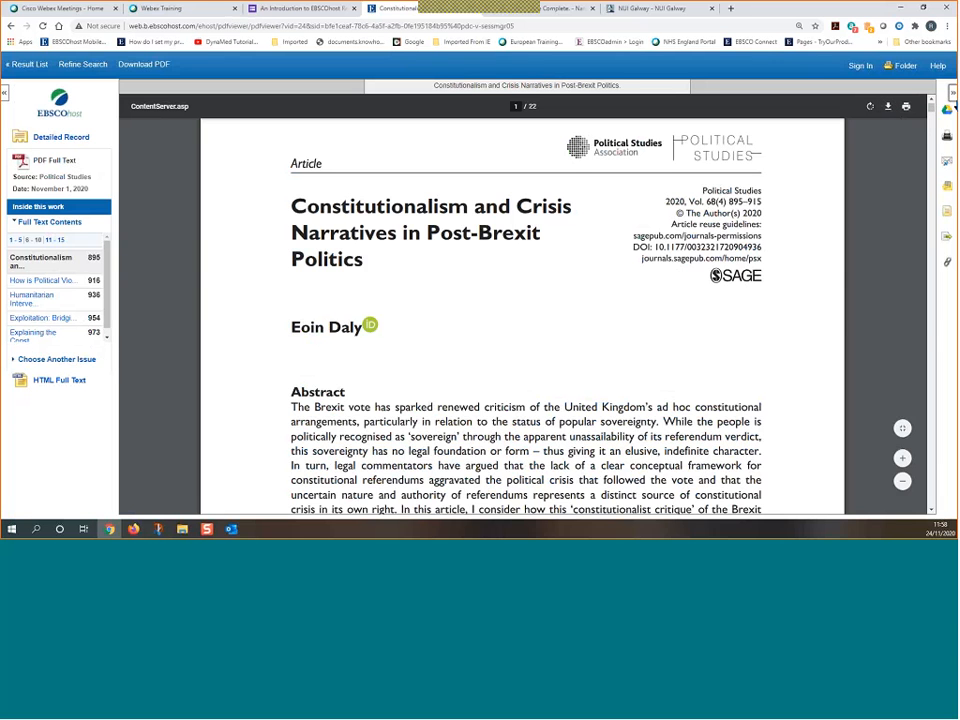
{"action": "left_click", "coordinate": [950, 240]}
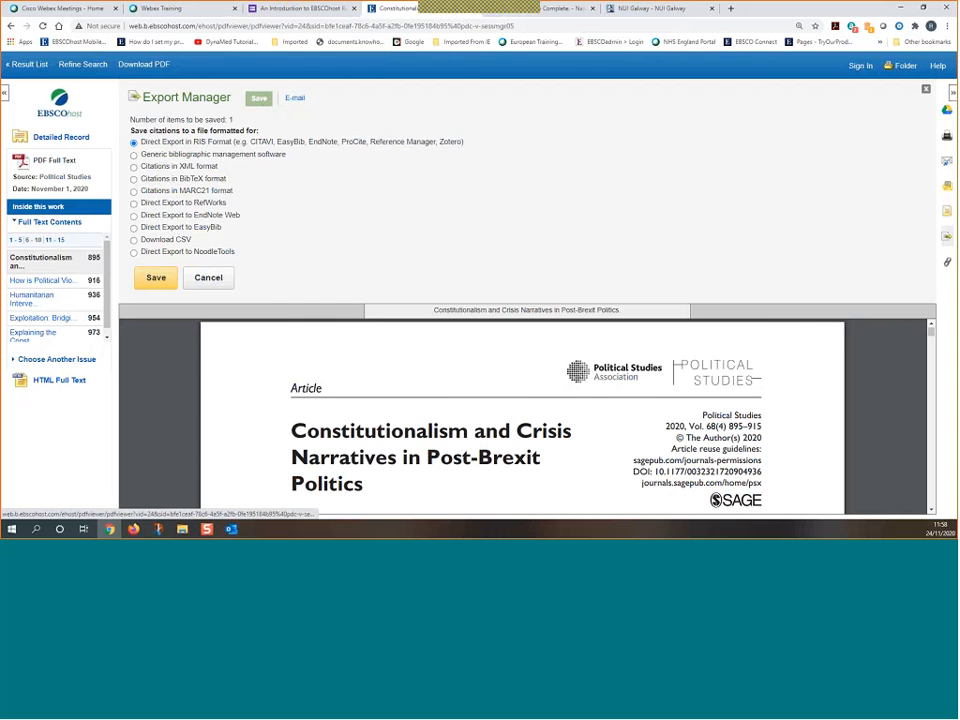
{"action": "left_click", "coordinate": [223, 278]}
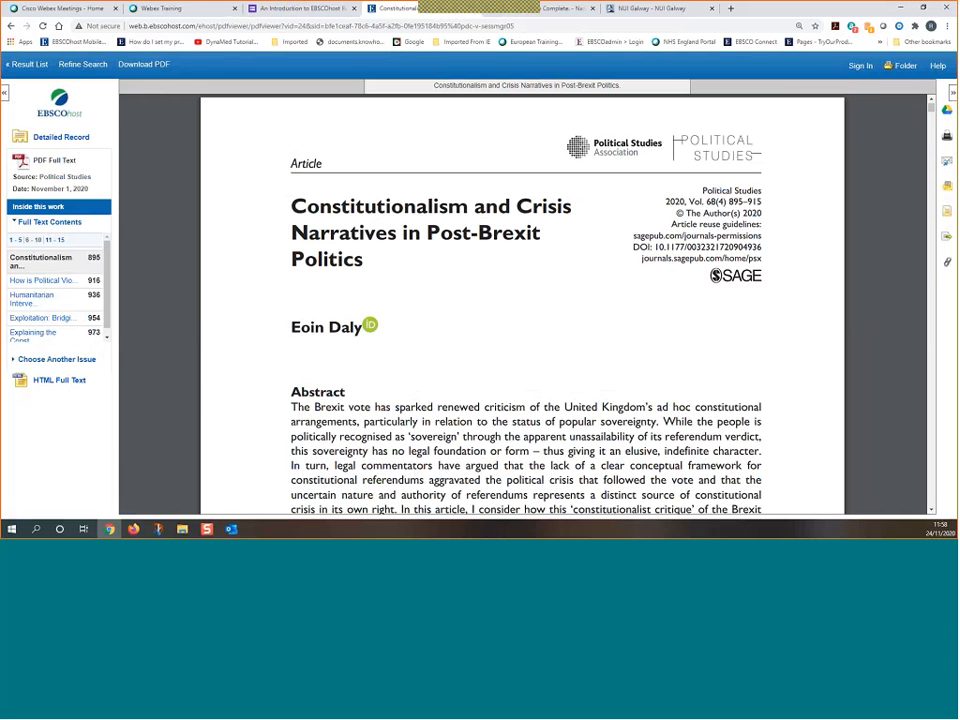
Display and select the PDF article's permalink, and highlight the browser's web address for comparison
{"action": "left_click", "coordinate": [947, 262]}
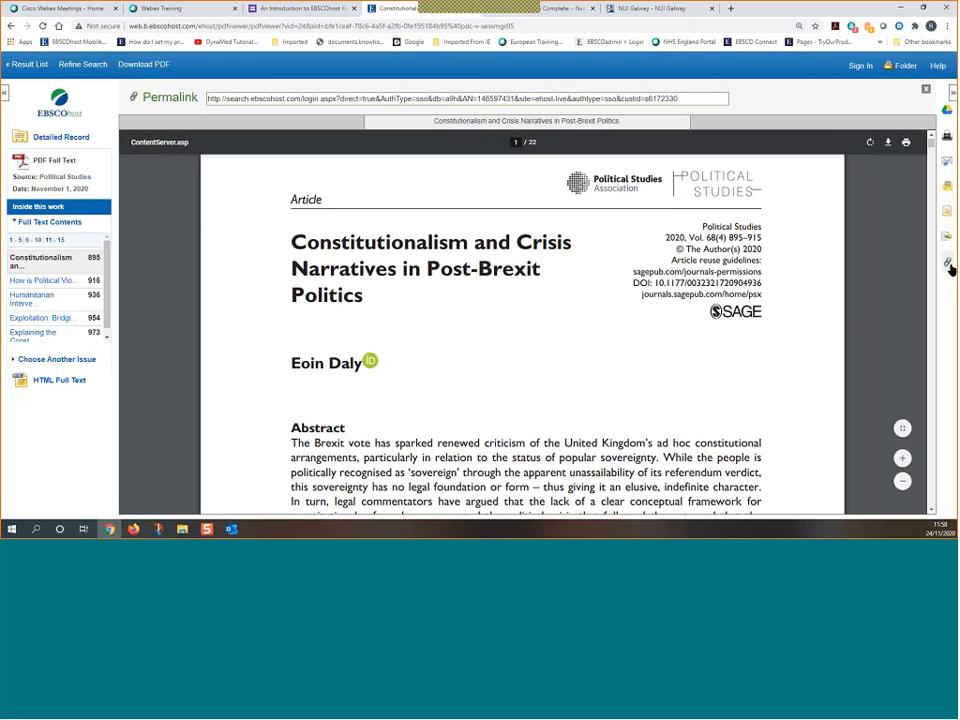
{"action": "left_click", "coordinate": [317, 97]}
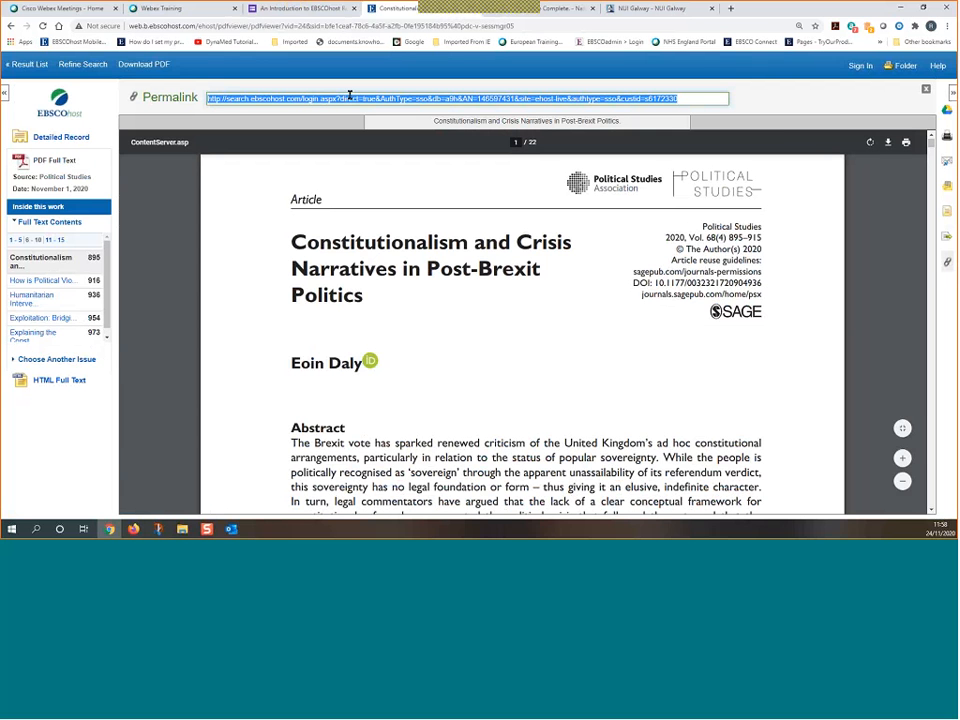
{"action": "left_click", "coordinate": [369, 26]}
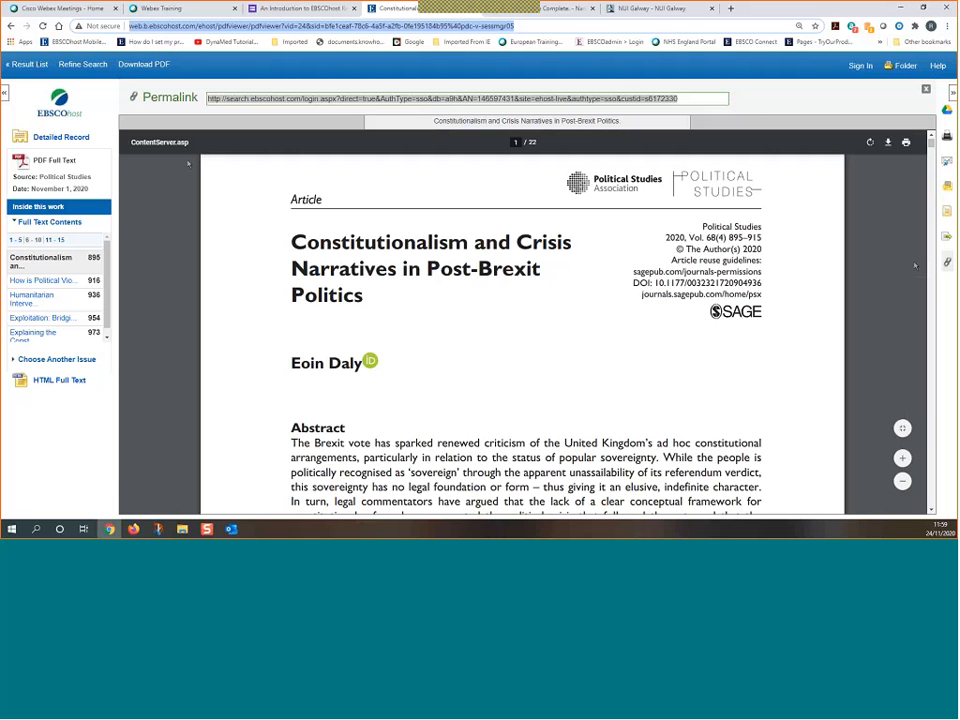
Return to the result list and look over the full-text options of the listed articles
{"action": "left_click", "coordinate": [36, 65]}
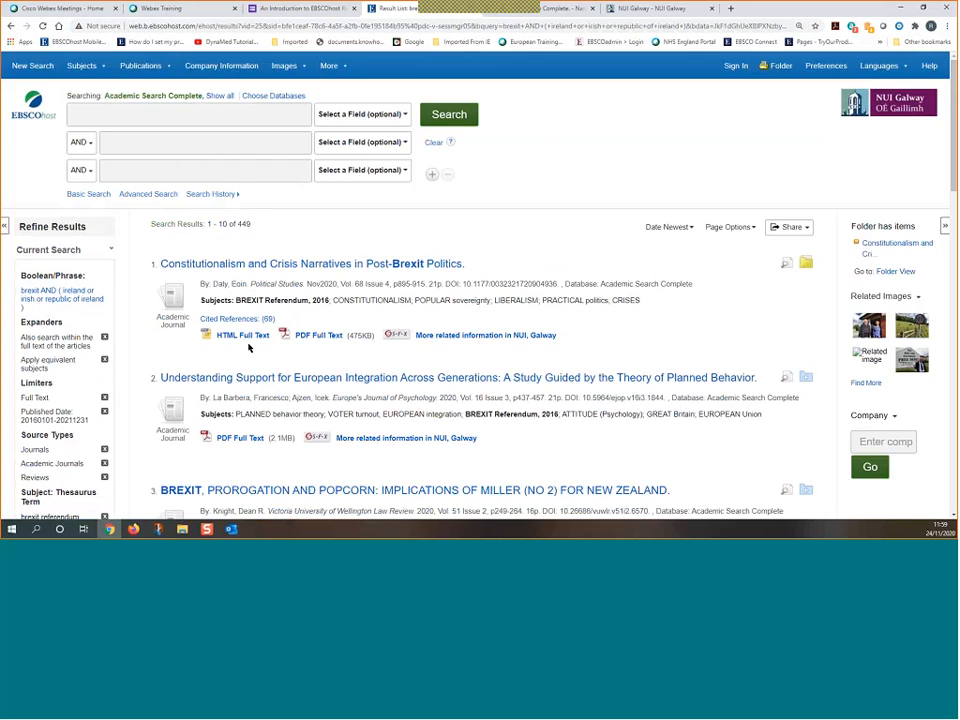
{"action": "scroll", "coordinate": [249, 352], "scroll_direction": "down", "scroll_amount": 2}
{"action": "scroll", "coordinate": [245, 330], "scroll_direction": "down", "scroll_amount": 3}
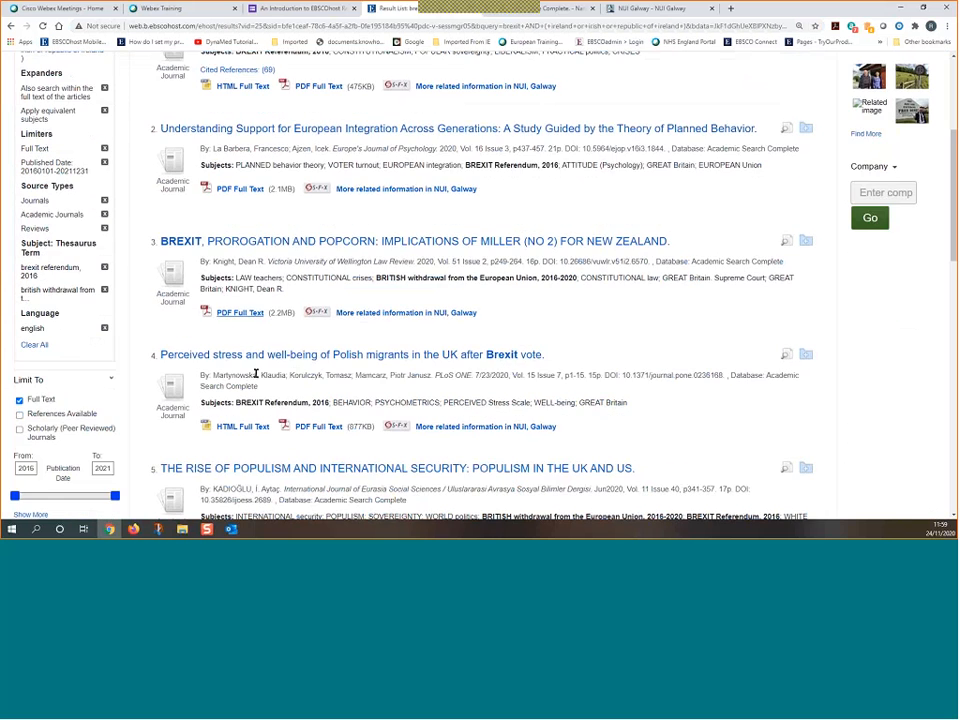
{"action": "scroll", "coordinate": [256, 372], "scroll_direction": "down", "scroll_amount": 2}
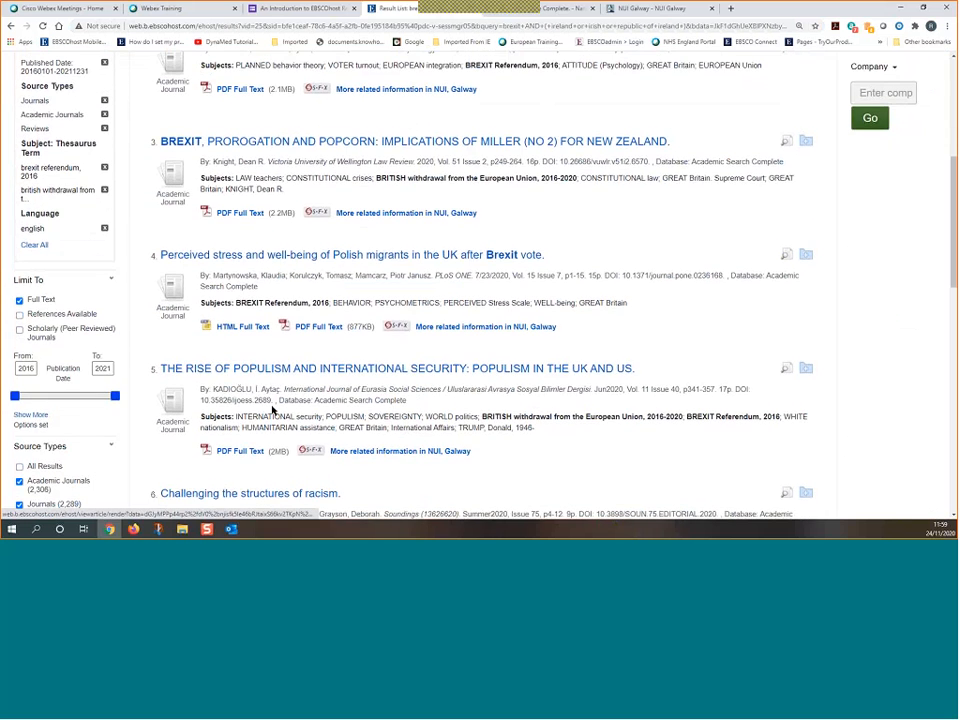
{"action": "scroll", "coordinate": [285, 369], "scroll_direction": "up", "scroll_amount": 7}
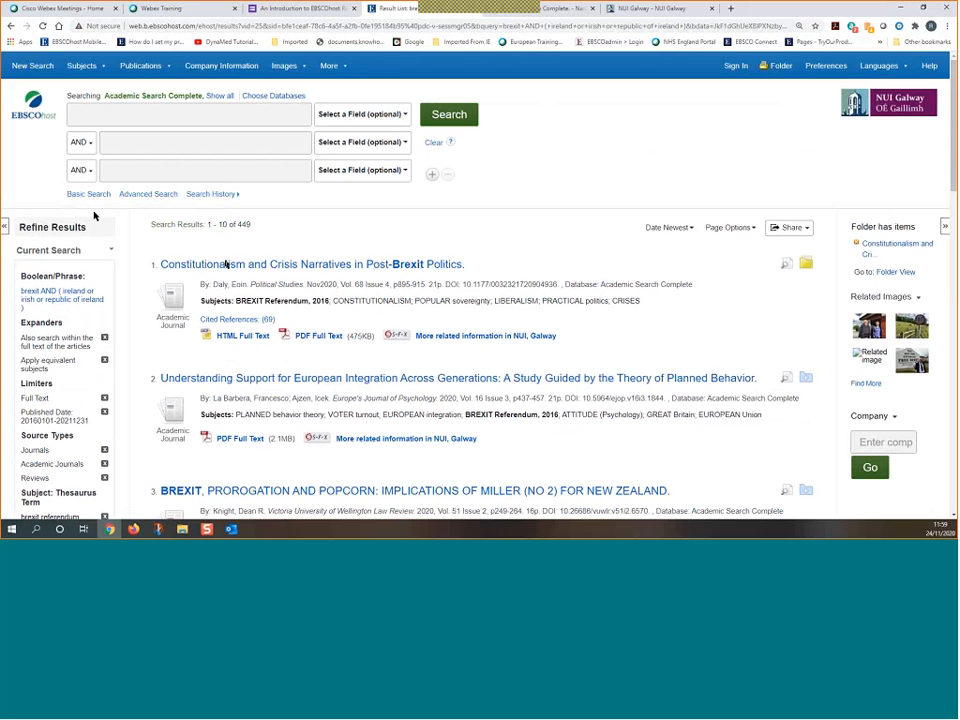
Start a new search with CINAHL Complete as the only database, deselecting Academic Search Complete, Business Source Complete and EconLit with Full Text
{"action": "left_click", "coordinate": [29, 70]}
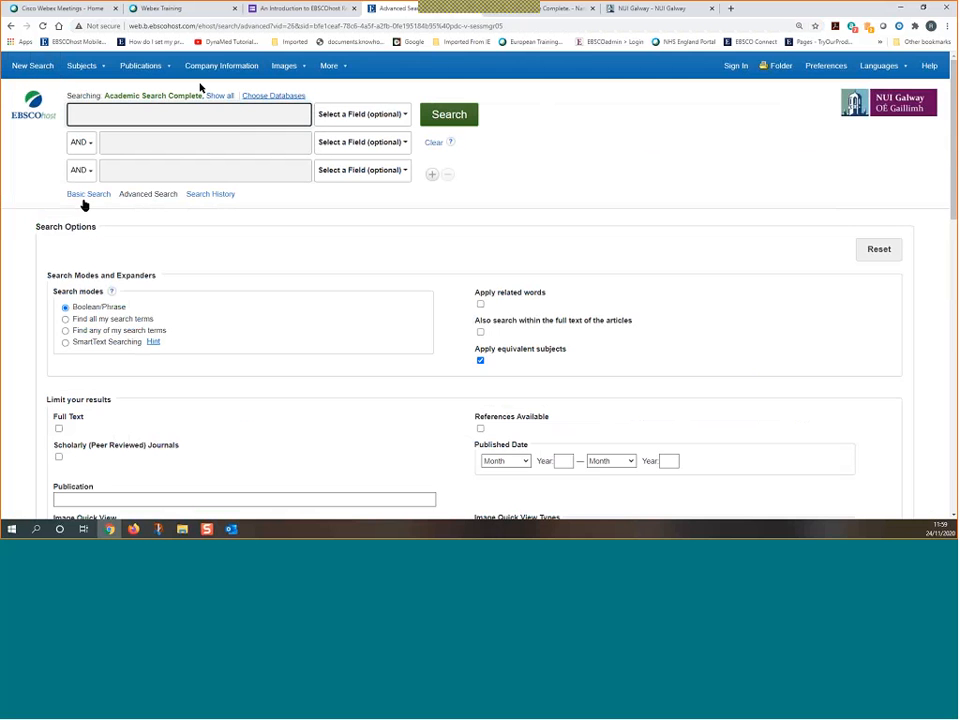
{"action": "left_click", "coordinate": [262, 97]}
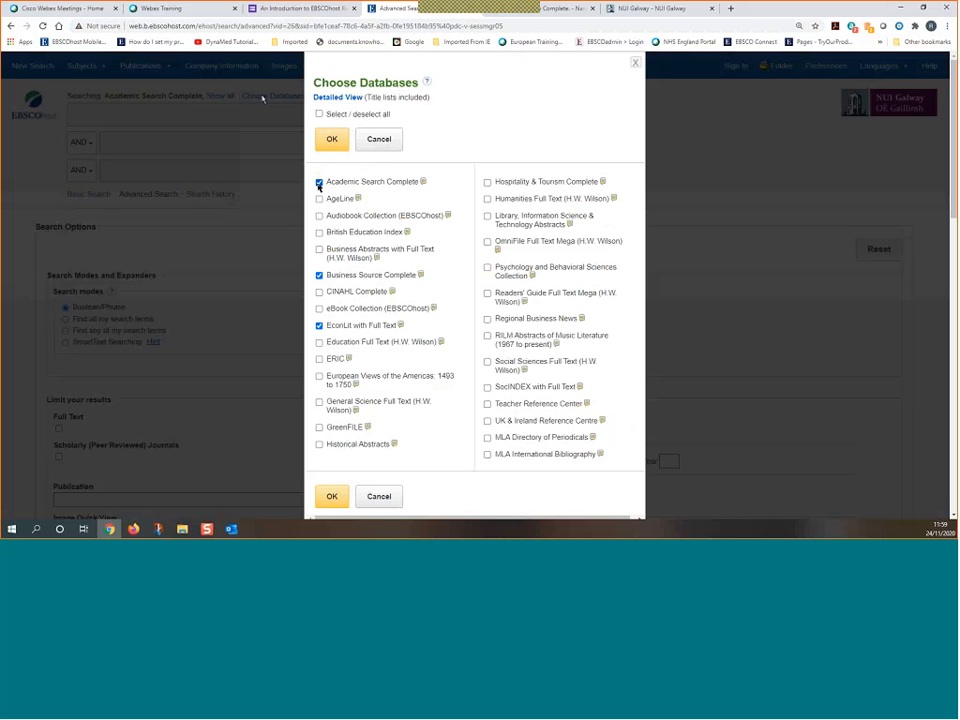
{"action": "left_click", "coordinate": [319, 182]}
{"action": "left_click", "coordinate": [319, 275]}
{"action": "left_click", "coordinate": [319, 325]}
{"action": "left_click", "coordinate": [319, 292]}
{"action": "left_click", "coordinate": [333, 144]}
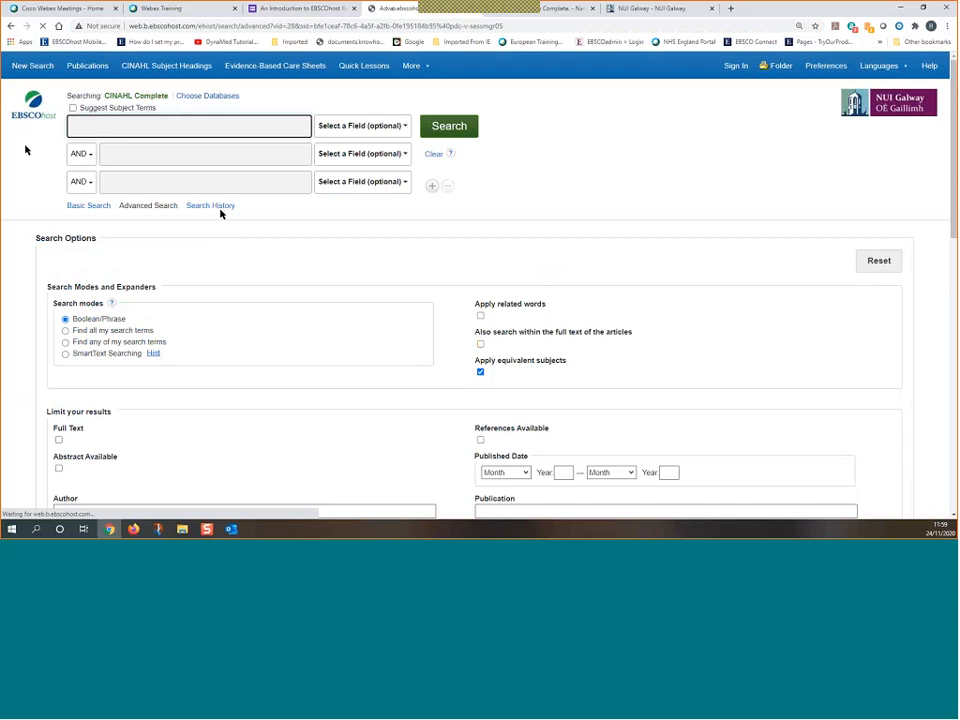
Open the search history and review the saved brexit and Ireland searches with their limiters
{"action": "left_click", "coordinate": [210, 205]}
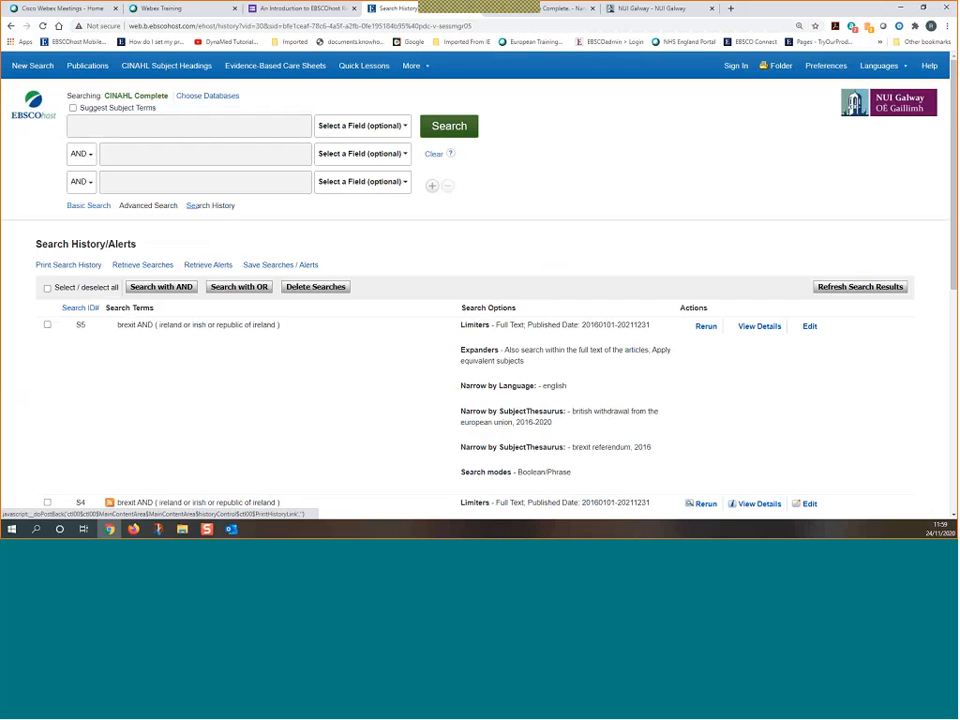
{"action": "scroll", "coordinate": [29, 194], "scroll_direction": "down", "scroll_amount": 3}
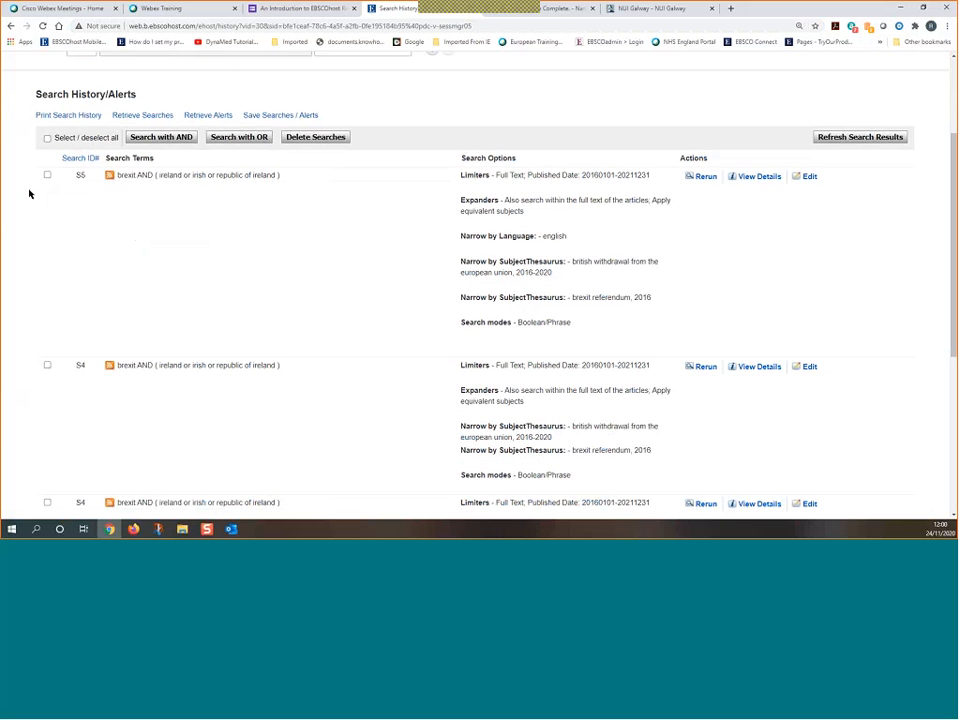
Select all the saved searches in the search history and delete them
{"action": "left_click", "coordinate": [47, 353]}
{"action": "scroll", "coordinate": [174, 422], "scroll_direction": "down", "scroll_amount": 5}
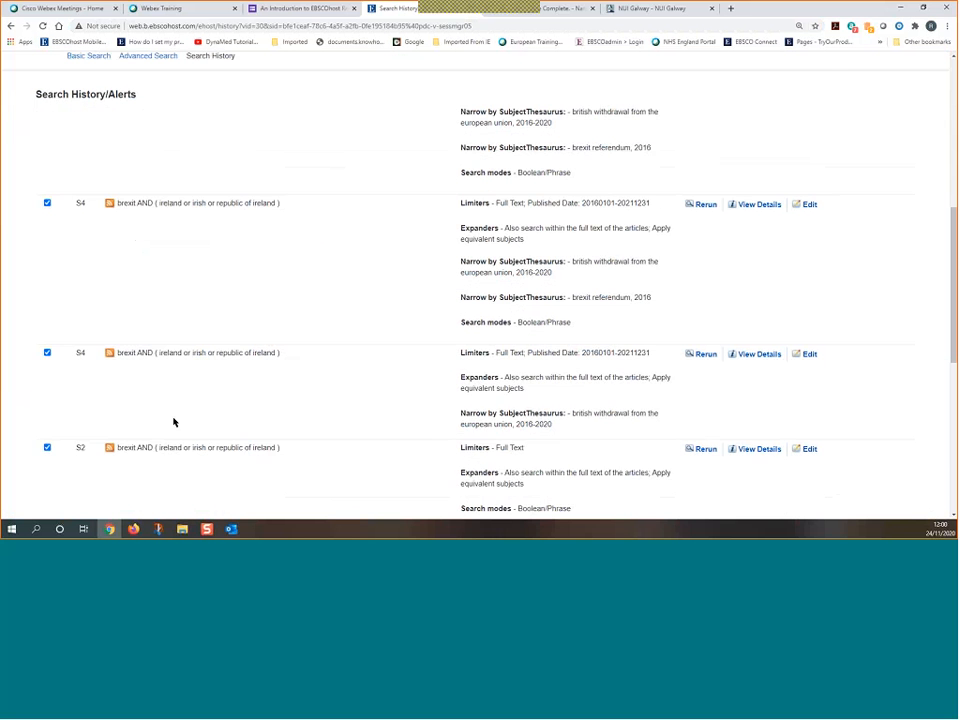
{"action": "scroll", "coordinate": [176, 425], "scroll_direction": "up", "scroll_amount": 8}
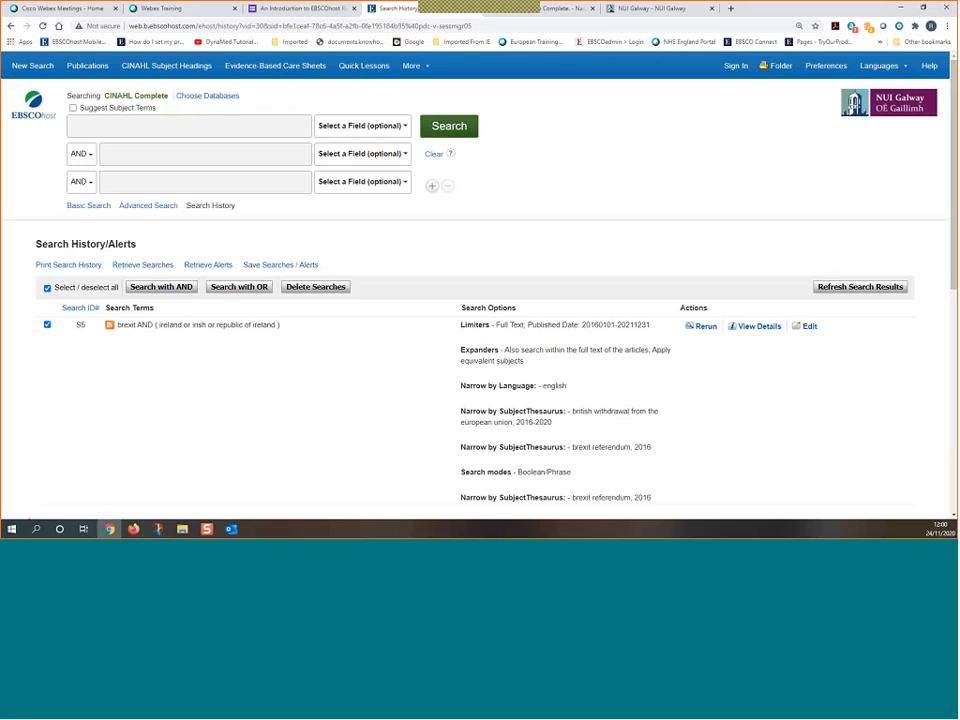
{"action": "left_click", "coordinate": [315, 286]}
{"action": "left_click", "coordinate": [525, 101]}
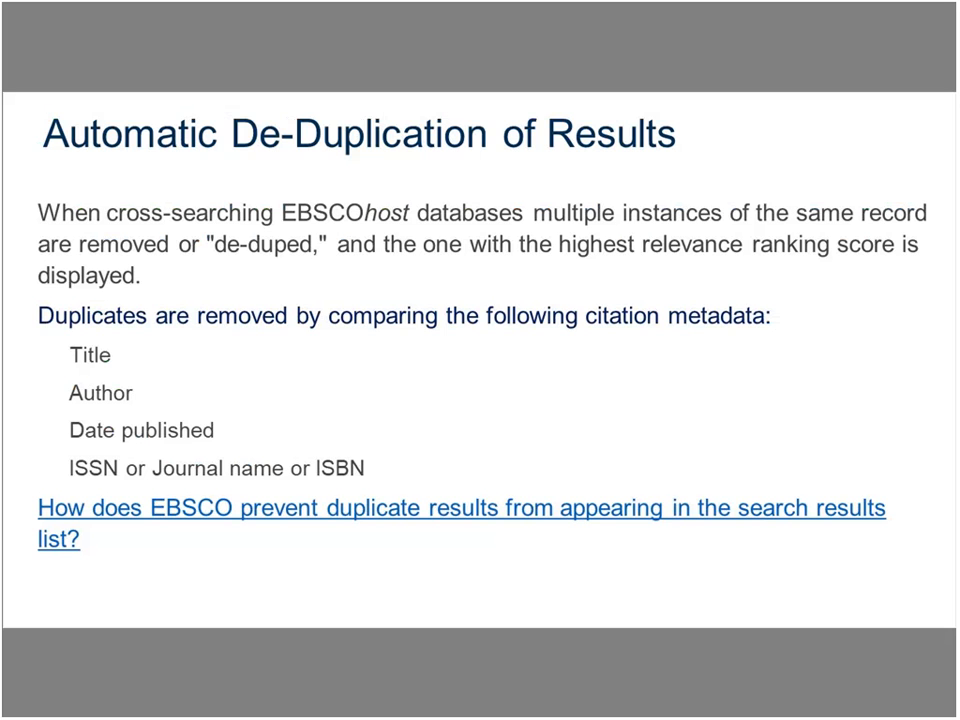
{"action": "key", "text": "Right"}
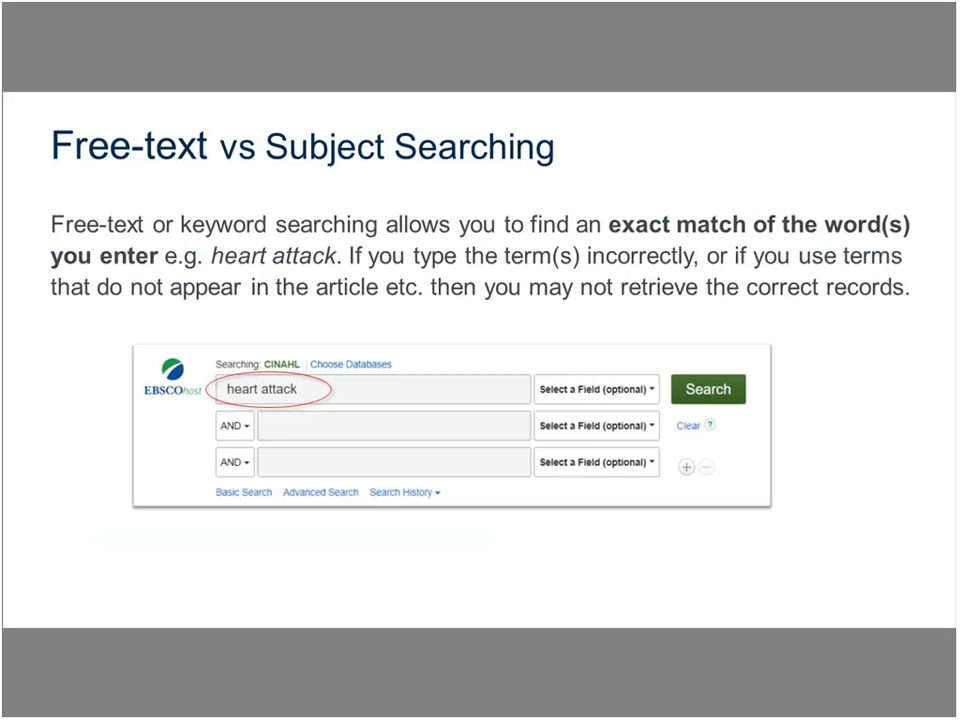
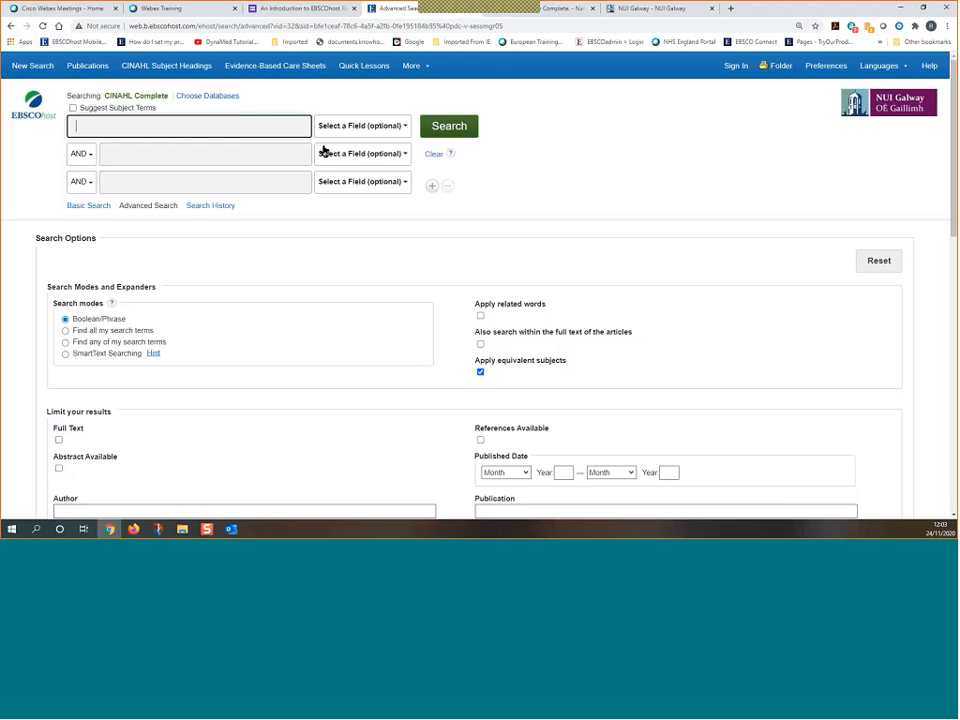
Look up "GORD or GERD" in CINAHL Complete with Suggest Subject Terms enabled
{"action": "type", "text": "GOOR"}
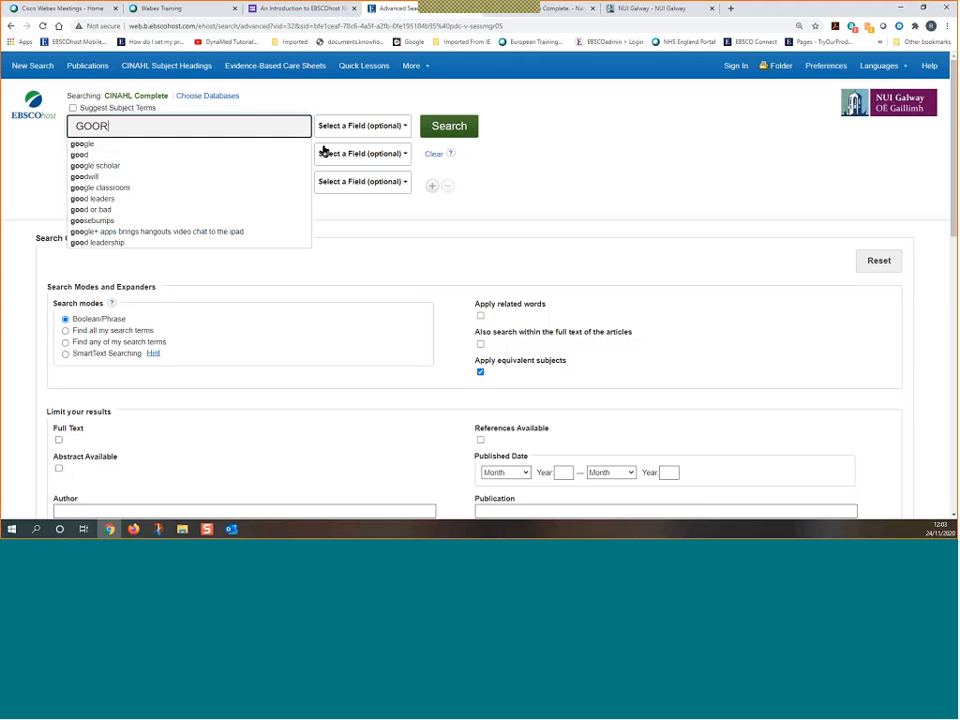
{"action": "key", "text": "BackSpace"}
{"action": "key", "text": "BackSpace"}
{"action": "type", "text": "RD or GERD"}
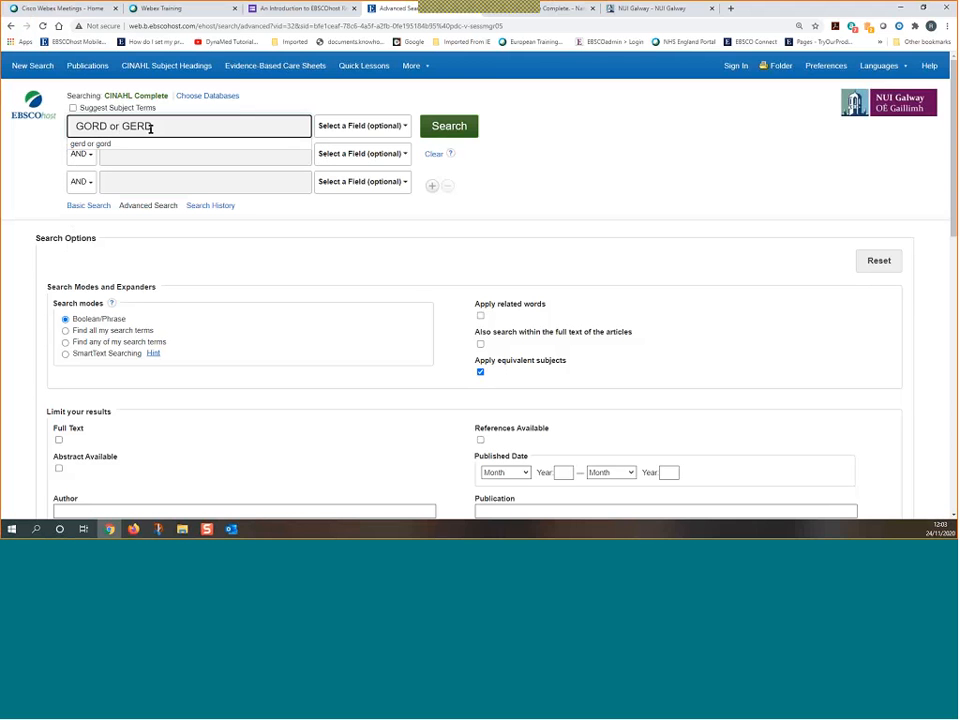
{"action": "left_click", "coordinate": [73, 109]}
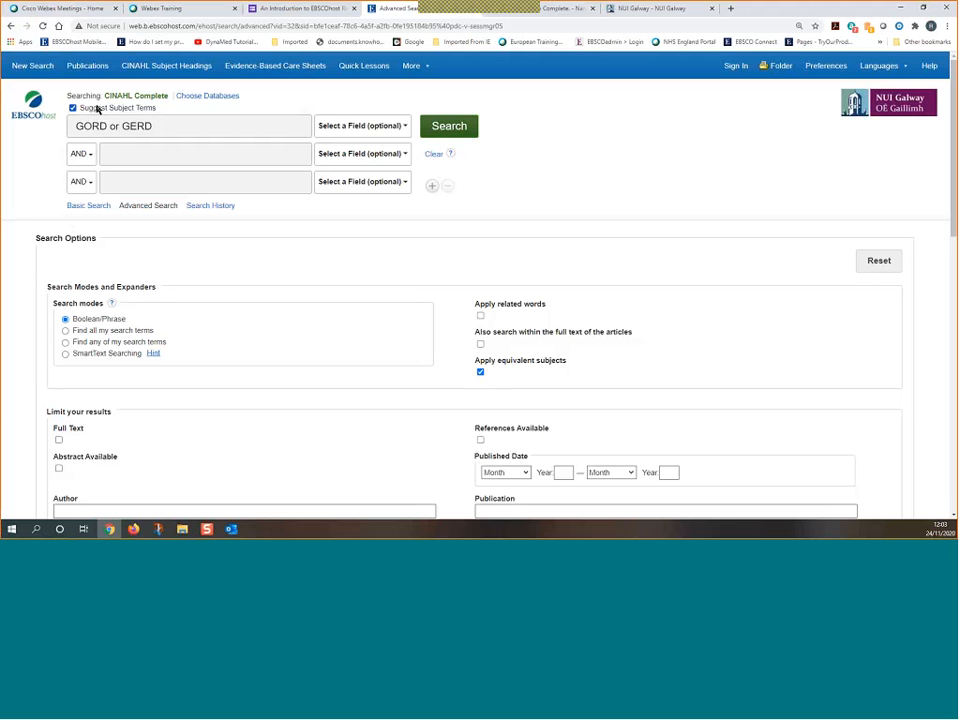
{"action": "left_click", "coordinate": [446, 131]}
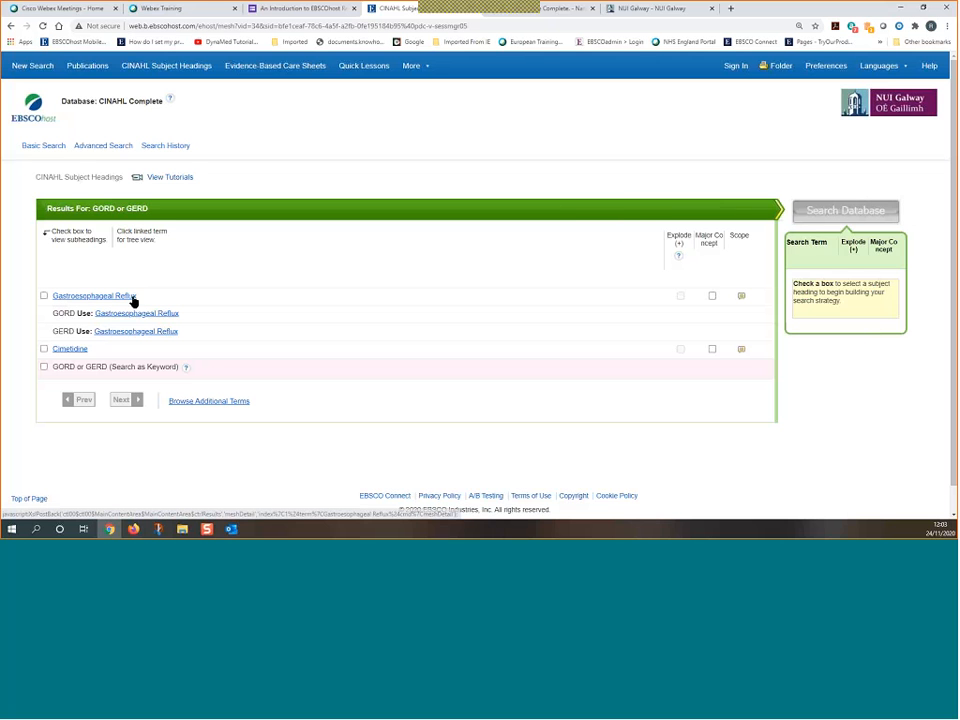
Search the database for the Gastroesophageal Reflux subject heading combined by OR with the keyword GORD or GERD
{"action": "left_click", "coordinate": [44, 296]}
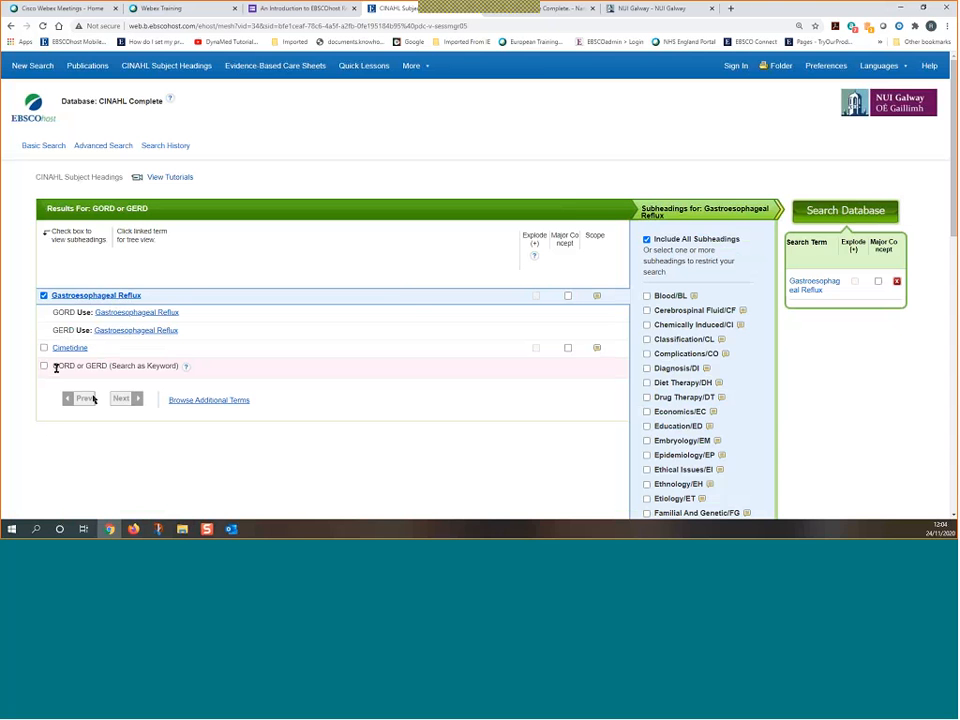
{"action": "left_click_drag", "start_coordinate": [56, 368], "coordinate": [60, 378]}
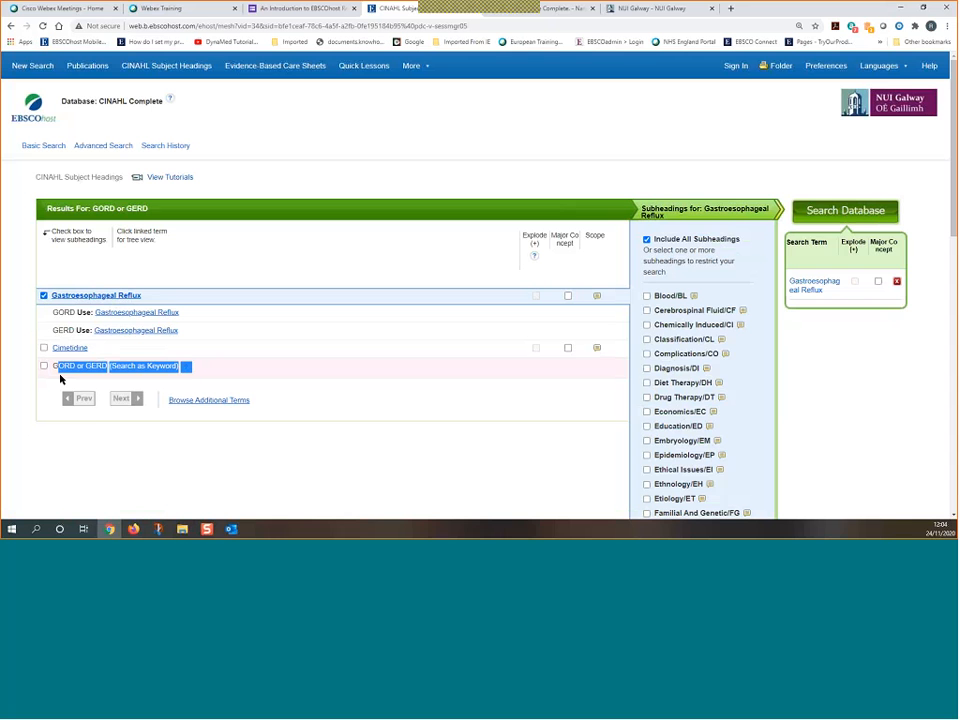
{"action": "left_click", "coordinate": [43, 366]}
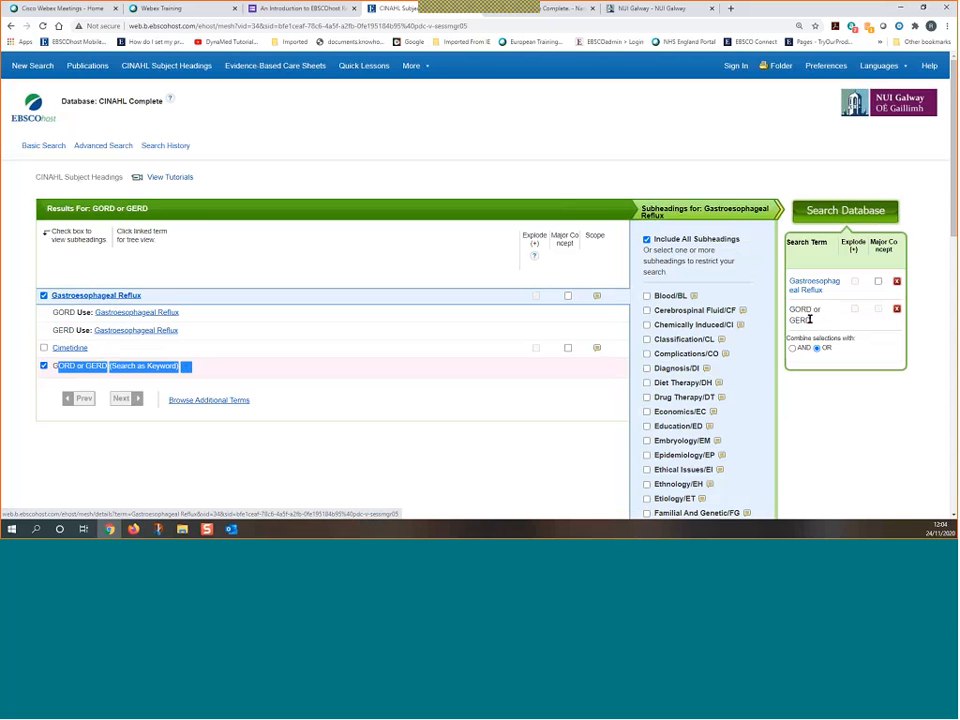
{"action": "left_click_drag", "start_coordinate": [791, 310], "coordinate": [823, 322]}
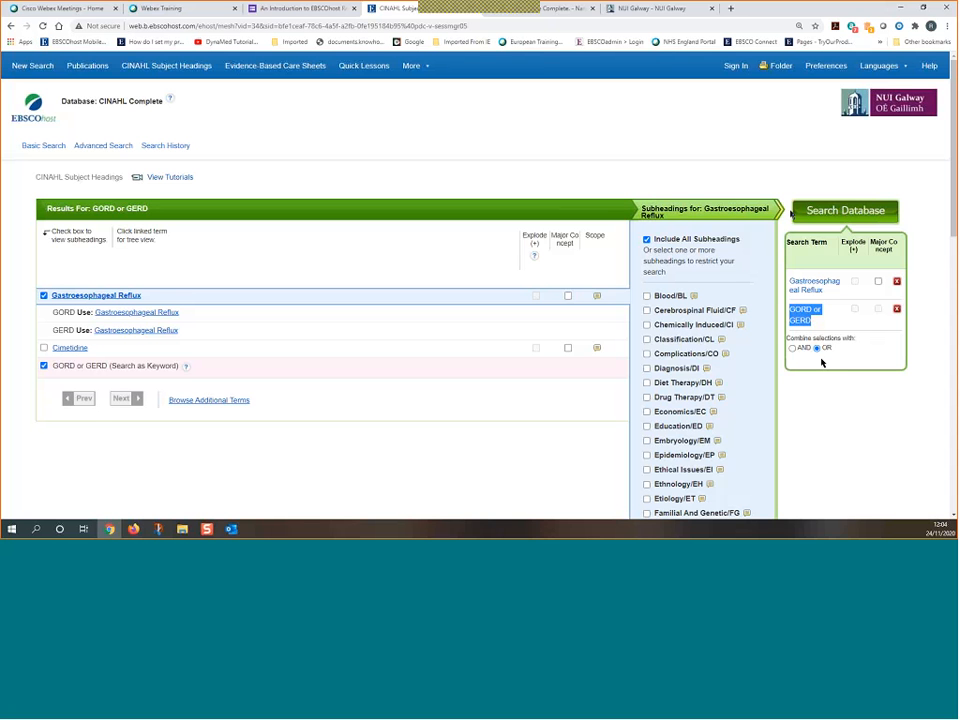
{"action": "left_click", "coordinate": [842, 213]}
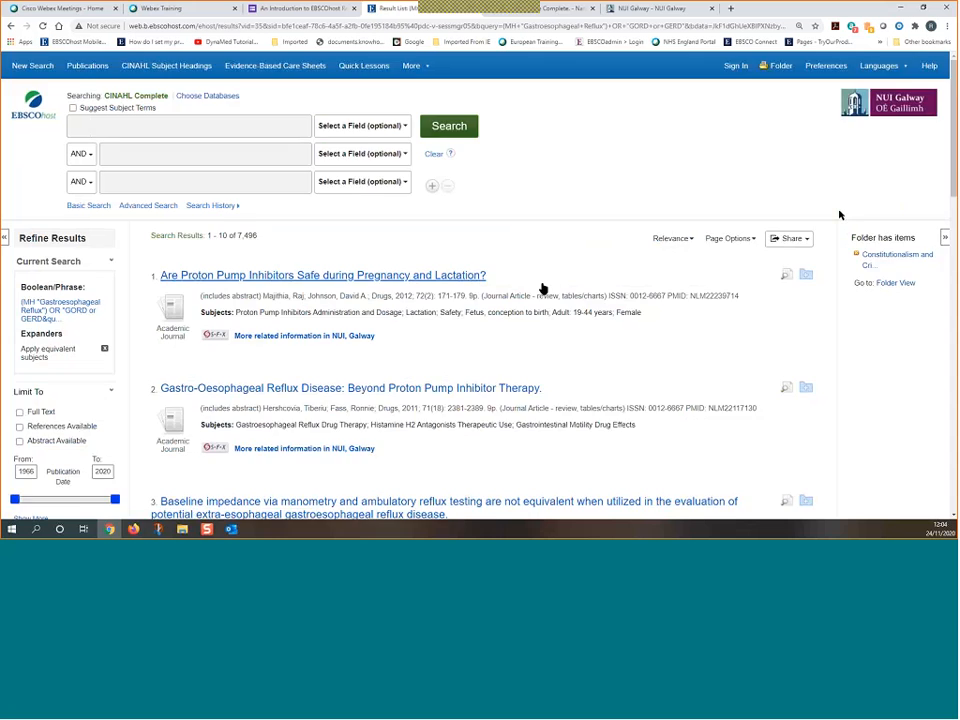
Show the search history above the result list and highlight the search terms of S1
{"action": "scroll", "coordinate": [543, 289], "scroll_direction": "down", "scroll_amount": 1}
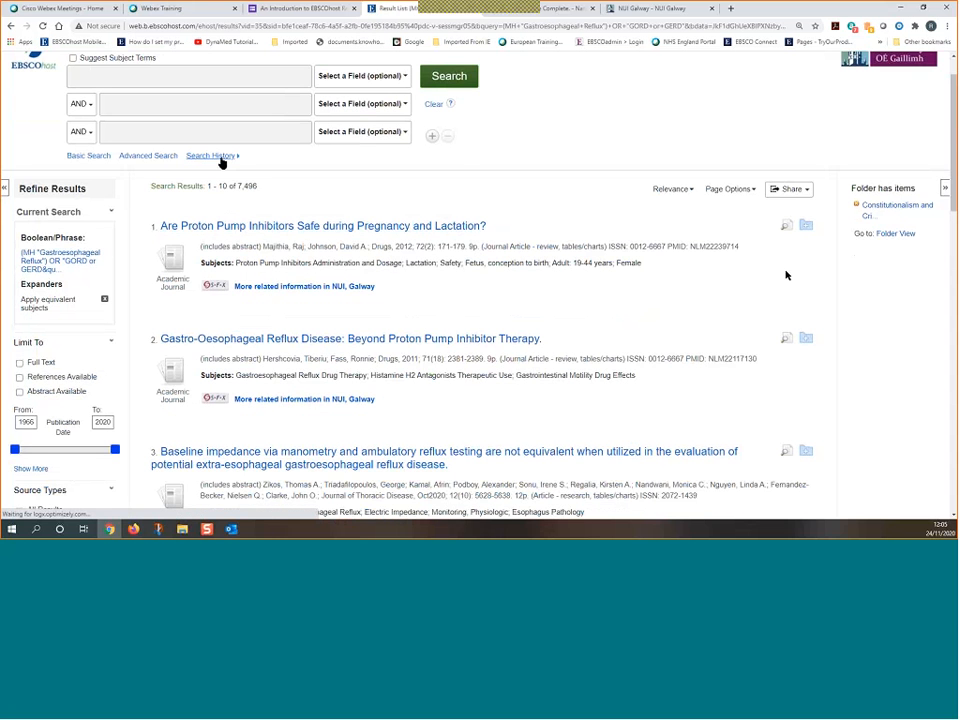
{"action": "left_click", "coordinate": [212, 156]}
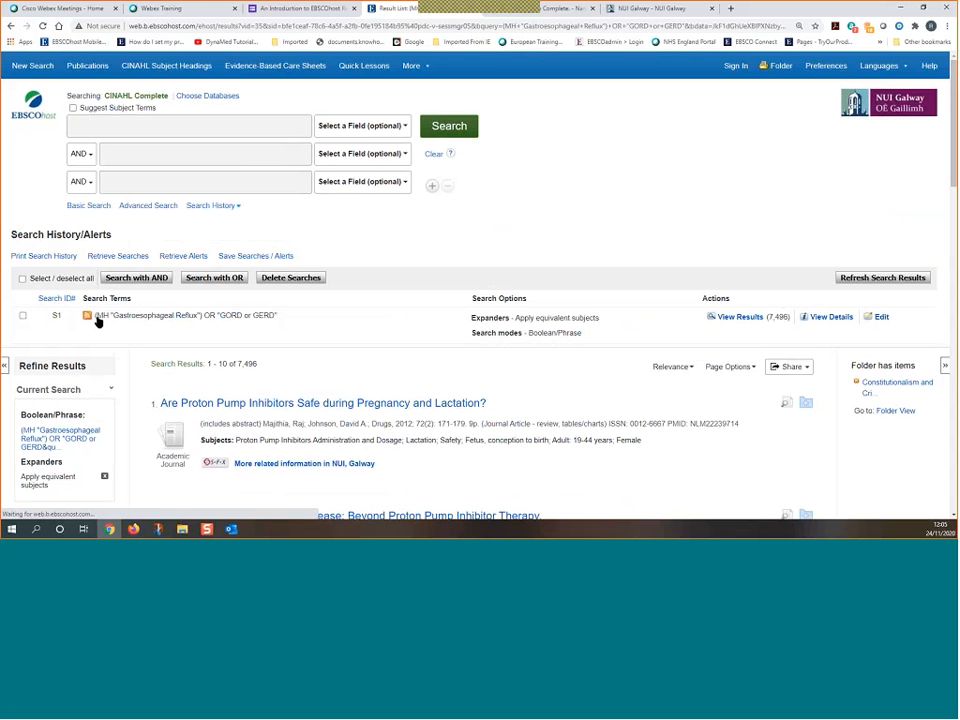
{"action": "left_click_drag", "start_coordinate": [279, 316], "coordinate": [92, 316]}
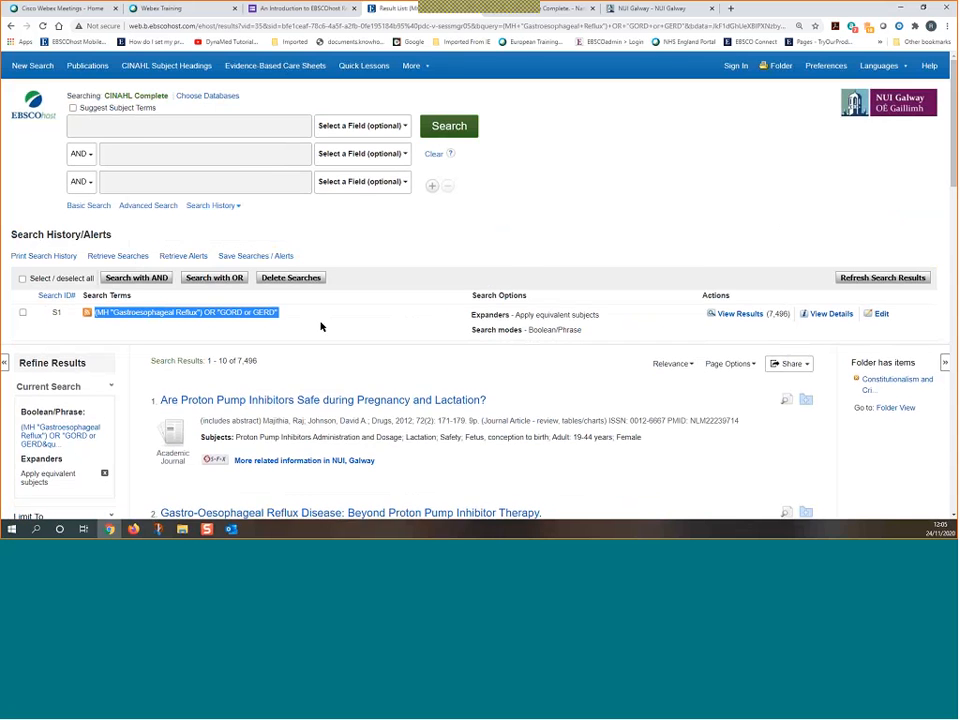
{"action": "scroll", "coordinate": [321, 326], "scroll_direction": "down", "scroll_amount": 1}
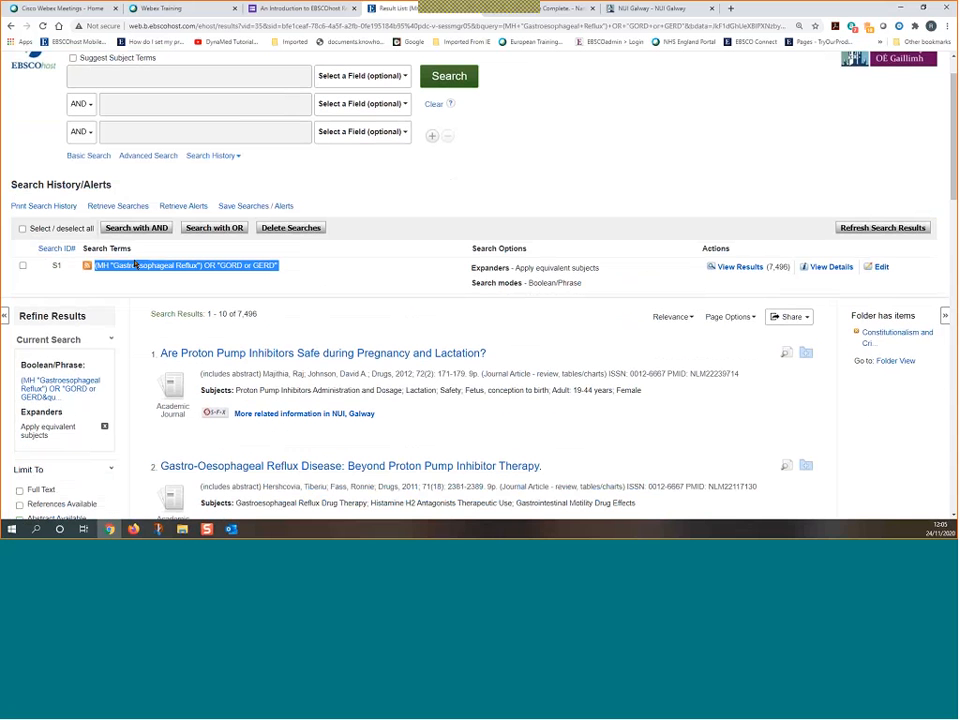
{"action": "left_click", "coordinate": [193, 262]}
Enlarge the page to 125% and highlight the MH code and Gastroesophageal Reflux heading in search S1
{"action": "left_click", "coordinate": [946, 26]}
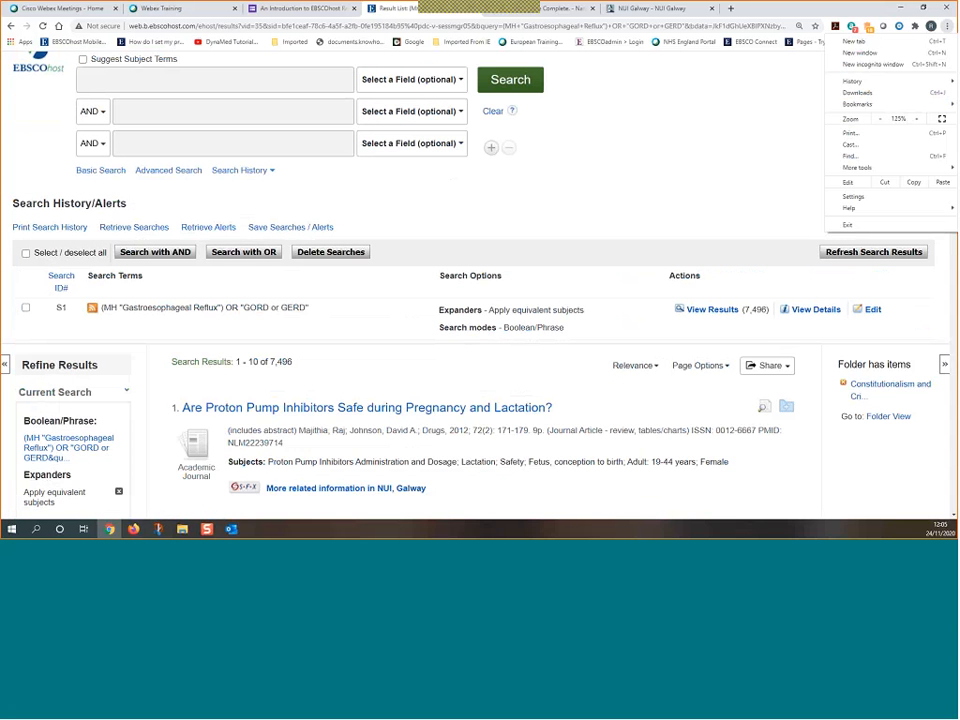
{"action": "key", "text": "Escape"}
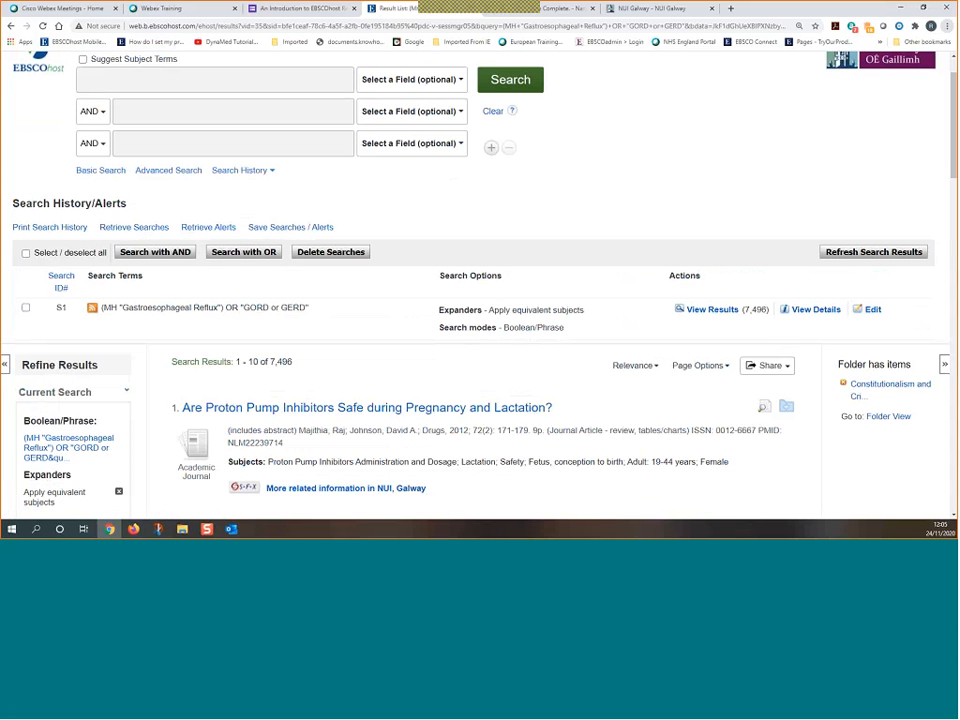
{"action": "left_click_drag", "start_coordinate": [101, 308], "coordinate": [117, 308]}
{"action": "left_click_drag", "start_coordinate": [122, 308], "coordinate": [217, 308]}
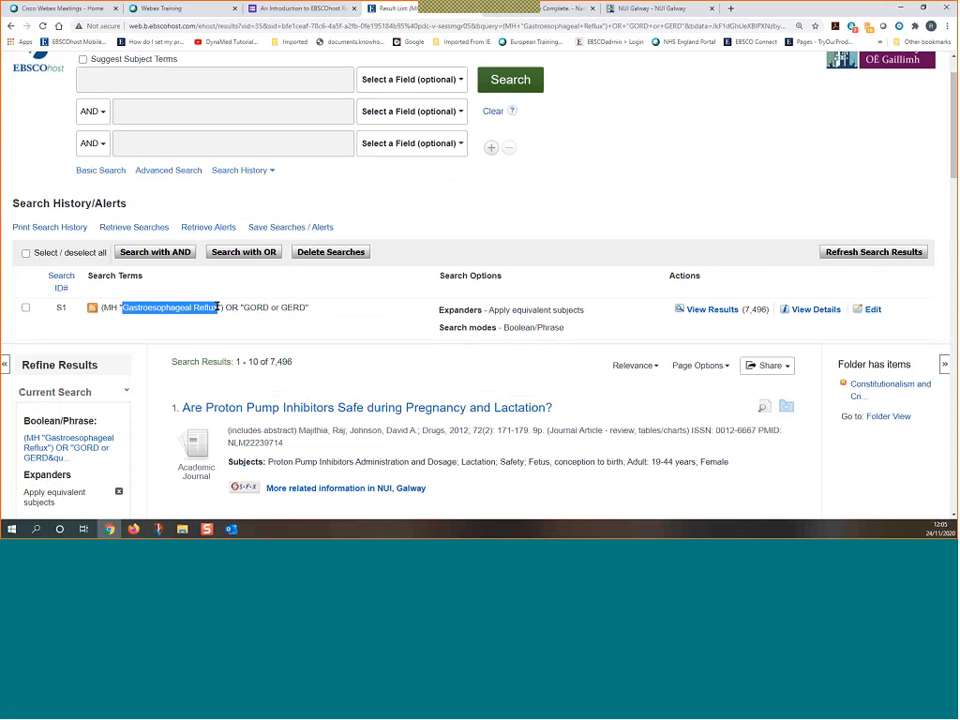
{"action": "left_click_drag", "start_coordinate": [217, 308], "coordinate": [220, 308]}
Look over the first articles found and limit the results to Full Text
{"action": "scroll", "coordinate": [551, 420], "scroll_direction": "down", "scroll_amount": 2}
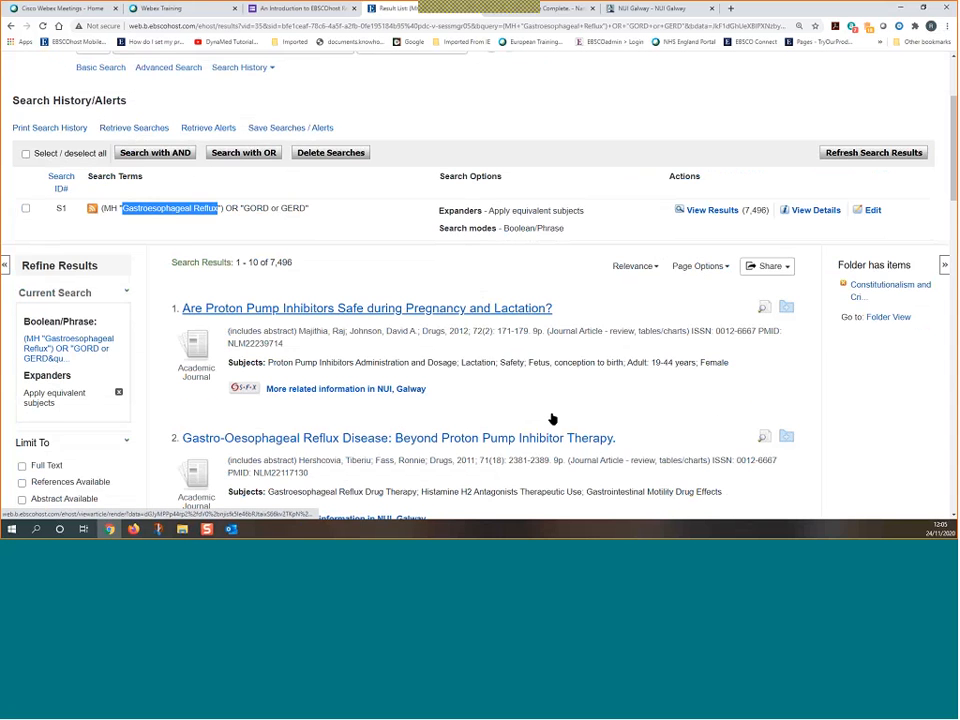
{"action": "scroll", "coordinate": [551, 420], "scroll_direction": "down", "scroll_amount": 1}
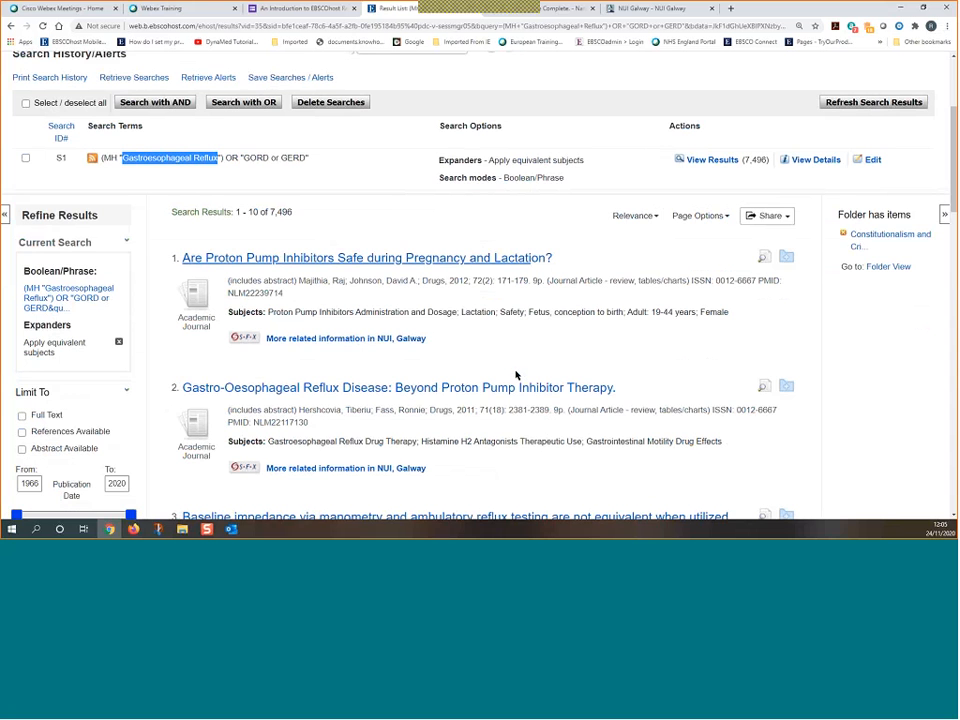
{"action": "scroll", "coordinate": [542, 360], "scroll_direction": "down", "scroll_amount": 2}
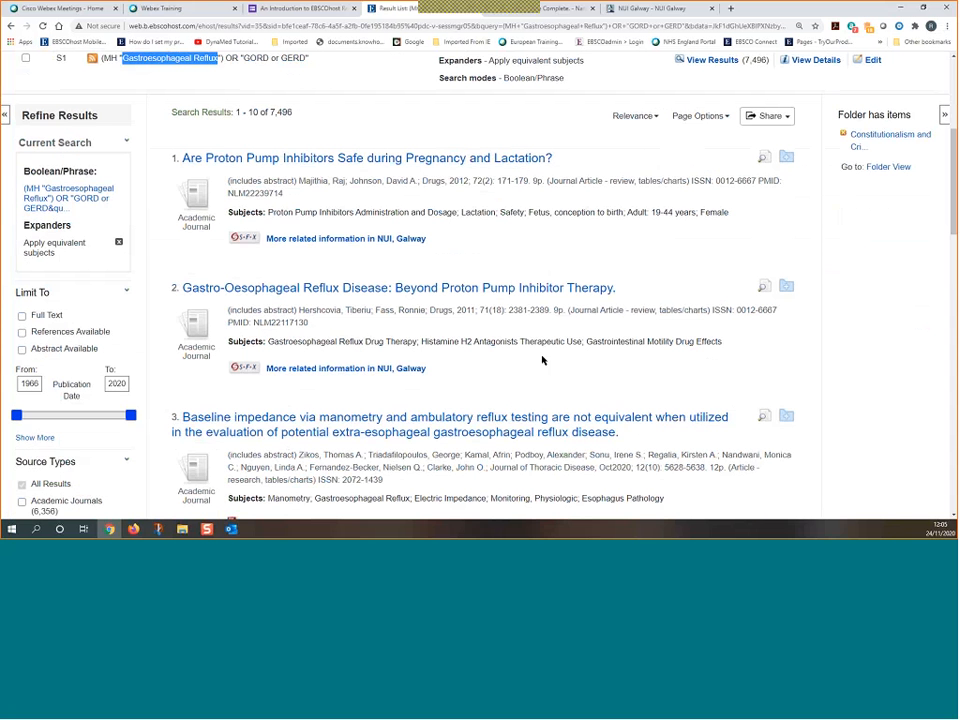
{"action": "left_click", "coordinate": [22, 318]}
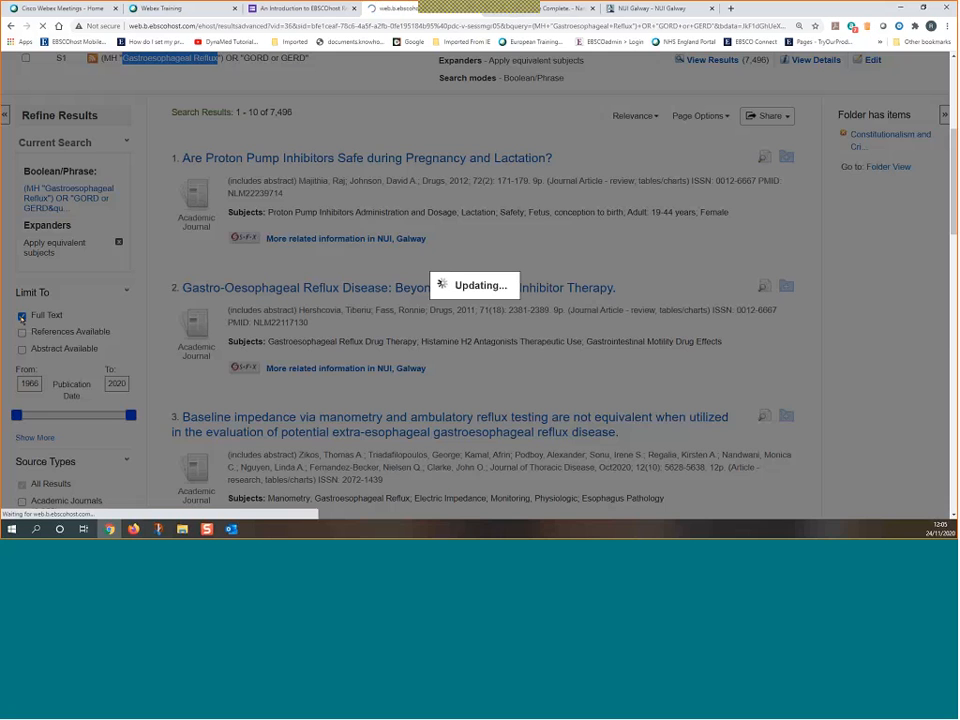
Look through the source type, publication, language and geography filters, and narrow the results by geography to uk & ireland
{"action": "scroll", "coordinate": [232, 418], "scroll_direction": "down", "scroll_amount": 10}
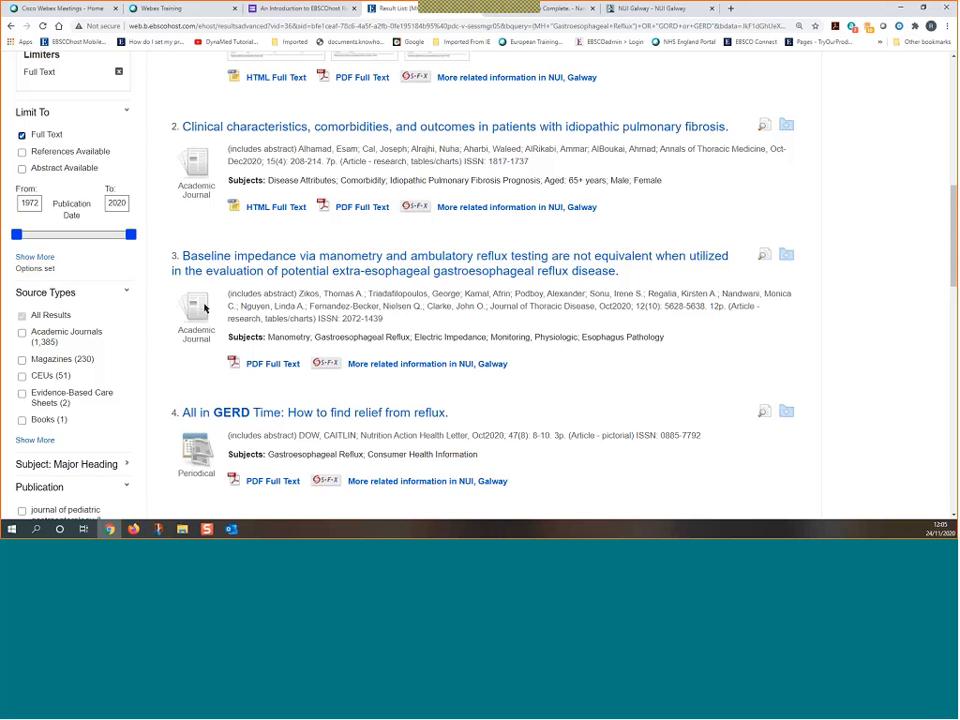
{"action": "scroll", "coordinate": [72, 284], "scroll_direction": "down", "scroll_amount": 2}
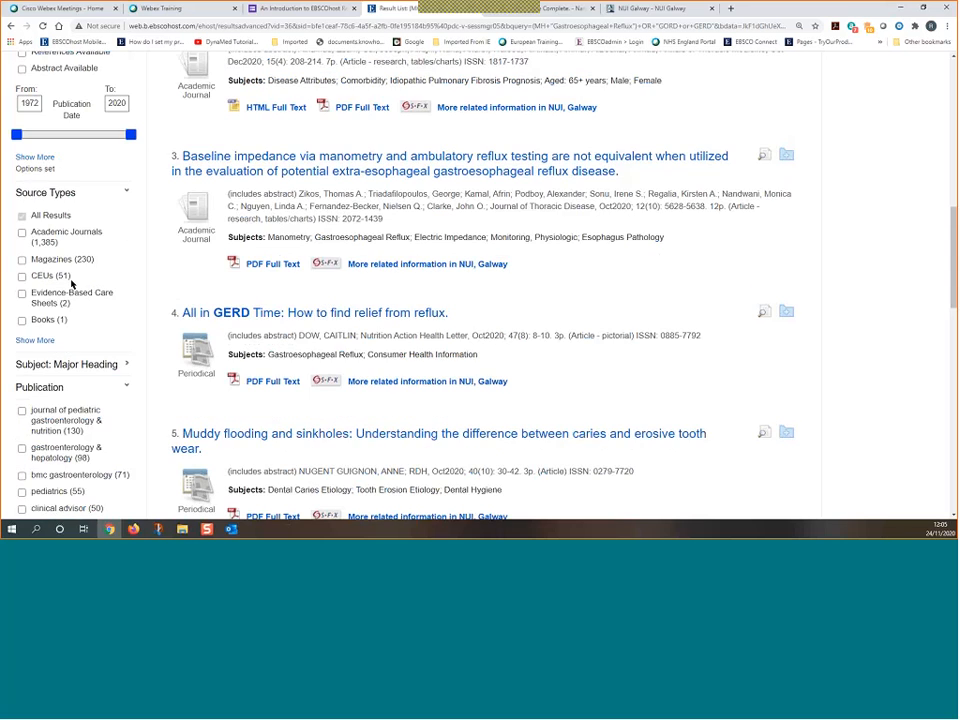
{"action": "scroll", "coordinate": [151, 392], "scroll_direction": "down", "scroll_amount": 2}
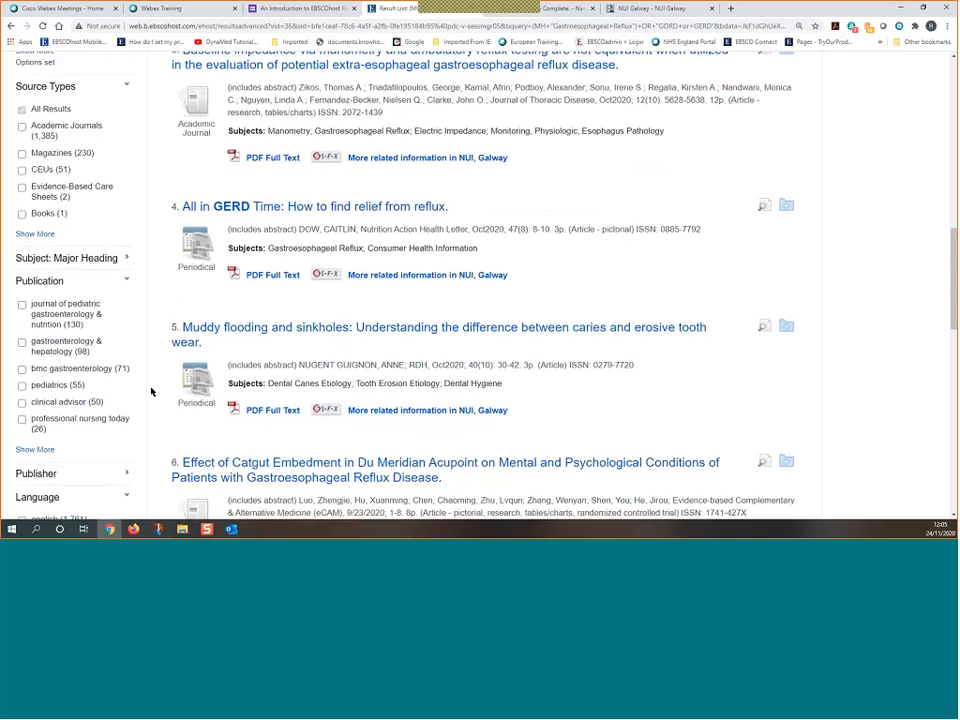
{"action": "scroll", "coordinate": [151, 392], "scroll_direction": "down", "scroll_amount": 8}
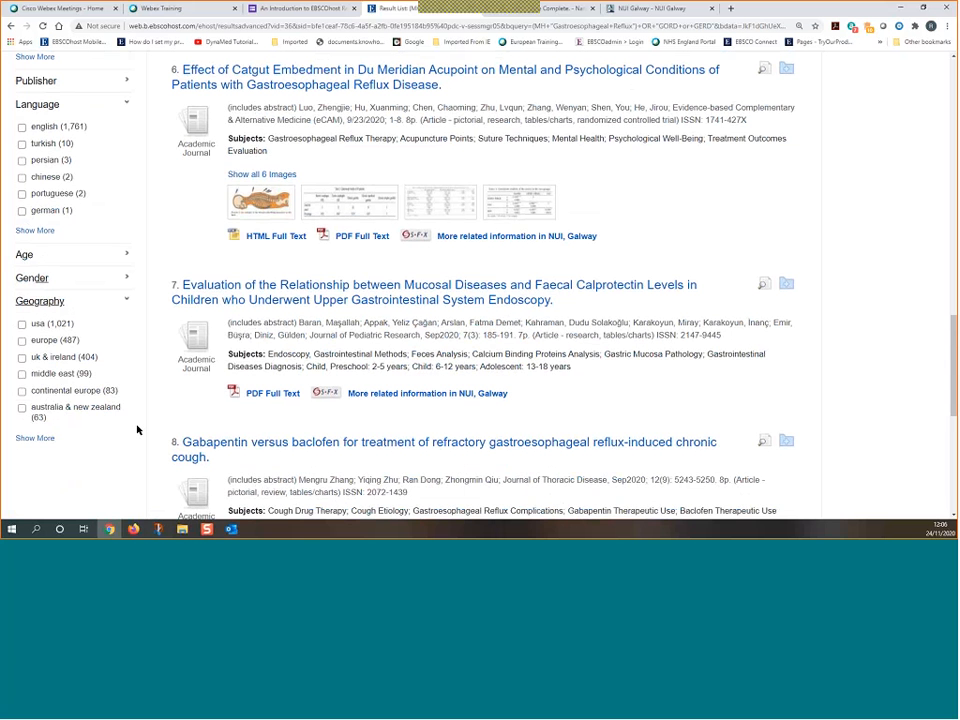
{"action": "scroll", "coordinate": [183, 368], "scroll_direction": "down", "scroll_amount": 2}
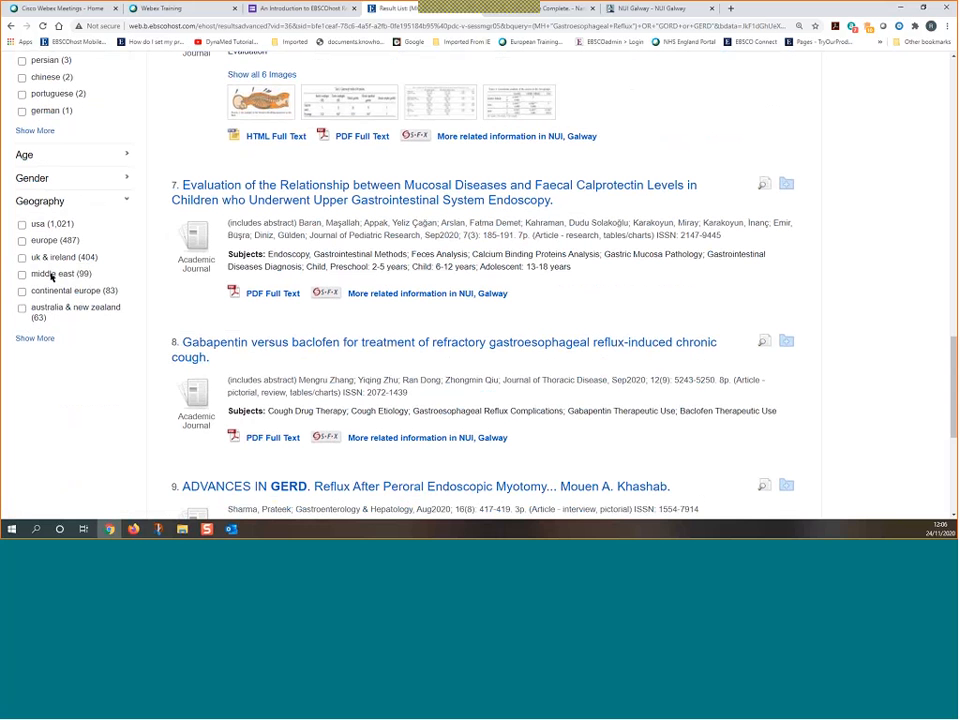
{"action": "left_click", "coordinate": [22, 259]}
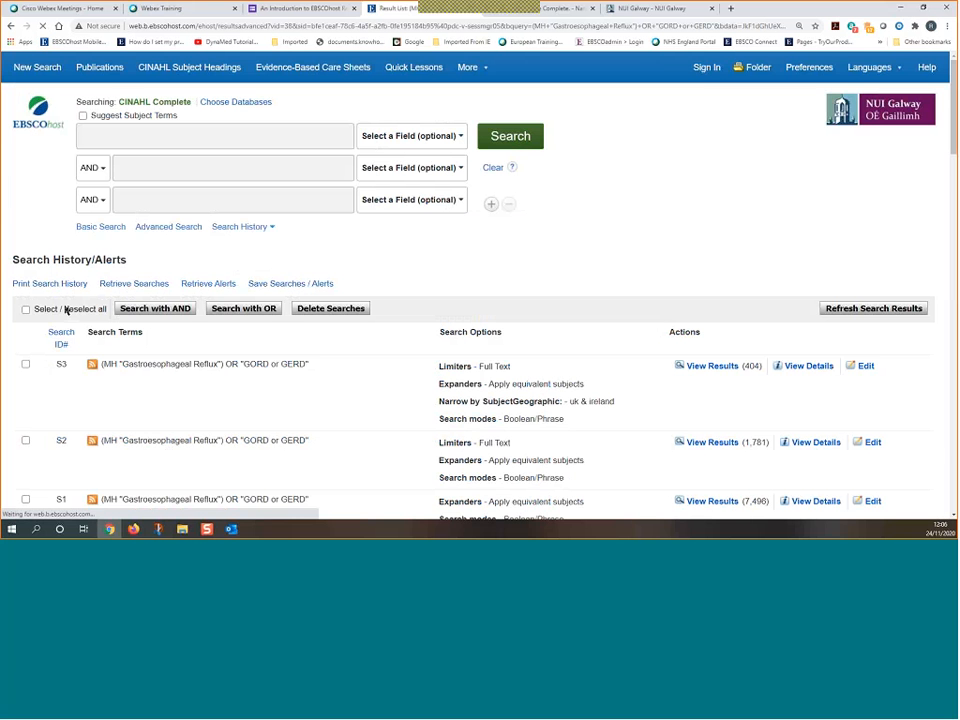
Review the search history entries, the applied limiters and the articles in the narrowed result list
{"action": "scroll", "coordinate": [98, 364], "scroll_direction": "down", "scroll_amount": 2}
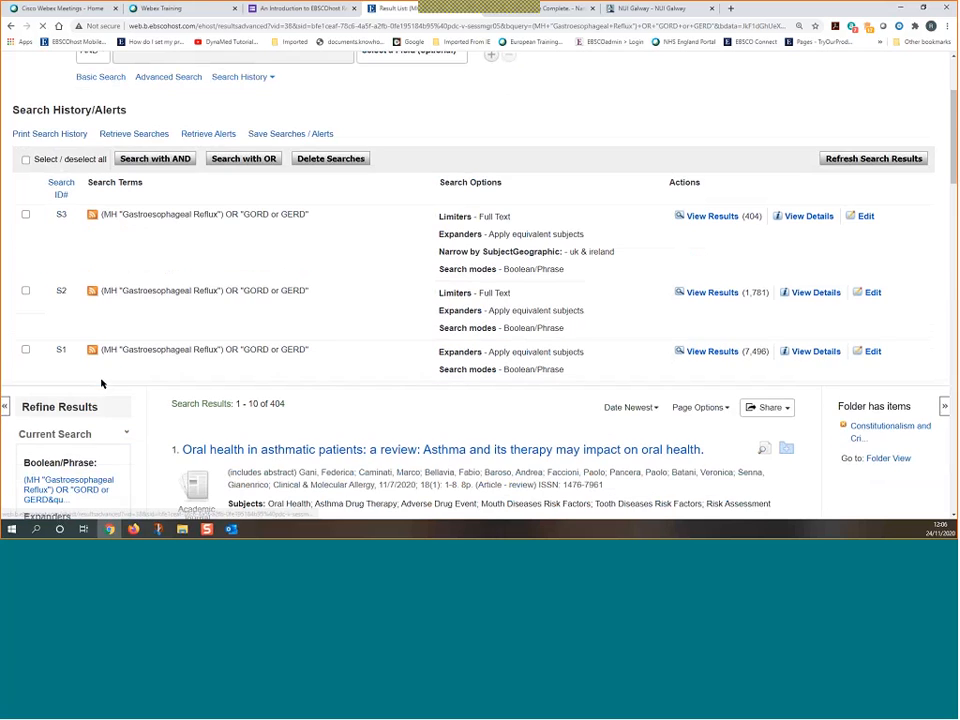
{"action": "scroll", "coordinate": [95, 376], "scroll_direction": "down", "scroll_amount": 1}
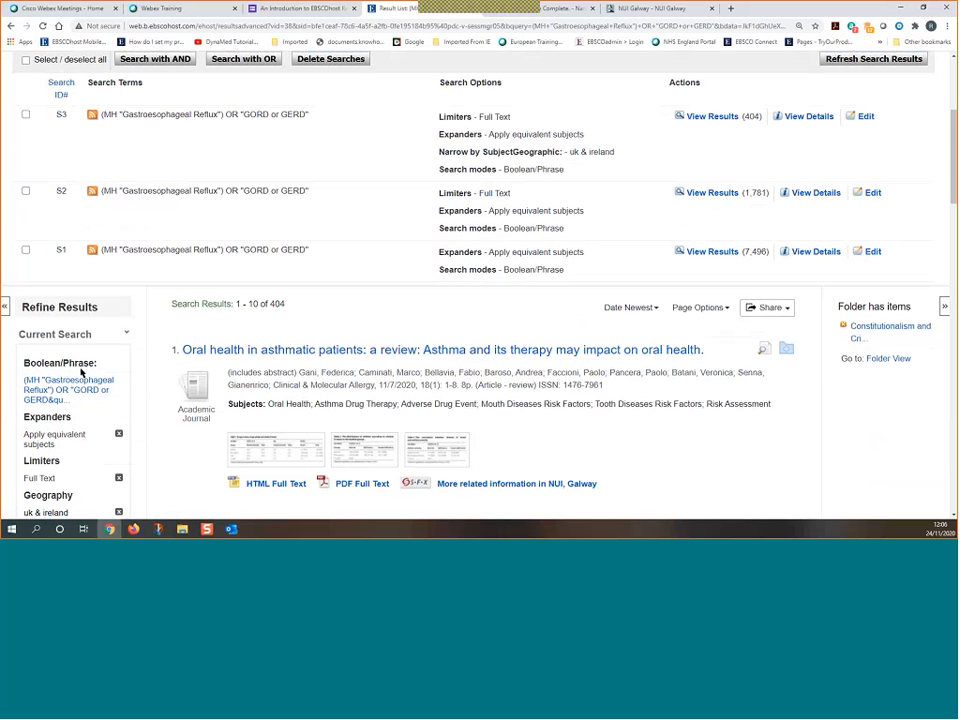
{"action": "scroll", "coordinate": [158, 366], "scroll_direction": "down", "scroll_amount": 2}
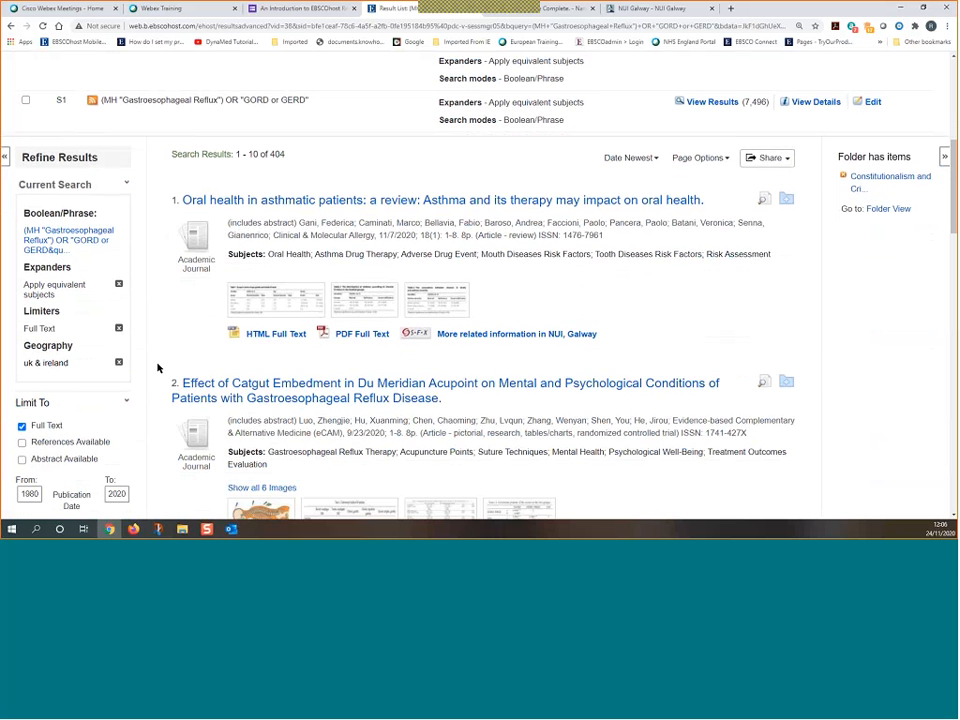
{"action": "scroll", "coordinate": [133, 360], "scroll_direction": "down", "scroll_amount": 1}
{"action": "scroll", "coordinate": [213, 293], "scroll_direction": "down", "scroll_amount": 1}
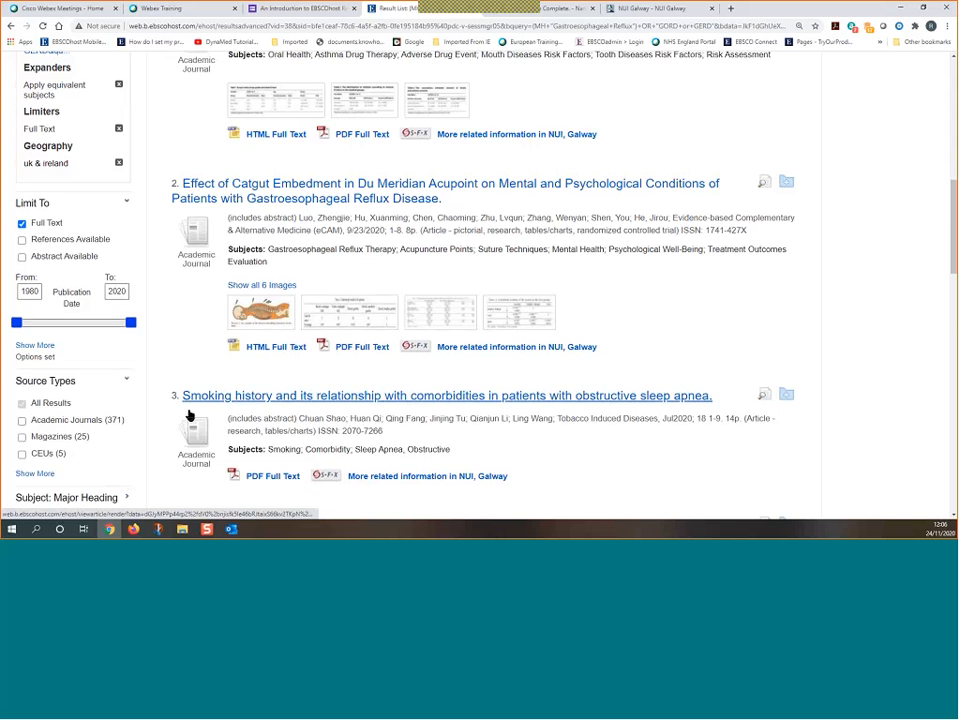
Look over the publication, language and source type filters and the current search limiters beside the uk & ireland results
{"action": "scroll", "coordinate": [189, 415], "scroll_direction": "down", "scroll_amount": 3}
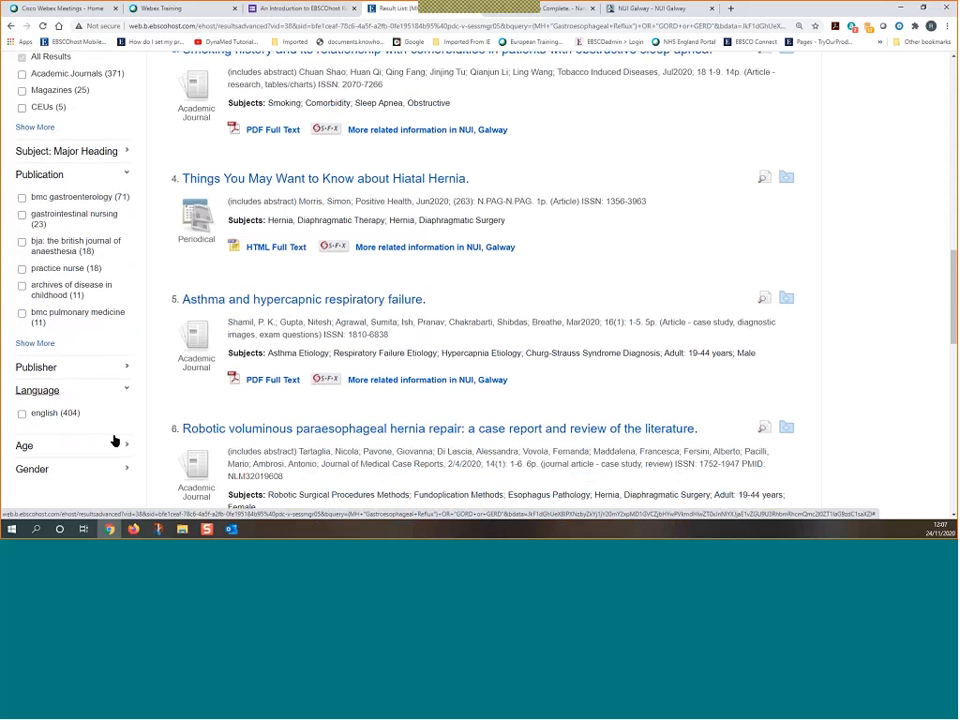
{"action": "scroll", "coordinate": [80, 422], "scroll_direction": "up", "scroll_amount": 3}
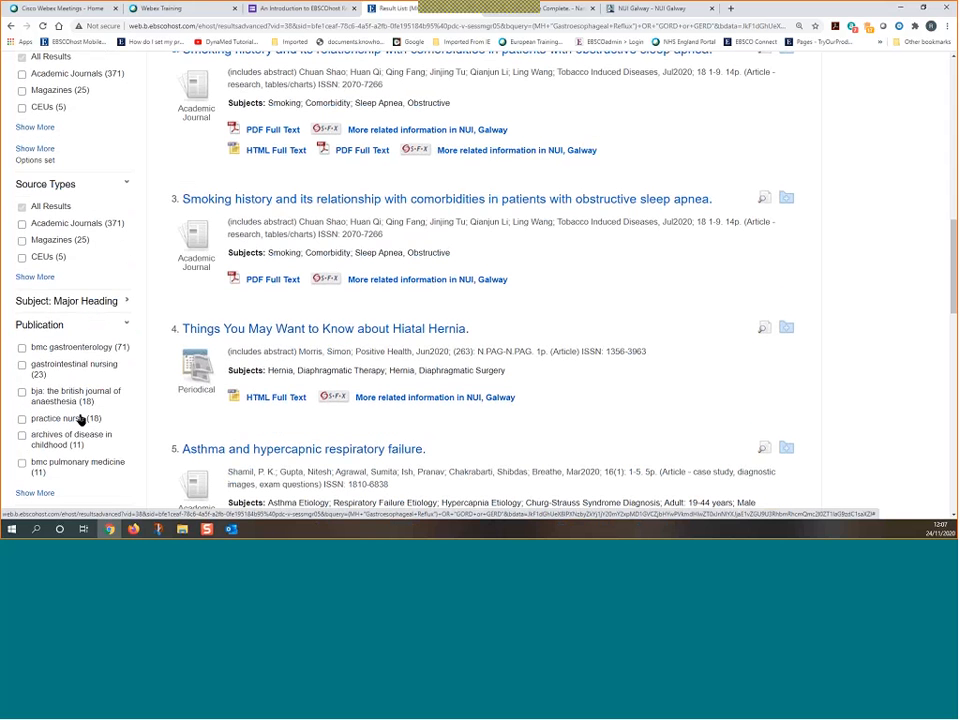
{"action": "scroll", "coordinate": [80, 420], "scroll_direction": "up", "scroll_amount": 4}
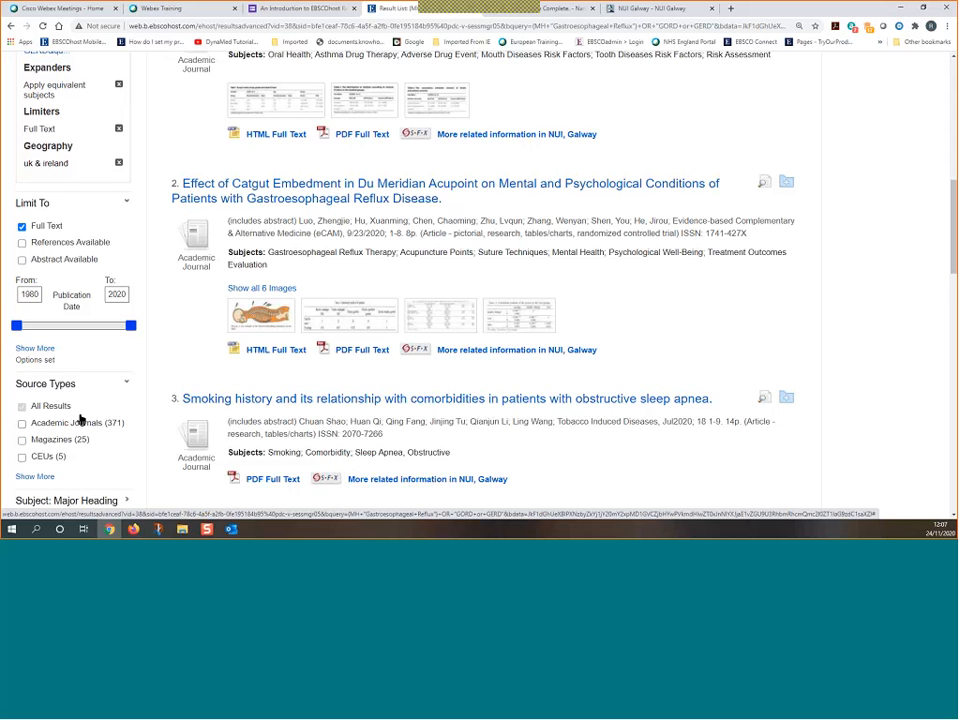
{"action": "scroll", "coordinate": [81, 416], "scroll_direction": "up", "scroll_amount": 5}
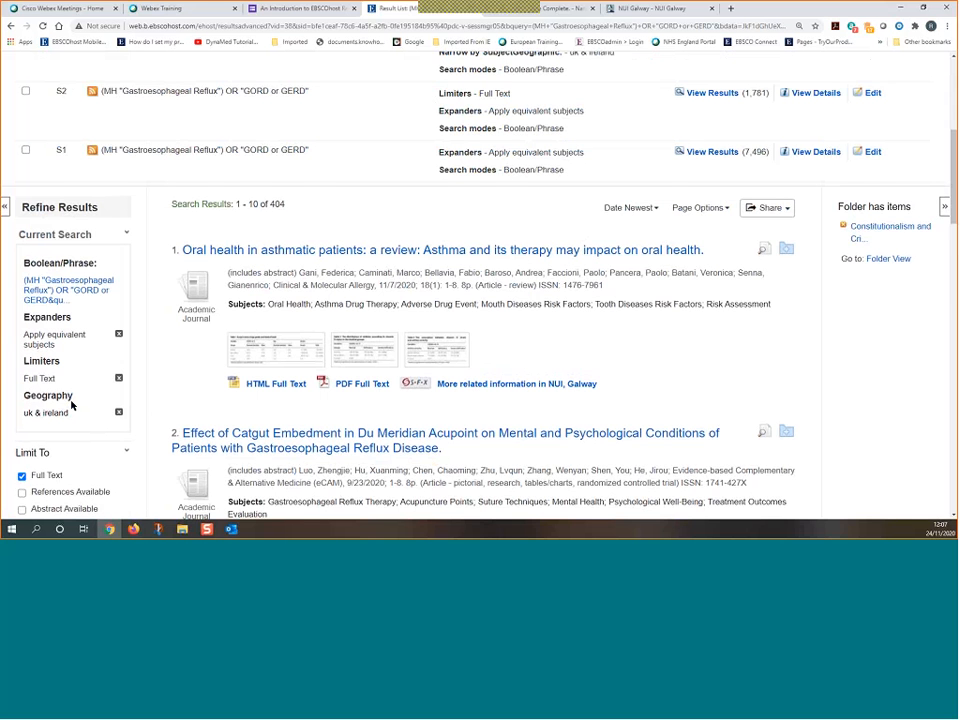
{"action": "scroll", "coordinate": [66, 424], "scroll_direction": "up", "scroll_amount": 2}
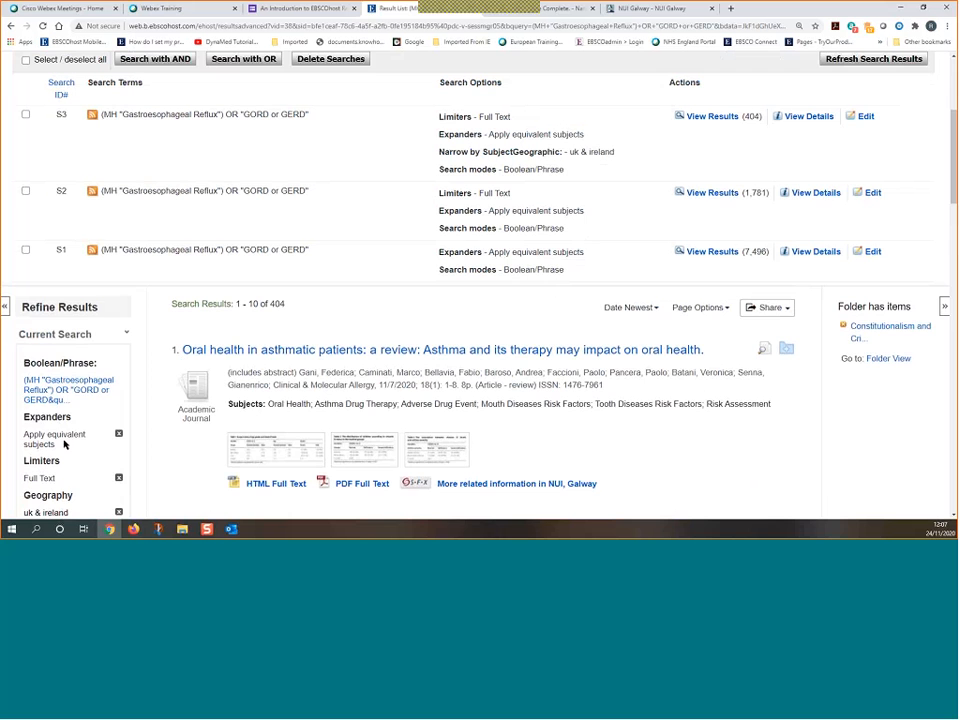
{"action": "scroll", "coordinate": [61, 435], "scroll_direction": "up", "scroll_amount": 5}
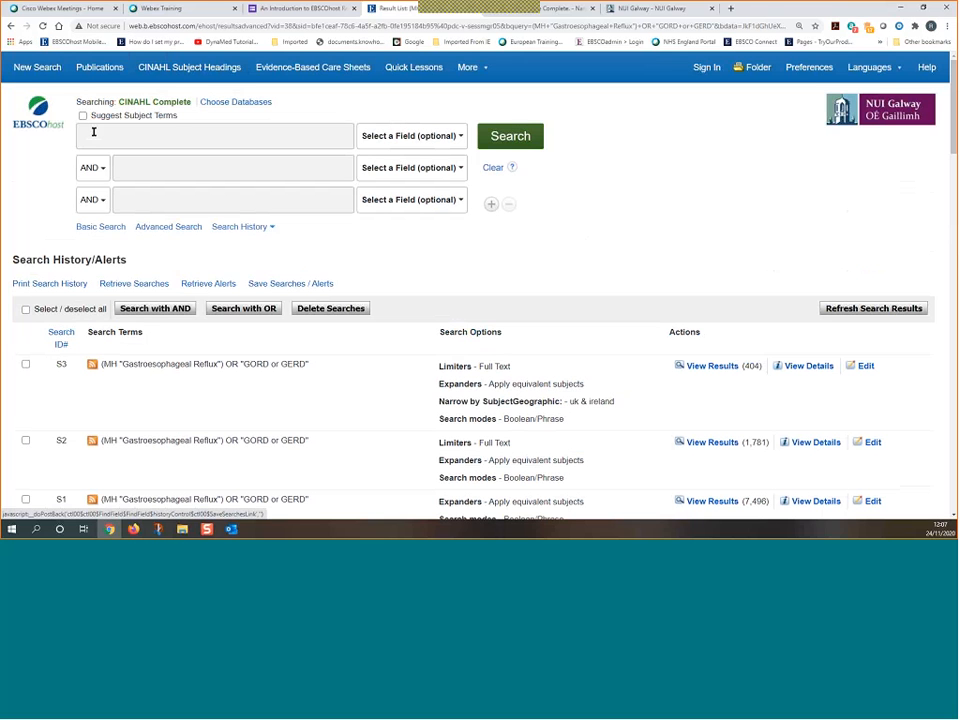
Browse the CINAHL Subject Headings for Ireland
{"action": "left_click", "coordinate": [127, 134]}
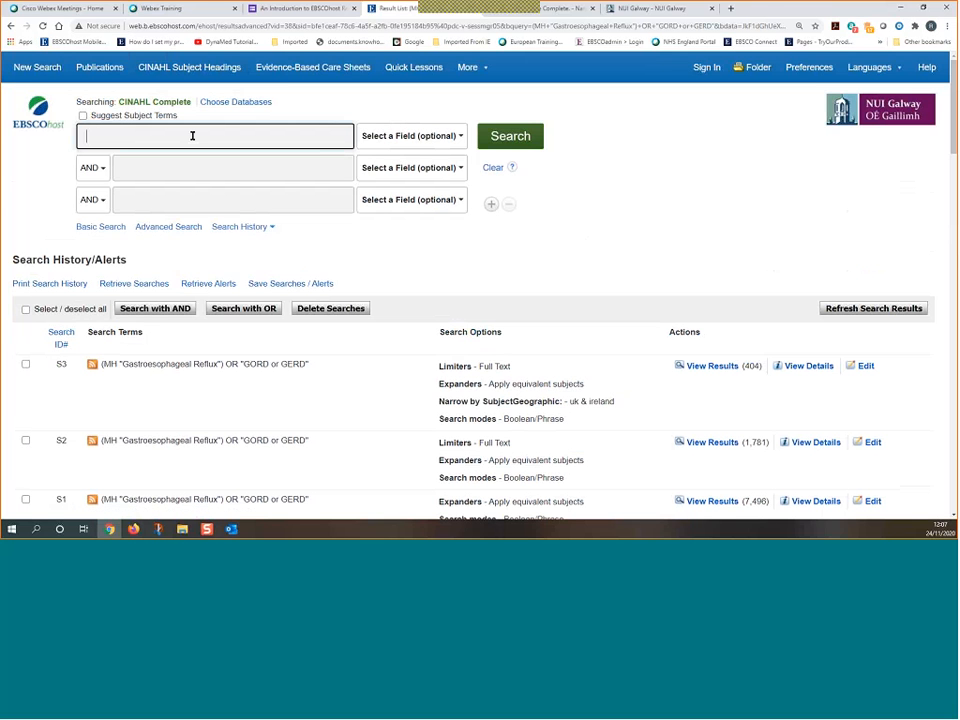
{"action": "left_click", "coordinate": [82, 116]}
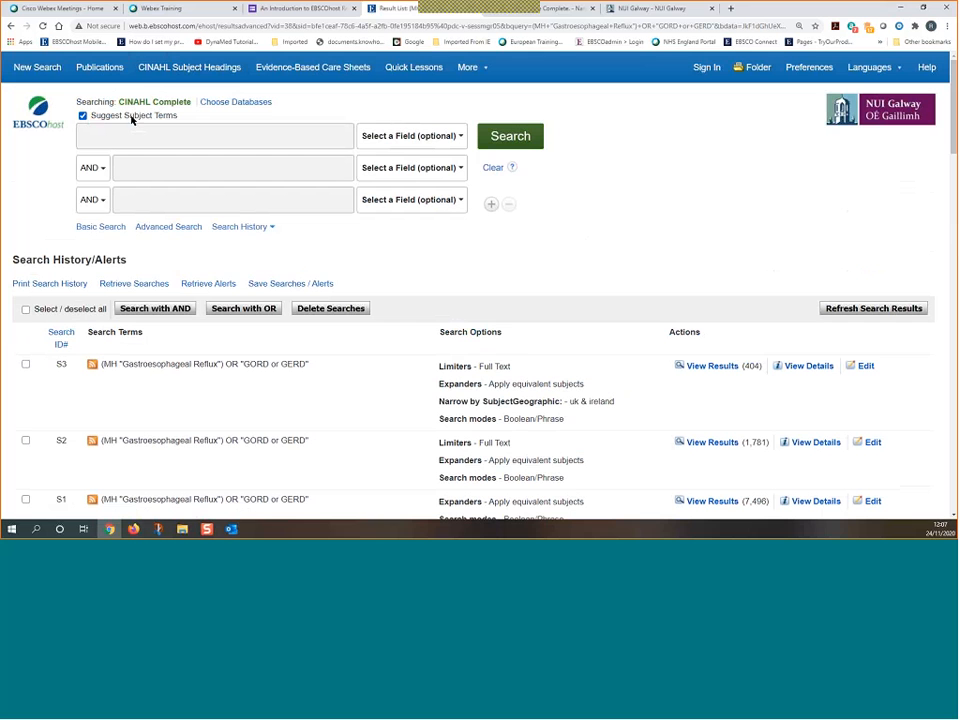
{"action": "left_click", "coordinate": [209, 72]}
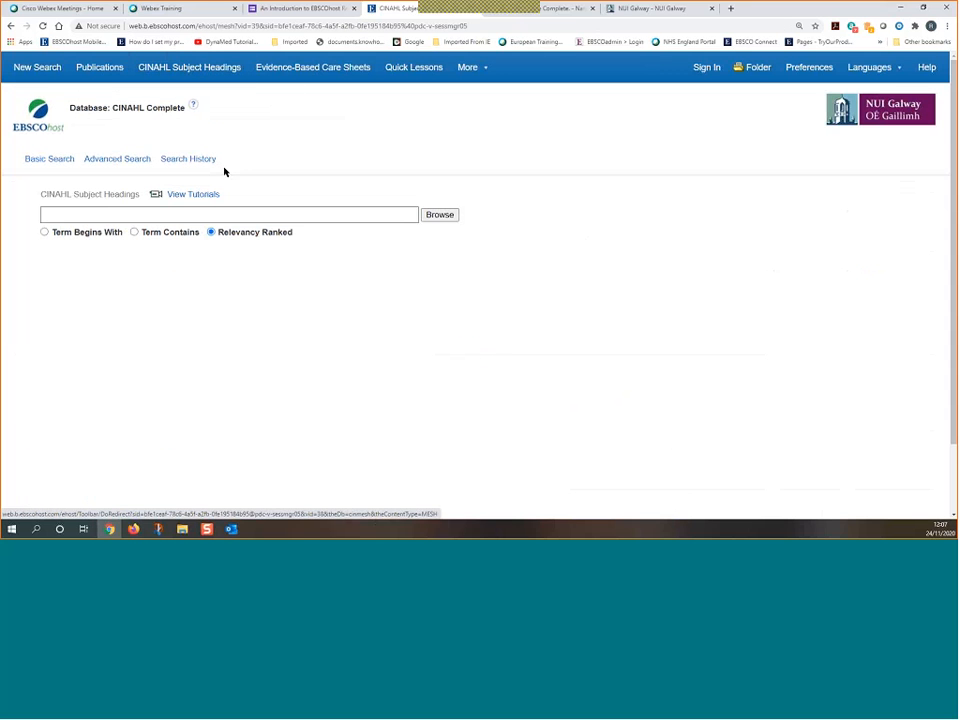
{"action": "type", "text": "l"}
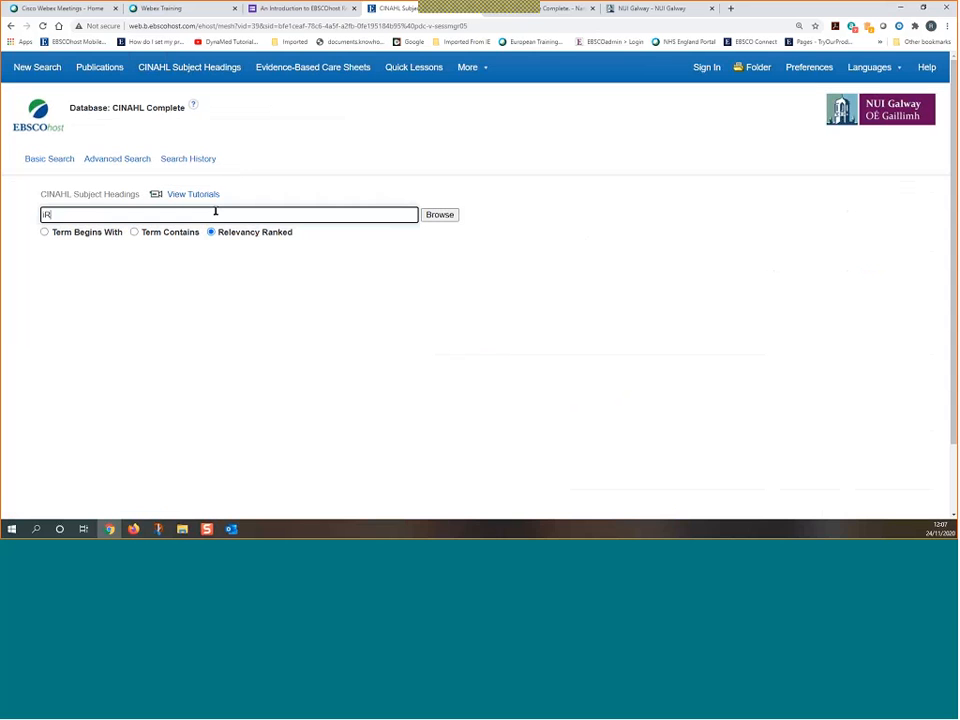
{"action": "type", "text": "reland"}
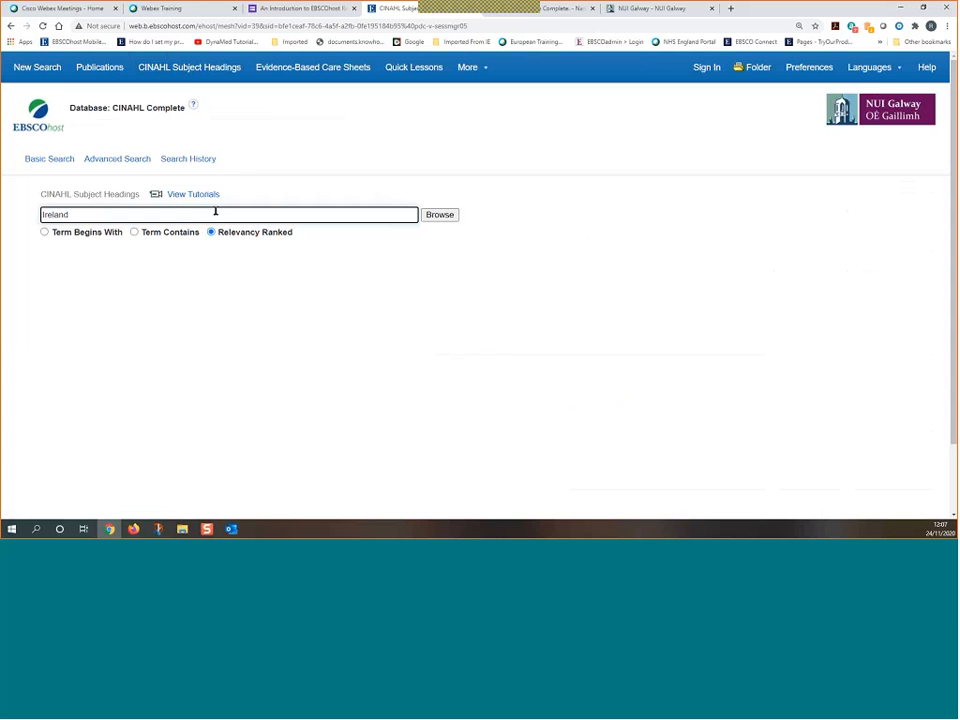
{"action": "left_click", "coordinate": [436, 218]}
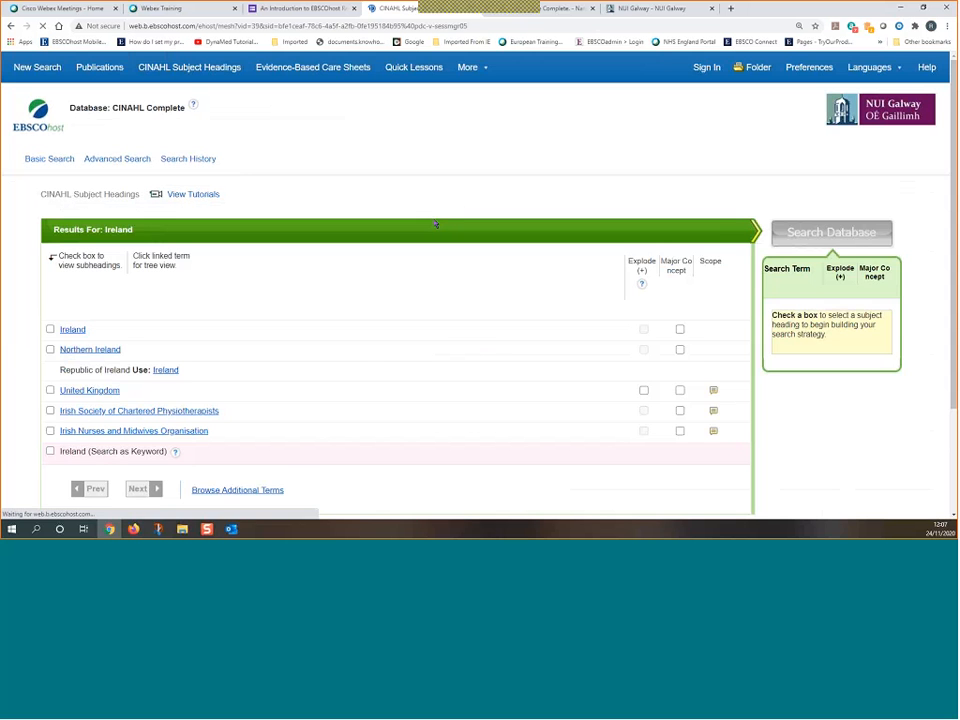
{"action": "scroll", "coordinate": [370, 355], "scroll_direction": "down", "scroll_amount": 3}
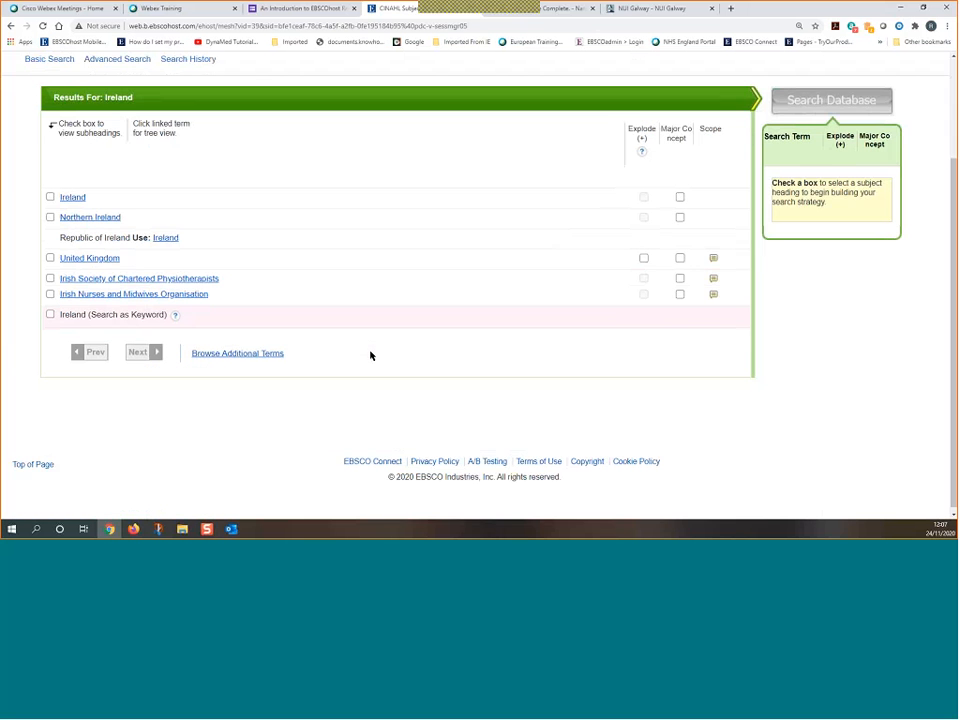
Select the Ireland heading with all subheadings, highlight the Republic of Ireland cross-reference, and search the database with the heading
{"action": "left_click", "coordinate": [51, 193]}
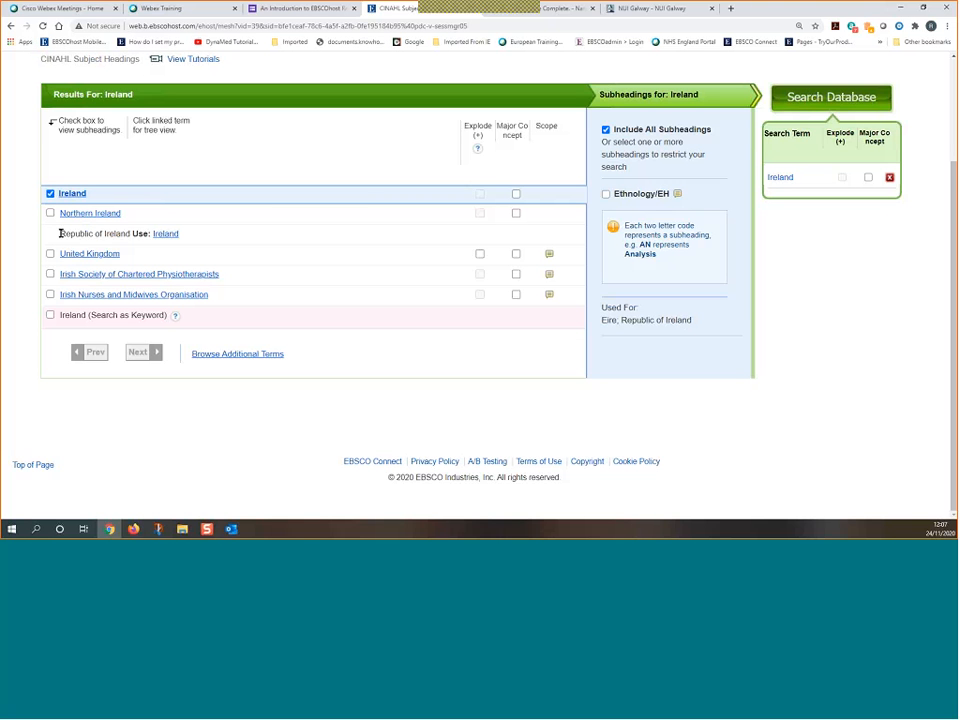
{"action": "left_click_drag", "start_coordinate": [60, 233], "coordinate": [131, 234]}
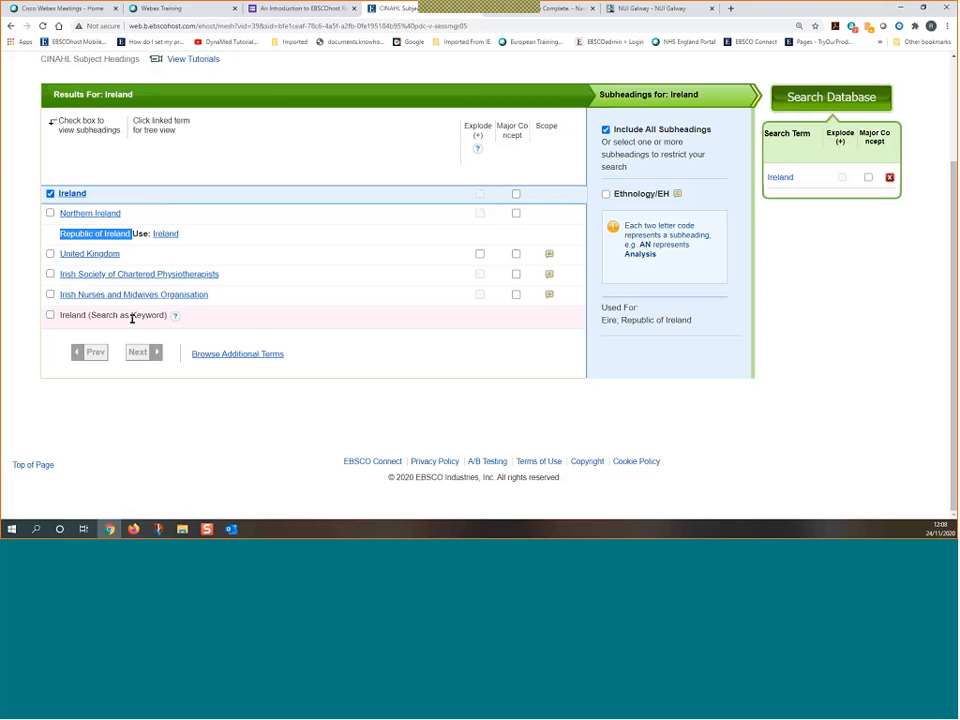
{"action": "left_click", "coordinate": [818, 104]}
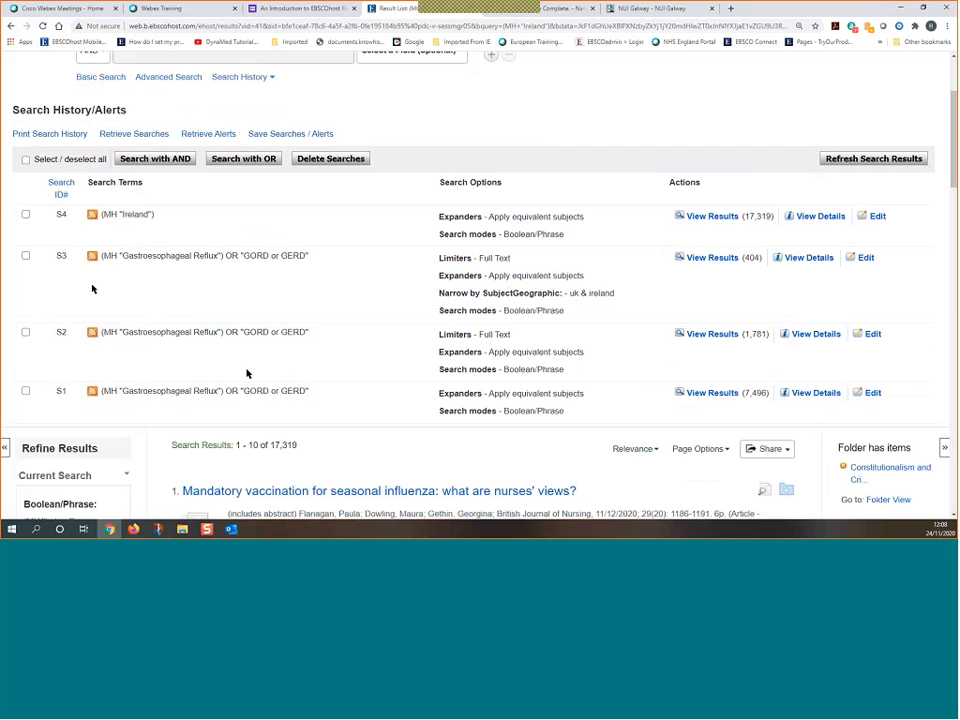
Combine searches S4 and S1 from the search history with AND
{"action": "left_click", "coordinate": [26, 215]}
{"action": "left_click", "coordinate": [26, 391]}
{"action": "left_click", "coordinate": [171, 158]}
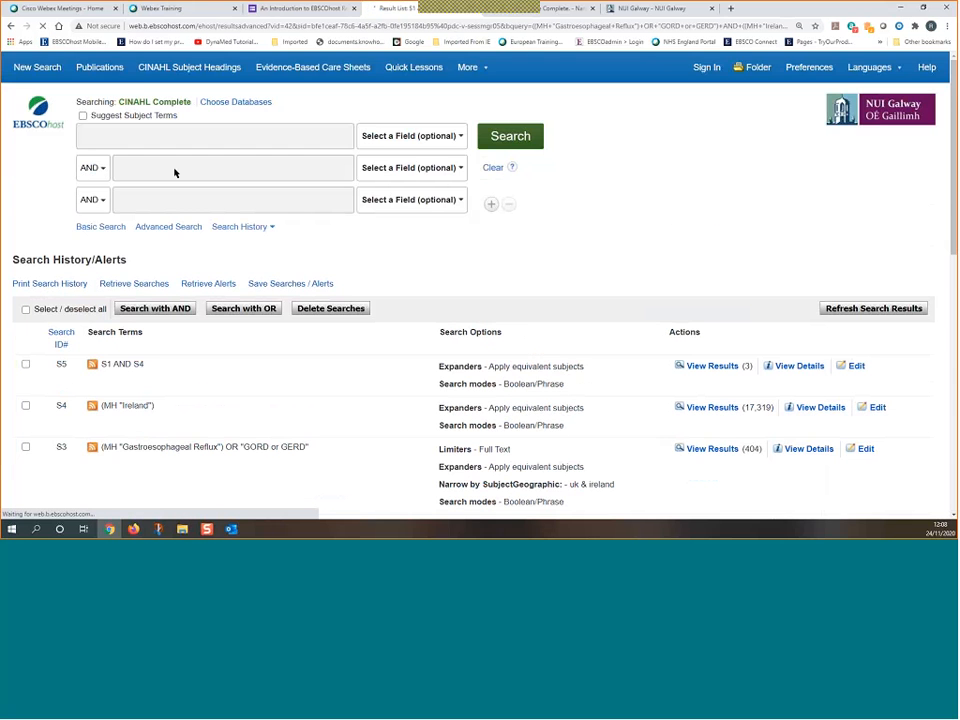
Review the articles found by the combined search and highlight the first article's journal name, World of Irish Nursing & Midwifery
{"action": "scroll", "coordinate": [195, 444], "scroll_direction": "down", "scroll_amount": 8}
{"action": "scroll", "coordinate": [100, 420], "scroll_direction": "down", "scroll_amount": 3}
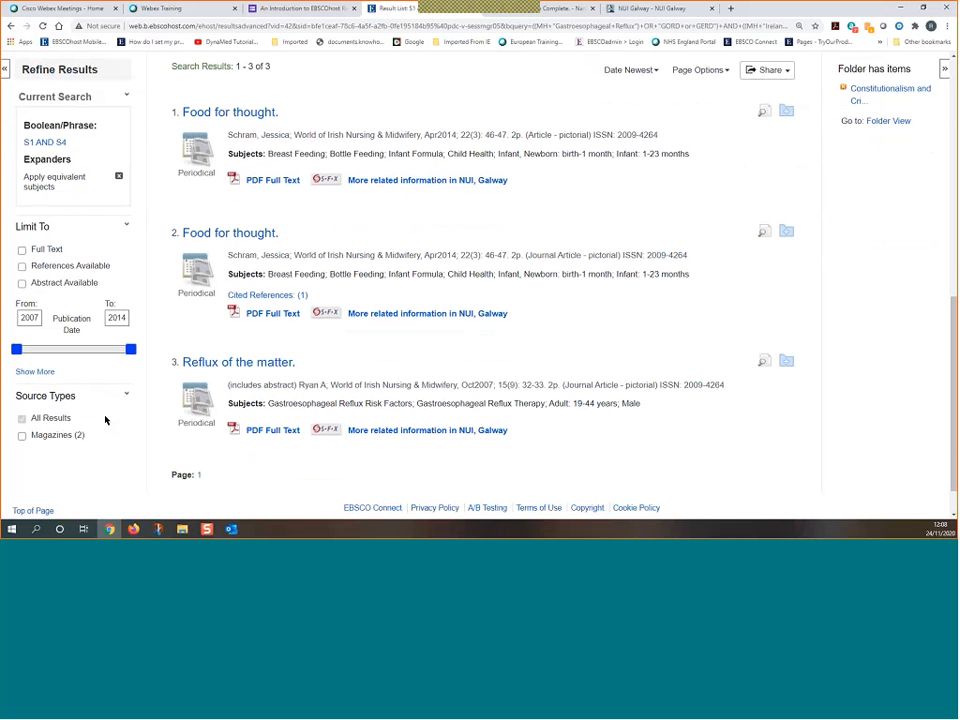
{"action": "scroll", "coordinate": [124, 407], "scroll_direction": "up", "scroll_amount": 2}
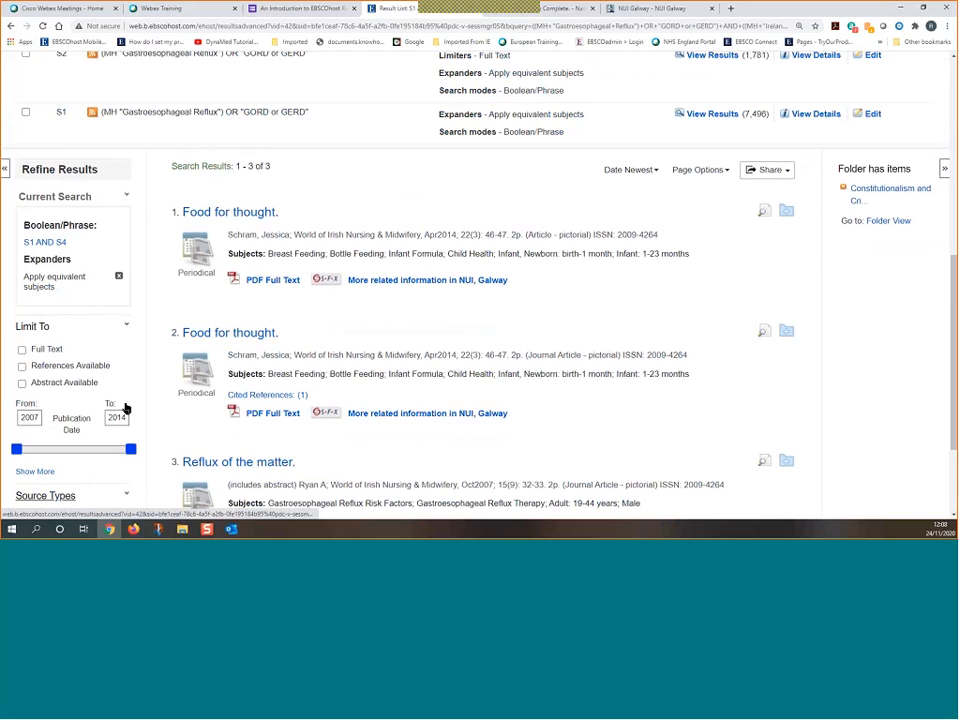
{"action": "scroll", "coordinate": [125, 420], "scroll_direction": "down", "scroll_amount": 2}
{"action": "scroll", "coordinate": [121, 425], "scroll_direction": "down", "scroll_amount": 1}
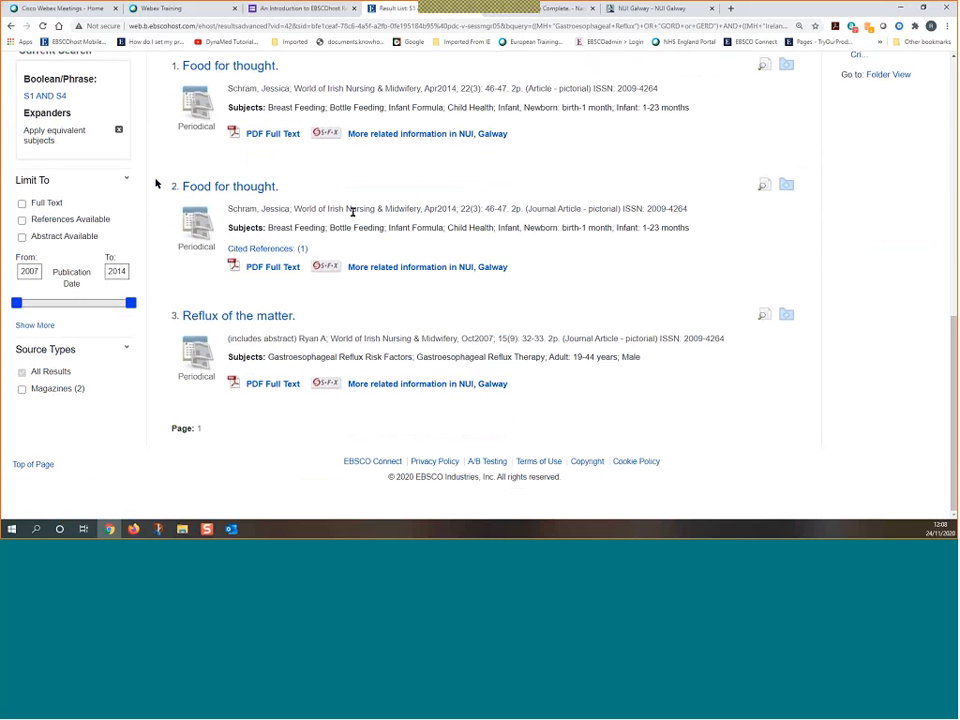
{"action": "scroll", "coordinate": [400, 270], "scroll_direction": "up", "scroll_amount": 2}
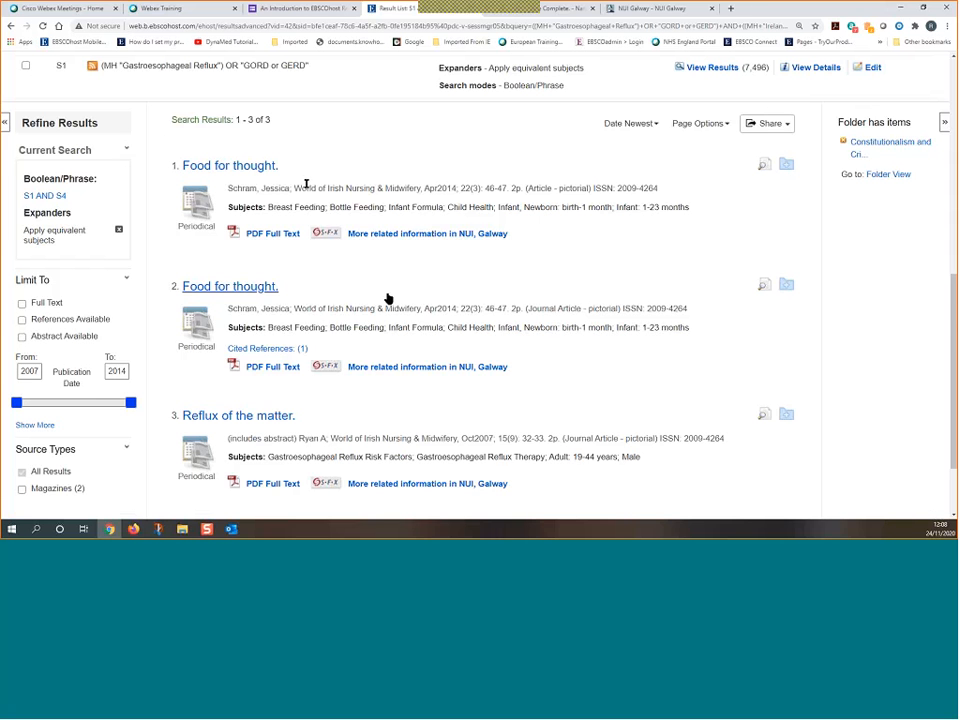
{"action": "left_click_drag", "start_coordinate": [306, 186], "coordinate": [422, 188]}
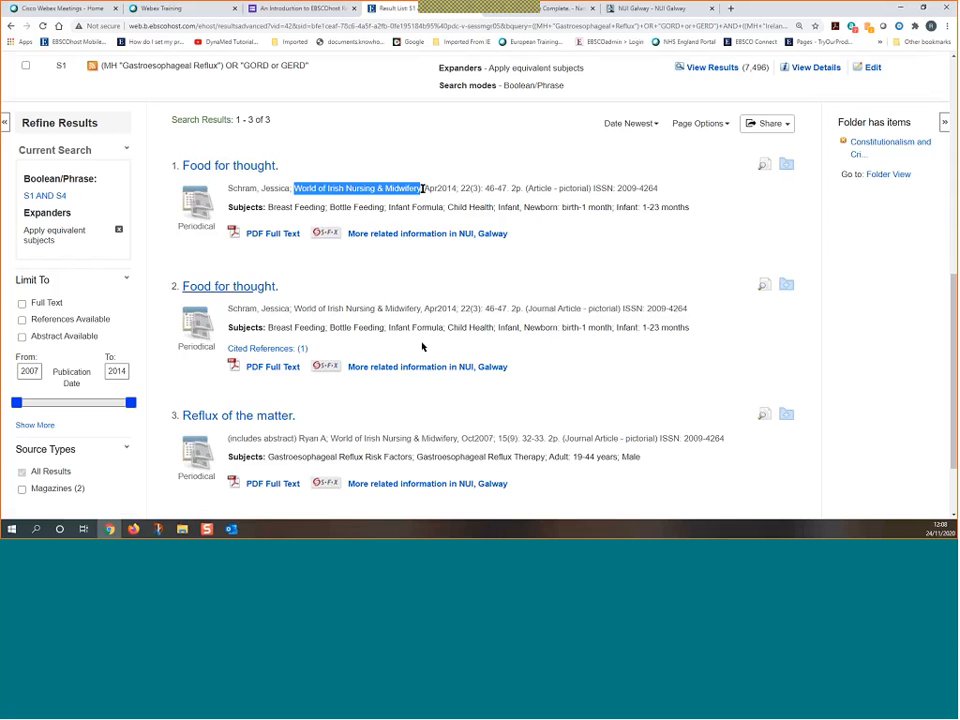
Change the searched database from CINAHL Complete to Business Source Complete
{"action": "scroll", "coordinate": [422, 347], "scroll_direction": "up", "scroll_amount": 10}
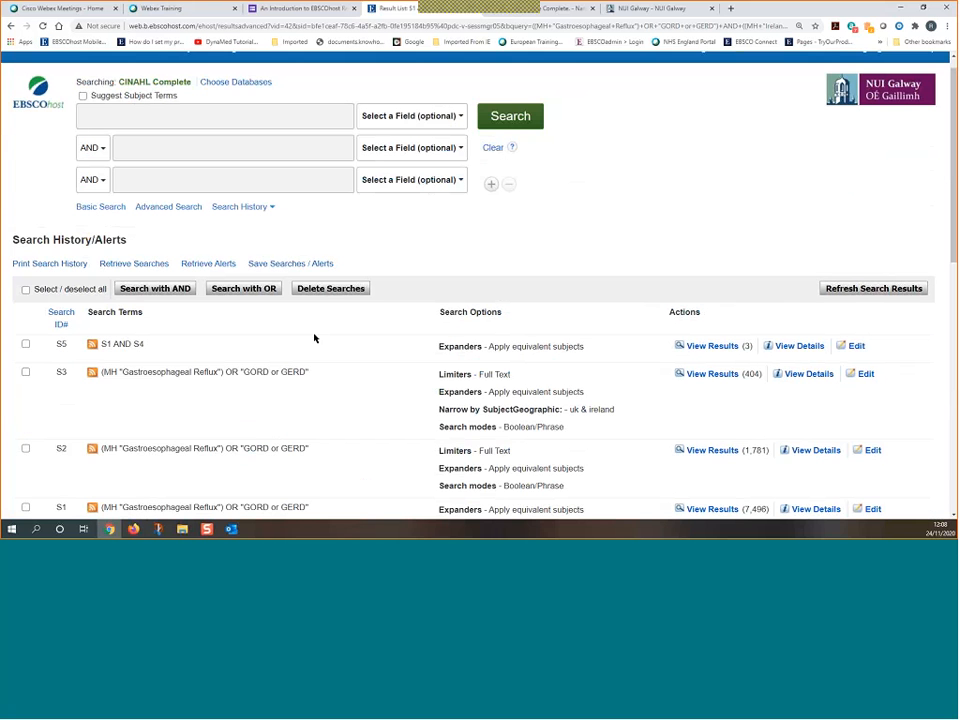
{"action": "scroll", "coordinate": [269, 382], "scroll_direction": "up", "scroll_amount": 2}
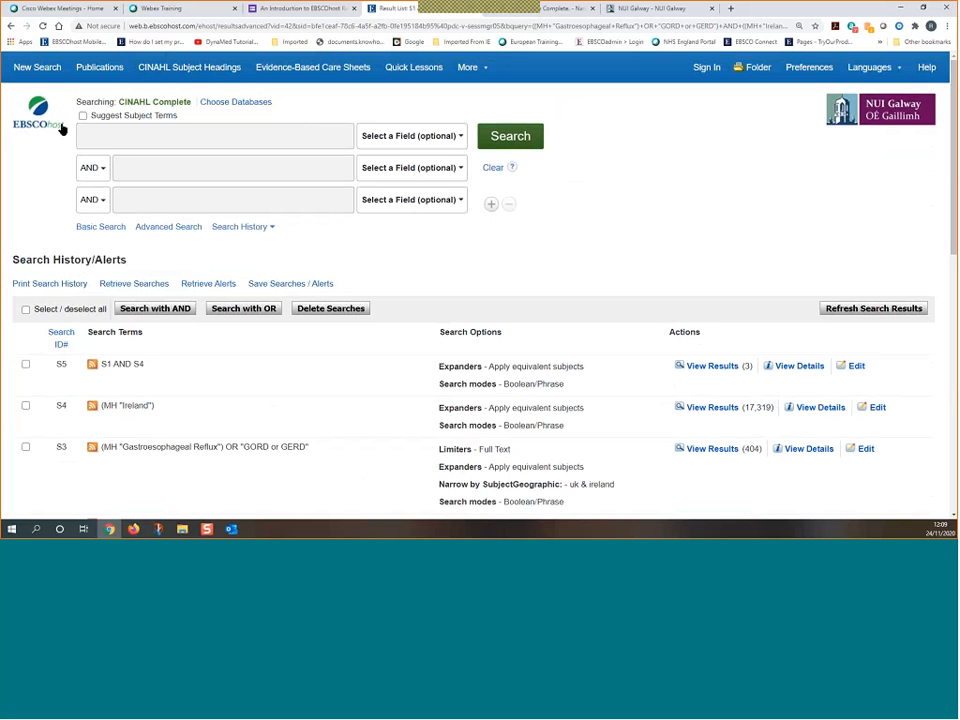
{"action": "left_click", "coordinate": [238, 102]}
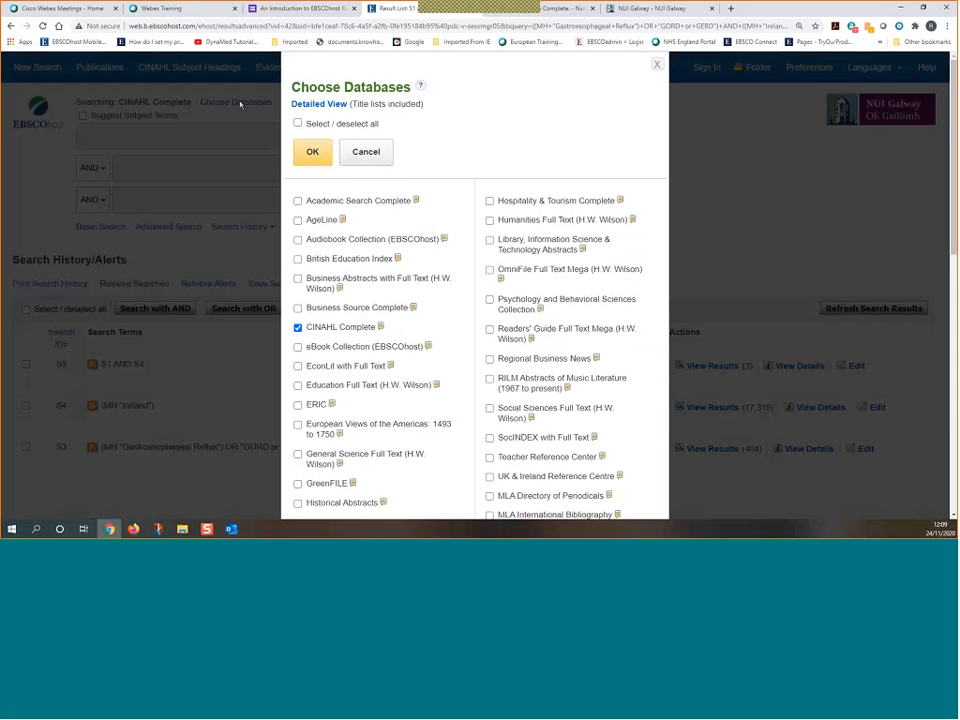
{"action": "left_click", "coordinate": [298, 308]}
{"action": "left_click", "coordinate": [298, 328]}
{"action": "left_click", "coordinate": [312, 152]}
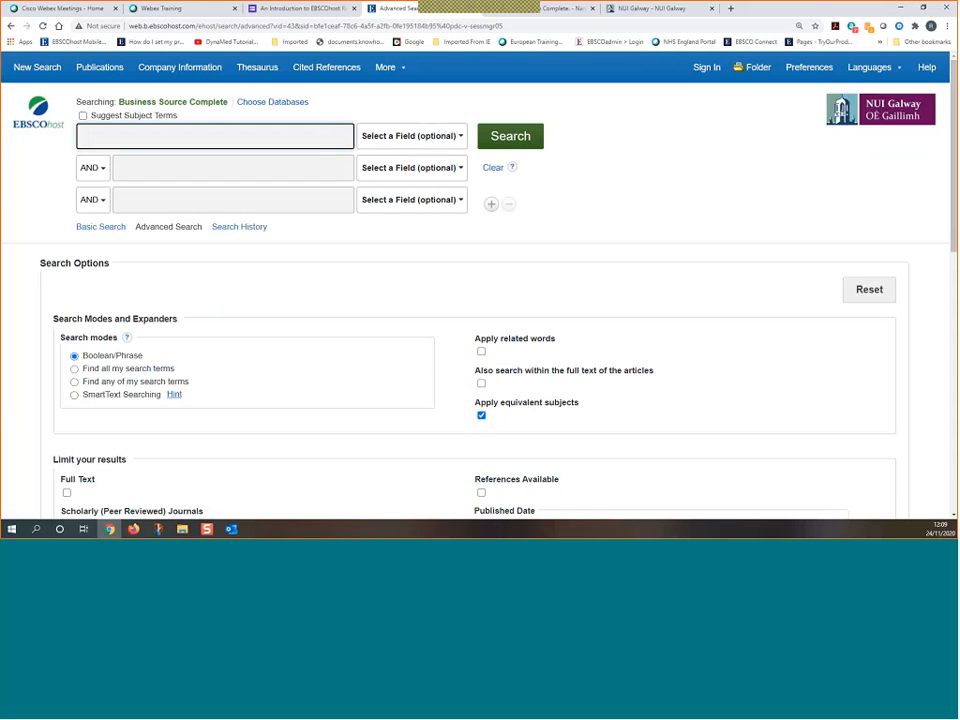
Search for economic austerity with subject term suggestions enabled and look through the suggested Business Thesaurus terms
{"action": "type", "text": "econ"}
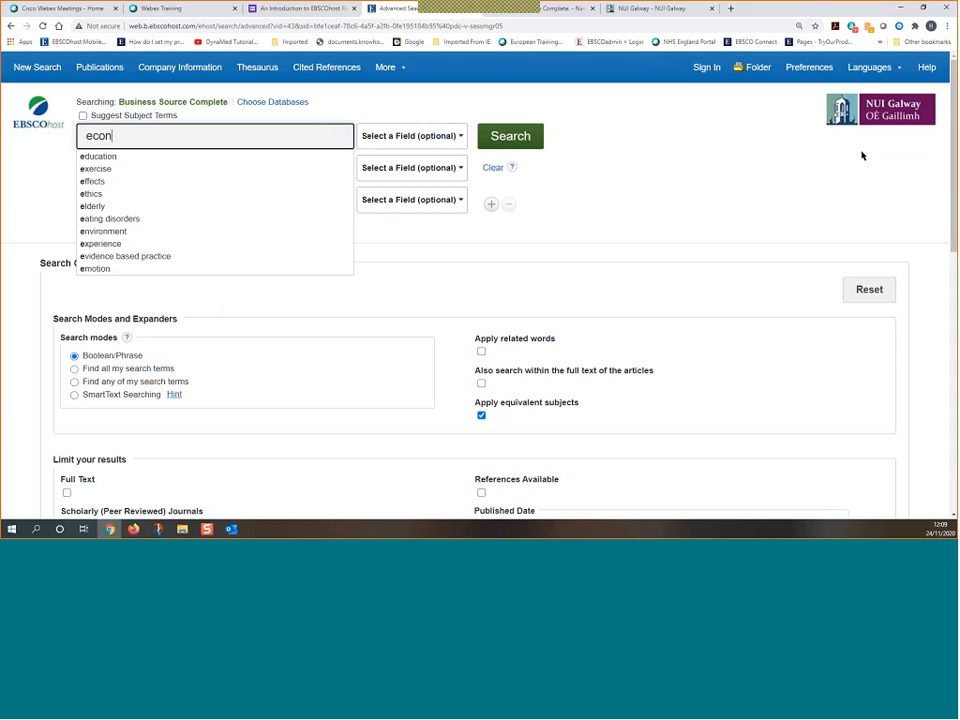
{"action": "type", "text": "omic aust"}
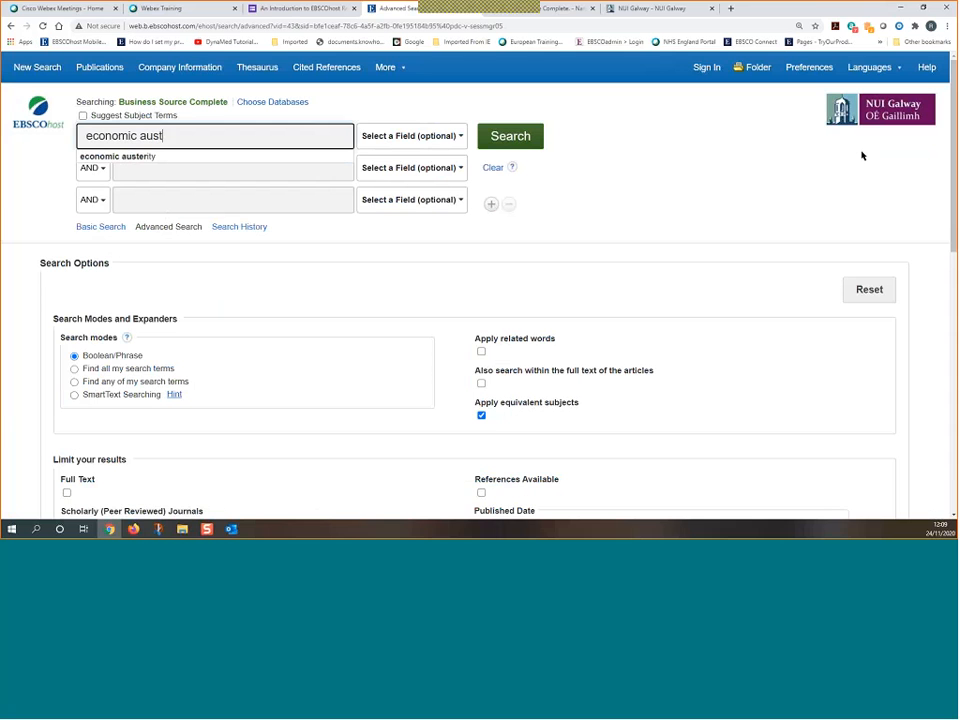
{"action": "type", "text": "erity"}
{"action": "left_click", "coordinate": [82, 115]}
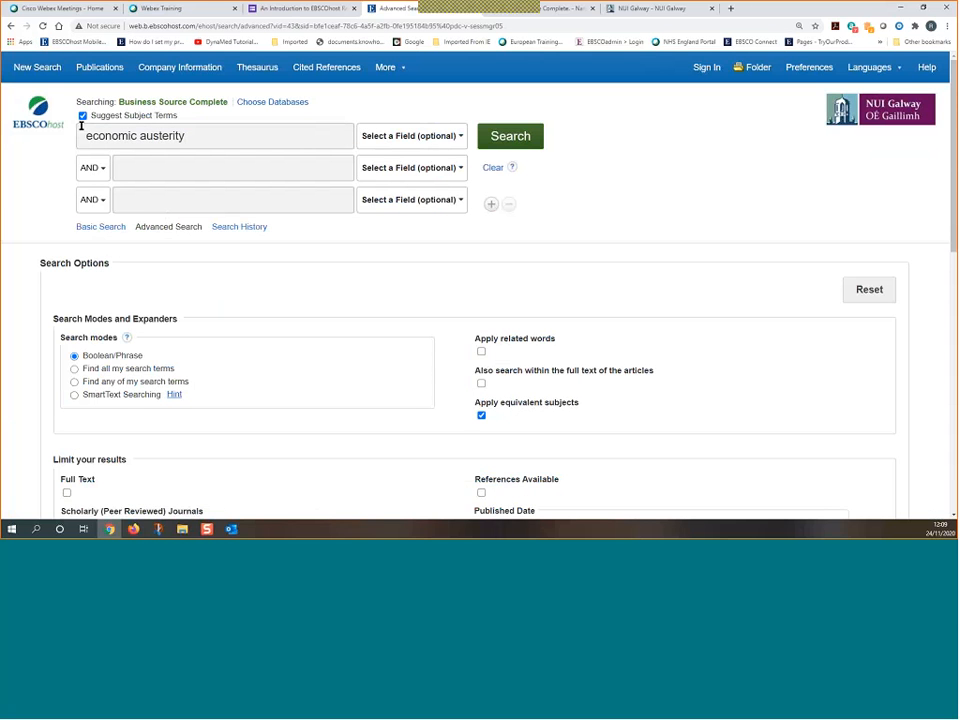
{"action": "left_click", "coordinate": [515, 143]}
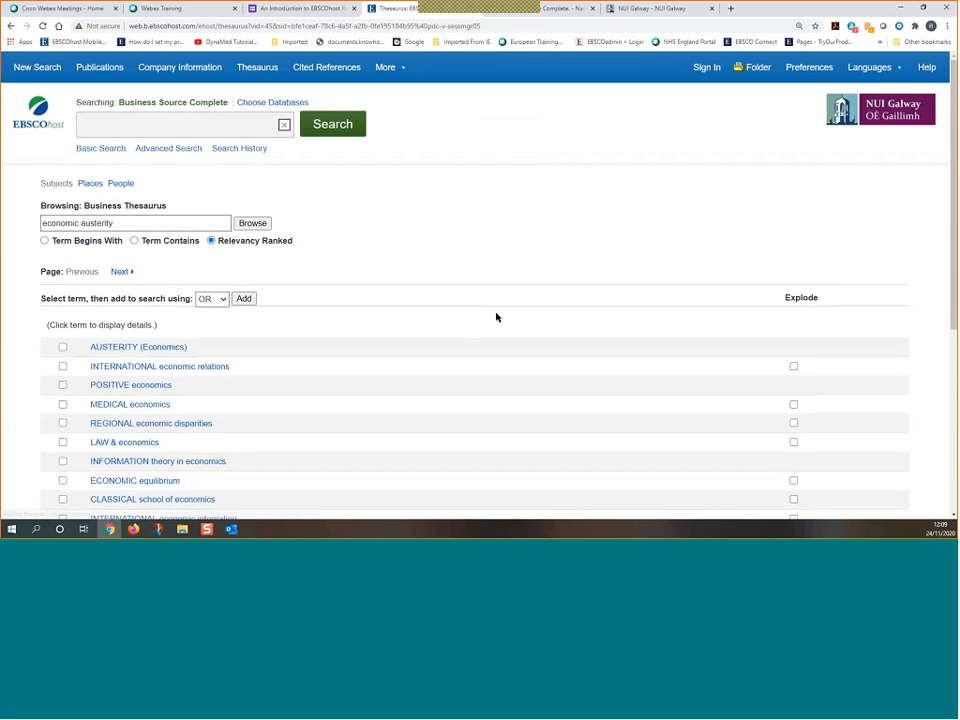
{"action": "scroll", "coordinate": [499, 317], "scroll_direction": "down", "scroll_amount": 2}
{"action": "scroll", "coordinate": [499, 317], "scroll_direction": "down", "scroll_amount": 2}
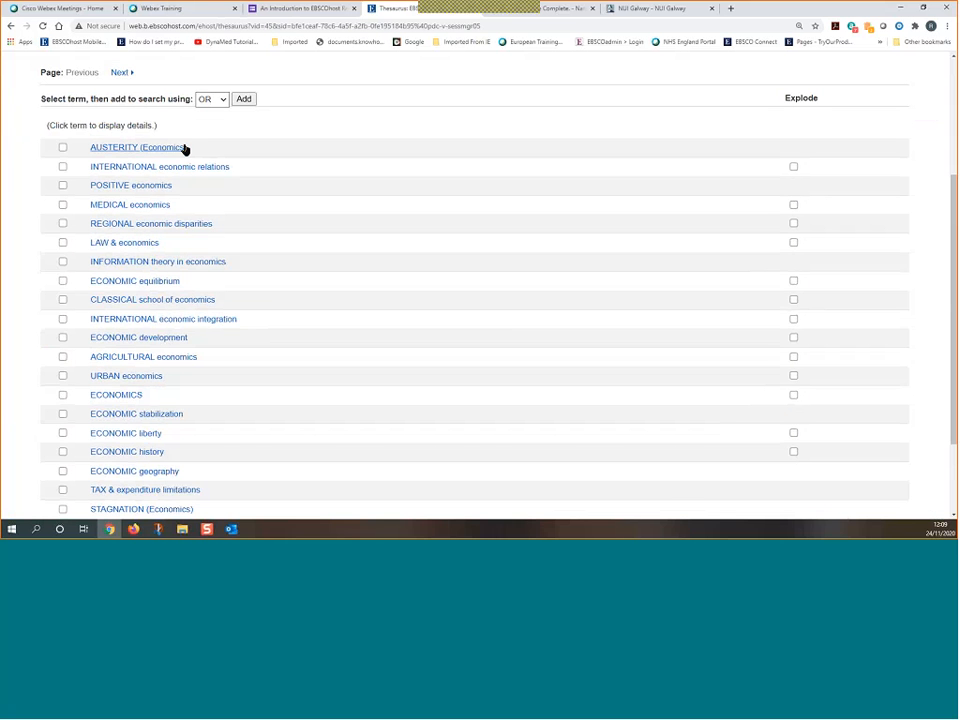
Add the thesaurus term AUSTERITY (Economics) to the search, highlight its DE code and heading, and run the search
{"action": "left_click", "coordinate": [62, 148]}
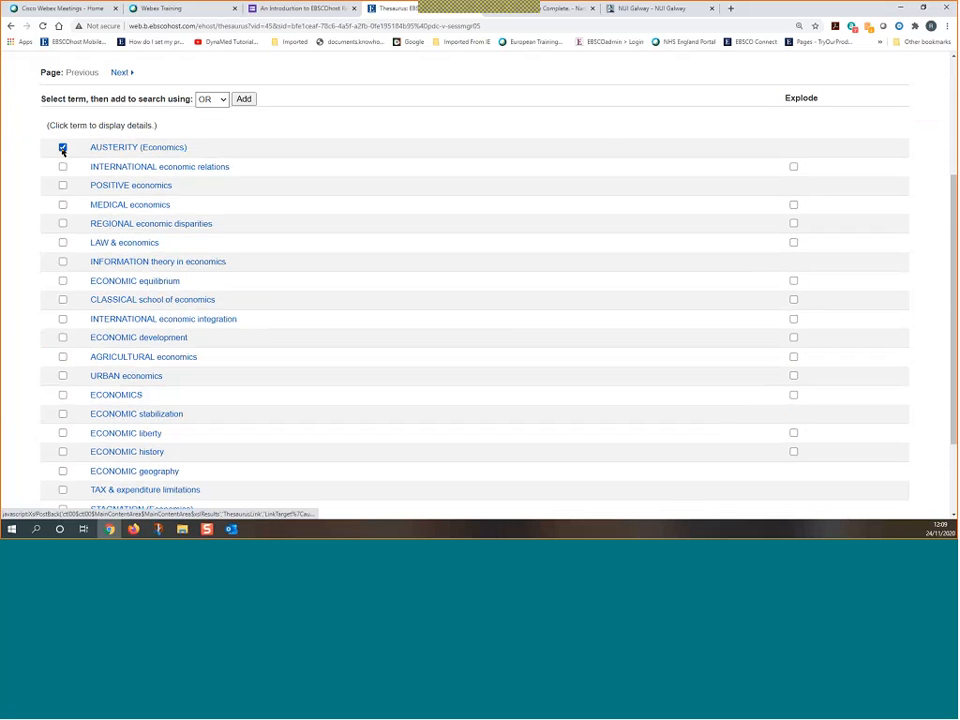
{"action": "scroll", "coordinate": [349, 306], "scroll_direction": "up", "scroll_amount": 3}
{"action": "left_click", "coordinate": [250, 252]}
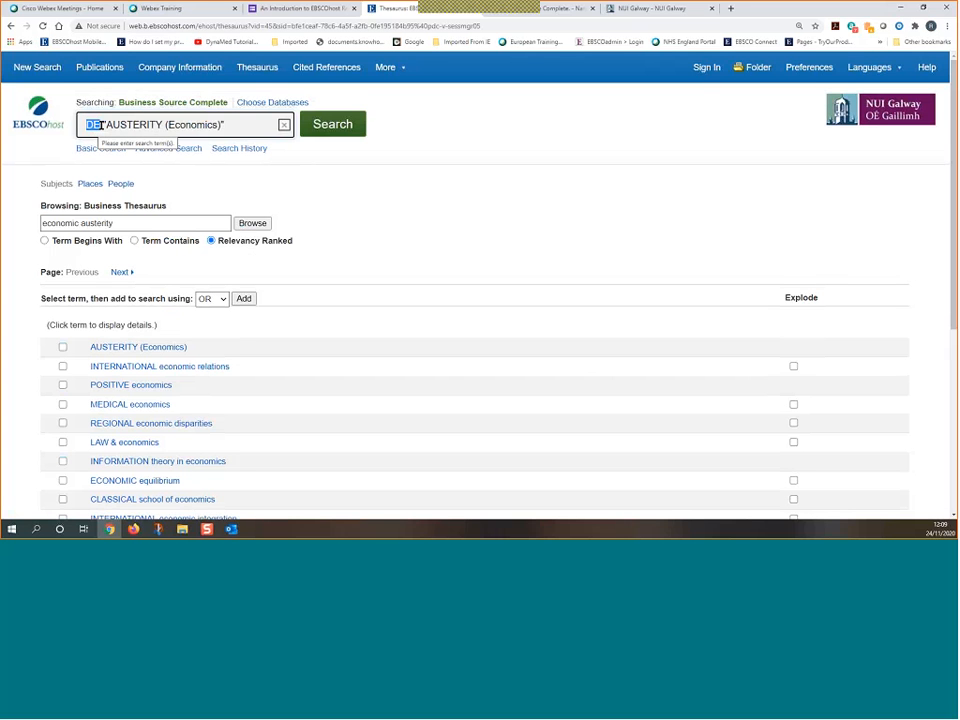
{"action": "left_click_drag", "start_coordinate": [219, 124], "coordinate": [85, 124]}
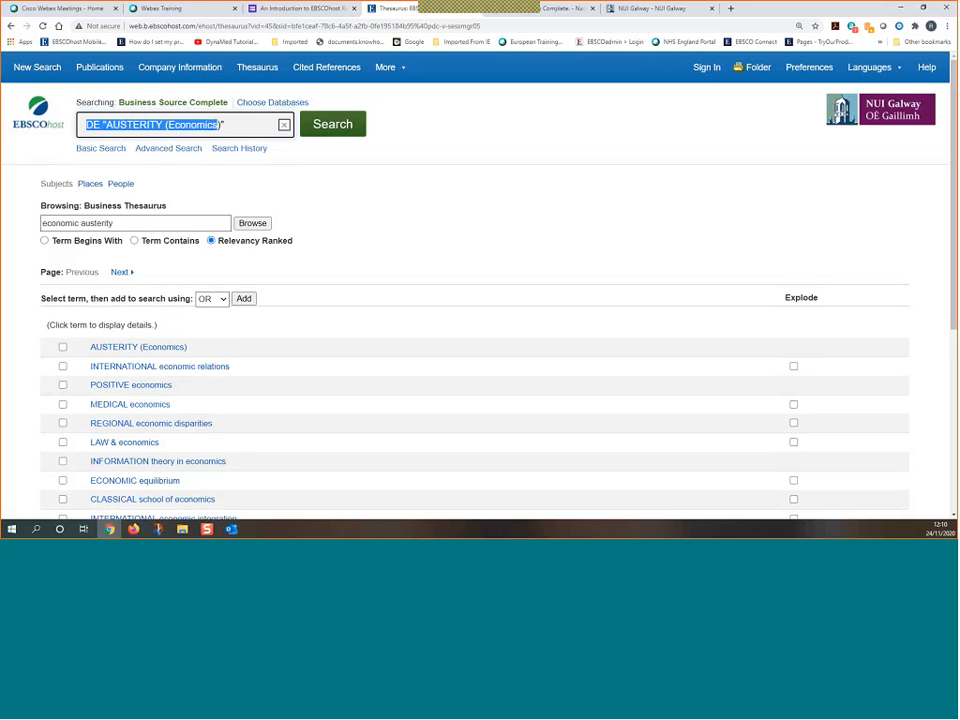
{"action": "left_click", "coordinate": [330, 127]}
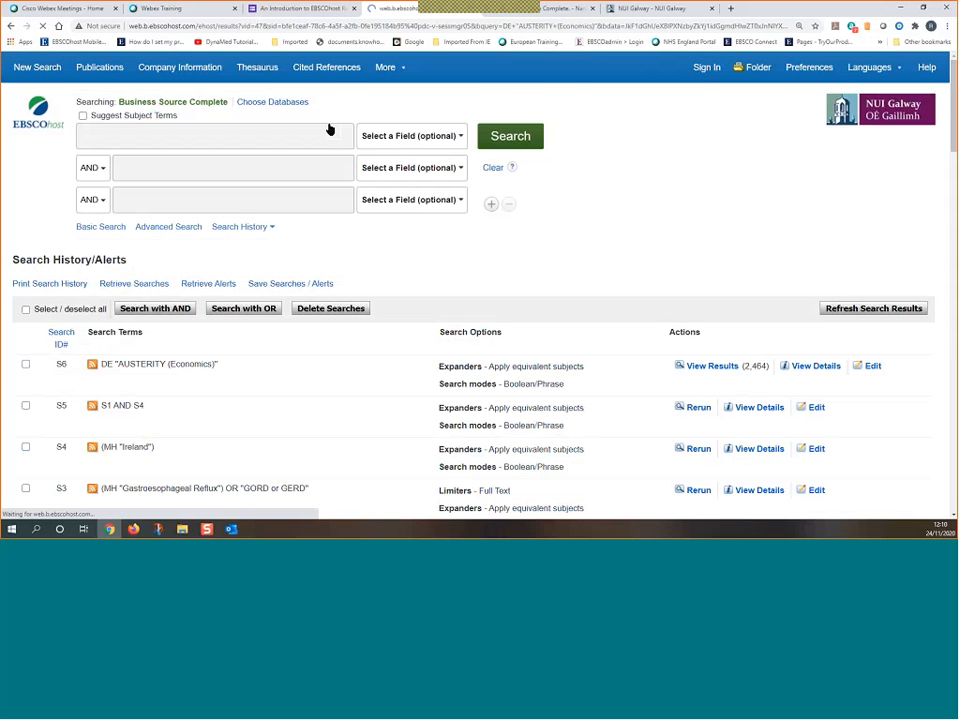
Examine the articles found for AUSTERITY (Economics), their subjects and full-text links, and the search history above them
{"action": "scroll", "coordinate": [327, 421], "scroll_direction": "down", "scroll_amount": 5}
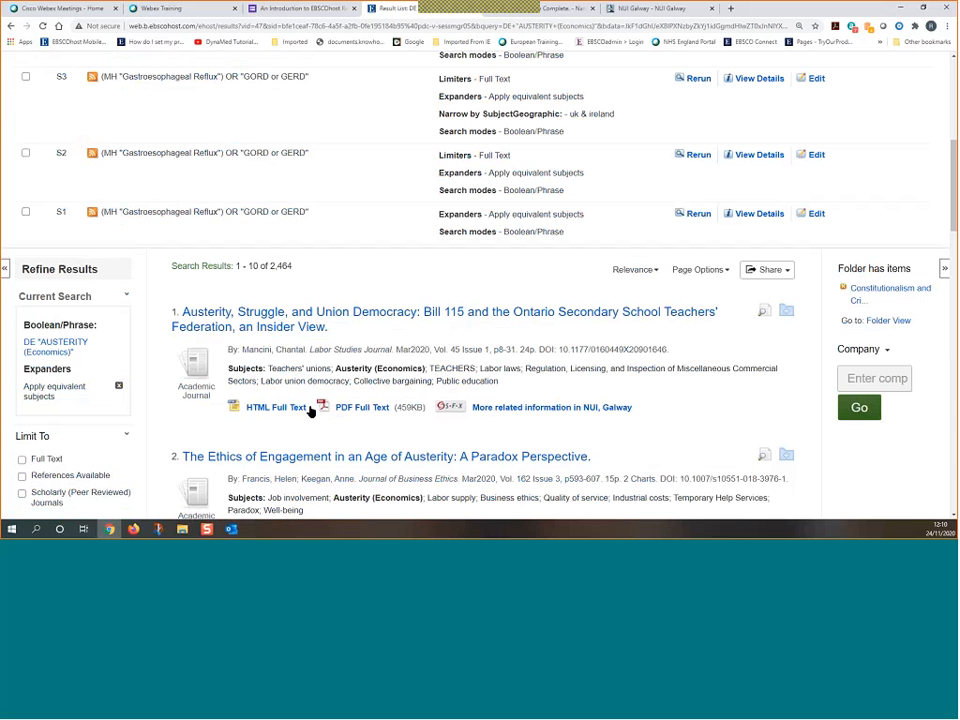
{"action": "scroll", "coordinate": [287, 430], "scroll_direction": "down", "scroll_amount": 1}
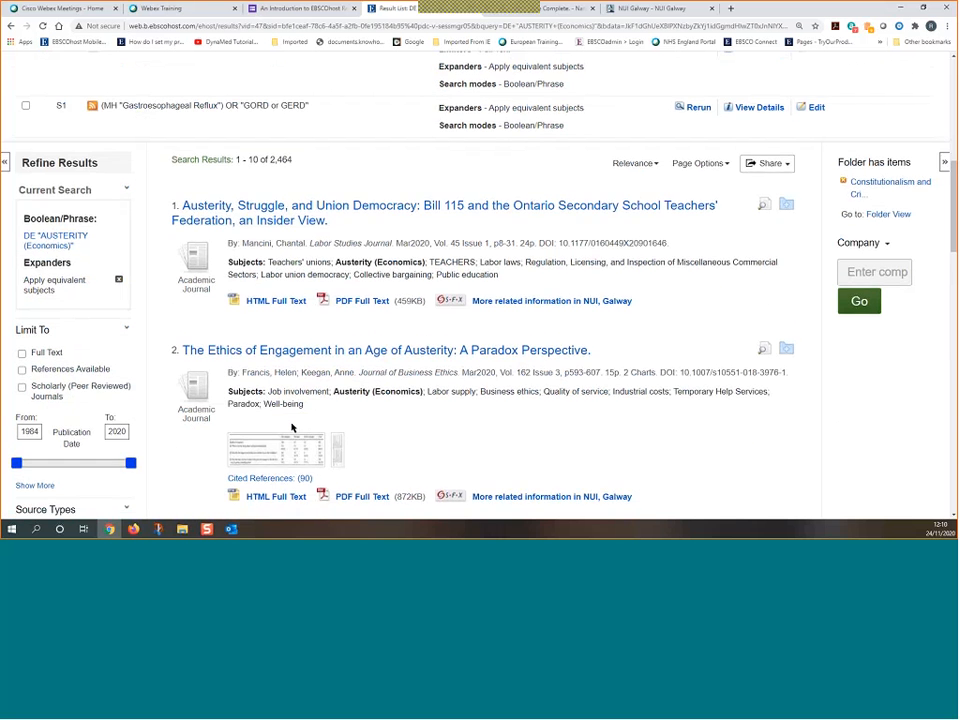
{"action": "scroll", "coordinate": [292, 428], "scroll_direction": "down", "scroll_amount": 3}
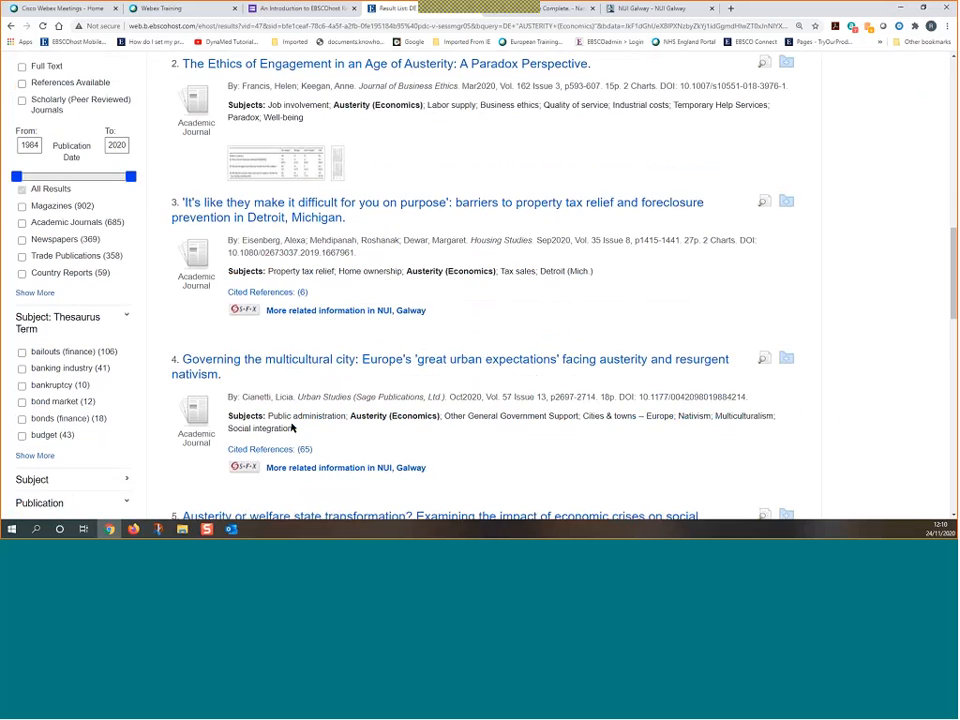
{"action": "scroll", "coordinate": [292, 428], "scroll_direction": "down", "scroll_amount": 1}
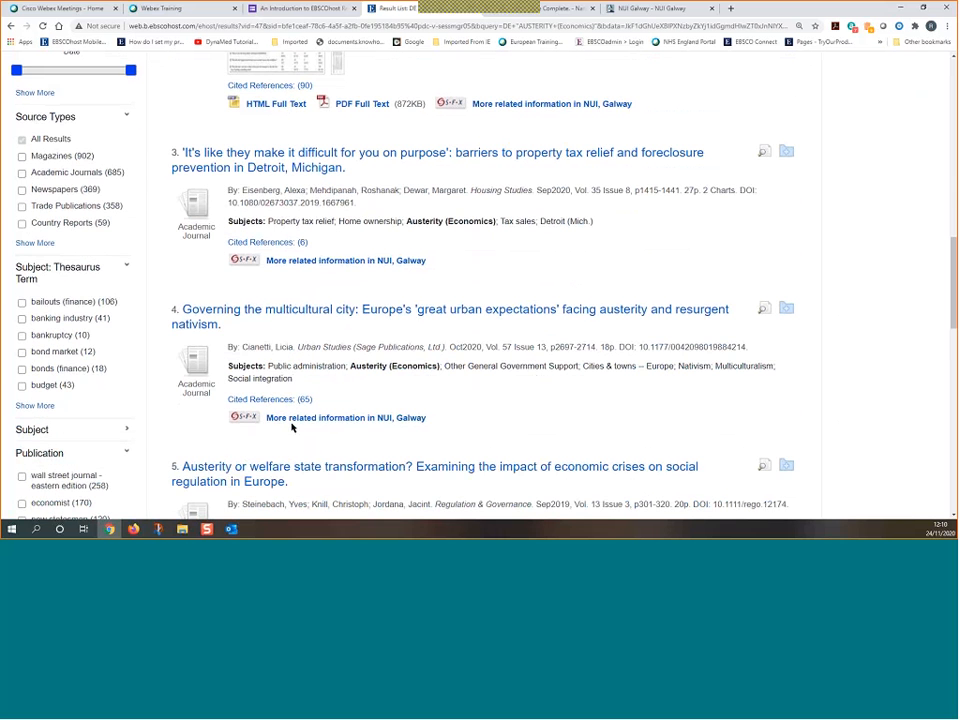
{"action": "scroll", "coordinate": [288, 435], "scroll_direction": "up", "scroll_amount": 7}
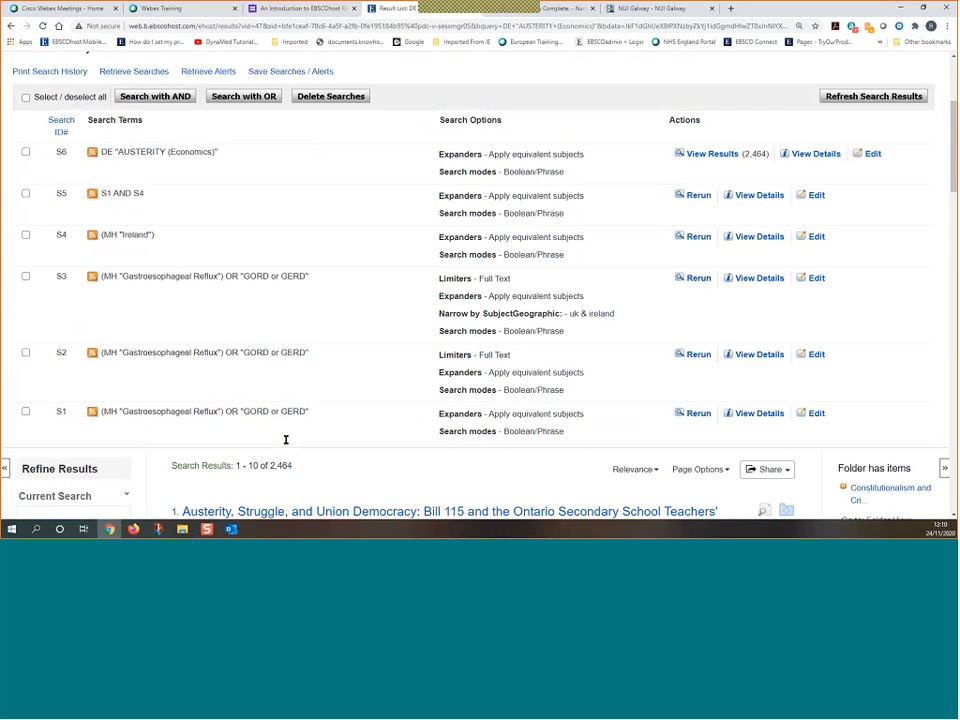
{"action": "scroll", "coordinate": [285, 449], "scroll_direction": "up", "scroll_amount": 1}
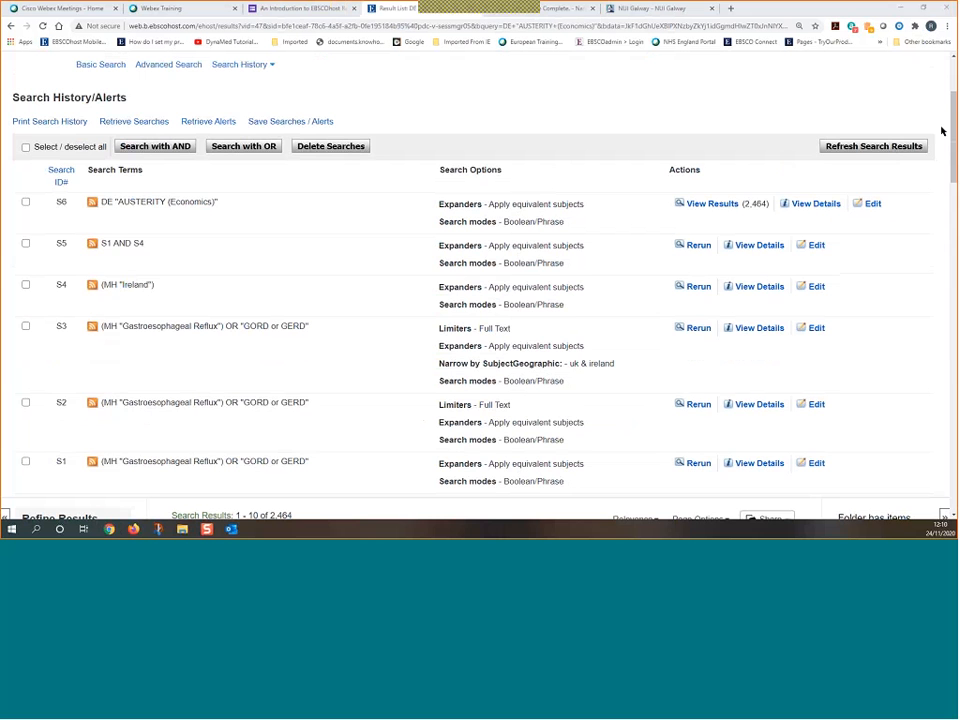
{"action": "scroll", "coordinate": [330, 334], "scroll_direction": "down", "scroll_amount": 4}
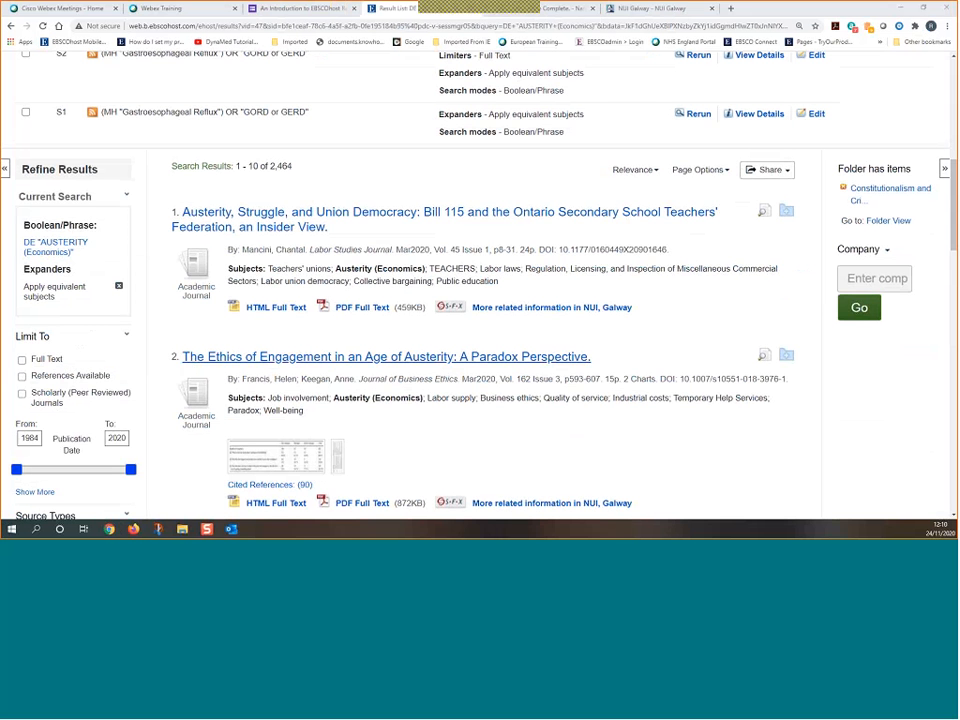
{"action": "scroll", "coordinate": [141, 348], "scroll_direction": "down", "scroll_amount": 1}
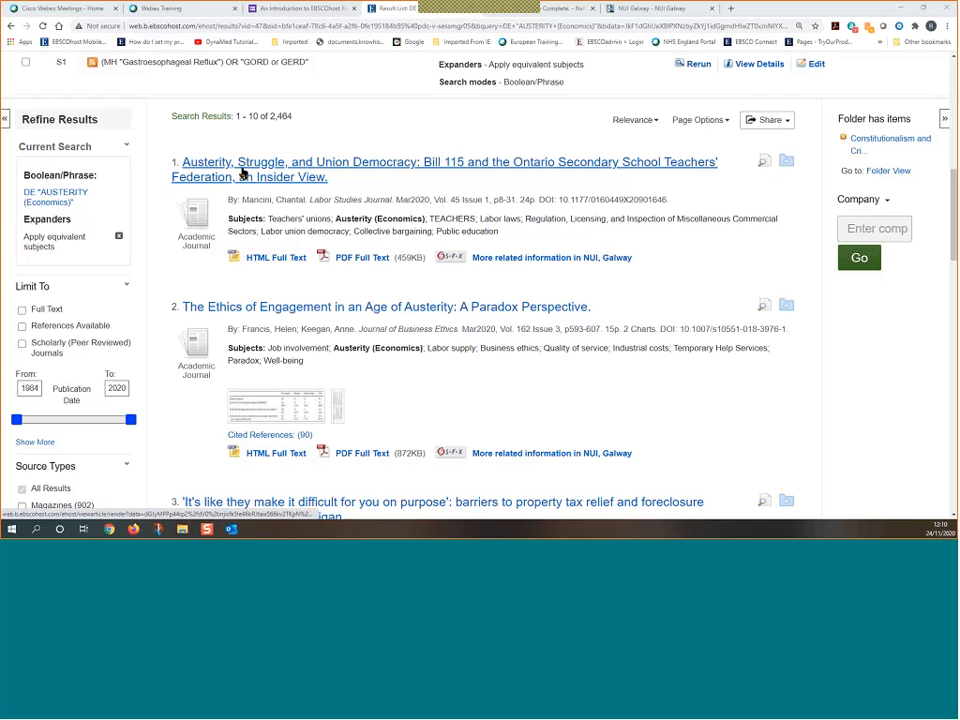
Add the first three articles of the austerity results to the folder
{"action": "left_click", "coordinate": [788, 162]}
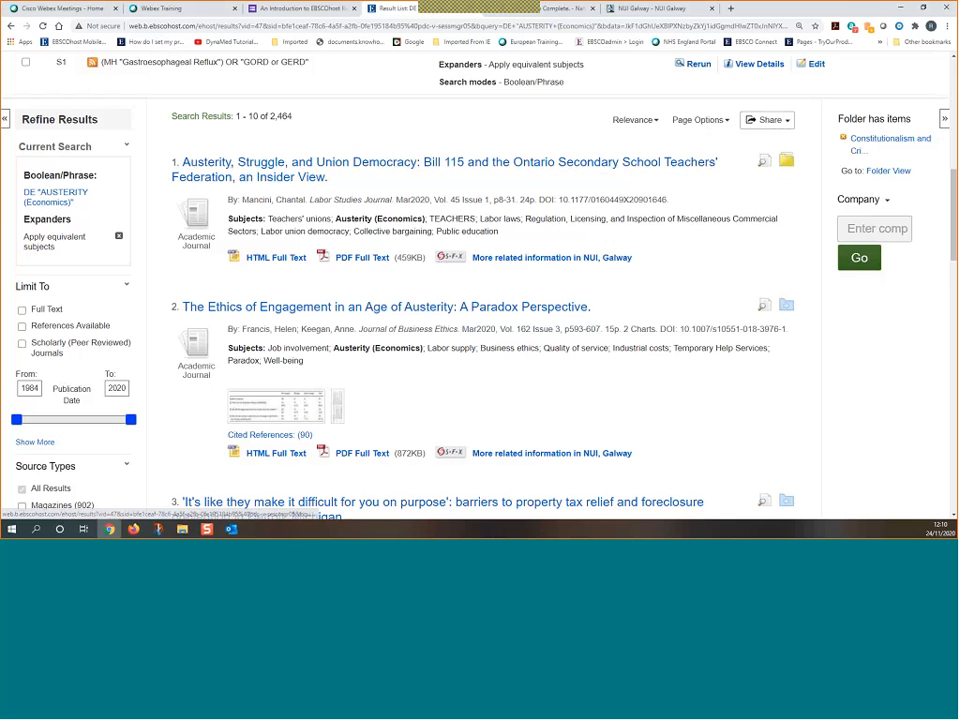
{"action": "left_click", "coordinate": [787, 307]}
{"action": "scroll", "coordinate": [790, 330], "scroll_direction": "down", "scroll_amount": 1}
{"action": "left_click", "coordinate": [786, 401]}
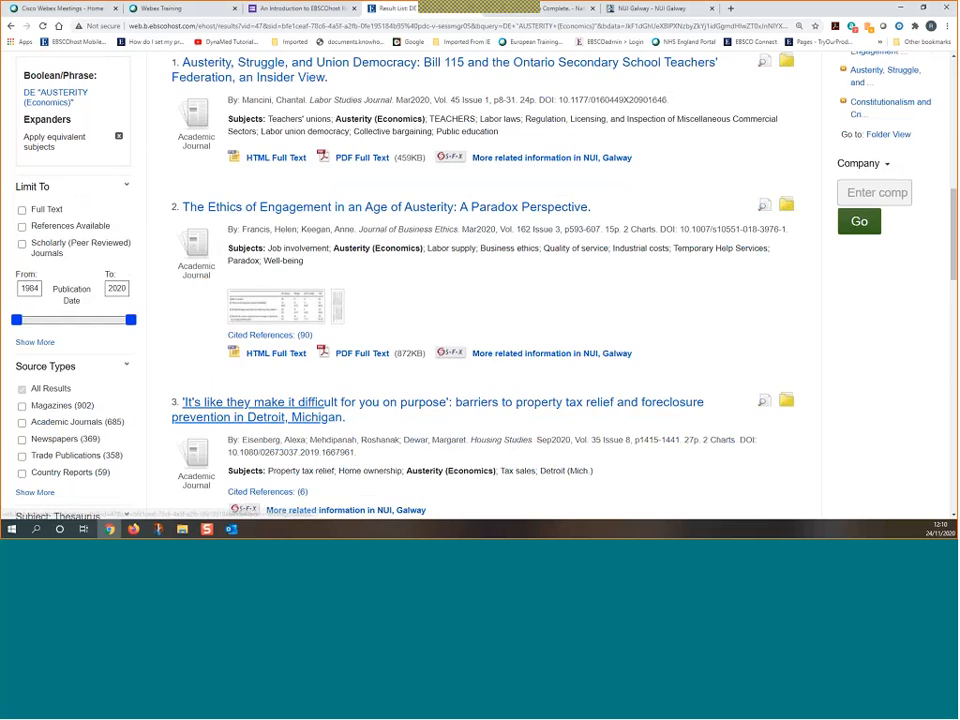
{"action": "scroll", "coordinate": [786, 401], "scroll_direction": "down", "scroll_amount": 1}
{"action": "scroll", "coordinate": [692, 340], "scroll_direction": "up", "scroll_amount": 3}
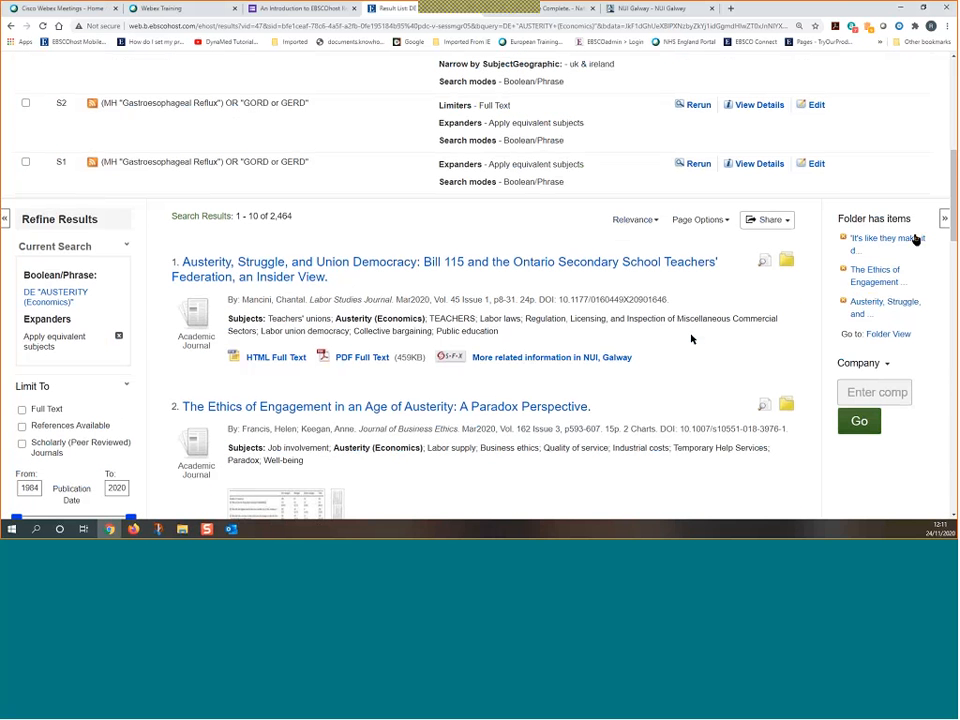
Open the folder, look through its saved articles and their source databases, and return to the result list
{"action": "left_click", "coordinate": [893, 336]}
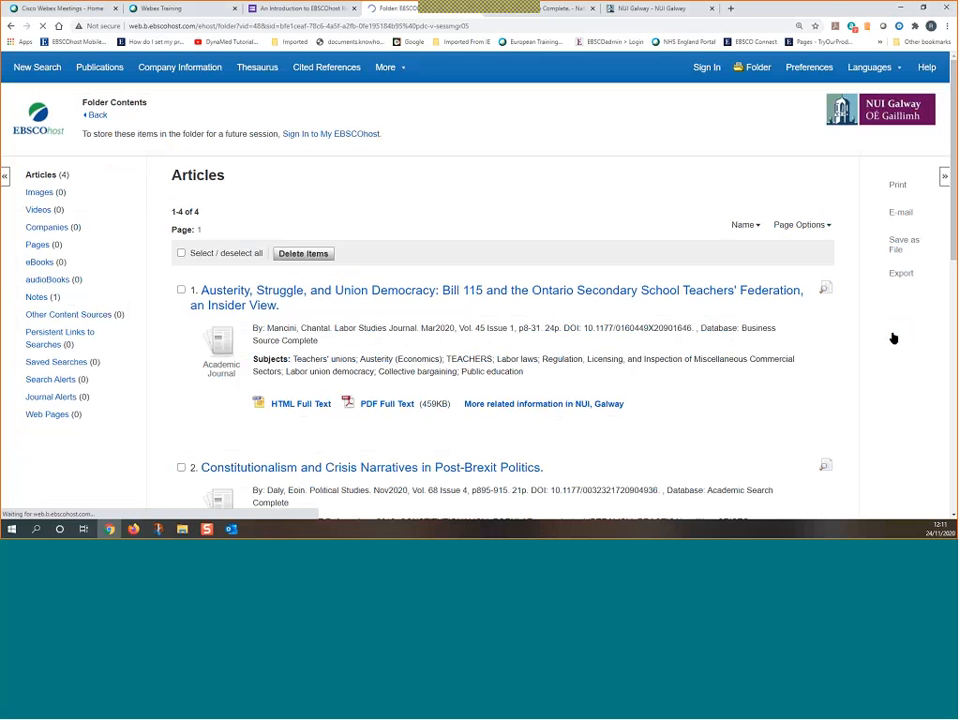
{"action": "scroll", "coordinate": [581, 351], "scroll_direction": "down", "scroll_amount": 2}
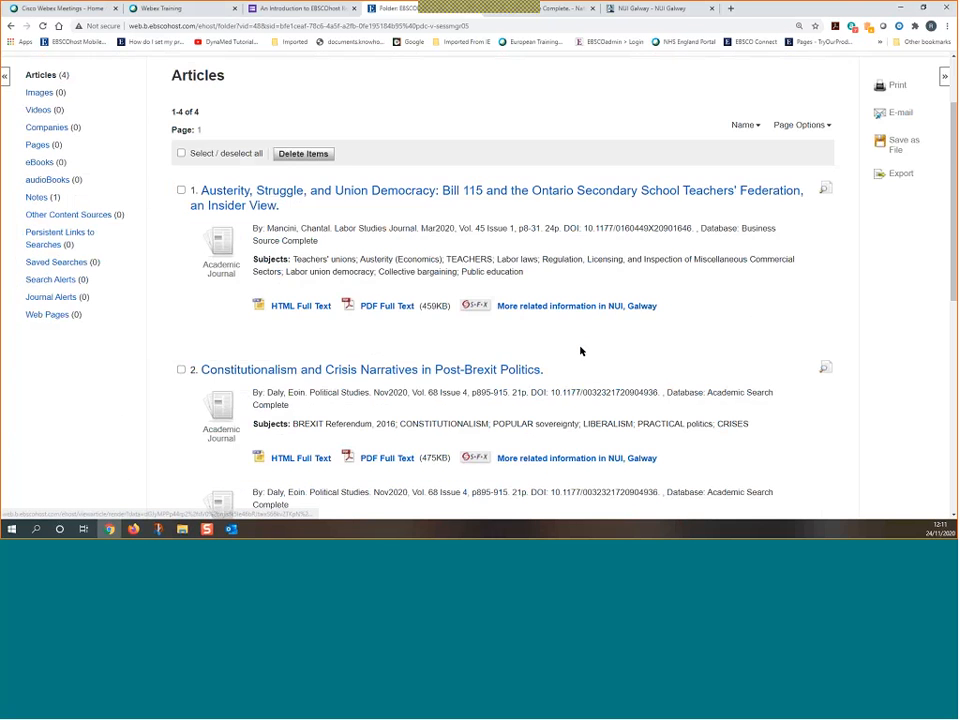
{"action": "scroll", "coordinate": [581, 351], "scroll_direction": "down", "scroll_amount": 4}
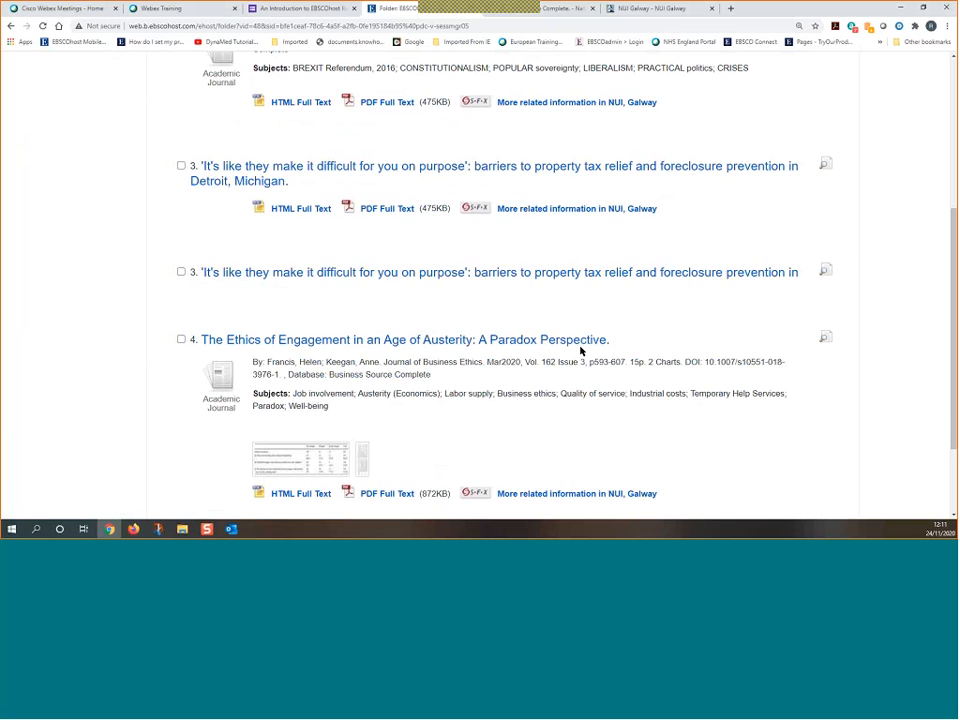
{"action": "scroll", "coordinate": [581, 351], "scroll_direction": "down", "scroll_amount": 3}
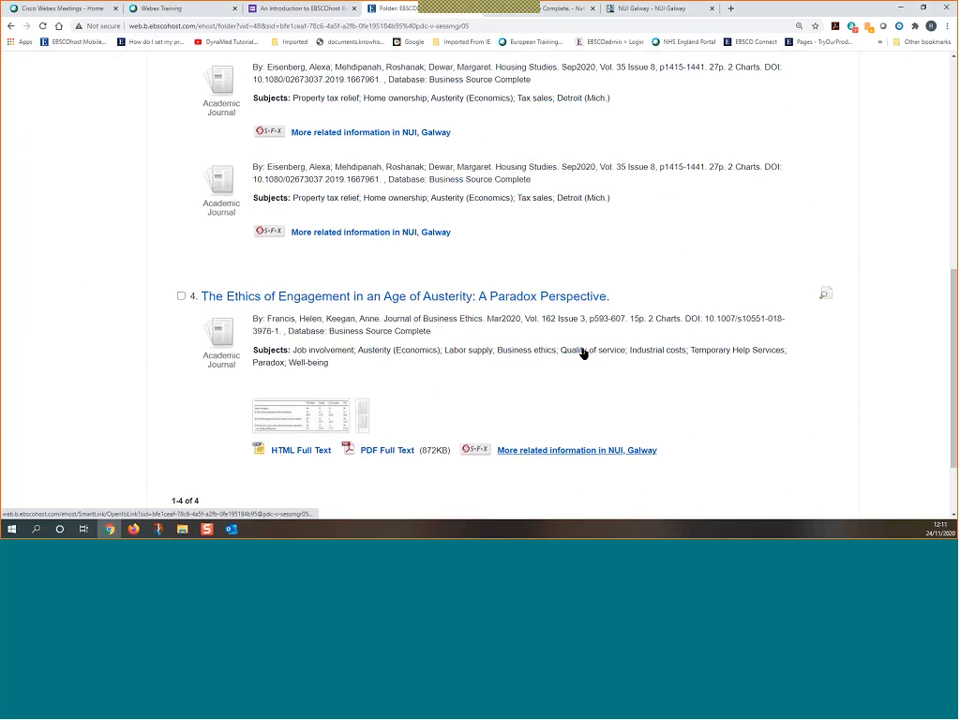
{"action": "scroll", "coordinate": [583, 353], "scroll_direction": "up", "scroll_amount": 2}
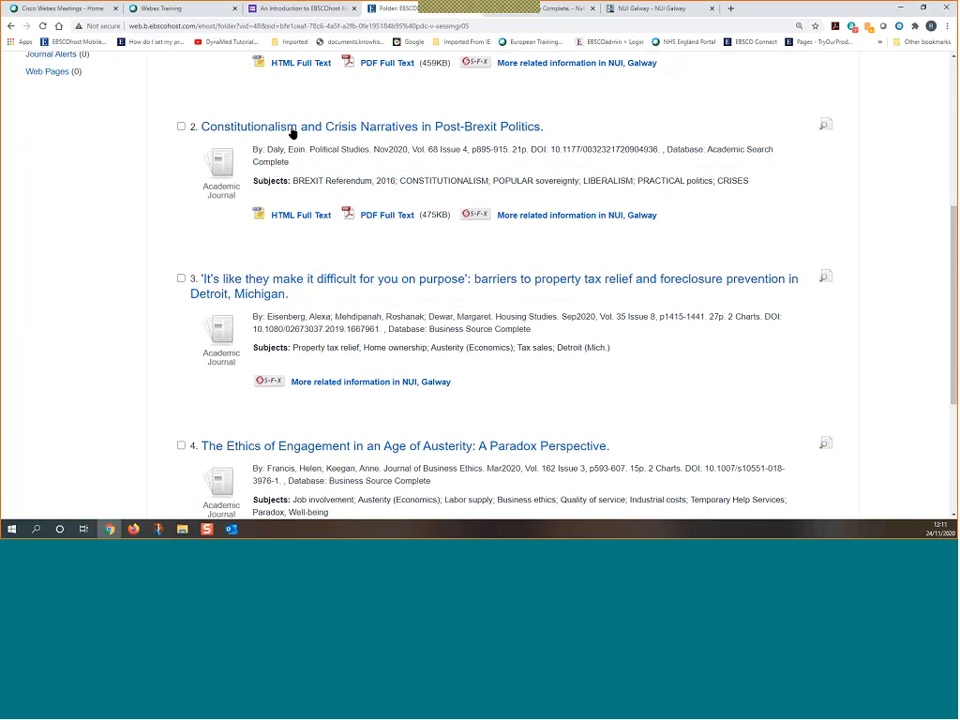
{"action": "scroll", "coordinate": [420, 328], "scroll_direction": "up", "scroll_amount": 3}
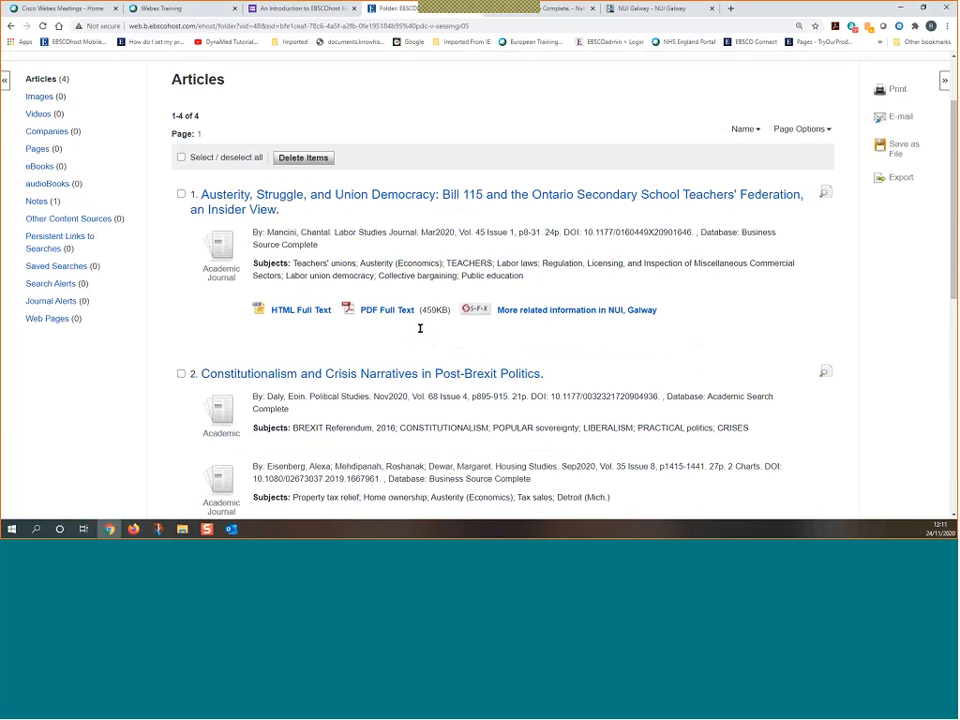
{"action": "scroll", "coordinate": [420, 328], "scroll_direction": "up", "scroll_amount": 1}
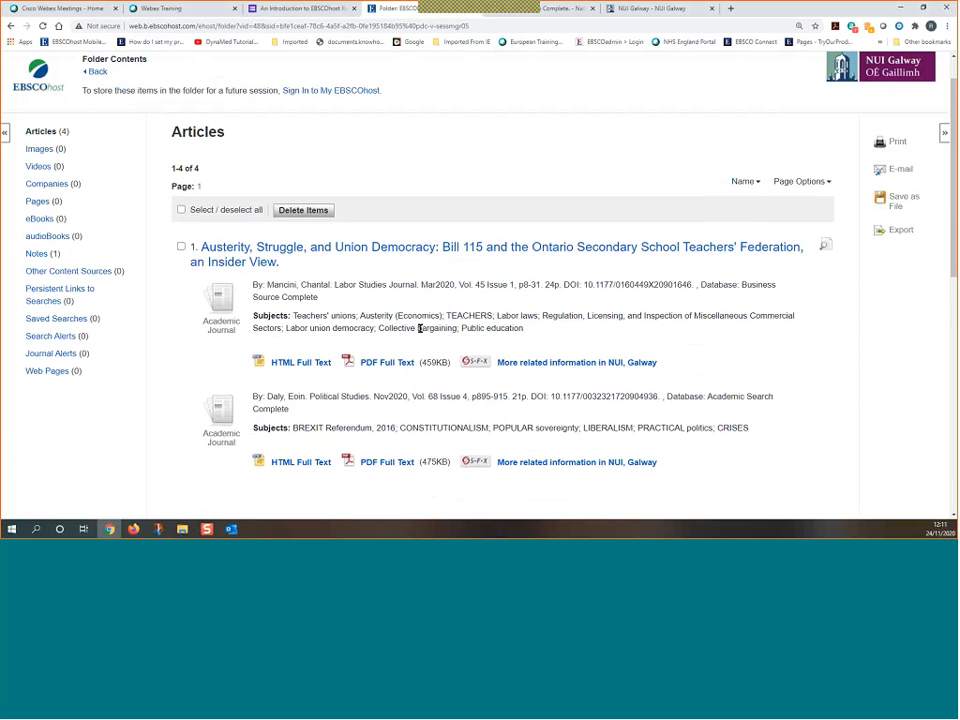
{"action": "left_click", "coordinate": [100, 74]}
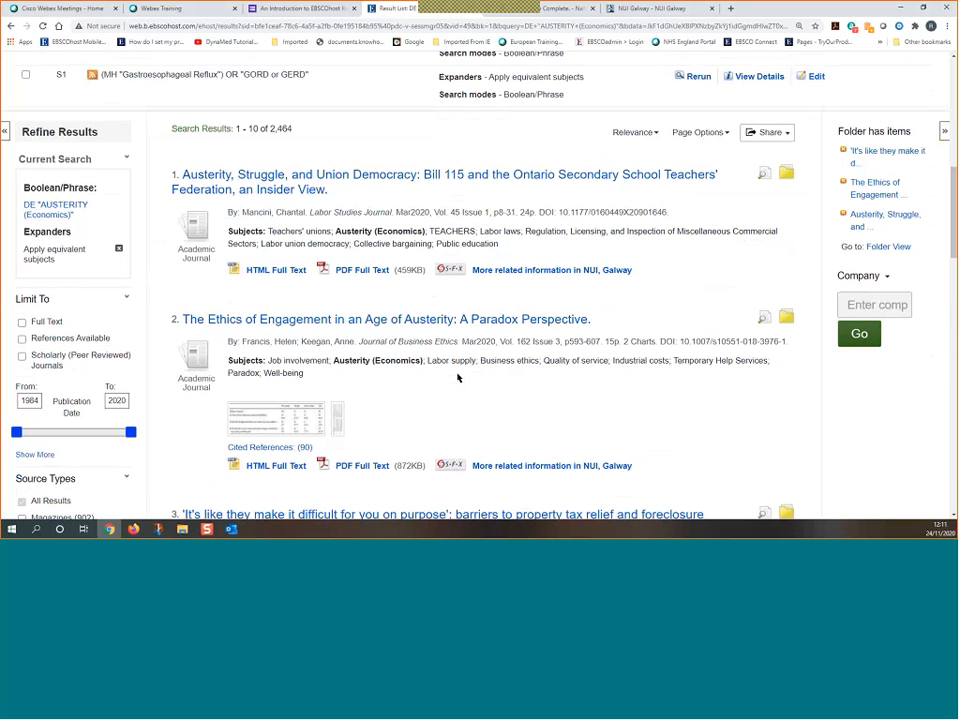
Look over the sharing options and set the result list to 50 results per page
{"action": "left_click", "coordinate": [772, 140]}
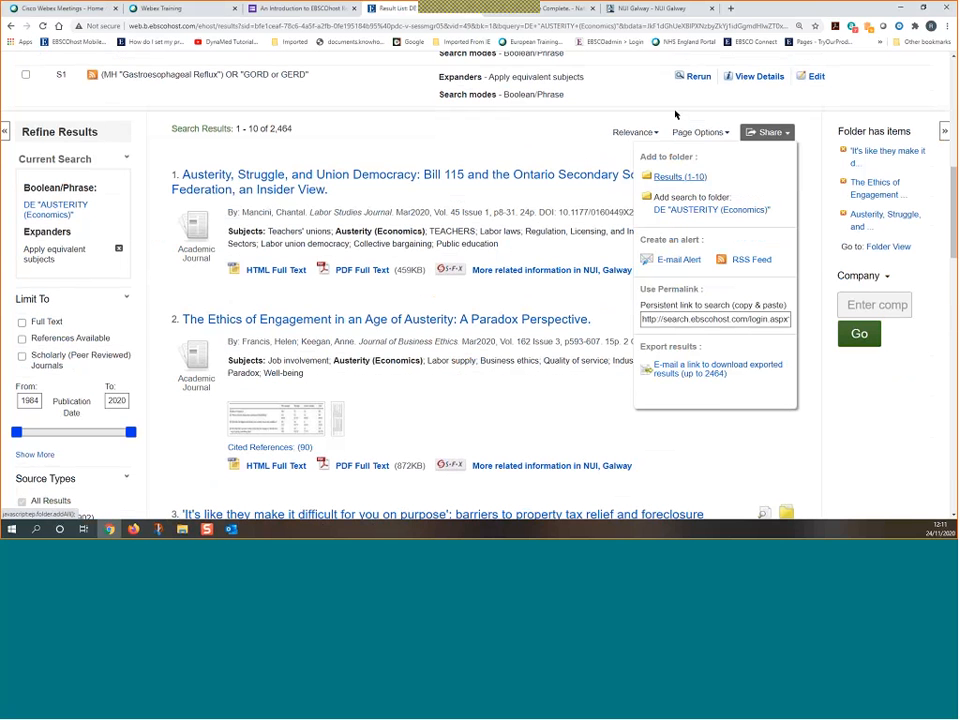
{"action": "left_click", "coordinate": [705, 132]}
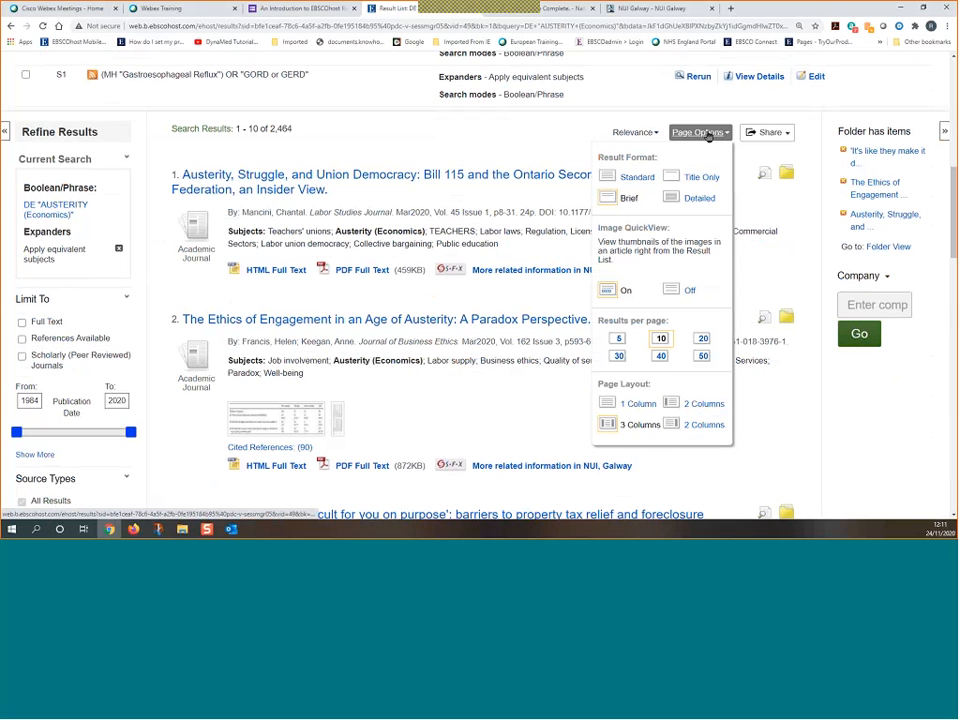
{"action": "left_click", "coordinate": [703, 357]}
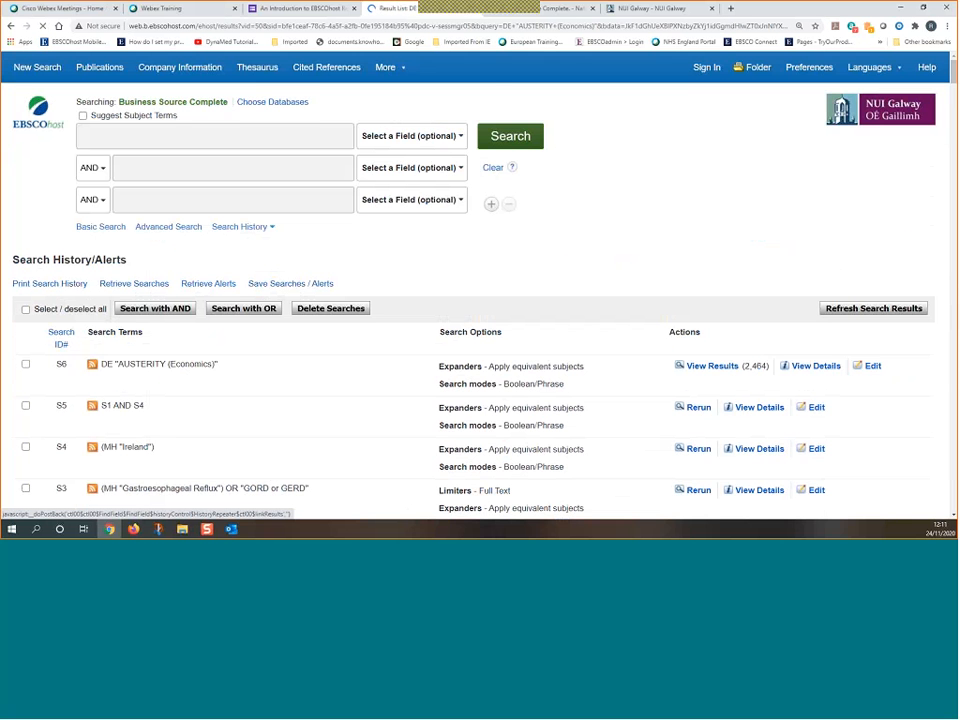
Add all results 1-50 on the page to the folder at once
{"action": "scroll", "coordinate": [495, 338], "scroll_direction": "down", "scroll_amount": 5}
{"action": "left_click", "coordinate": [769, 132]}
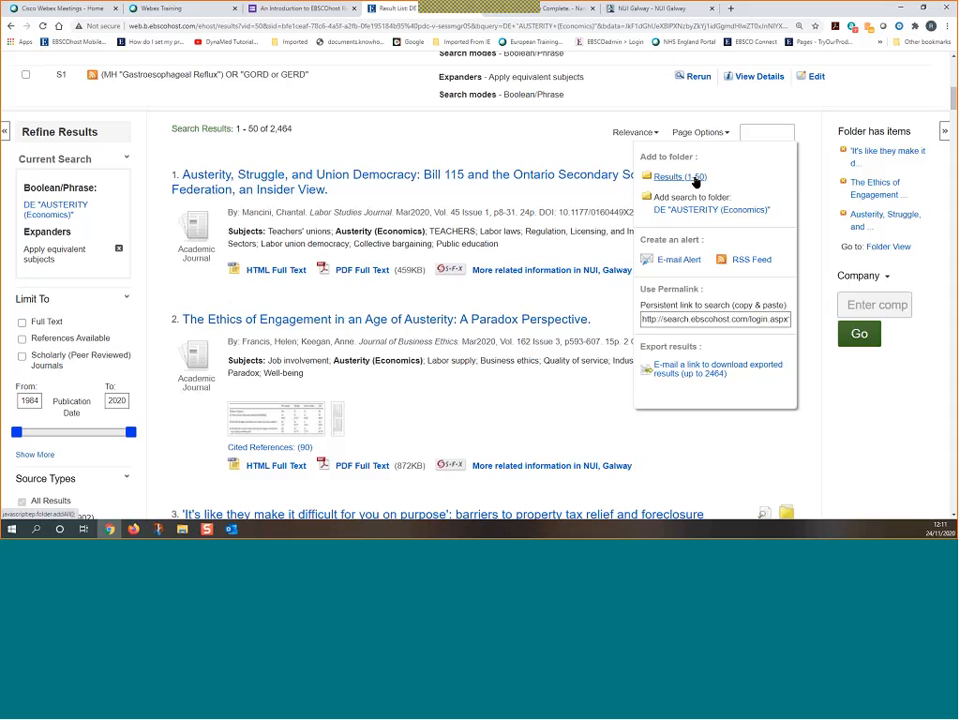
{"action": "left_click", "coordinate": [694, 180]}
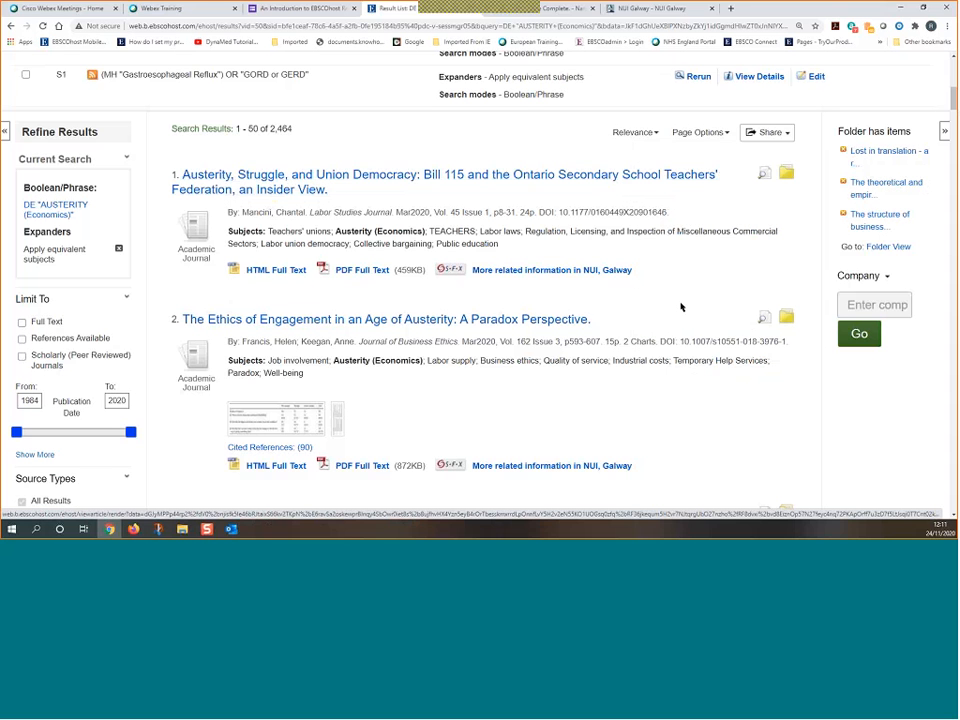
Open the folder contents again and look through the enlarged list of saved articles
{"action": "scroll", "coordinate": [681, 307], "scroll_direction": "up", "scroll_amount": 2}
{"action": "scroll", "coordinate": [681, 307], "scroll_direction": "up", "scroll_amount": 4}
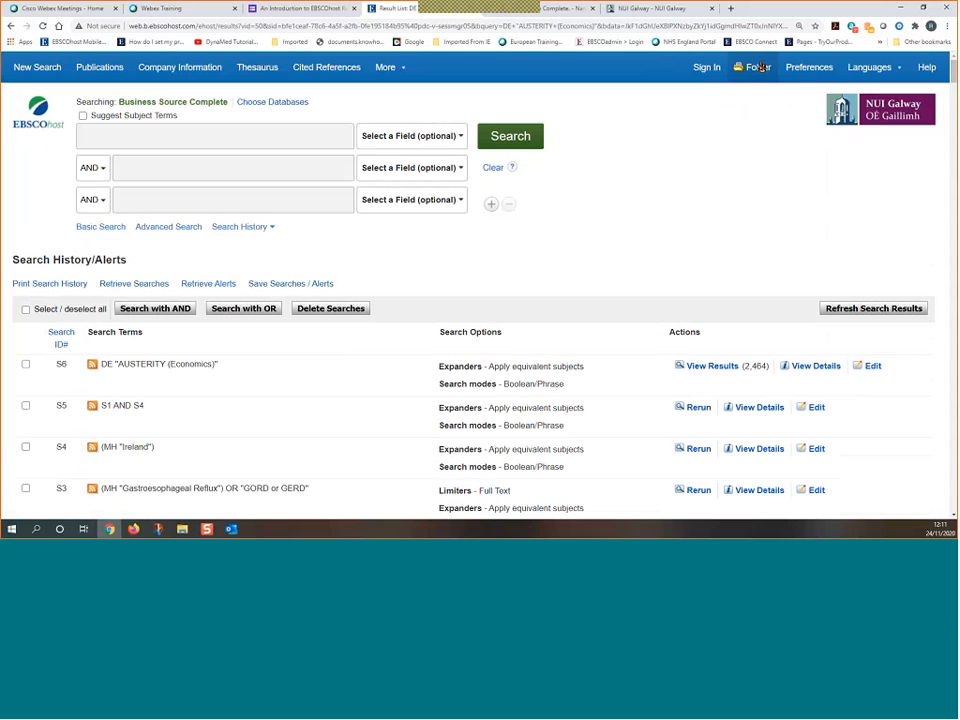
{"action": "left_click", "coordinate": [762, 70]}
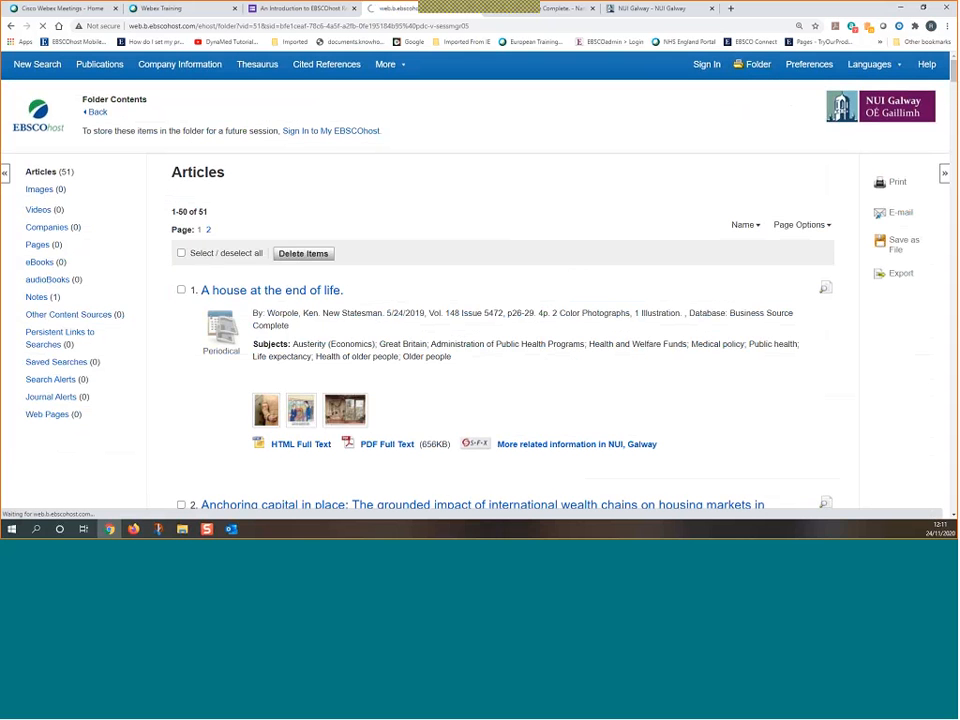
{"action": "scroll", "coordinate": [489, 411], "scroll_direction": "down", "scroll_amount": 5}
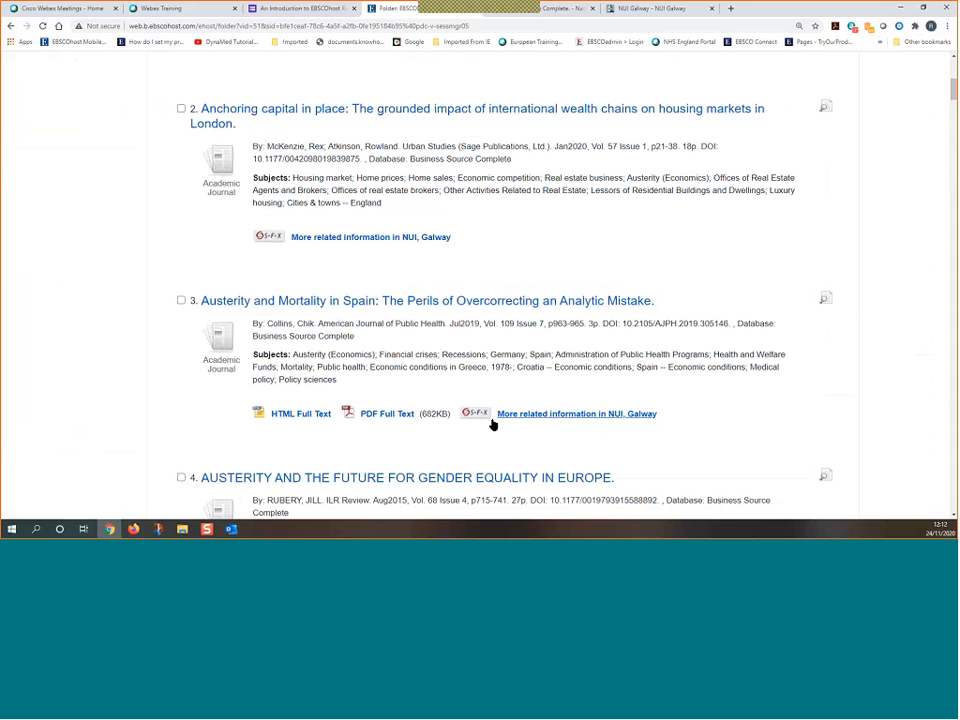
{"action": "scroll", "coordinate": [490, 420], "scroll_direction": "down", "scroll_amount": 4}
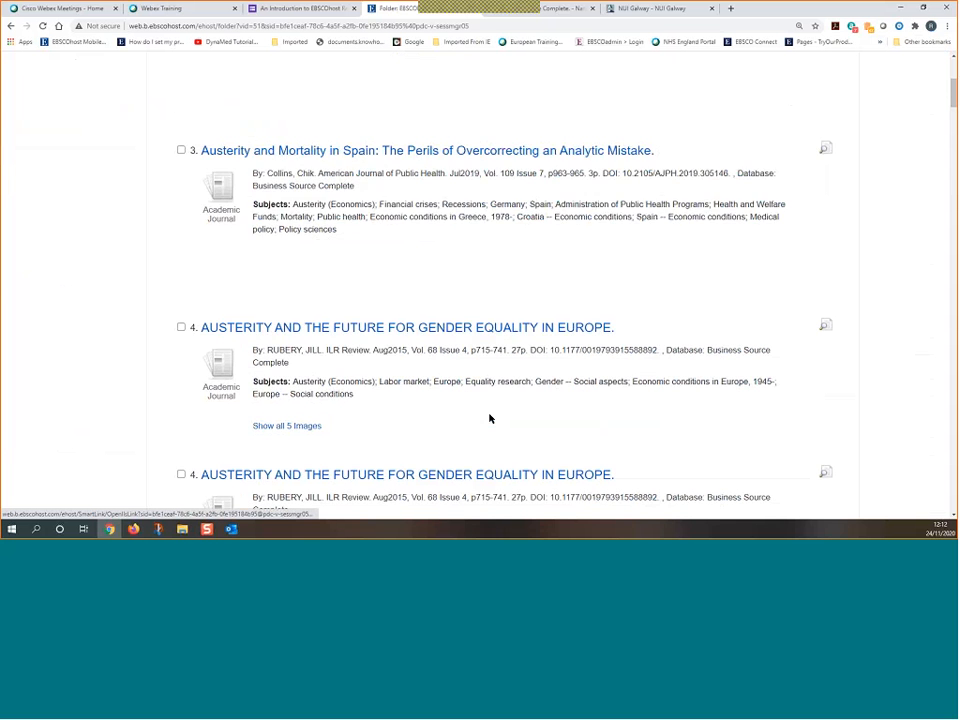
{"action": "scroll", "coordinate": [489, 418], "scroll_direction": "down", "scroll_amount": 3}
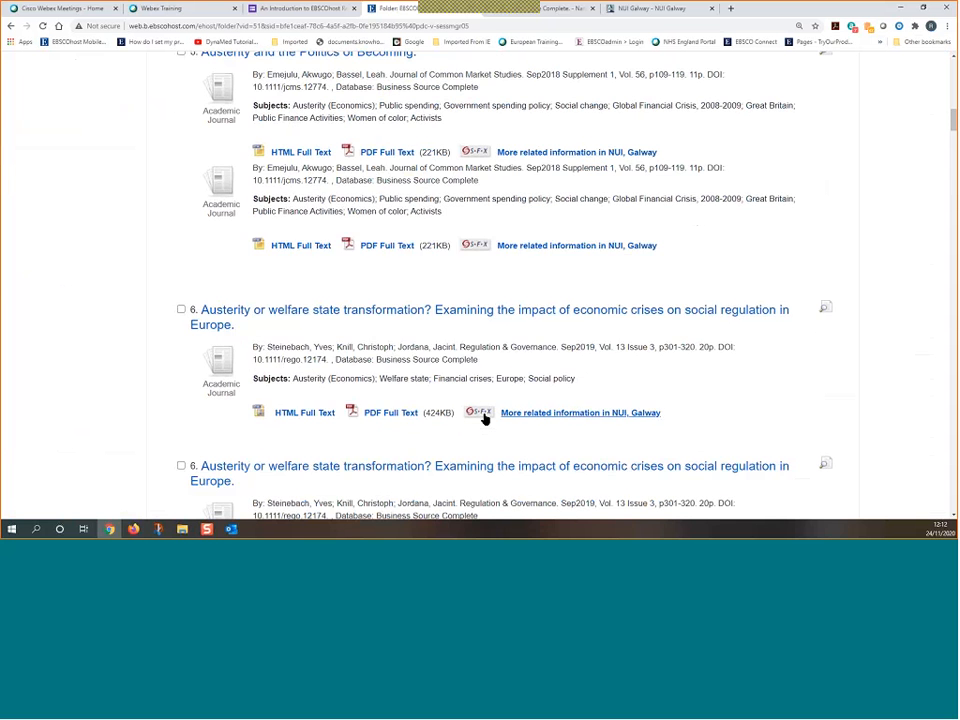
{"action": "scroll", "coordinate": [484, 420], "scroll_direction": "up", "scroll_amount": 10}
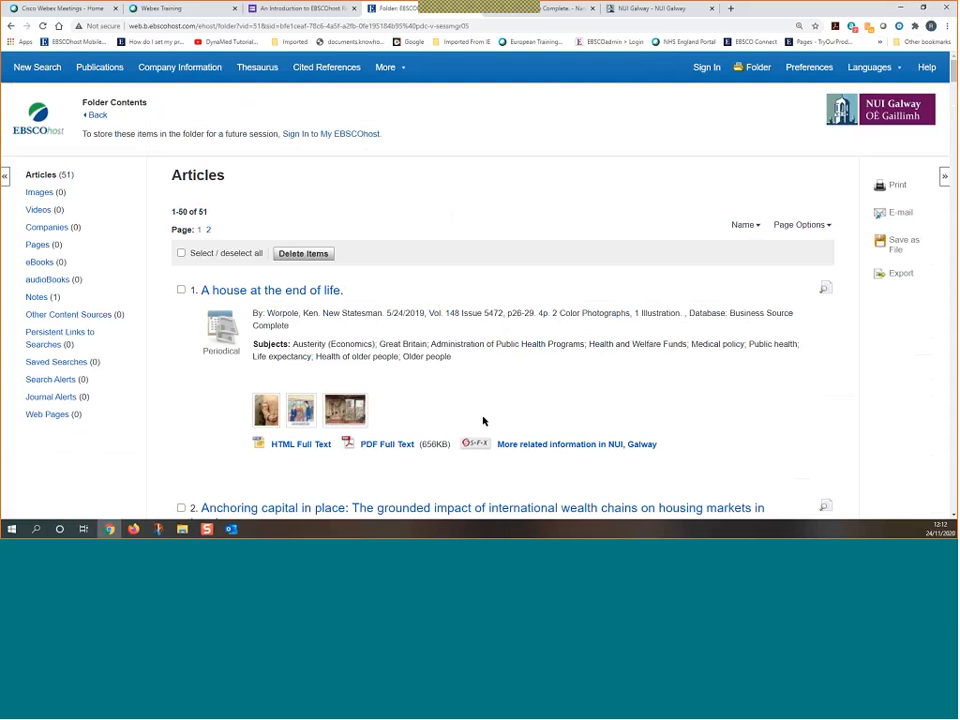
Select all the articles on the folder page and open them for e-mailing
{"action": "left_click", "coordinate": [181, 254]}
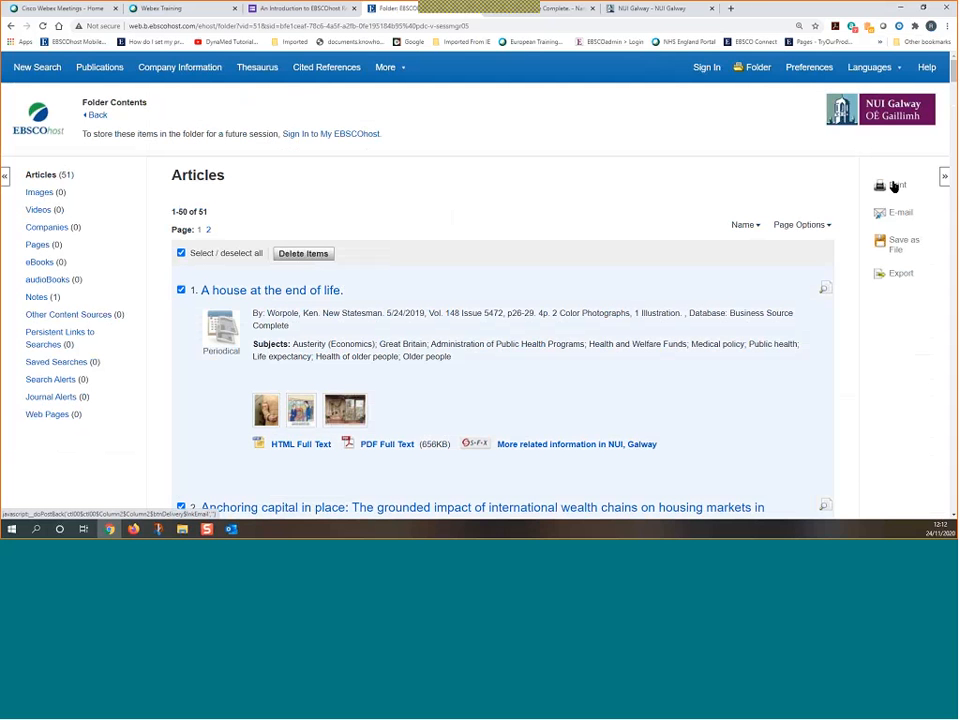
{"action": "left_click", "coordinate": [900, 215]}
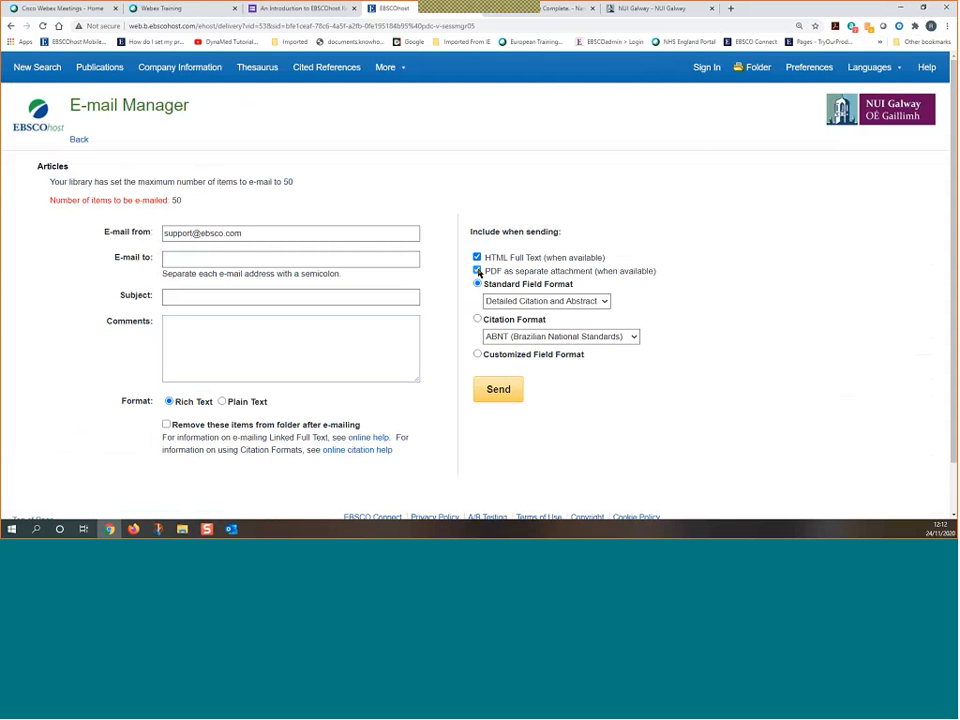
Exclude the separate PDF attachments from the e-mail, set the citation format to Harvard, and activate the recipient field
{"action": "left_click", "coordinate": [477, 271]}
{"action": "left_click", "coordinate": [560, 336]}
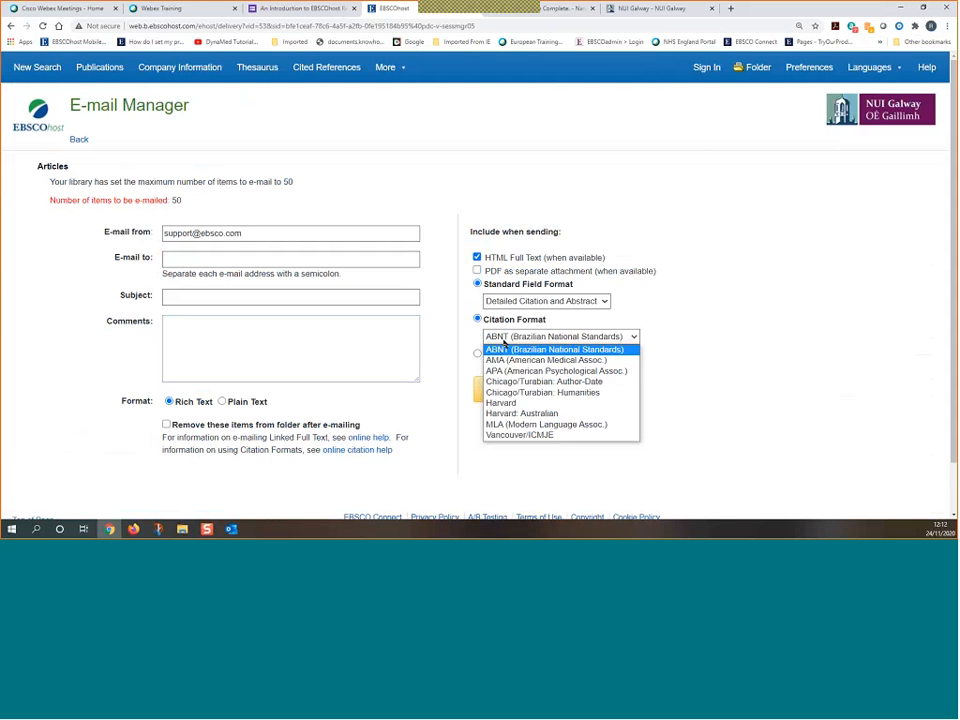
{"action": "left_click", "coordinate": [500, 402]}
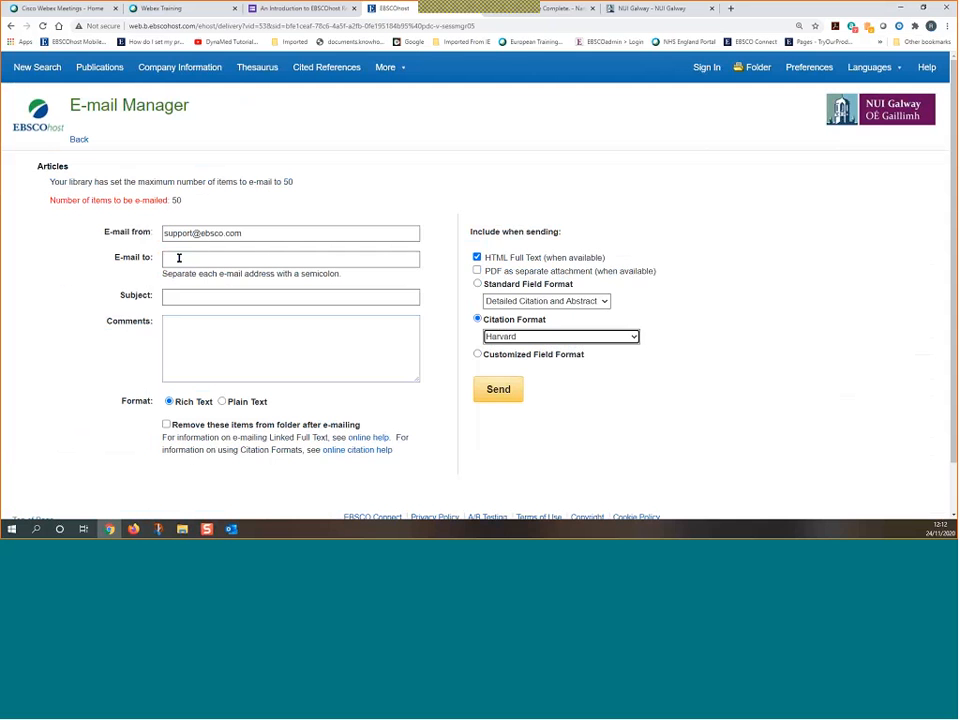
{"action": "left_click", "coordinate": [257, 254]}
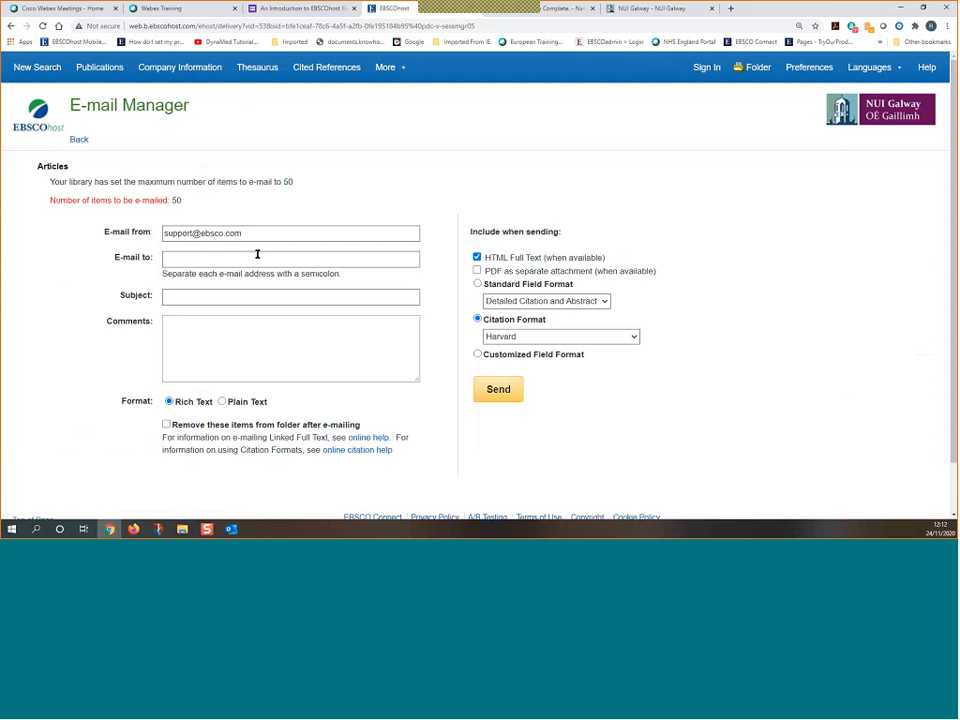
Leave the e-mail form without sending, and open all the folder's articles for export to review the citation formats, including RIS for EndNote
{"action": "left_click", "coordinate": [258, 259]}
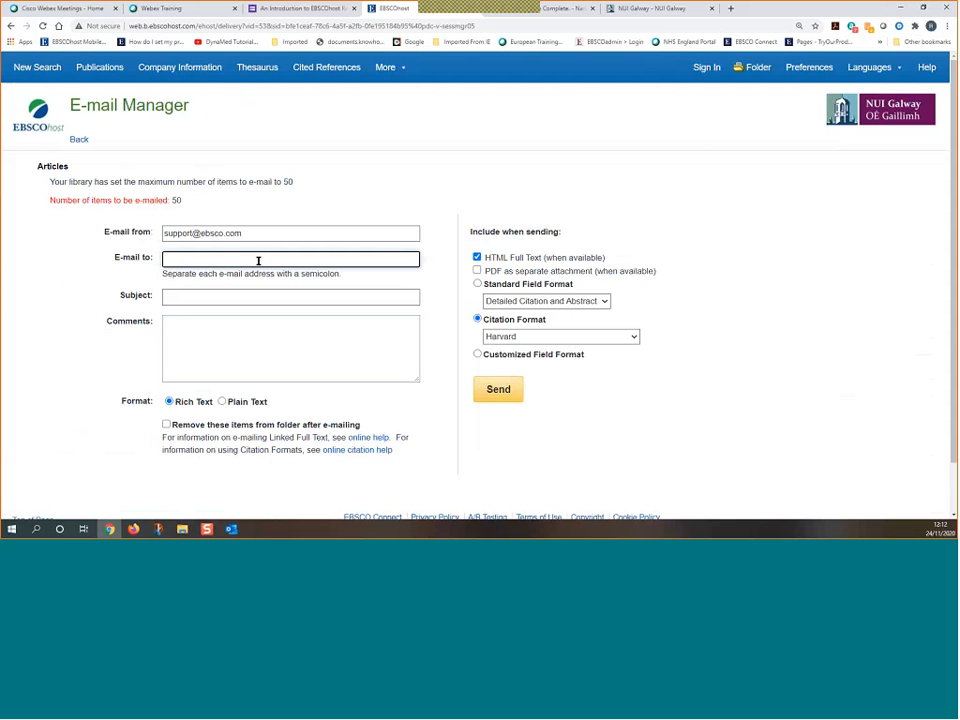
{"action": "left_click", "coordinate": [79, 139]}
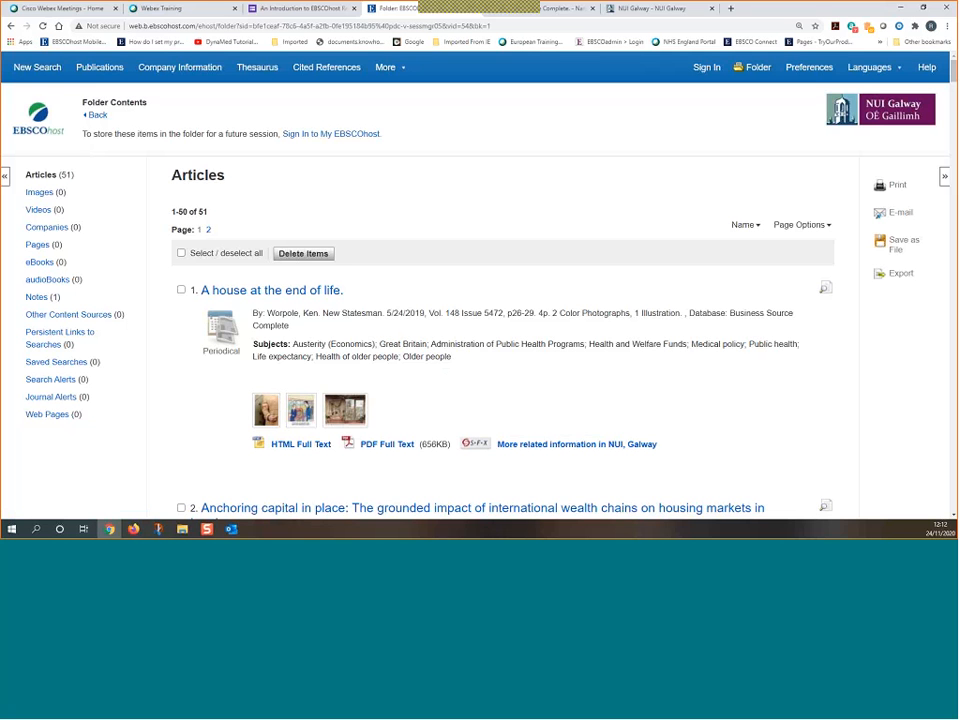
{"action": "left_click", "coordinate": [181, 253]}
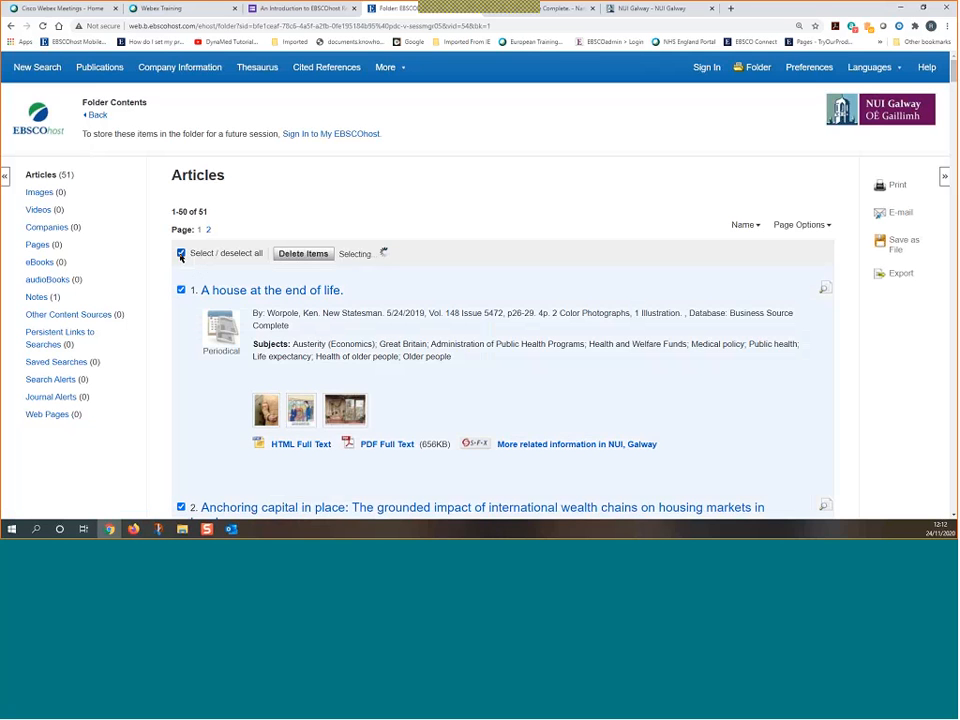
{"action": "left_click", "coordinate": [905, 275]}
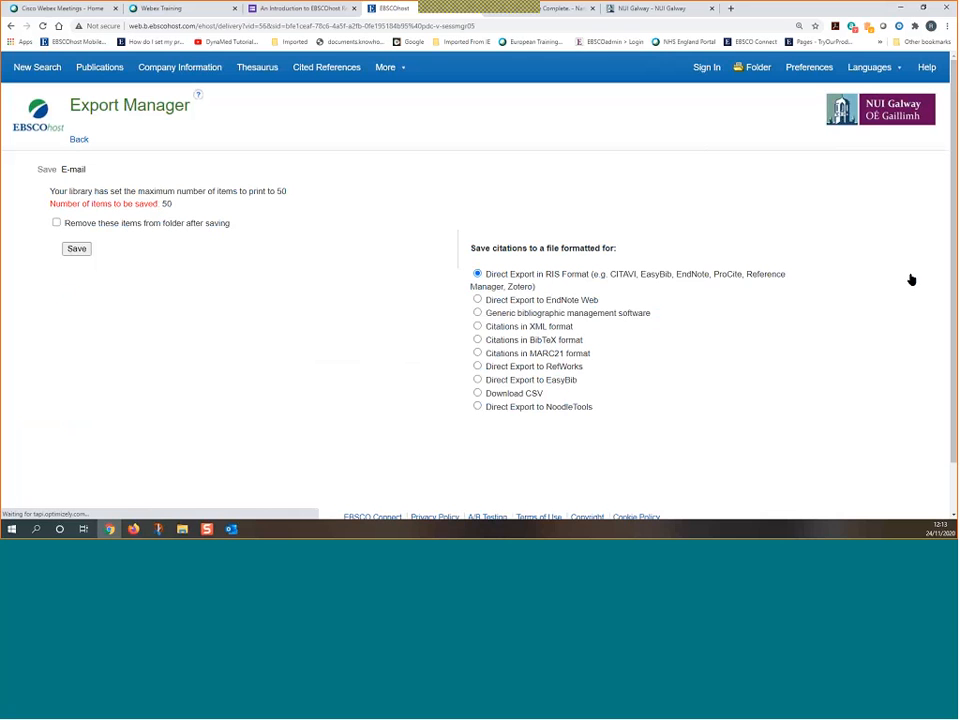
{"action": "double_click", "coordinate": [693, 274]}
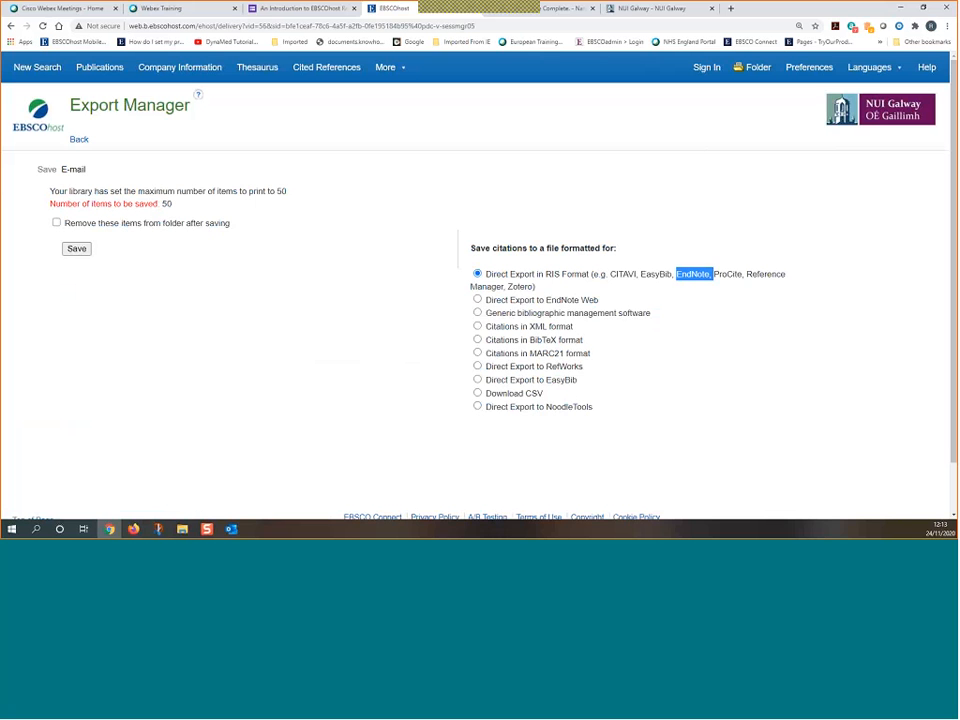
{"action": "left_click", "coordinate": [80, 142]}
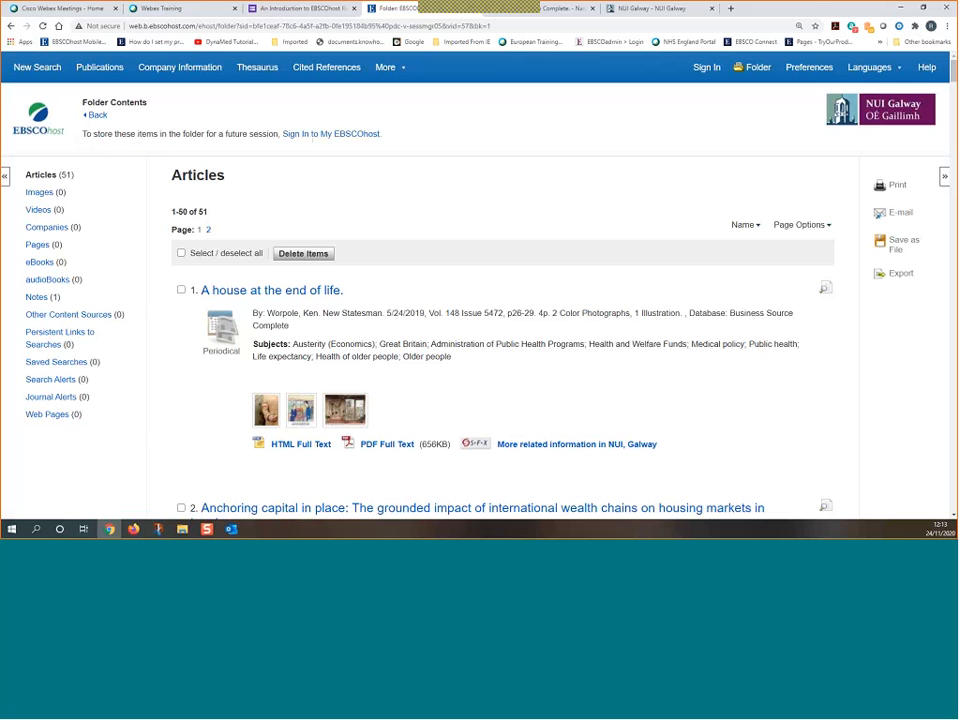
{"action": "left_click", "coordinate": [333, 136]}
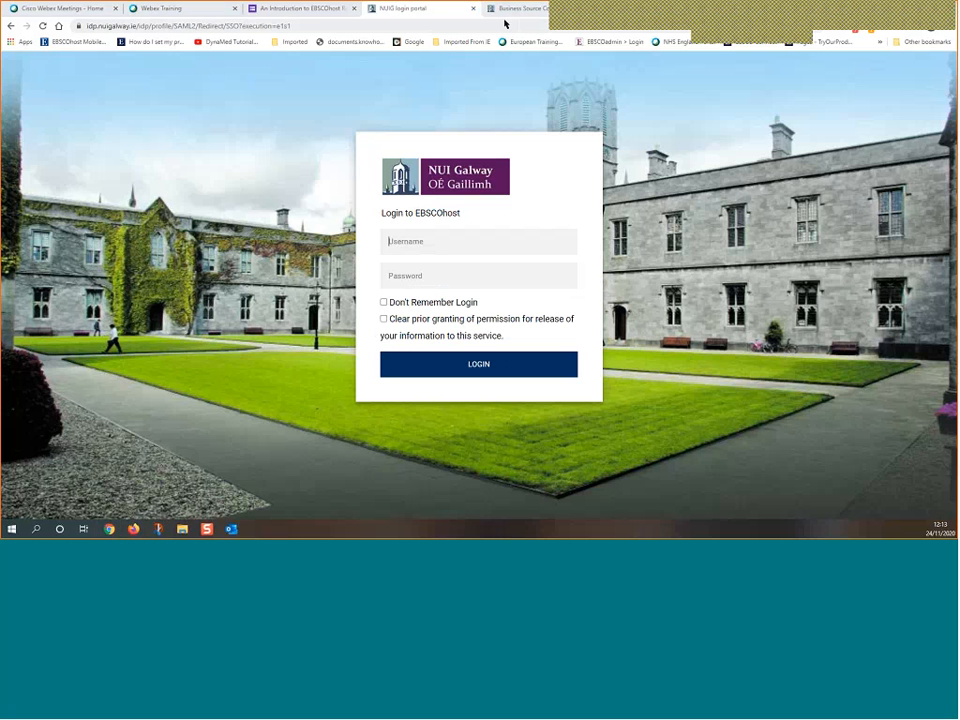
{"action": "left_click", "coordinate": [518, 9]}
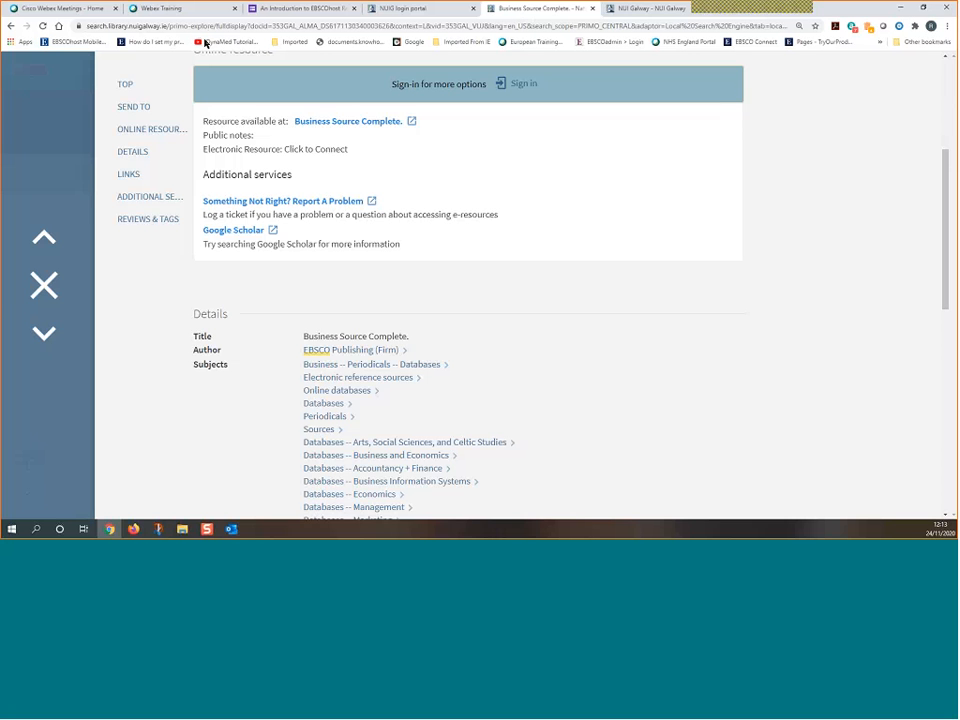
{"action": "left_click", "coordinate": [431, 12]}
{"action": "left_click", "coordinate": [10, 26]}
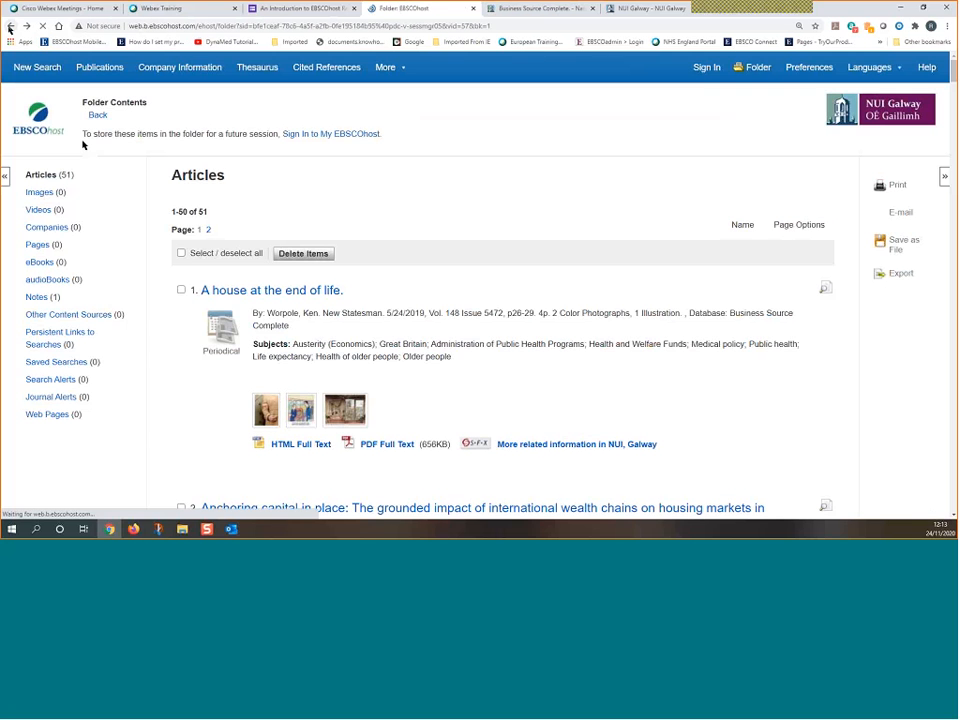
{"action": "left_click", "coordinate": [706, 68]}
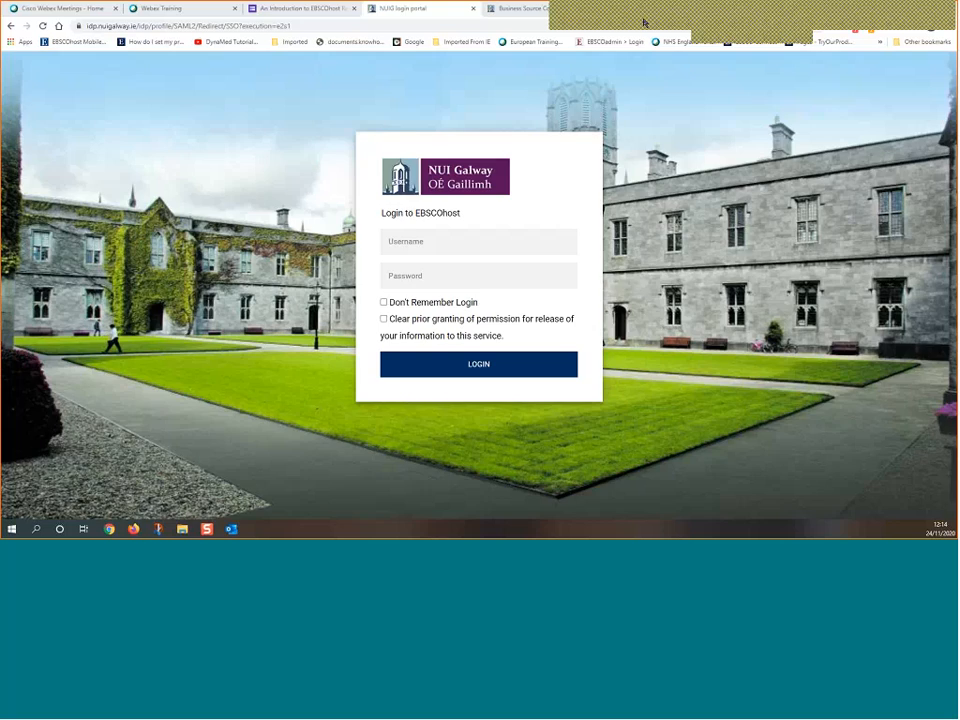
{"action": "key", "text": "ctrl+w"}
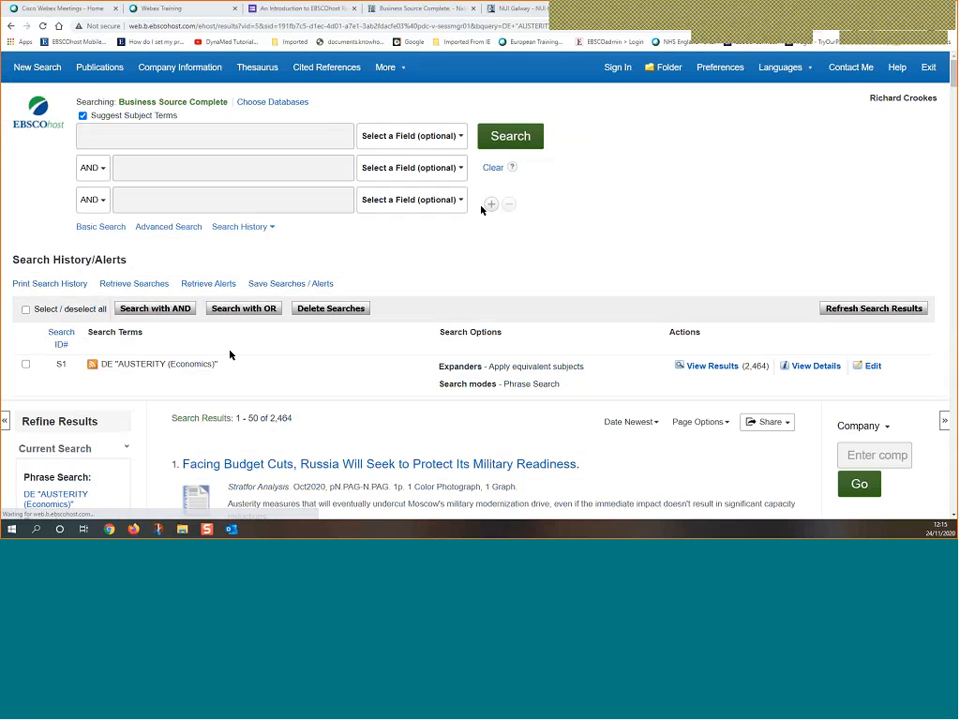
Add results 1-50 of the AUSTERITY (Economics) search to the folder and open the folder view
{"action": "scroll", "coordinate": [304, 289], "scroll_direction": "down", "scroll_amount": 2}
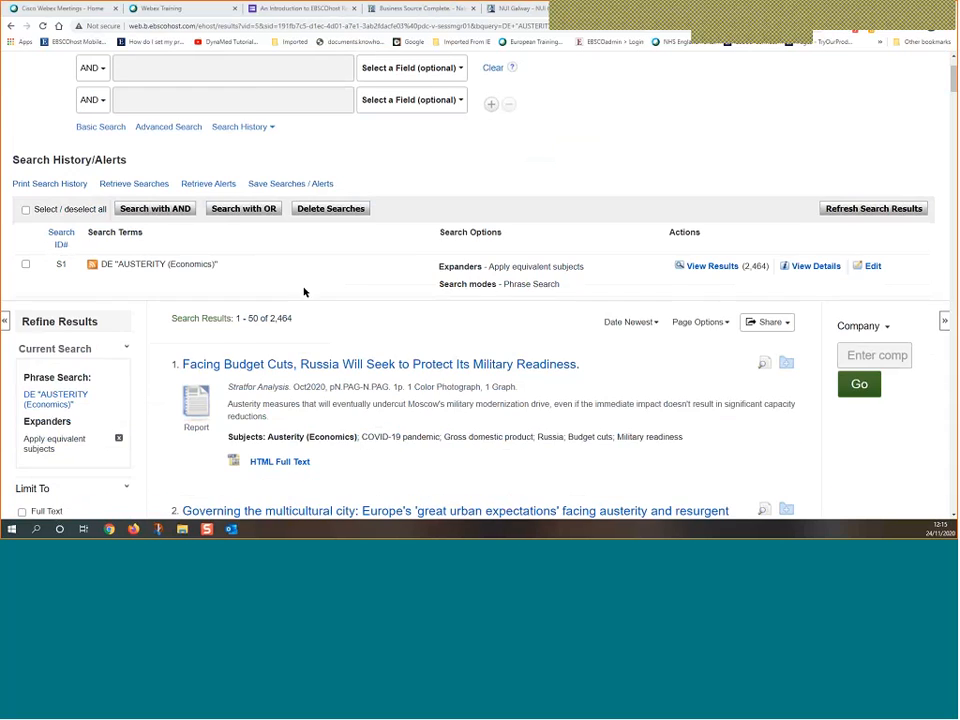
{"action": "scroll", "coordinate": [268, 279], "scroll_direction": "down", "scroll_amount": 3}
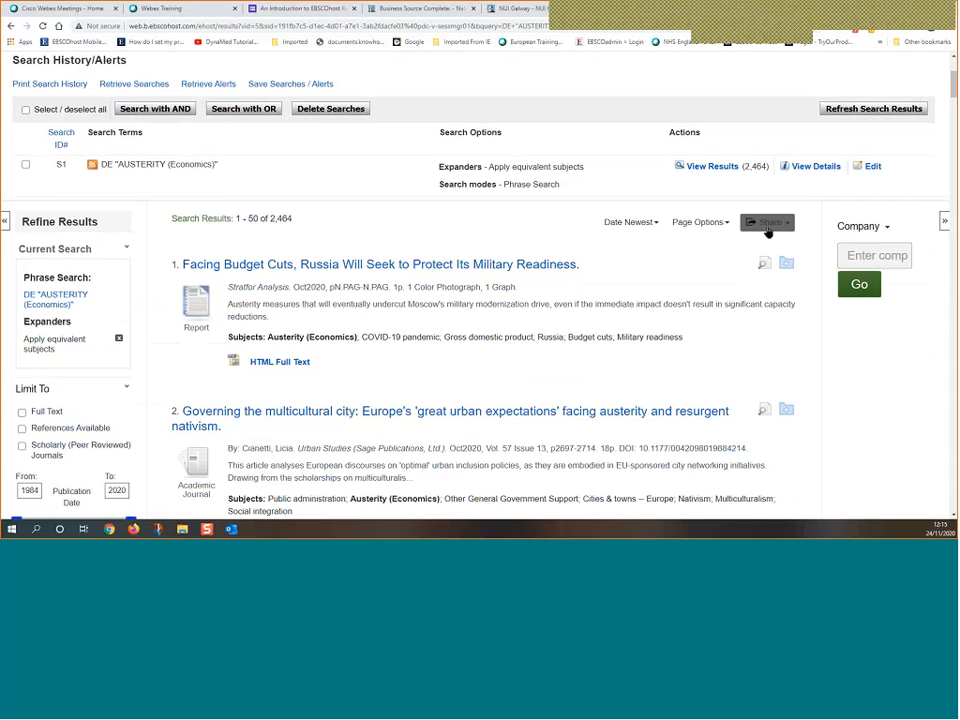
{"action": "left_click", "coordinate": [767, 222]}
{"action": "left_click", "coordinate": [680, 268]}
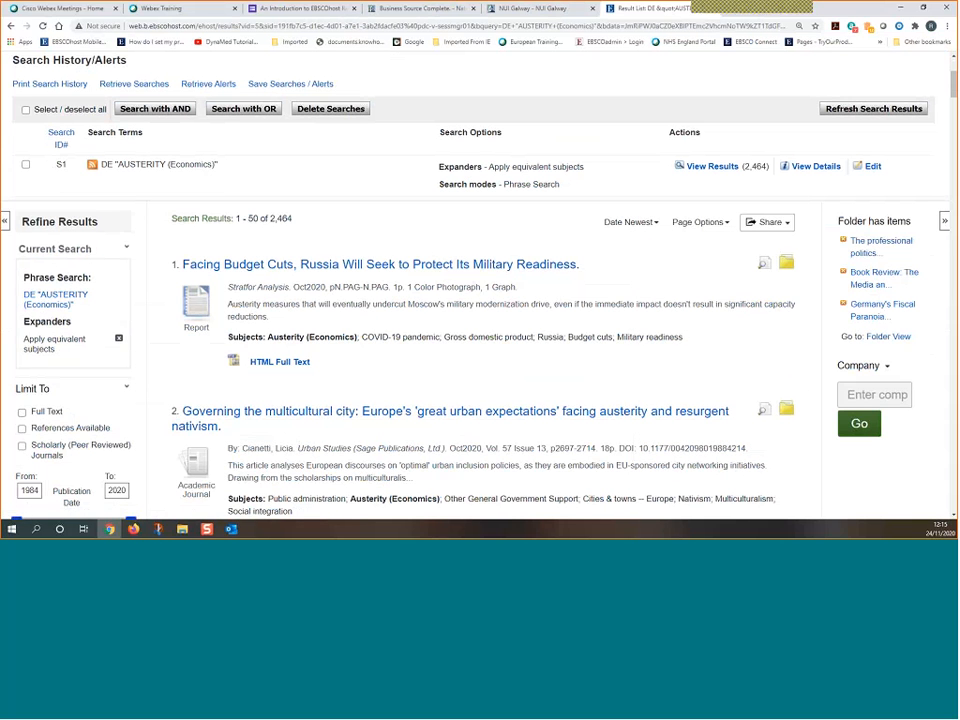
{"action": "left_click", "coordinate": [887, 338]}
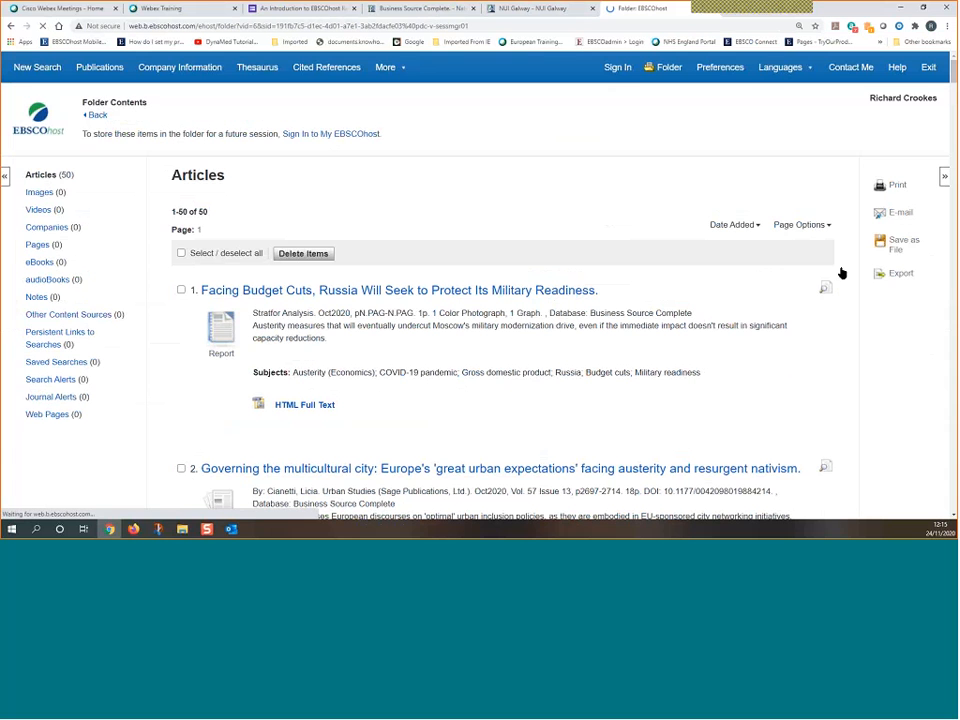
Start signing in to My EBSCOhost, look through the form for creating an account and tick its personal data consent
{"action": "left_click", "coordinate": [308, 137]}
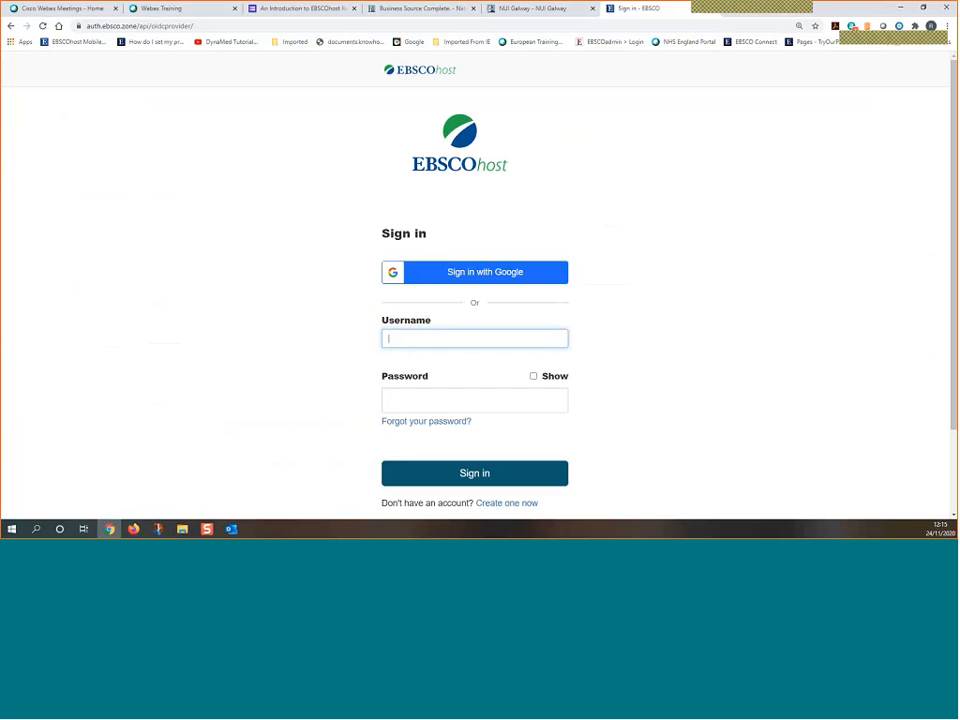
{"action": "scroll", "coordinate": [797, 275], "scroll_direction": "down", "scroll_amount": 2}
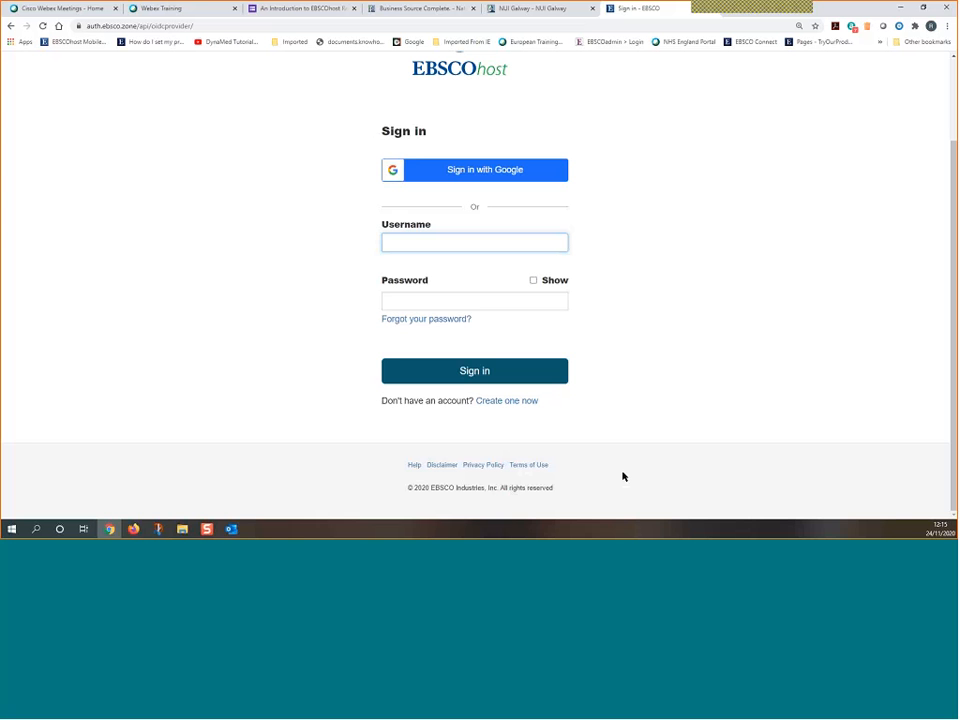
{"action": "left_click", "coordinate": [507, 401]}
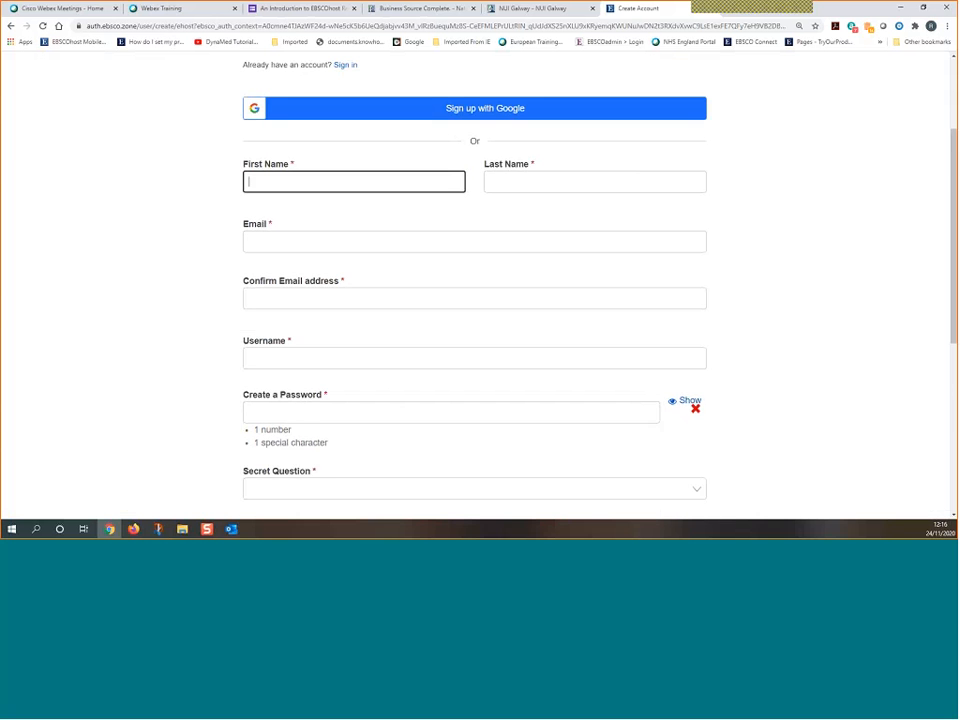
{"action": "scroll", "coordinate": [71, 388], "scroll_direction": "down", "scroll_amount": 2}
{"action": "scroll", "coordinate": [71, 388], "scroll_direction": "down", "scroll_amount": 3}
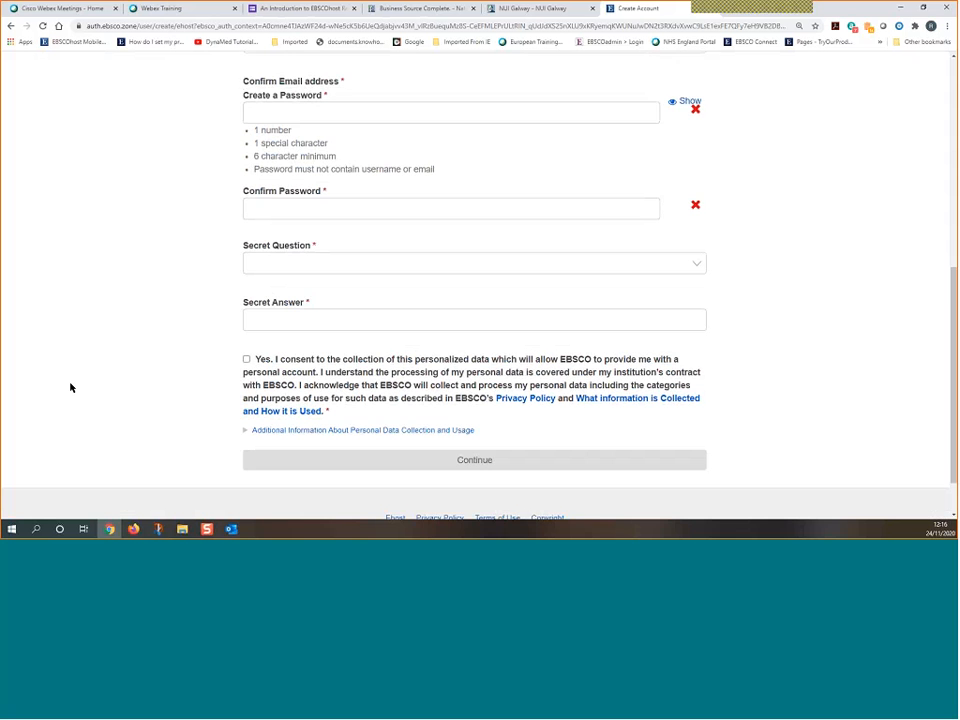
{"action": "left_click", "coordinate": [246, 359]}
{"action": "scroll", "coordinate": [139, 345], "scroll_direction": "down", "scroll_amount": 1}
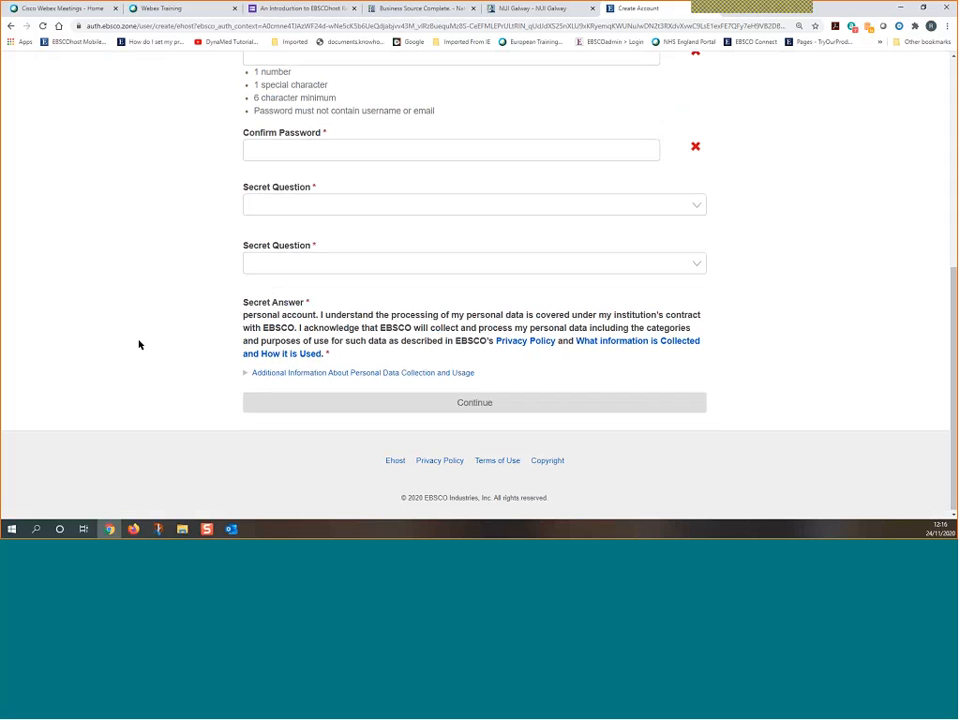
Expand and read the additional information about personal data collection and usage, and return to the start of the account form
{"action": "left_click", "coordinate": [332, 372]}
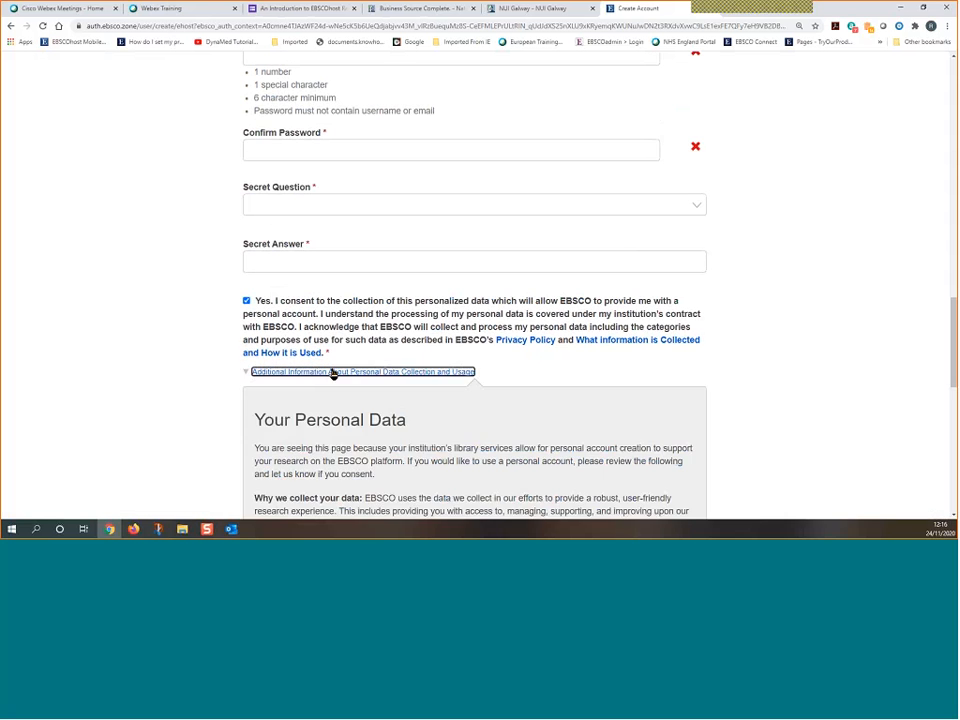
{"action": "scroll", "coordinate": [119, 394], "scroll_direction": "down", "scroll_amount": 2}
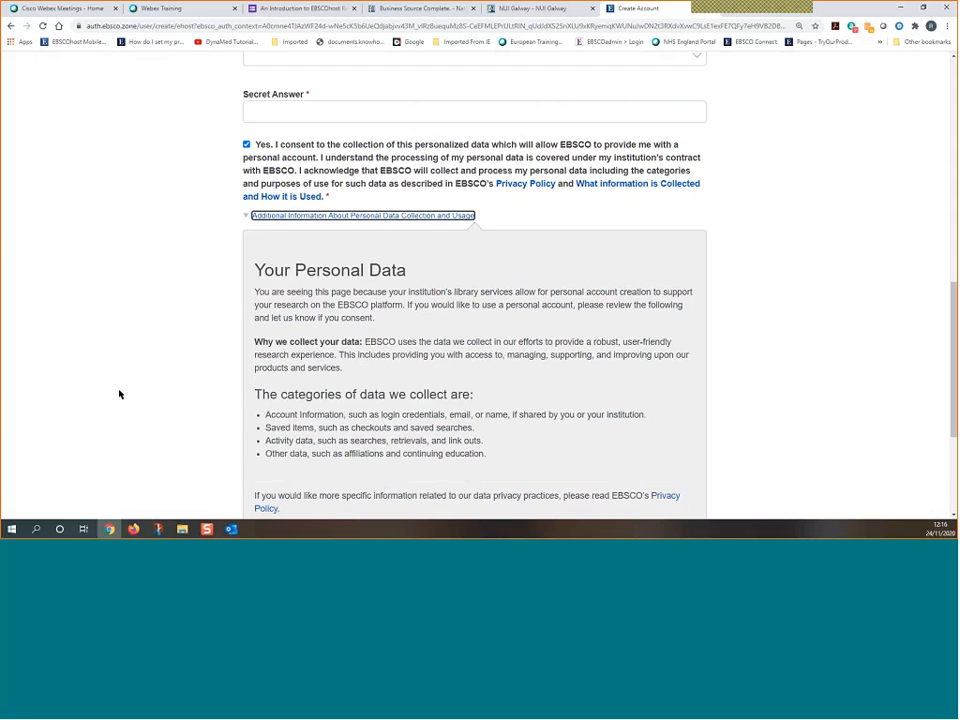
{"action": "scroll", "coordinate": [119, 394], "scroll_direction": "down", "scroll_amount": 1}
{"action": "scroll", "coordinate": [119, 394], "scroll_direction": "down", "scroll_amount": 1}
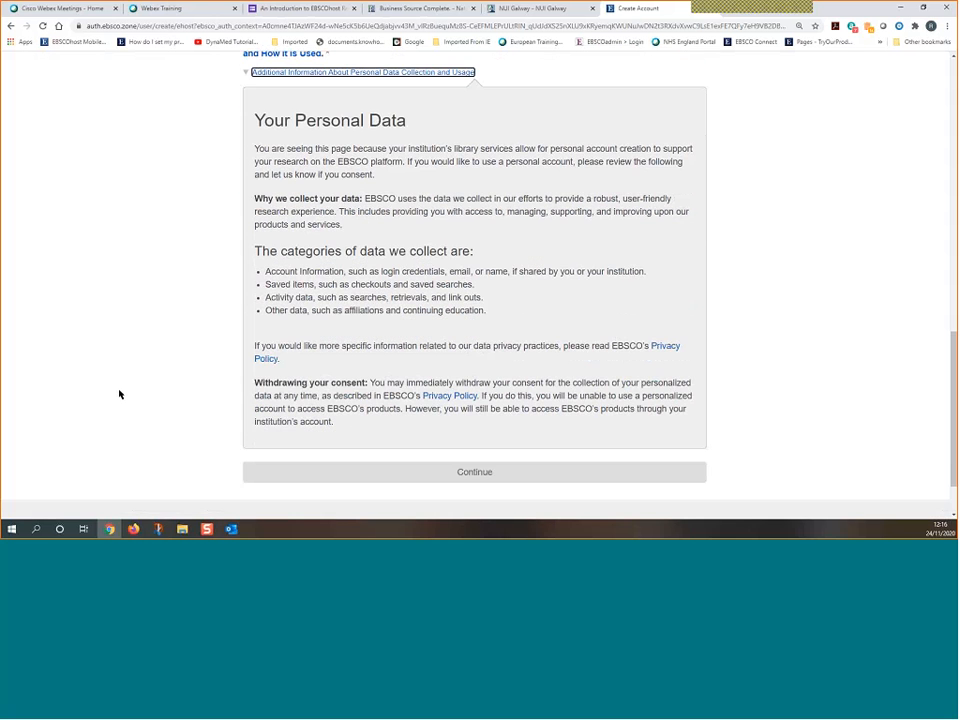
{"action": "scroll", "coordinate": [119, 394], "scroll_direction": "up", "scroll_amount": 5}
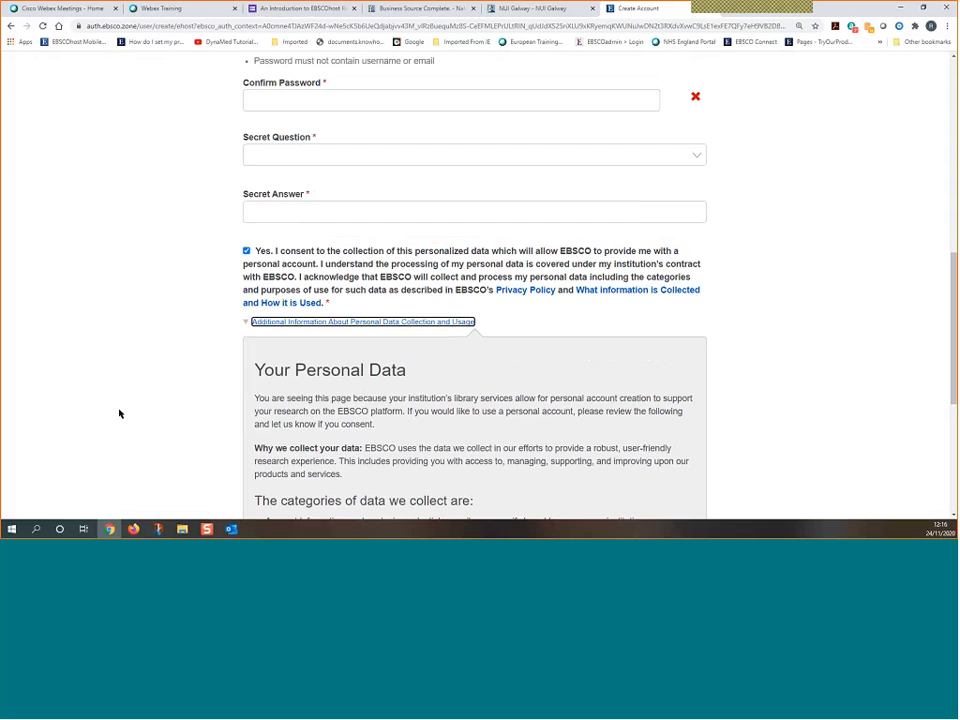
{"action": "scroll", "coordinate": [127, 430], "scroll_direction": "up", "scroll_amount": 3}
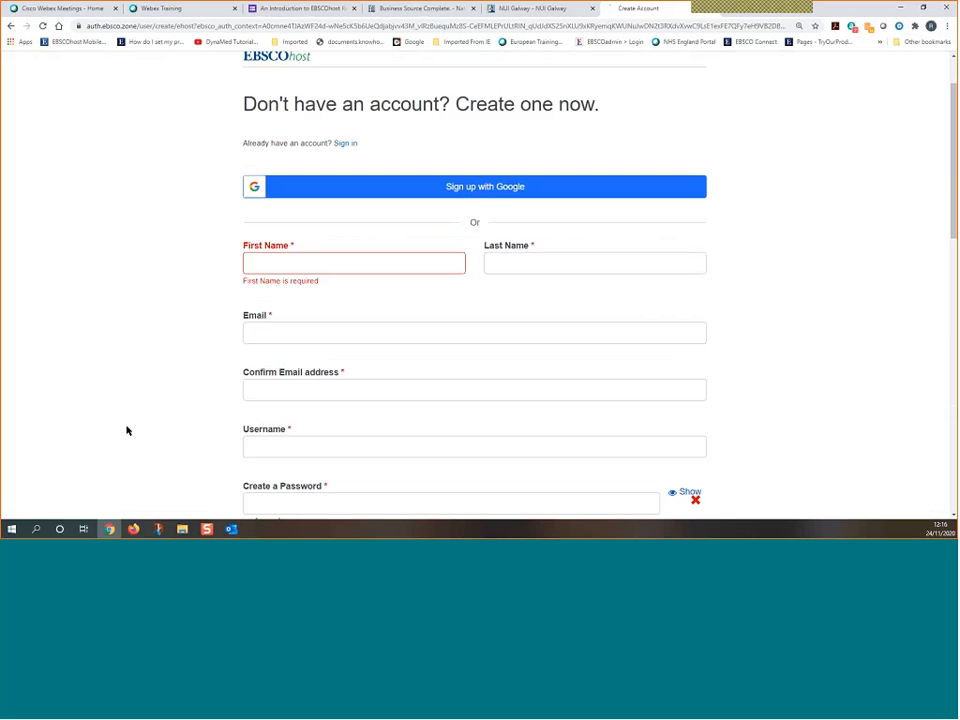
Go back to the sign-in page for existing accounts and sign in with Google to reach the personal folder
{"action": "left_click", "coordinate": [345, 143]}
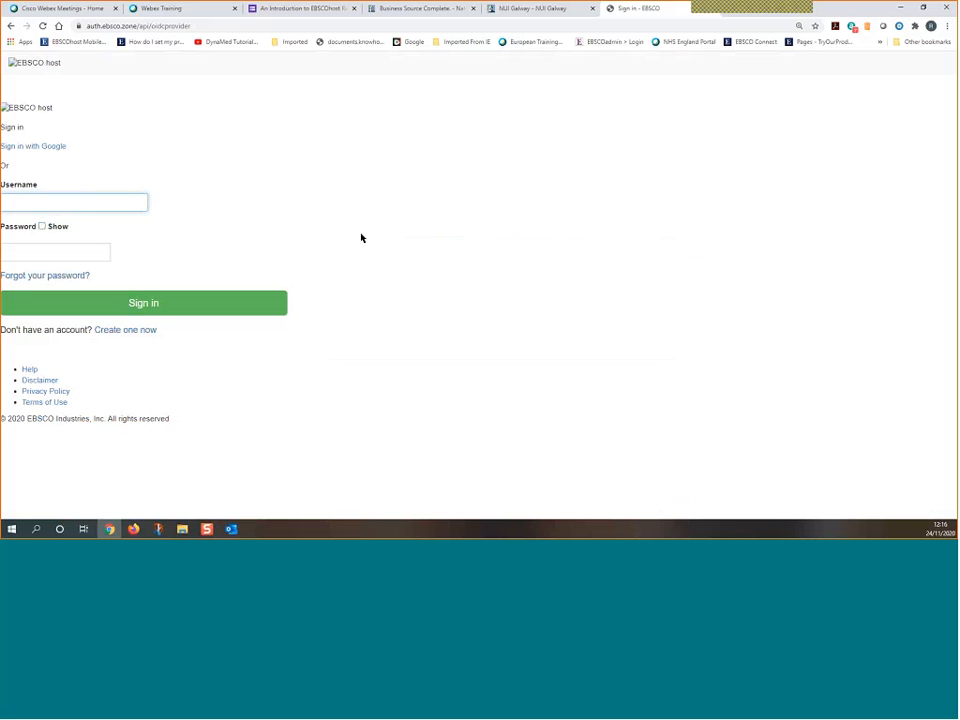
{"action": "left_click", "coordinate": [34, 149]}
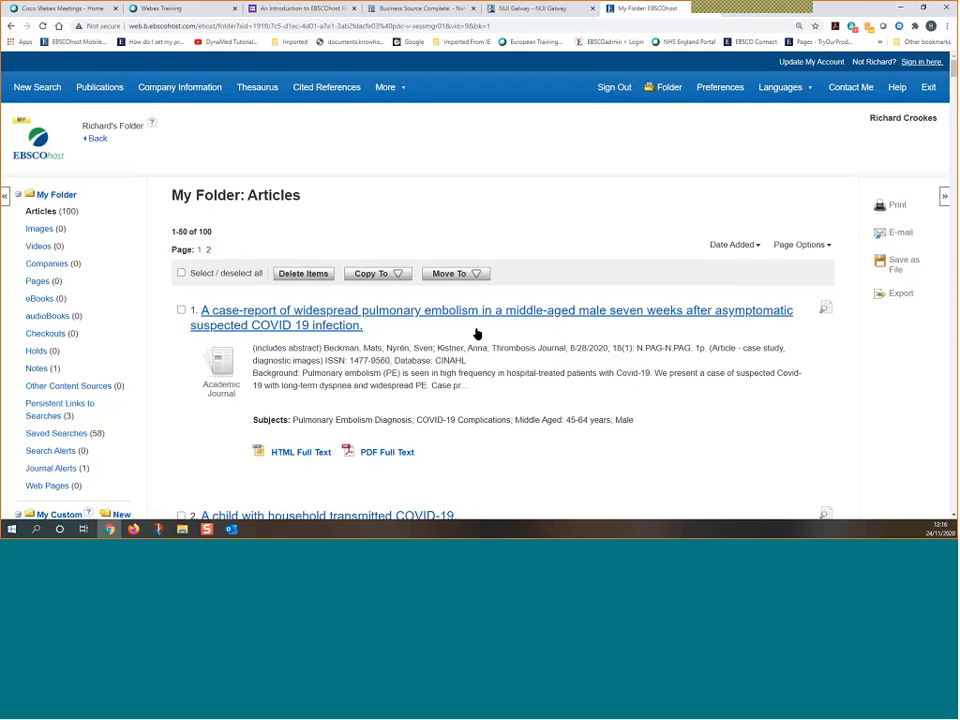
{"action": "scroll", "coordinate": [585, 340], "scroll_direction": "down", "scroll_amount": 2}
{"action": "scroll", "coordinate": [591, 345], "scroll_direction": "up", "scroll_amount": 2}
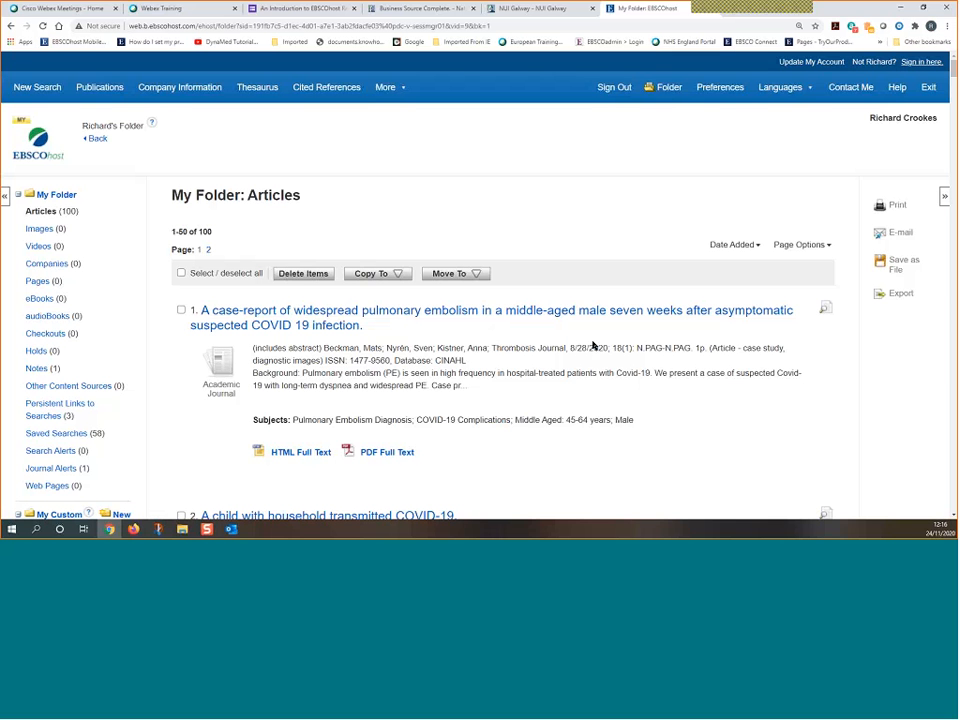
Return to the austerity search results and open the form for saving the search or creating an alert
{"action": "left_click", "coordinate": [98, 141]}
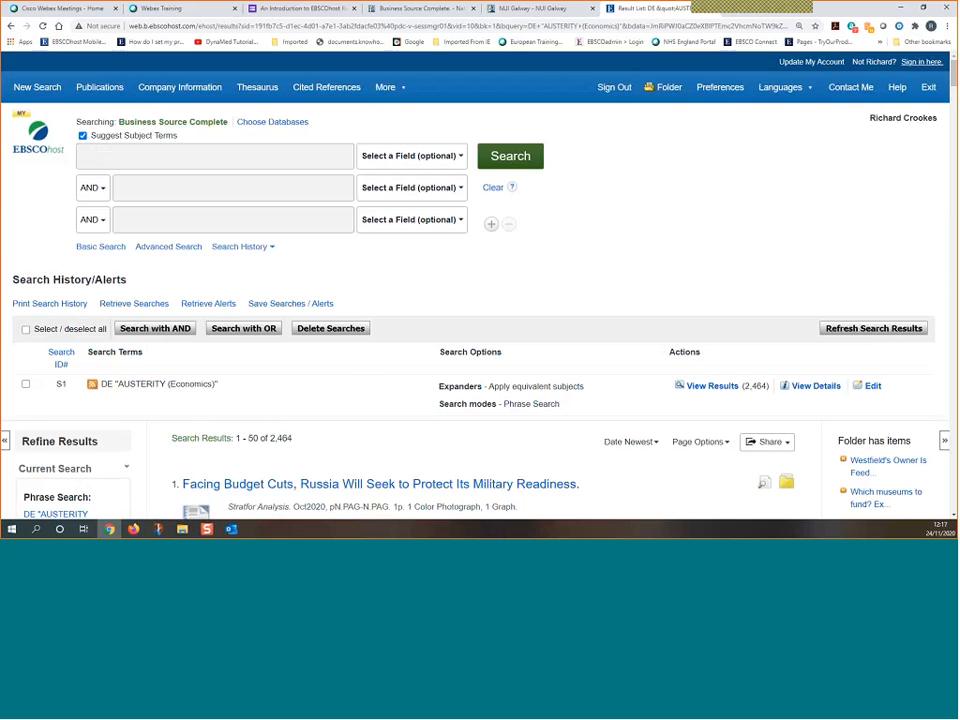
{"action": "scroll", "coordinate": [173, 311], "scroll_direction": "down", "scroll_amount": 1}
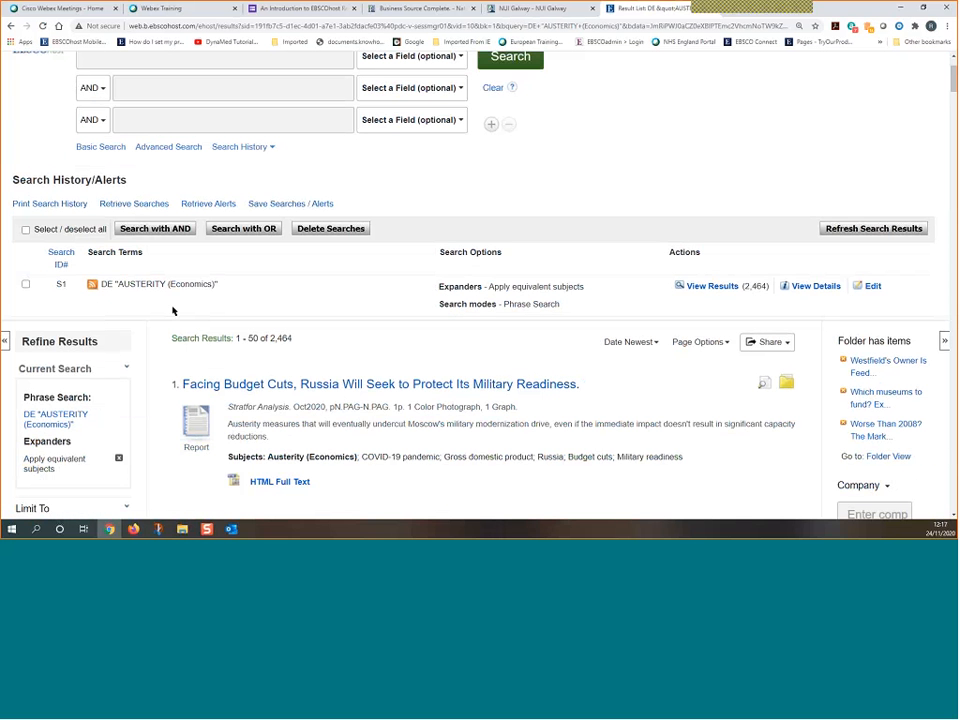
{"action": "left_click", "coordinate": [297, 206]}
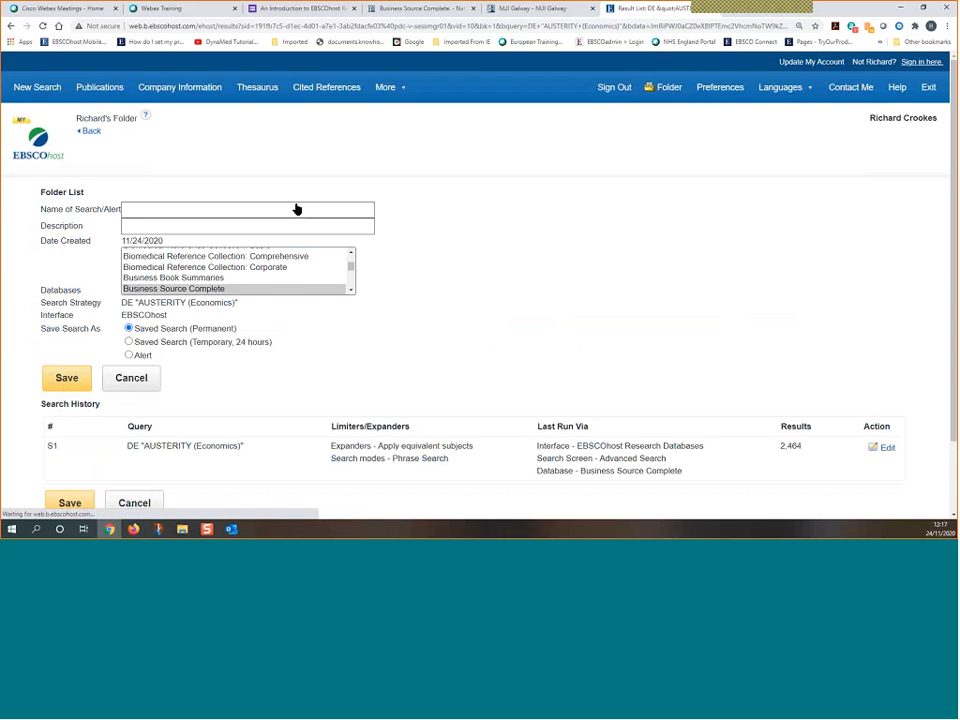
{"action": "scroll", "coordinate": [544, 403], "scroll_direction": "down", "scroll_amount": 2}
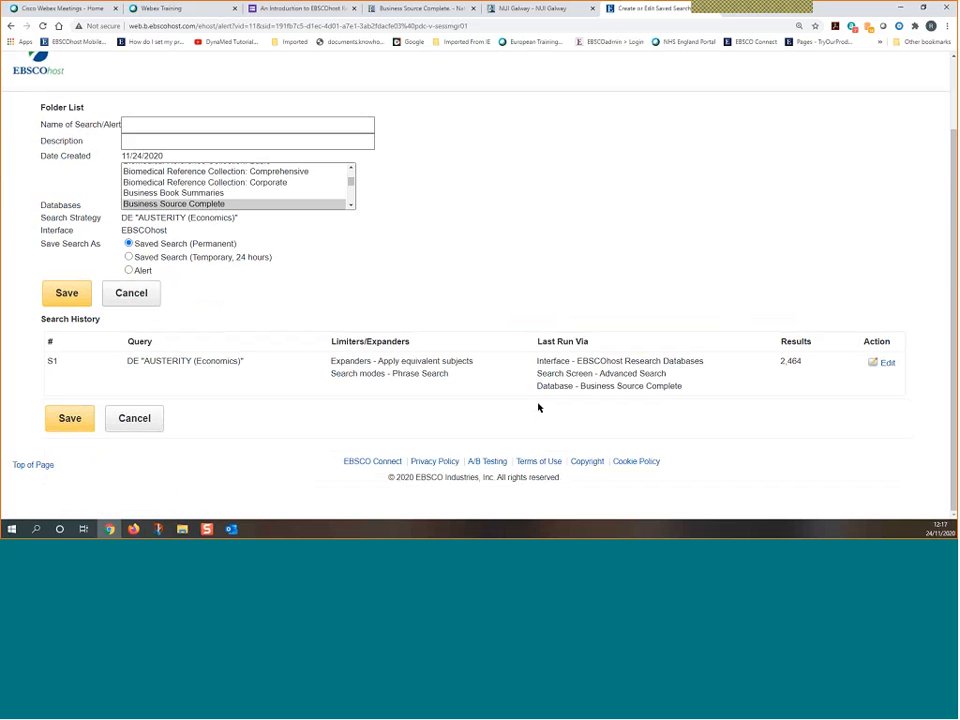
Edit the austerity search to limit its results to full text and the English language, and save the edited search
{"action": "left_click", "coordinate": [882, 364]}
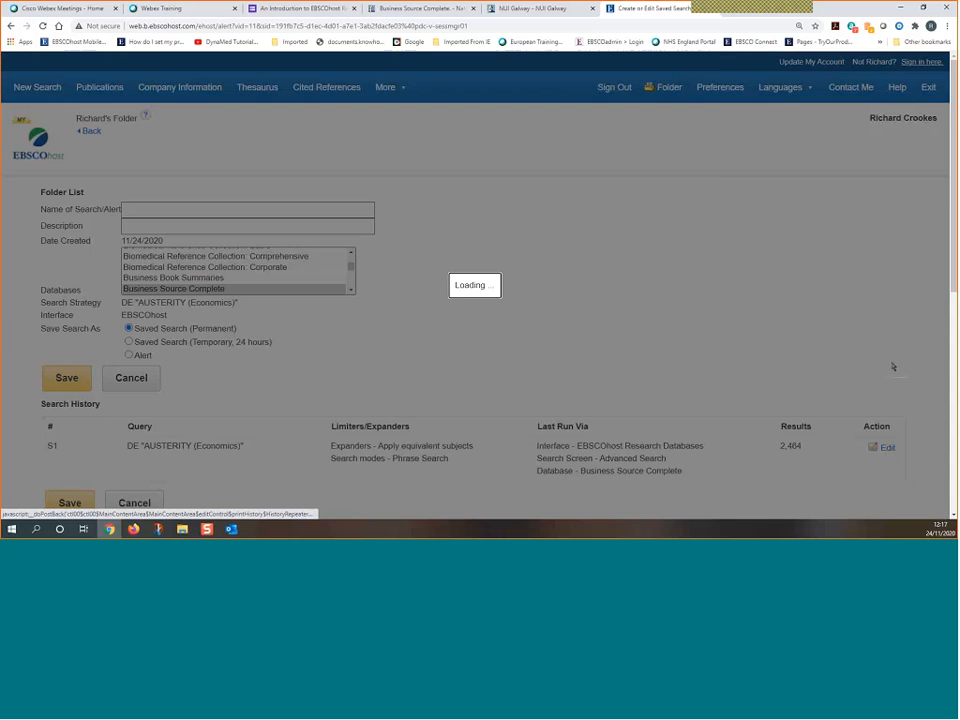
{"action": "scroll", "coordinate": [514, 356], "scroll_direction": "down", "scroll_amount": 3}
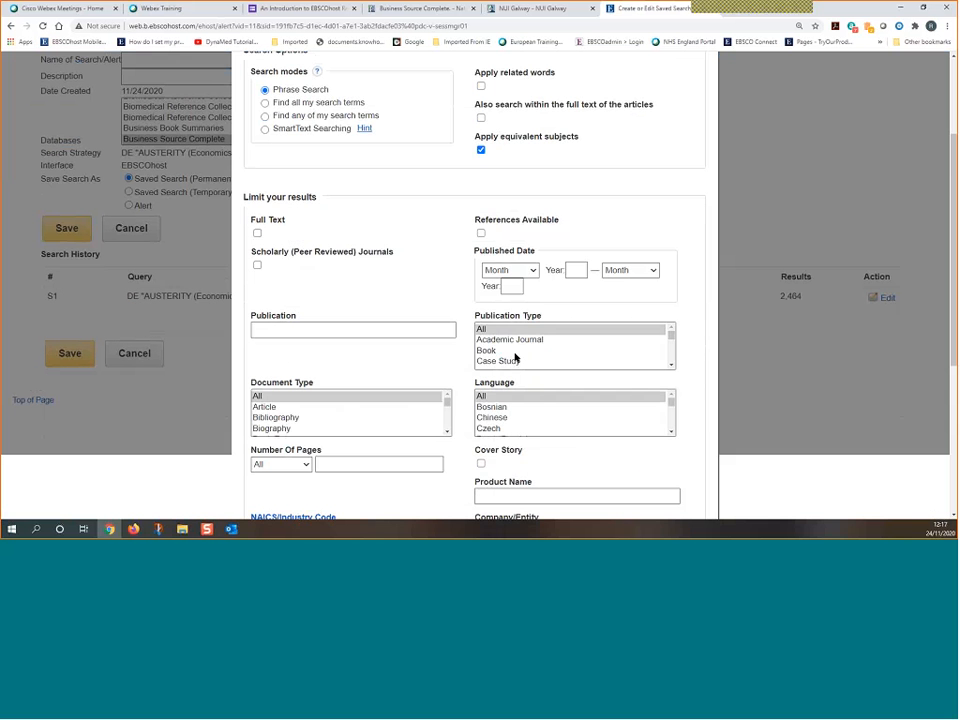
{"action": "scroll", "coordinate": [515, 357], "scroll_direction": "down", "scroll_amount": 2}
{"action": "scroll", "coordinate": [453, 336], "scroll_direction": "down", "scroll_amount": 3}
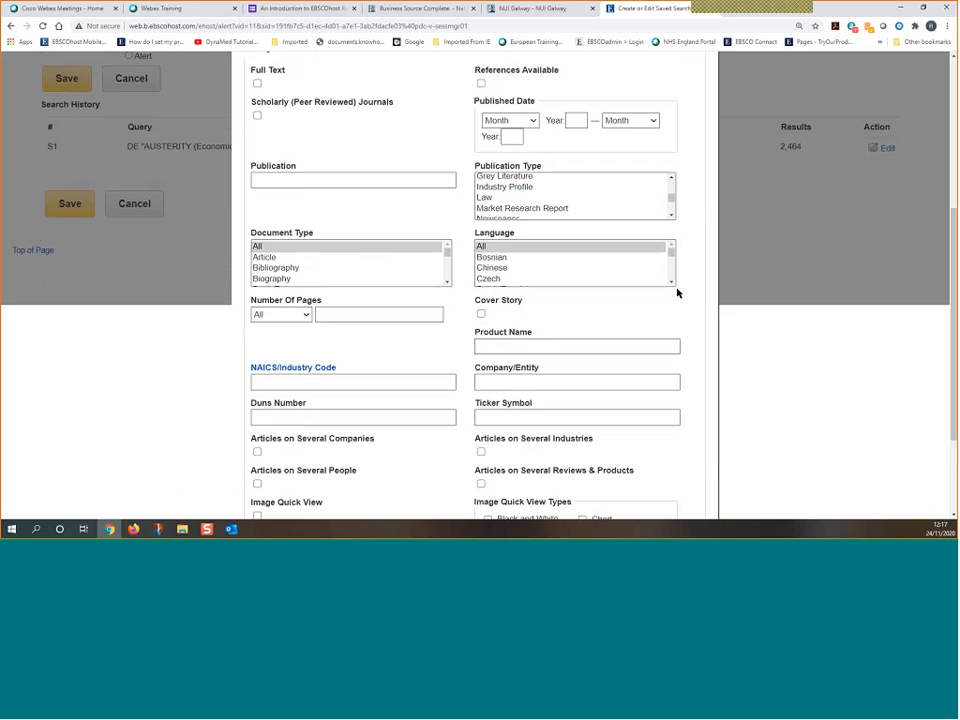
{"action": "scroll", "coordinate": [524, 281], "scroll_direction": "down", "scroll_amount": 2}
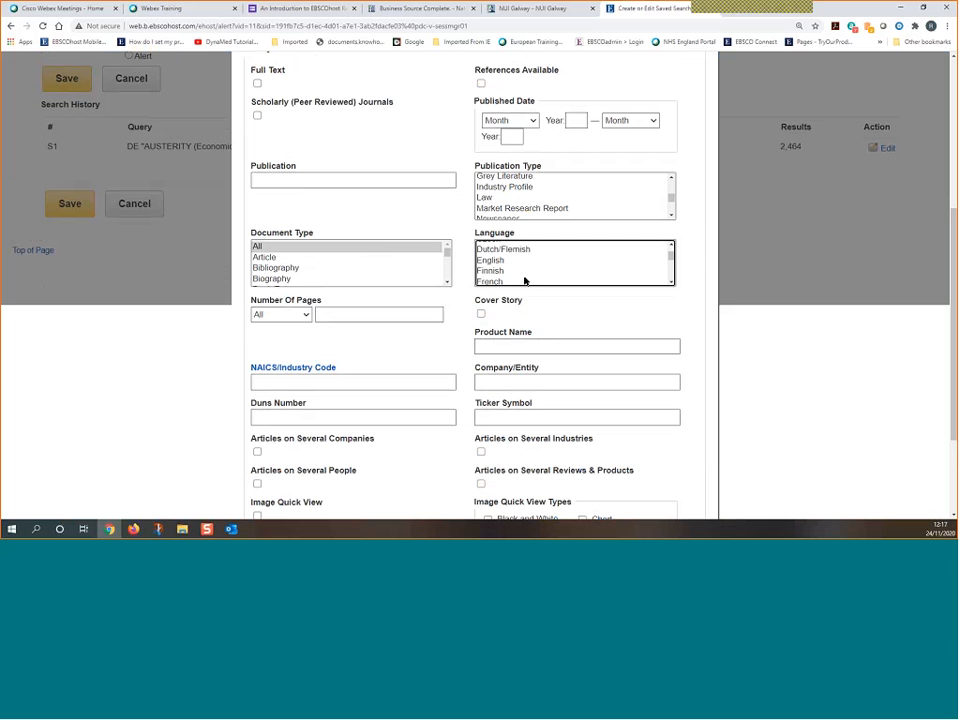
{"action": "left_click", "coordinate": [500, 260]}
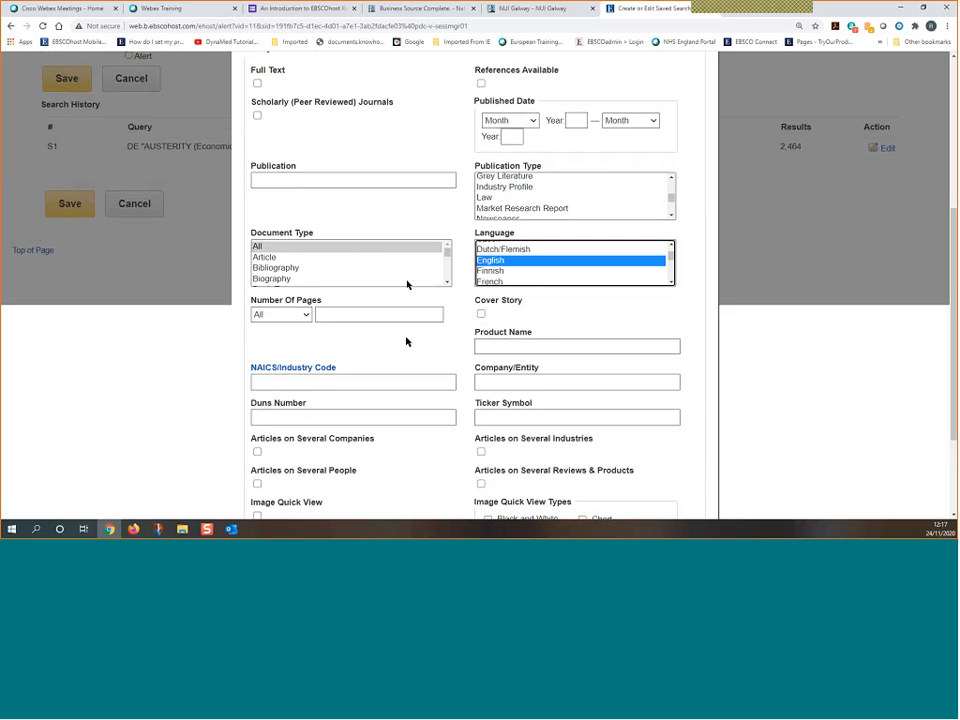
{"action": "scroll", "coordinate": [318, 380], "scroll_direction": "up", "scroll_amount": 1}
{"action": "scroll", "coordinate": [363, 214], "scroll_direction": "up", "scroll_amount": 1}
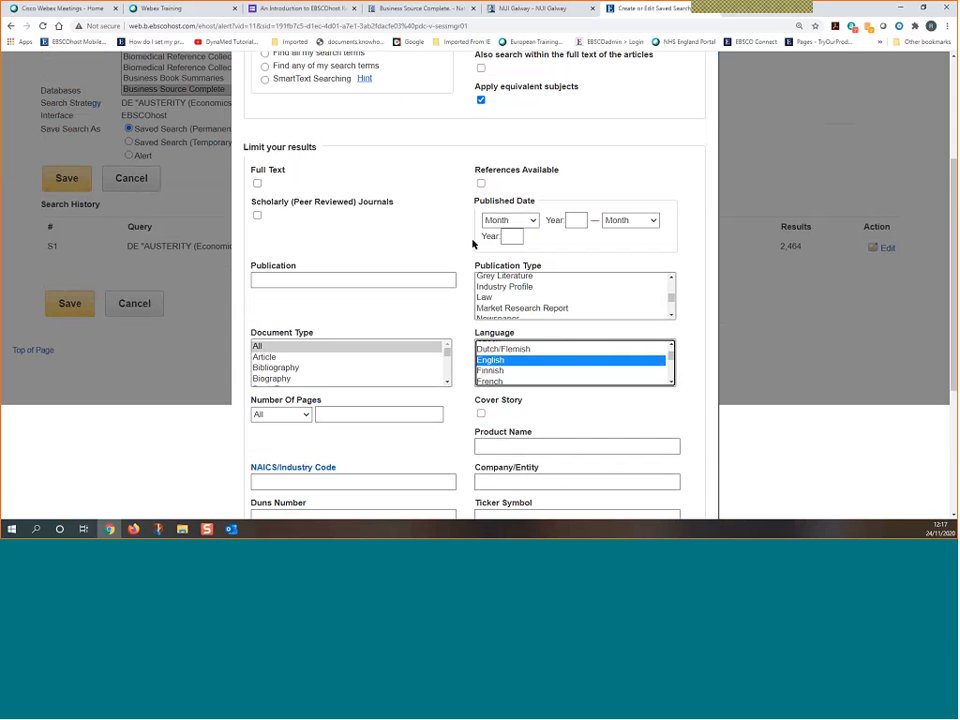
{"action": "left_click", "coordinate": [257, 183]}
{"action": "scroll", "coordinate": [386, 276], "scroll_direction": "up", "scroll_amount": 2}
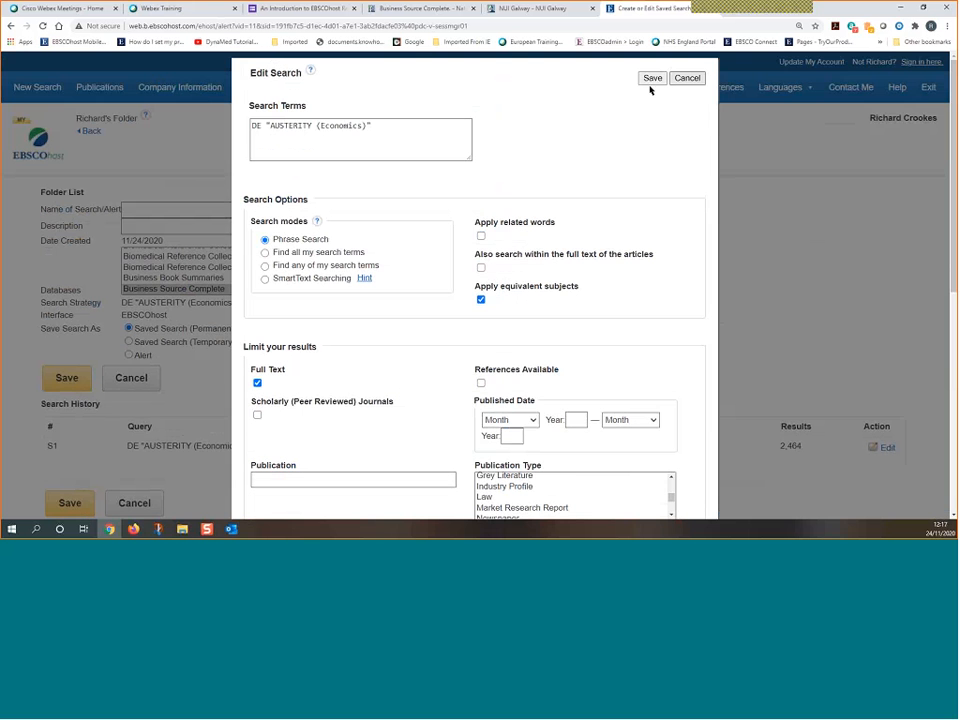
{"action": "left_click", "coordinate": [652, 79]}
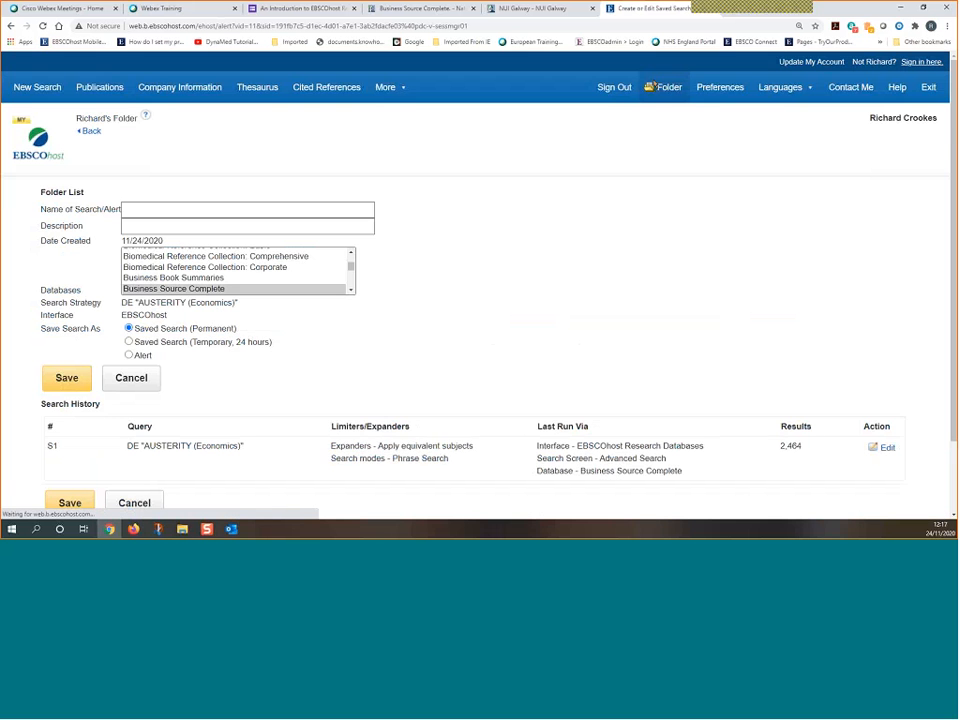
Name the search "Economic austerity", save it as a temporary 24-hour saved search and continue to the saved searches list
{"action": "left_click", "coordinate": [271, 215]}
{"action": "type", "text": "Ec"}
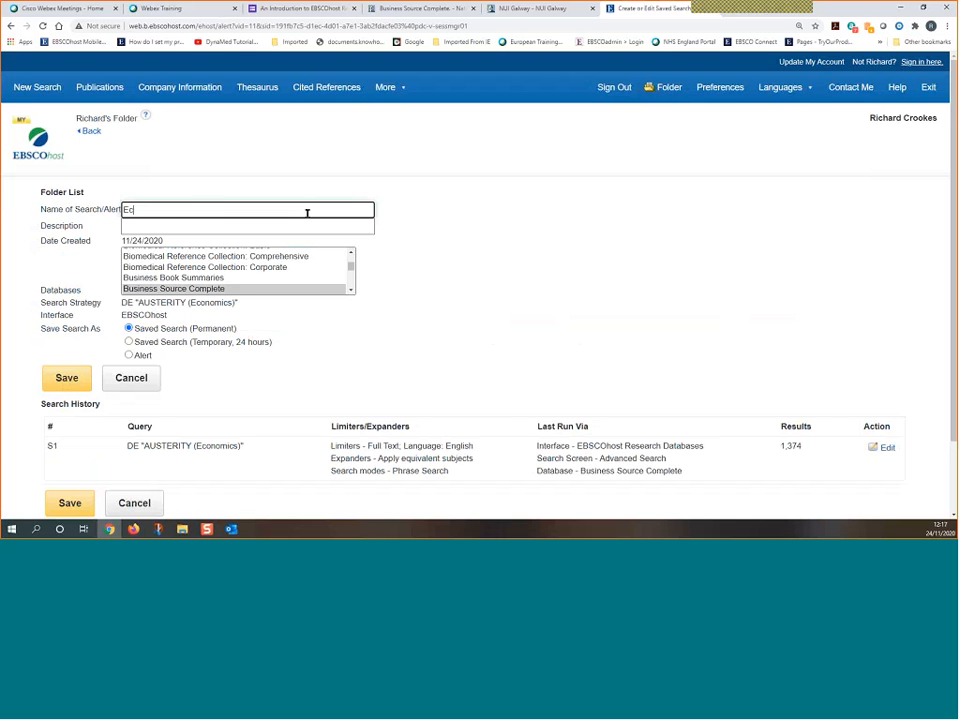
{"action": "type", "text": "onomic austerity"}
{"action": "scroll", "coordinate": [180, 241], "scroll_direction": "down", "scroll_amount": 2}
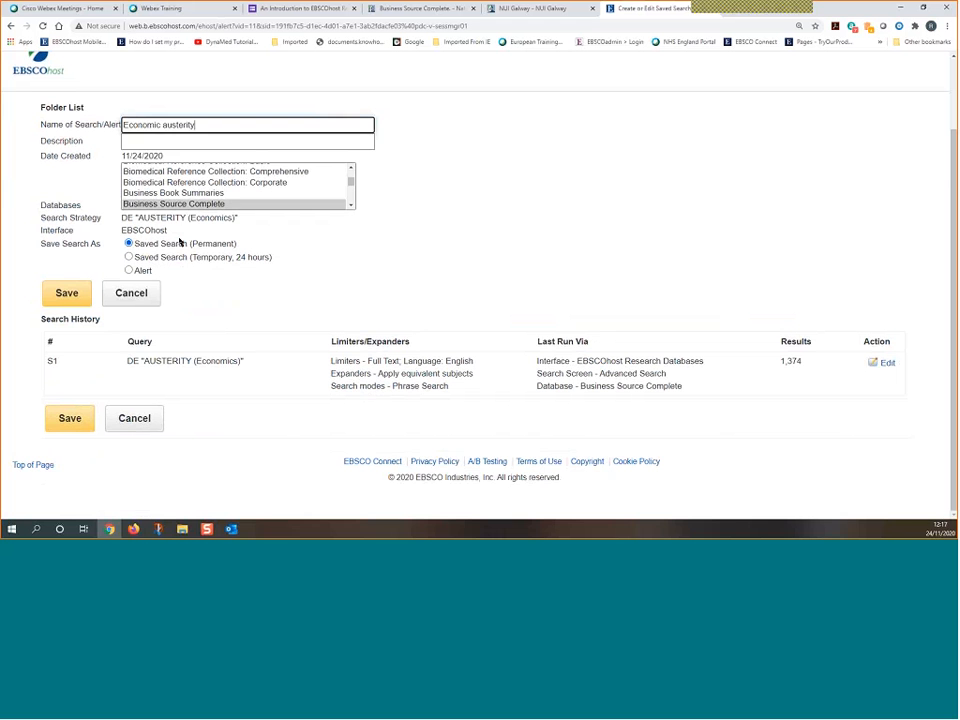
{"action": "left_click", "coordinate": [129, 258]}
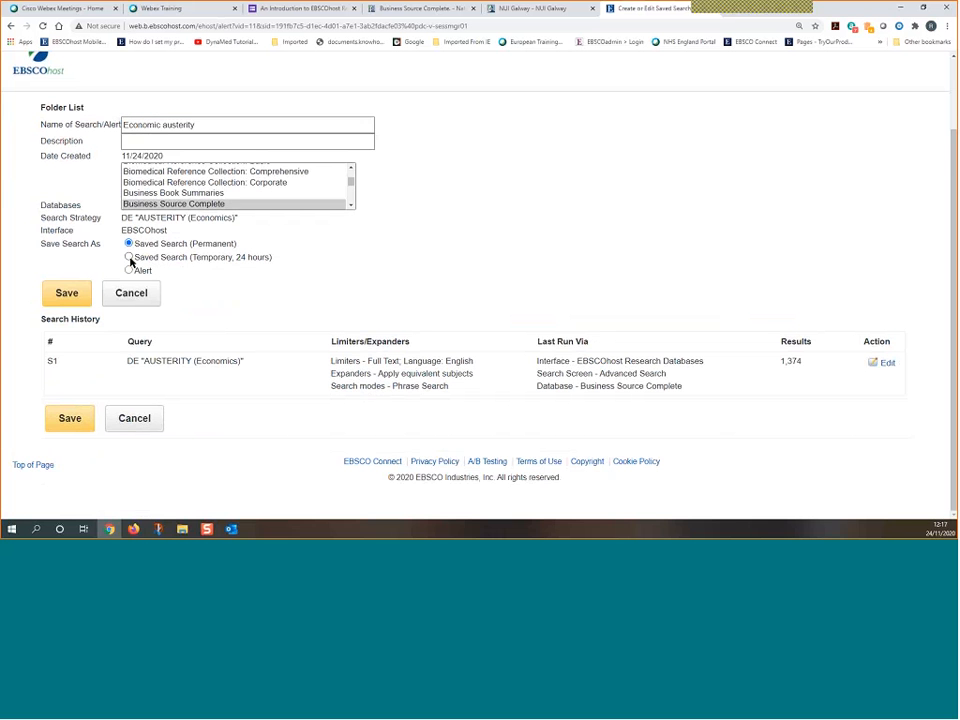
{"action": "left_click", "coordinate": [129, 258]}
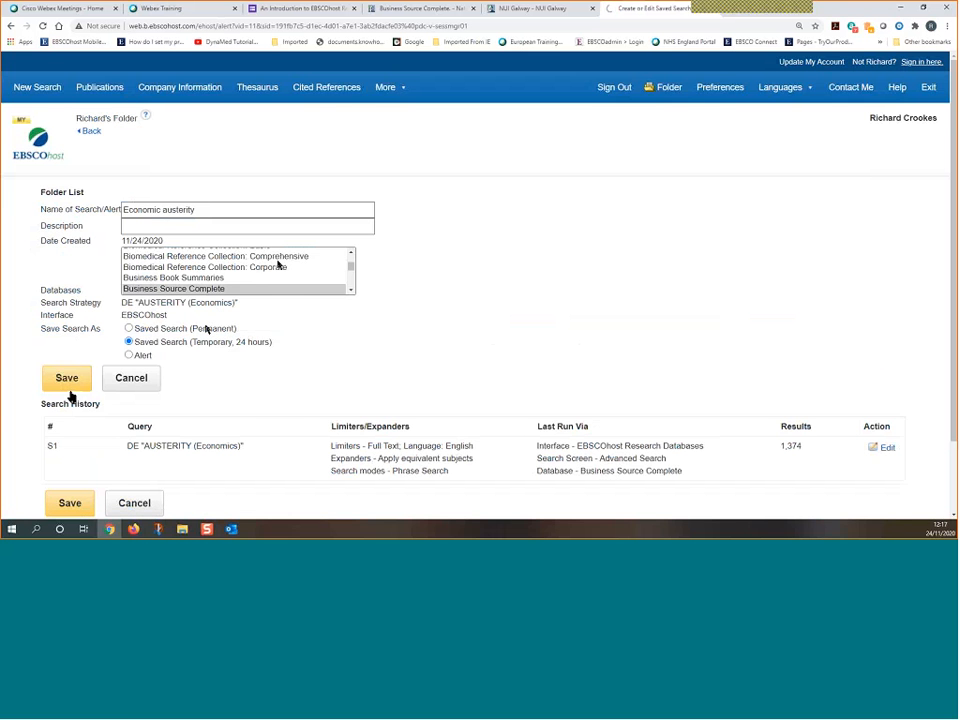
{"action": "left_click", "coordinate": [68, 386]}
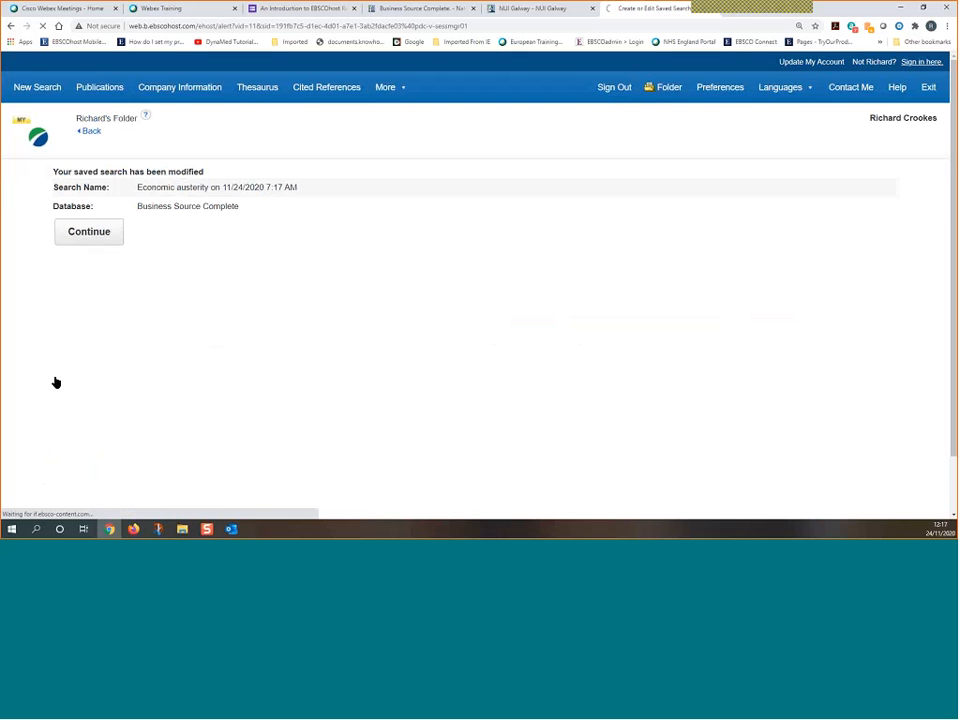
{"action": "left_click", "coordinate": [89, 237]}
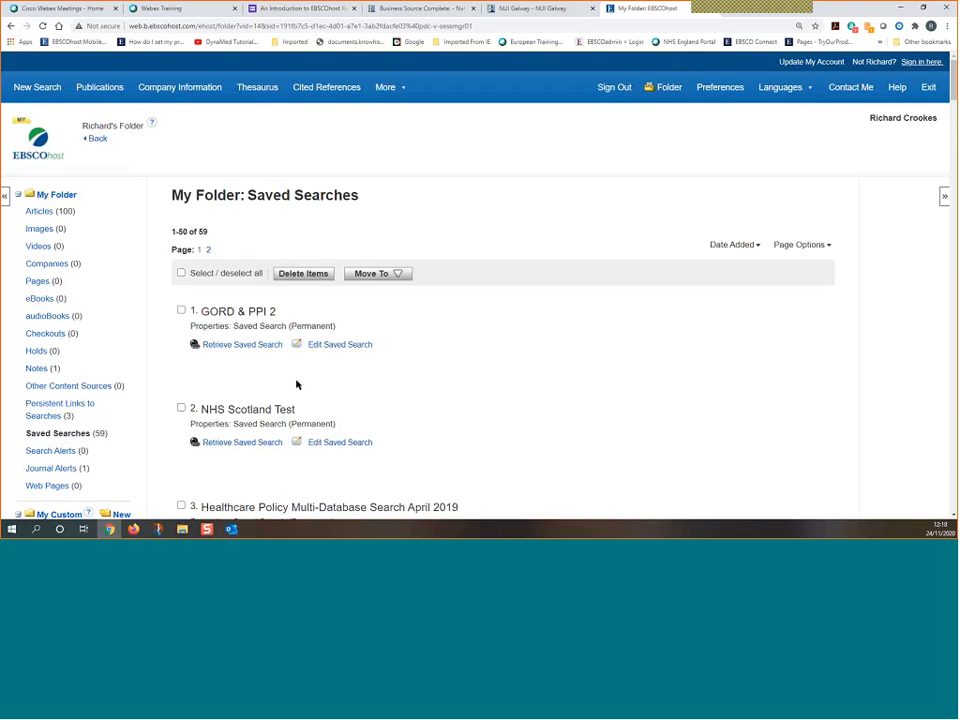
Look through the saved searches, including the second page, to find Economic austerity and its retrieve and edit options
{"action": "scroll", "coordinate": [296, 384], "scroll_direction": "down", "scroll_amount": 3}
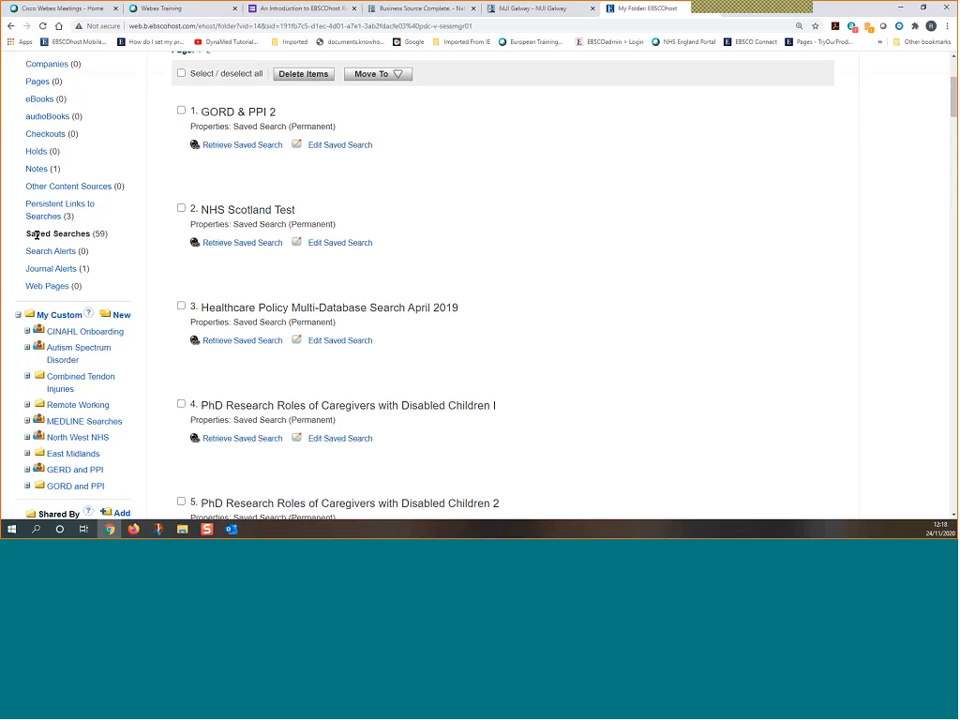
{"action": "scroll", "coordinate": [367, 352], "scroll_direction": "up", "scroll_amount": 3}
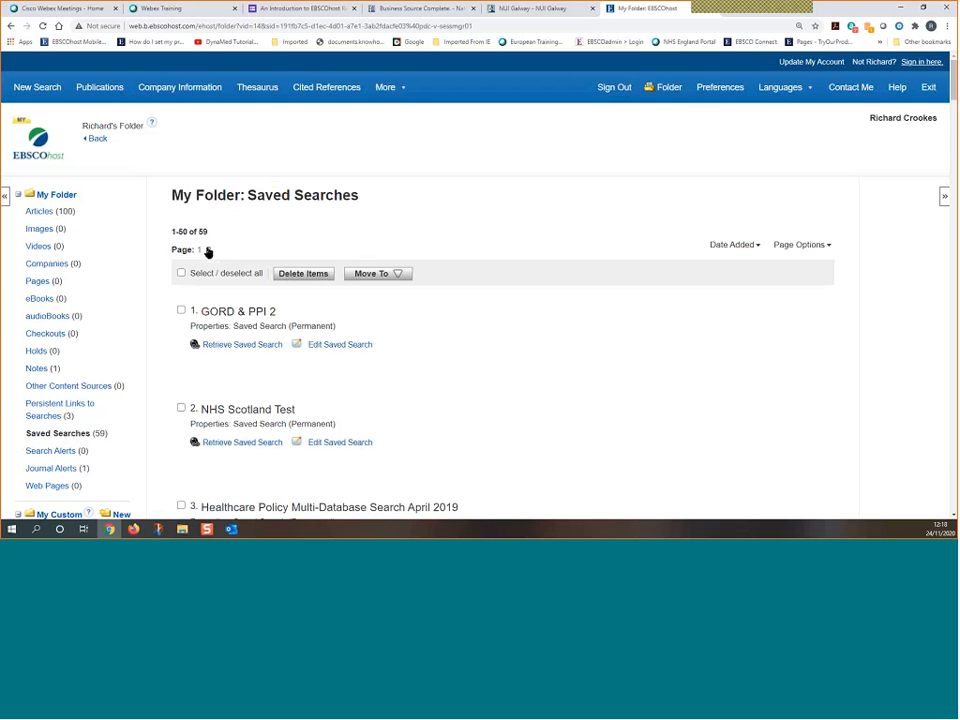
{"action": "left_click", "coordinate": [208, 252]}
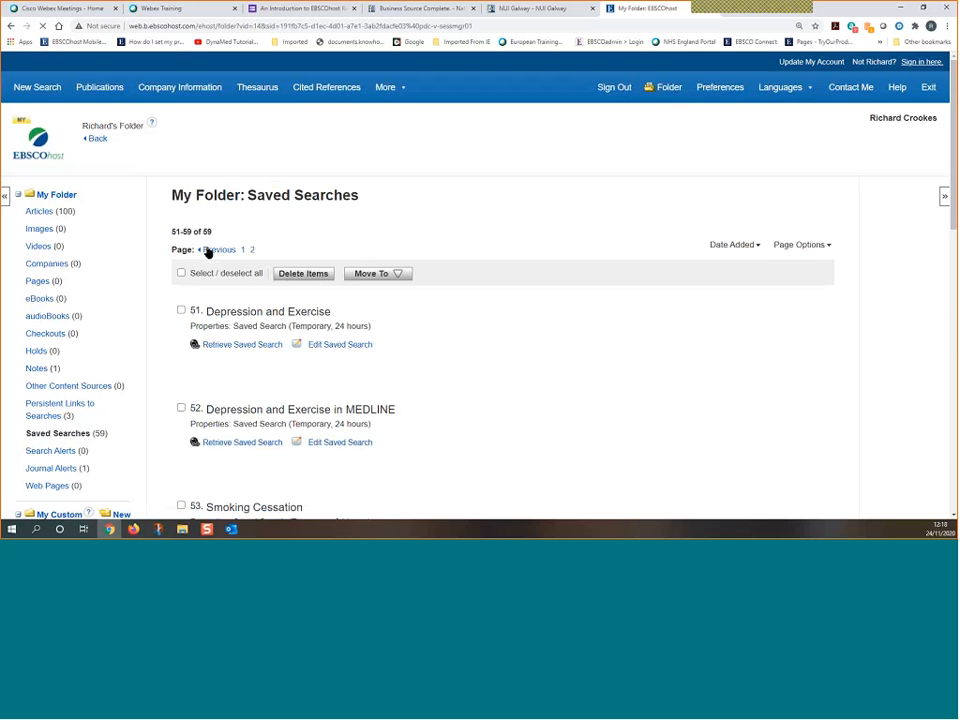
{"action": "scroll", "coordinate": [501, 394], "scroll_direction": "down", "scroll_amount": 7}
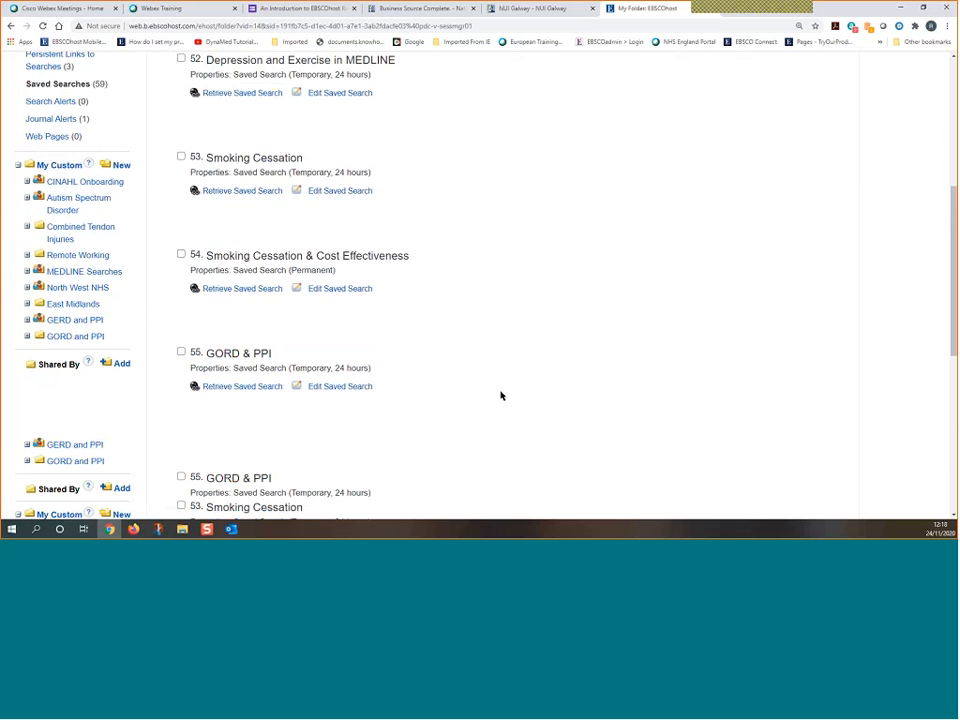
{"action": "scroll", "coordinate": [501, 395], "scroll_direction": "down", "scroll_amount": 5}
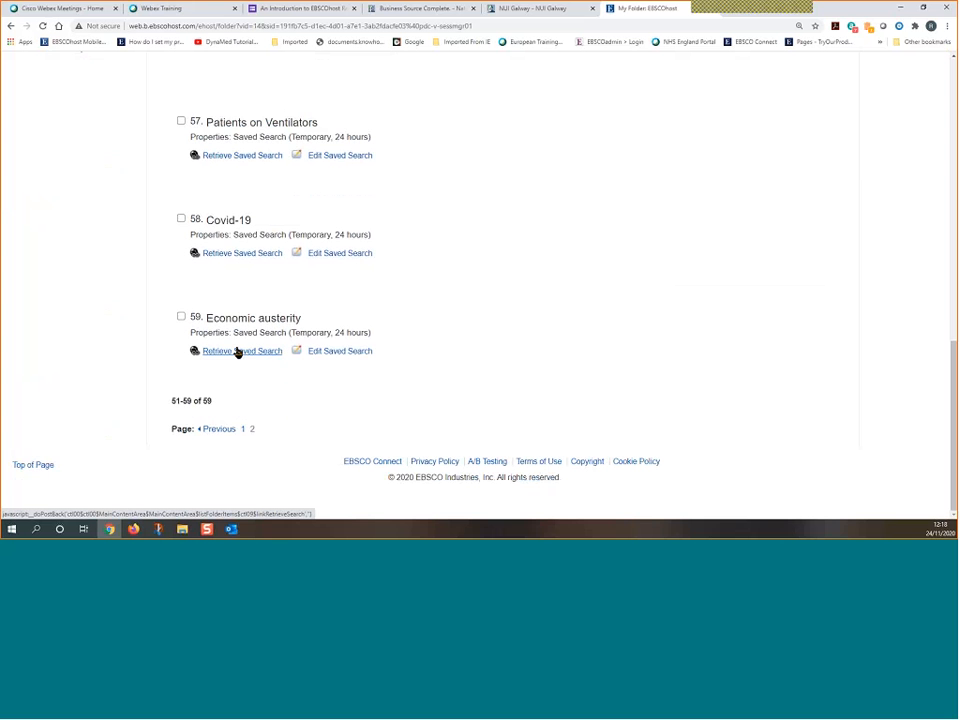
{"action": "scroll", "coordinate": [501, 406], "scroll_direction": "up", "scroll_amount": 5}
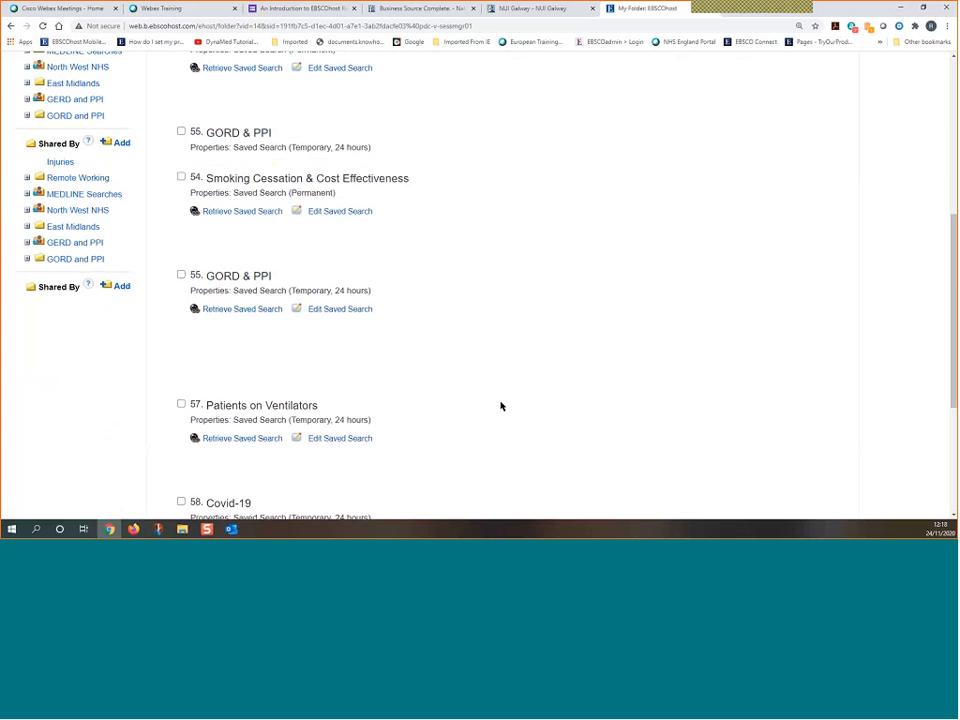
{"action": "scroll", "coordinate": [501, 406], "scroll_direction": "up", "scroll_amount": 3}
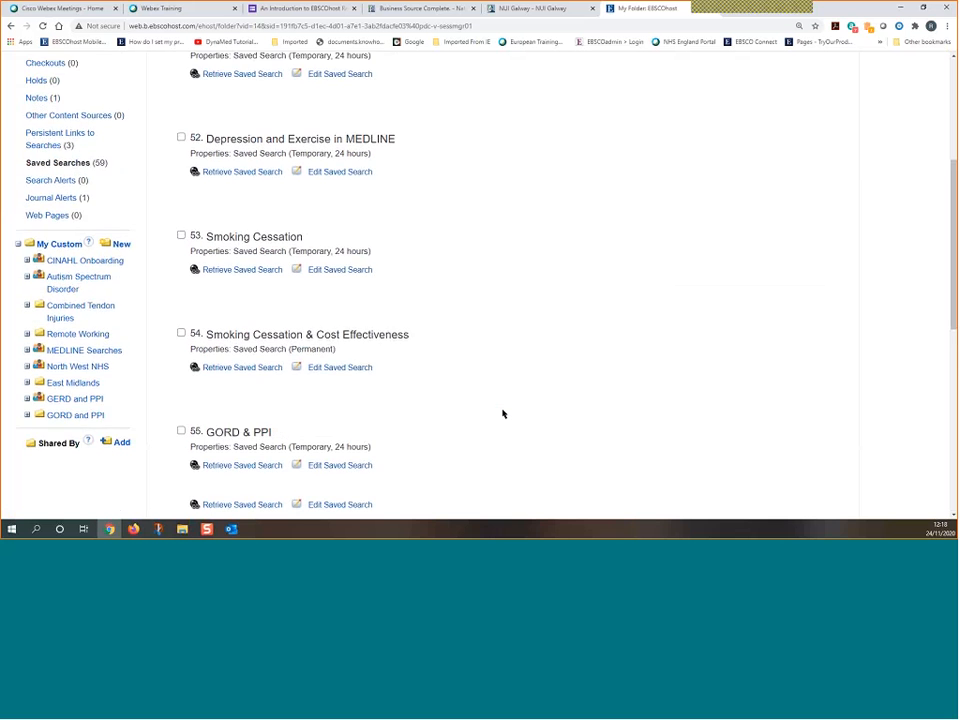
{"action": "scroll", "coordinate": [503, 413], "scroll_direction": "up", "scroll_amount": 1}
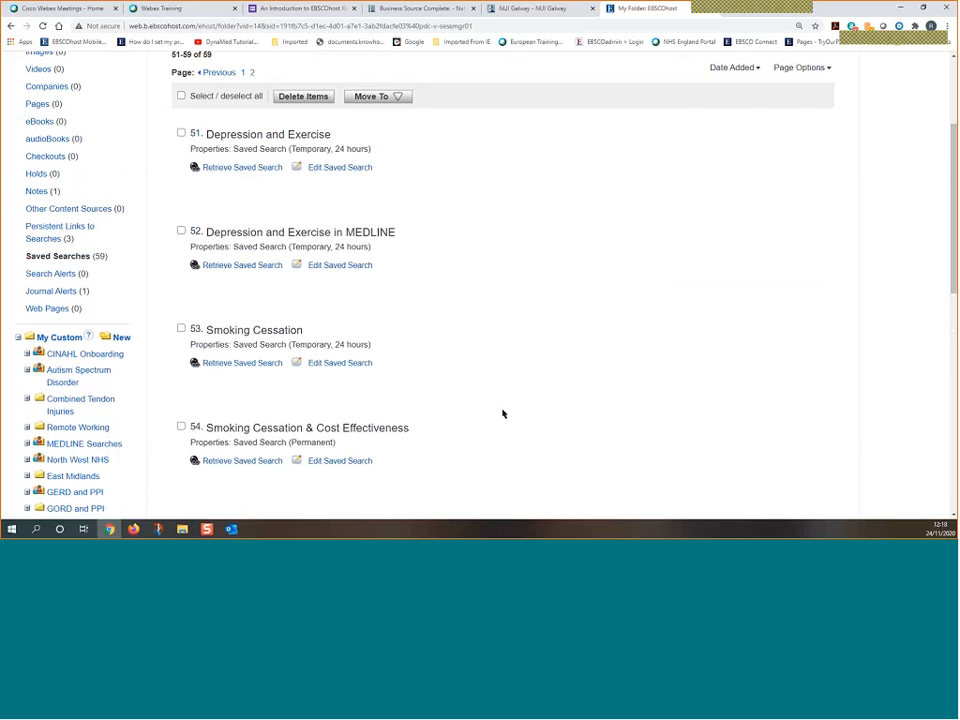
Expand the Remote Working custom folder and examine the kinds of items stored in it
{"action": "scroll", "coordinate": [503, 413], "scroll_direction": "down", "scroll_amount": 2}
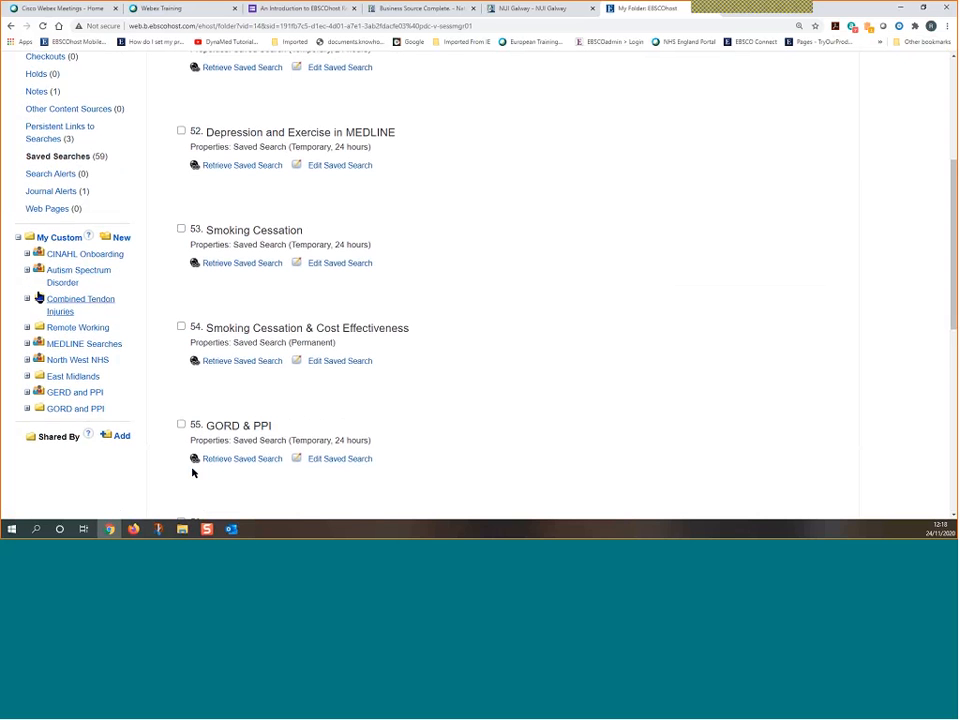
{"action": "scroll", "coordinate": [38, 298], "scroll_direction": "down", "scroll_amount": 1}
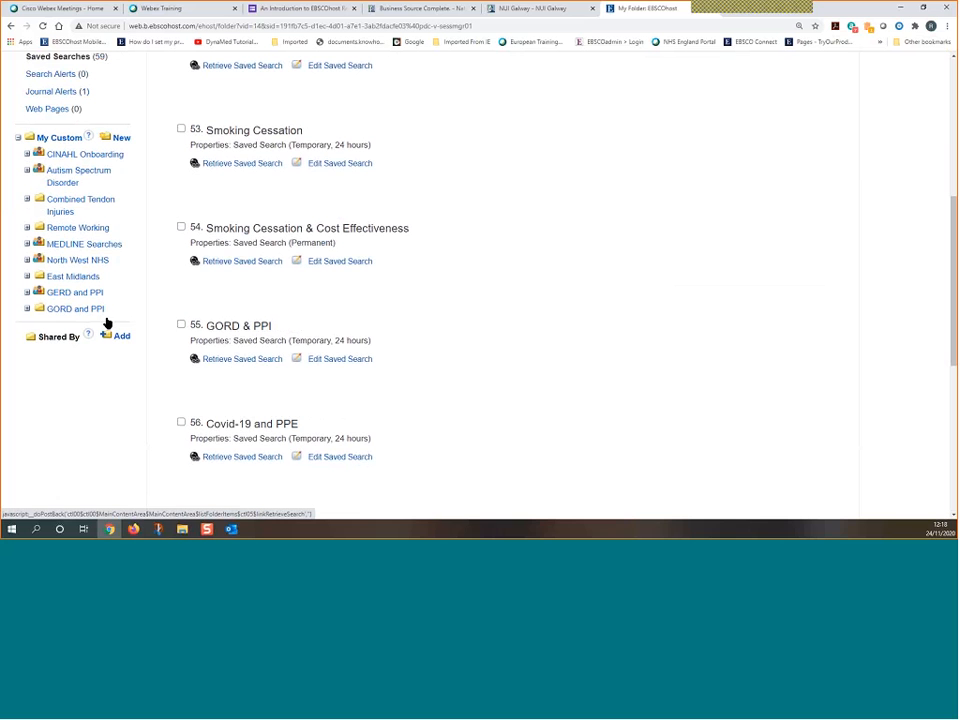
{"action": "left_click", "coordinate": [27, 227]}
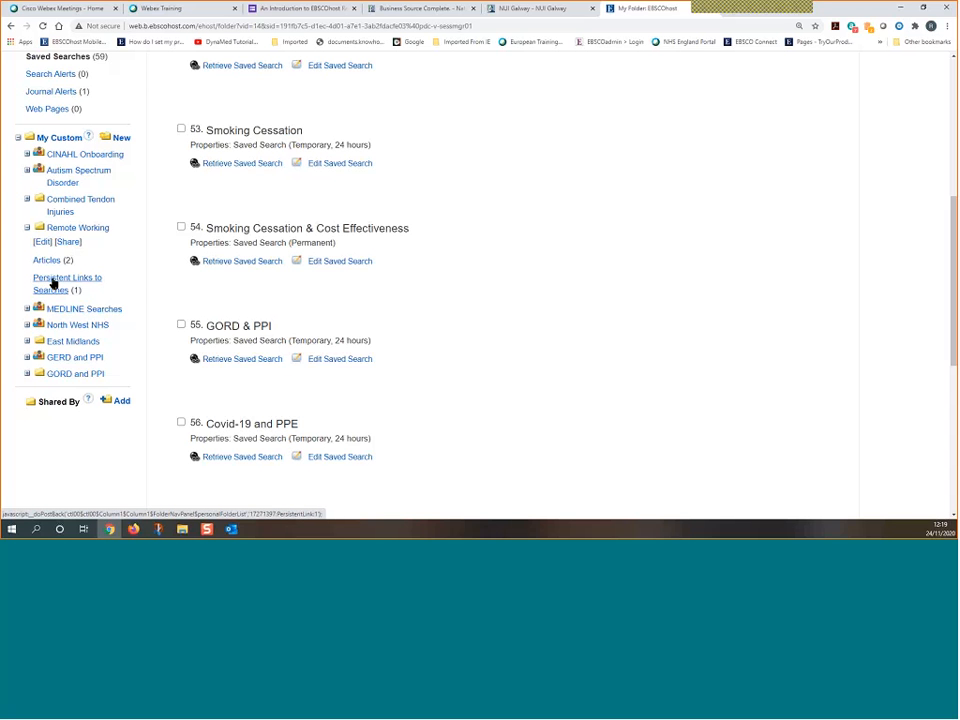
{"action": "left_click", "coordinate": [53, 284]}
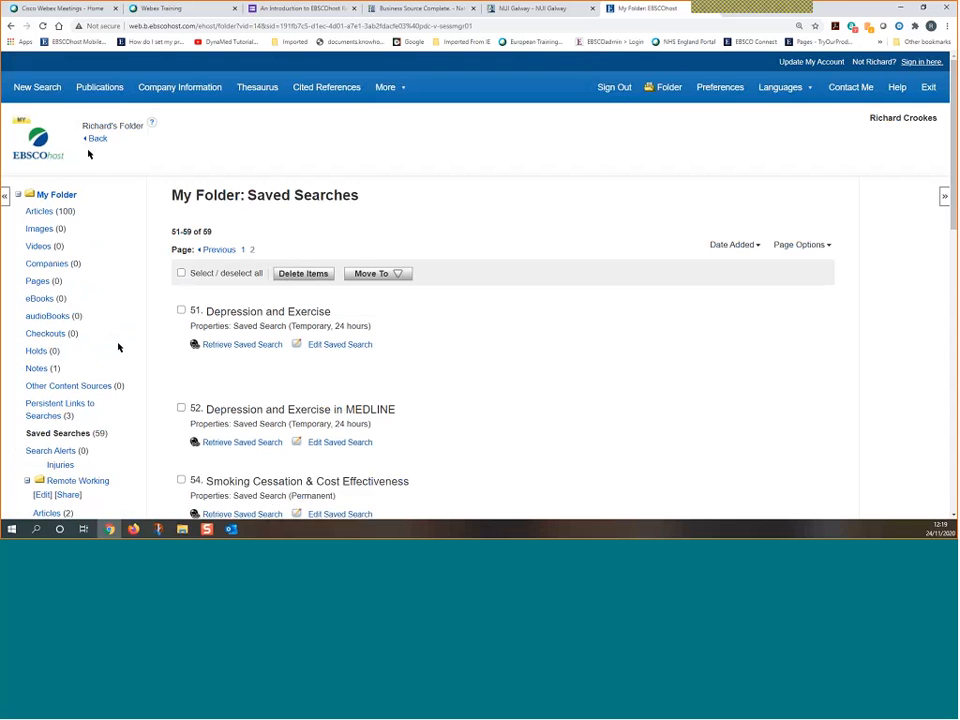
Return to the austerity results and add the DE "AUSTERITY (Economics)" search to the folder from the sharing options
{"action": "left_click", "coordinate": [97, 141]}
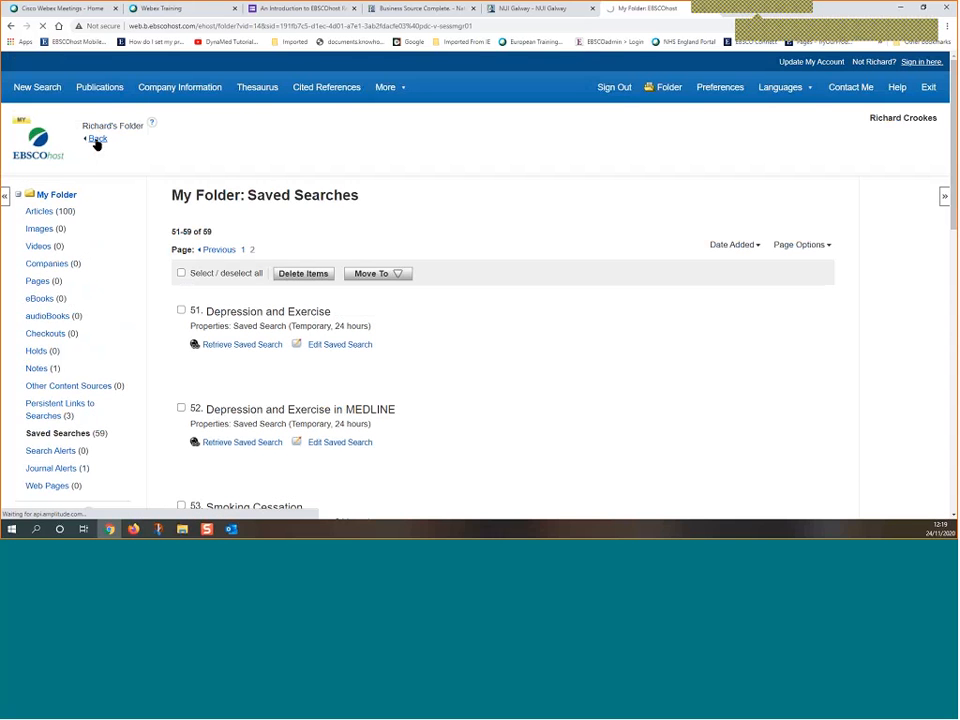
{"action": "scroll", "coordinate": [346, 308], "scroll_direction": "down", "scroll_amount": 2}
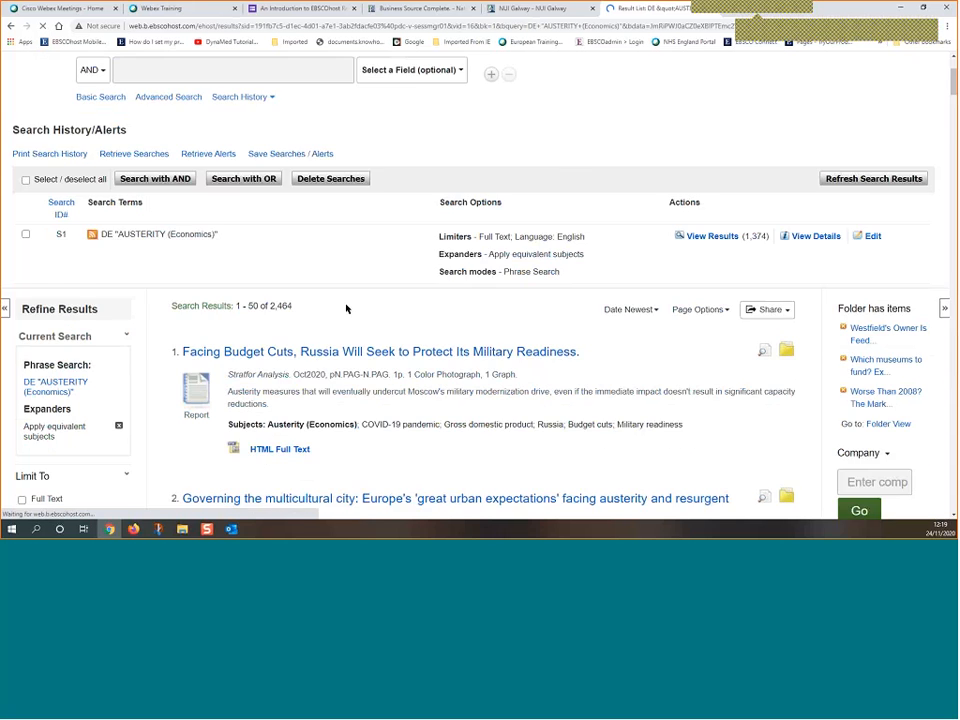
{"action": "scroll", "coordinate": [346, 308], "scroll_direction": "down", "scroll_amount": 2}
{"action": "left_click", "coordinate": [767, 159]}
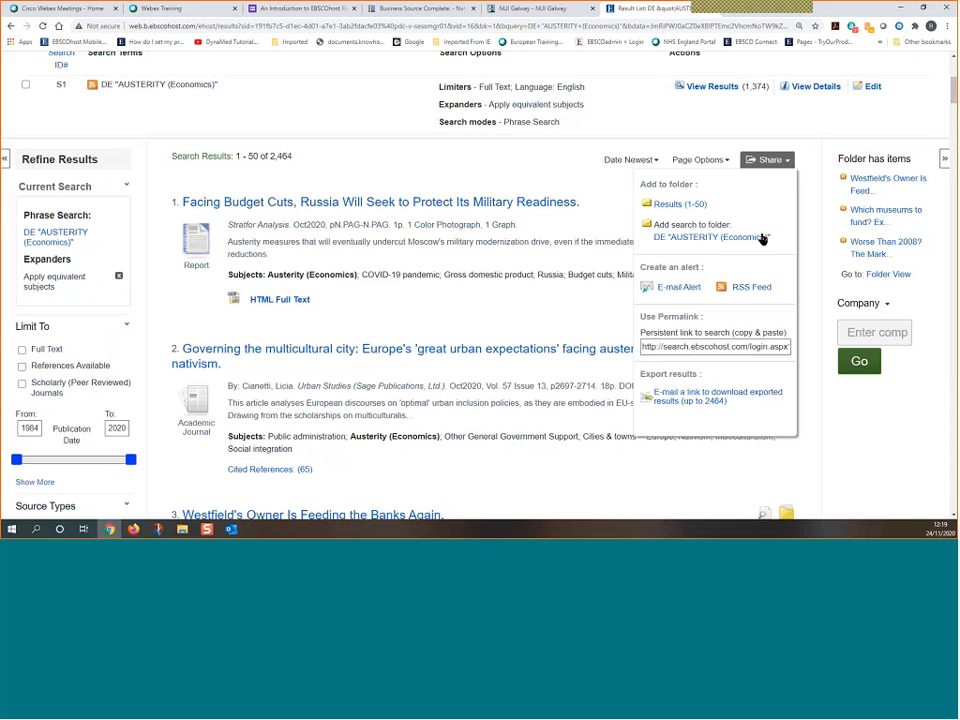
{"action": "left_click", "coordinate": [698, 240]}
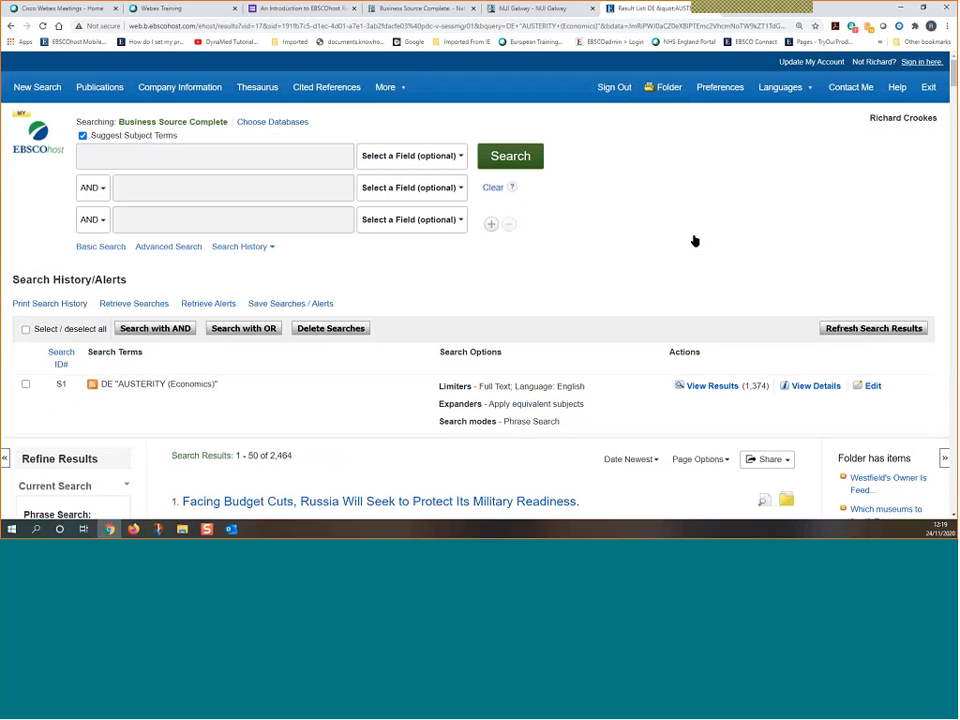
Open the folder's persistent links to searches, tick the DE "AUSTERITY (Economics)" entry and highlight its full URL
{"action": "left_click", "coordinate": [670, 88]}
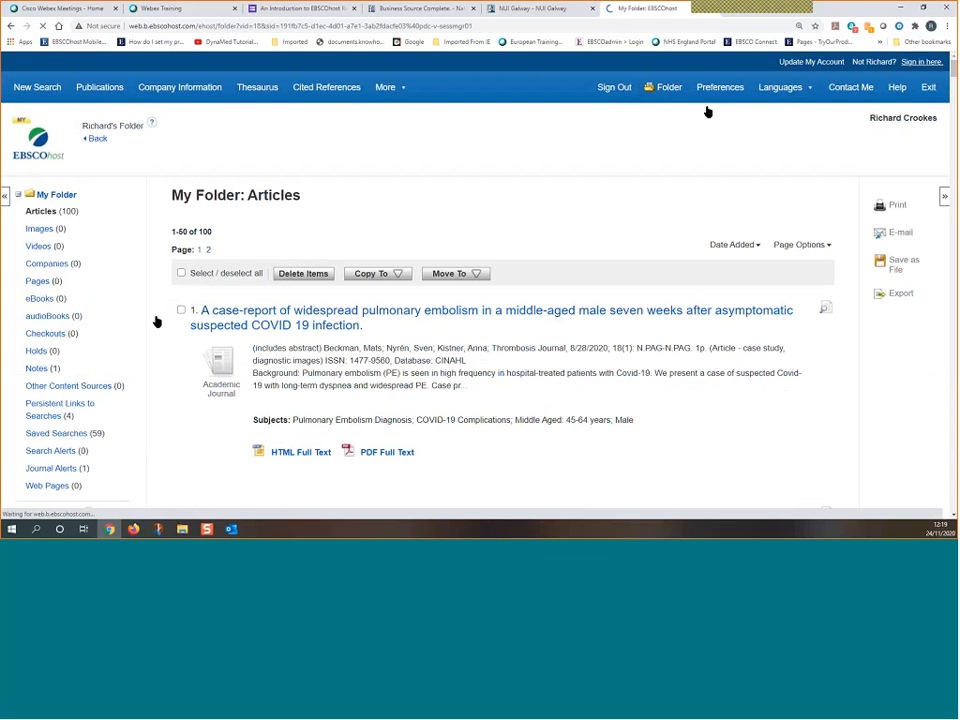
{"action": "left_click", "coordinate": [48, 410]}
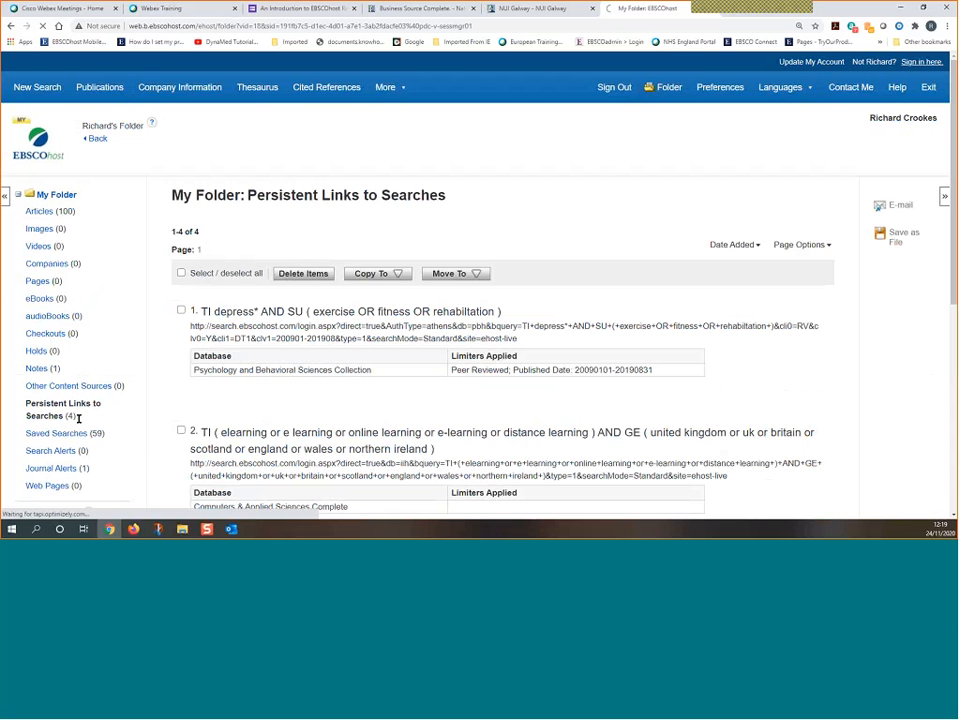
{"action": "scroll", "coordinate": [156, 381], "scroll_direction": "down", "scroll_amount": 6}
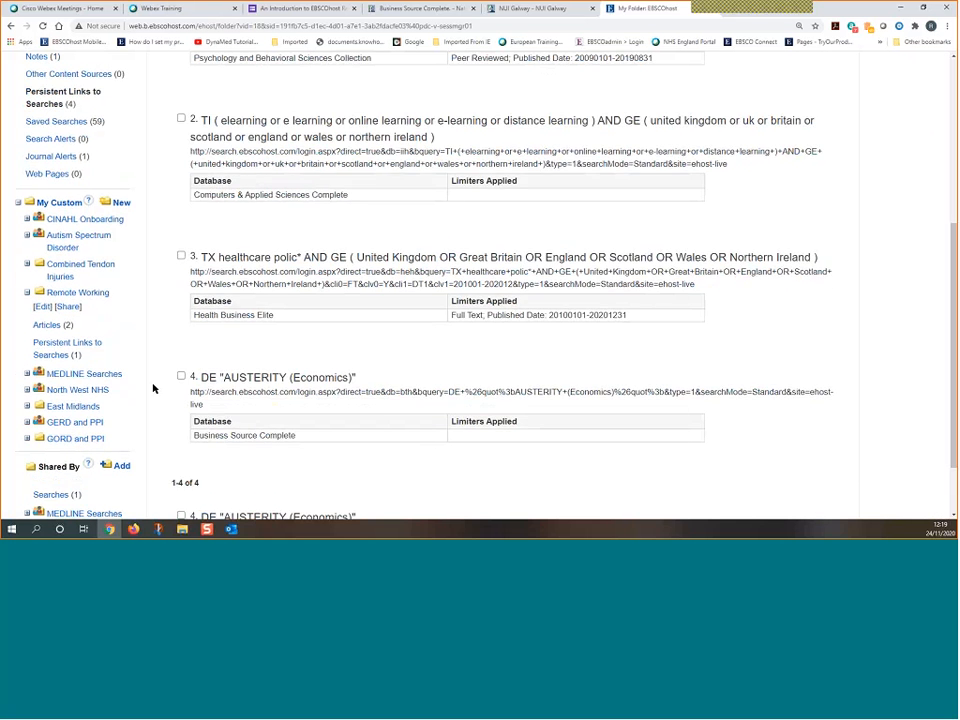
{"action": "left_click", "coordinate": [181, 294]}
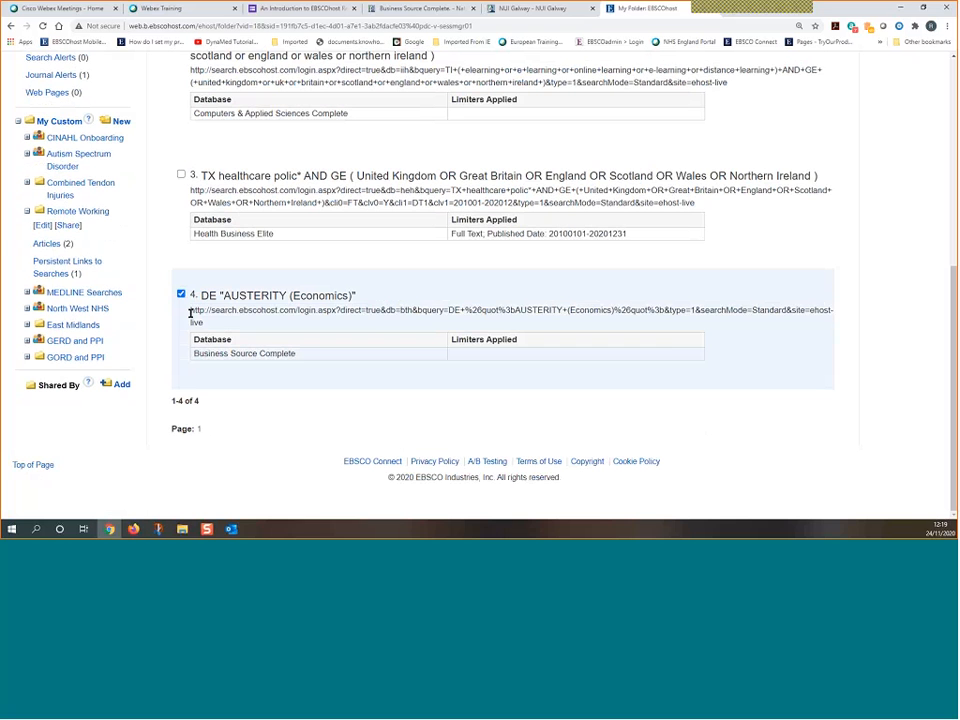
{"action": "left_click_drag", "start_coordinate": [190, 313], "coordinate": [212, 321]}
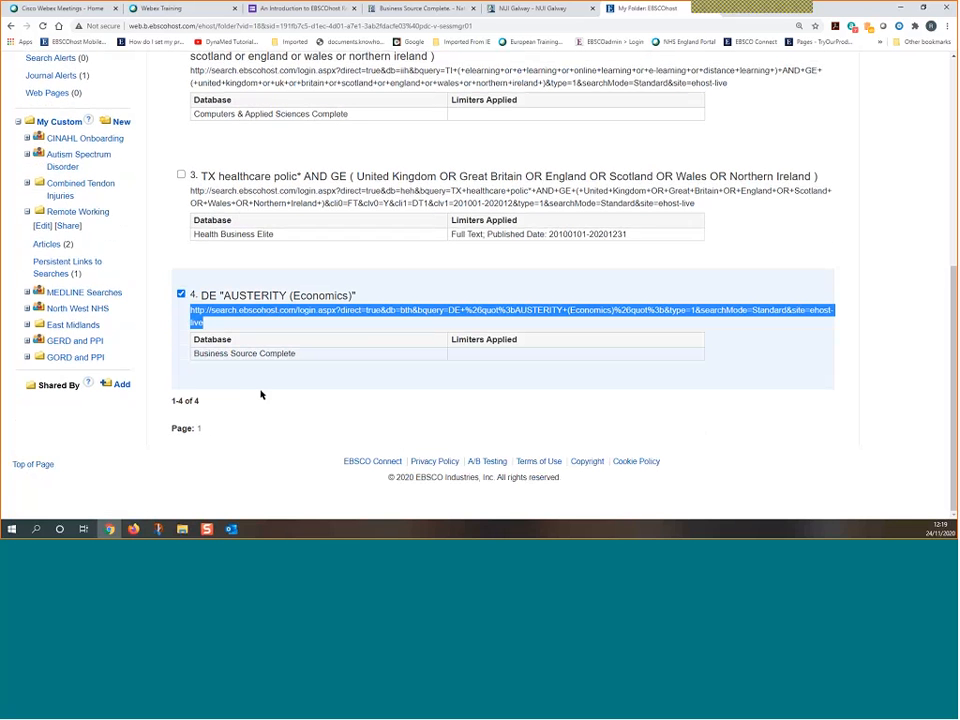
Leave the folder's persistent links and return to the DE "AUSTERITY (Economics)" search results
{"action": "scroll", "coordinate": [261, 394], "scroll_direction": "up", "scroll_amount": 1}
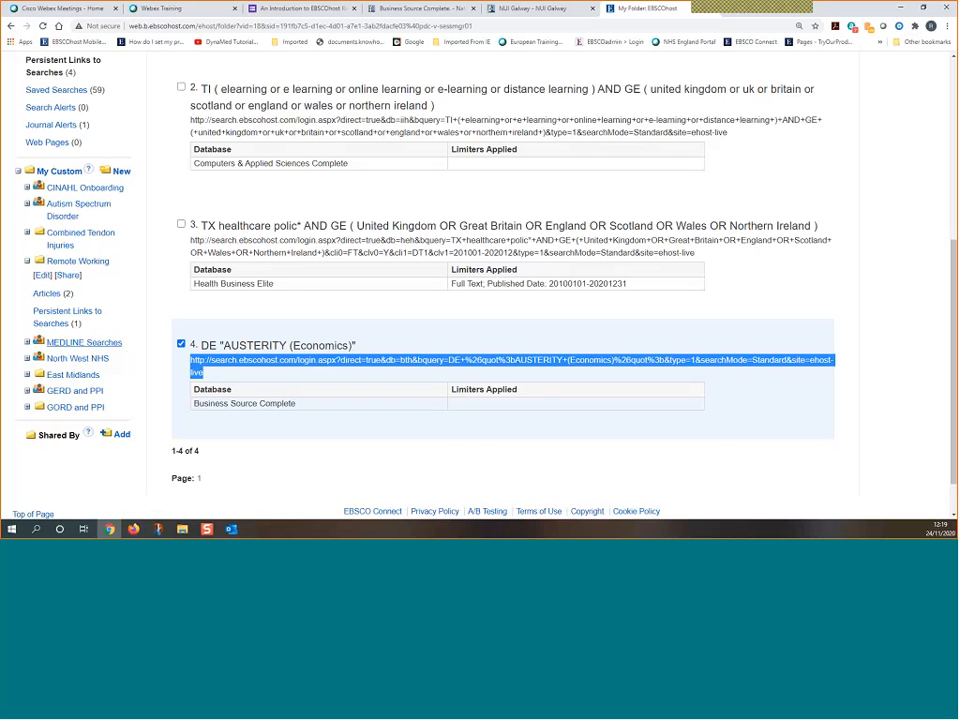
{"action": "scroll", "coordinate": [230, 410], "scroll_direction": "up", "scroll_amount": 4}
{"action": "scroll", "coordinate": [230, 410], "scroll_direction": "up", "scroll_amount": 3}
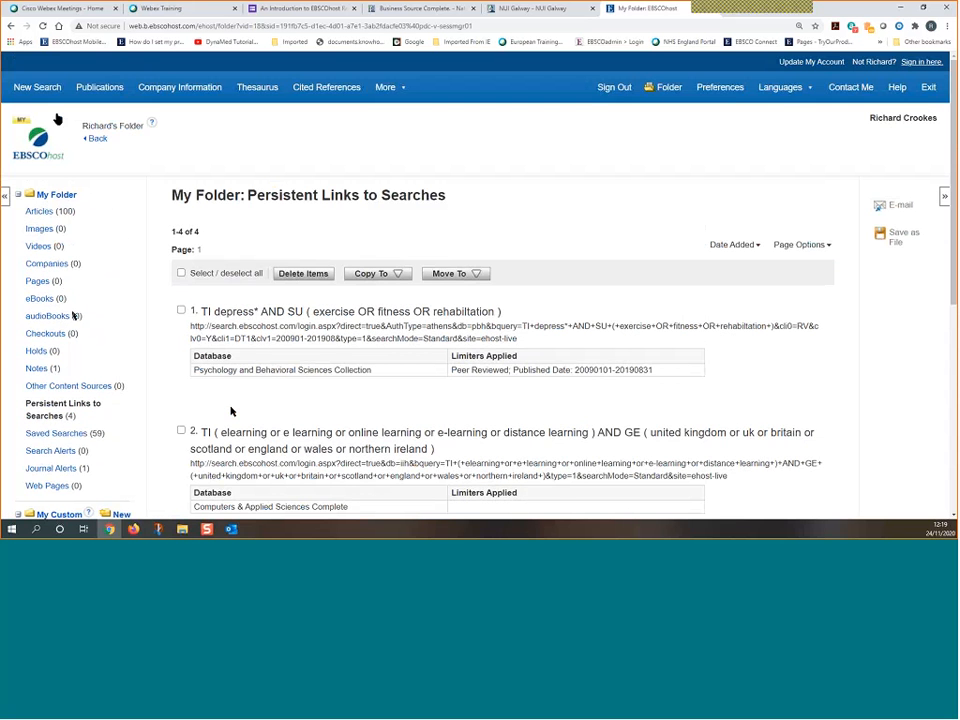
{"action": "left_click", "coordinate": [97, 141]}
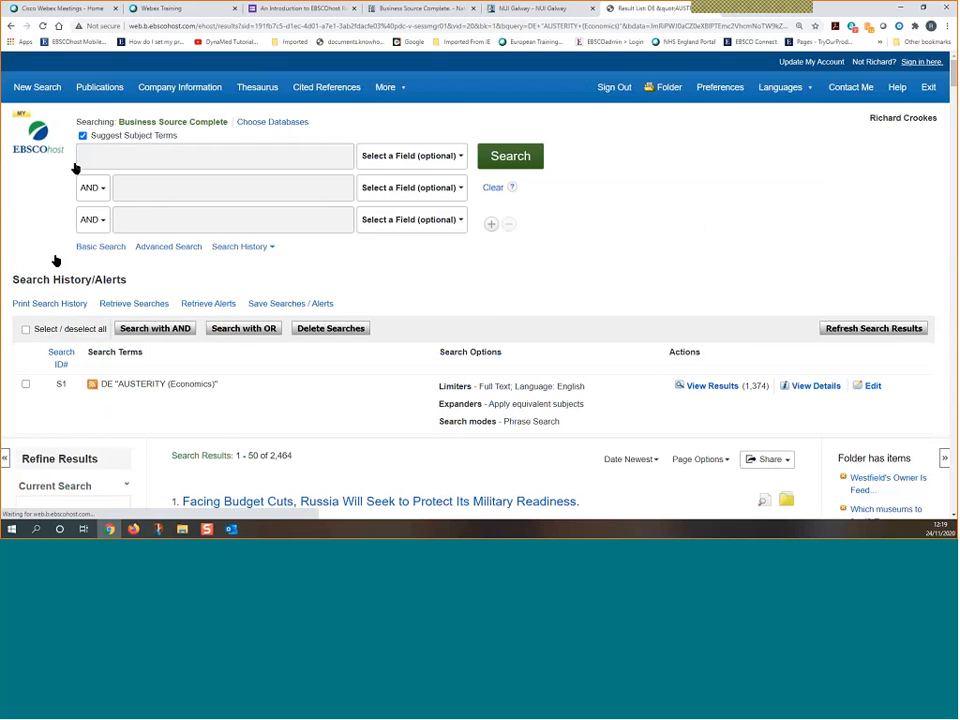
{"action": "scroll", "coordinate": [253, 321], "scroll_direction": "down", "scroll_amount": 3}
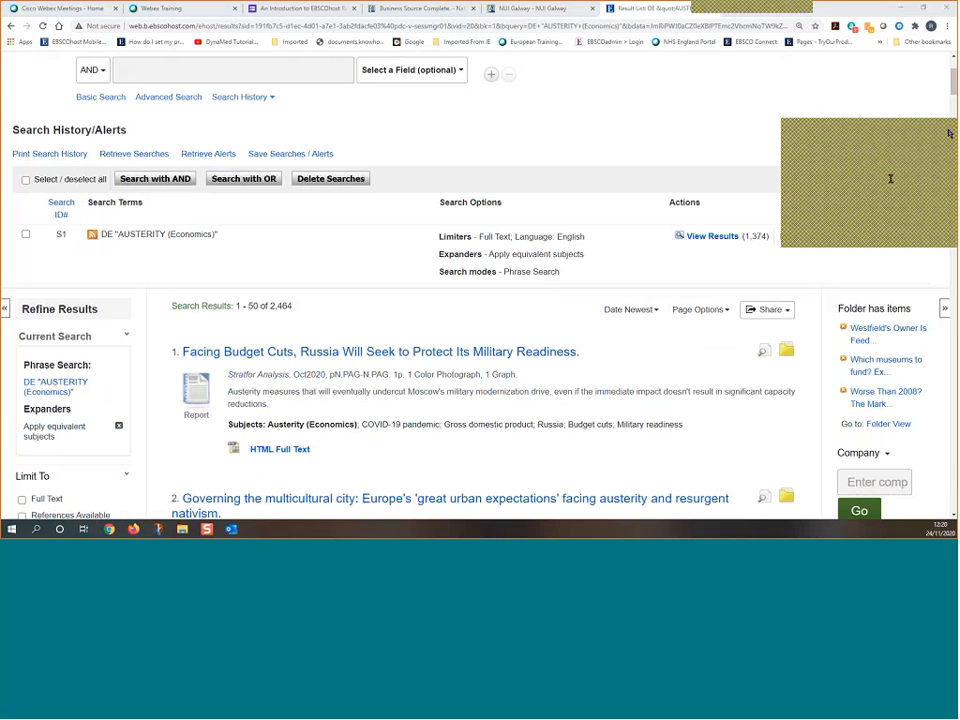
{"action": "scroll", "coordinate": [690, 110], "scroll_direction": "up", "scroll_amount": 2}
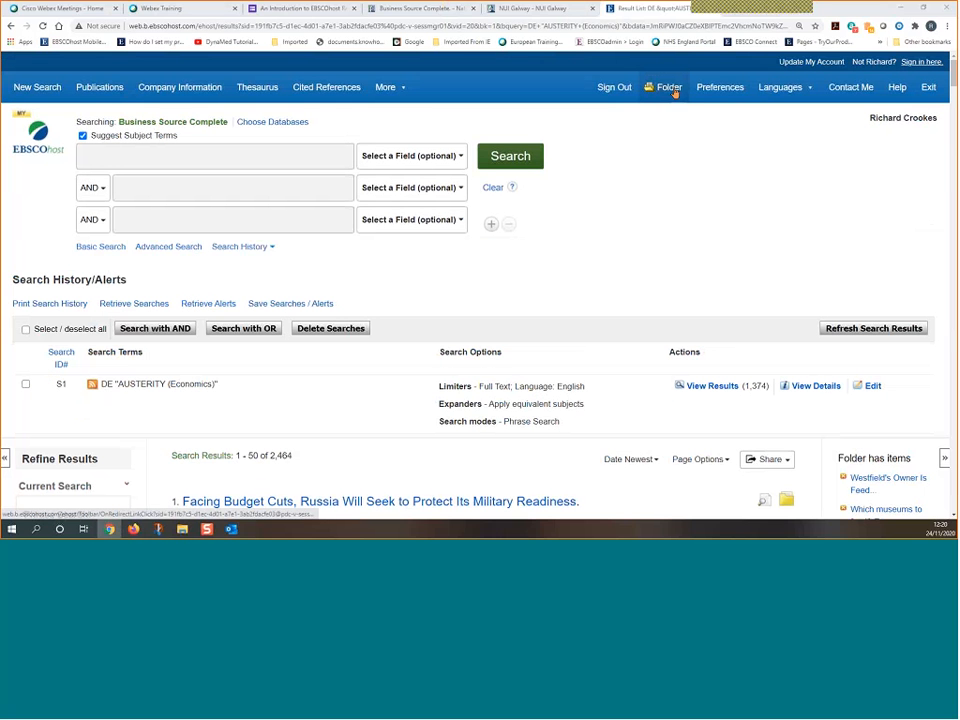
Open the articles saved in the folder, select all the listed items and bring up their export options
{"action": "left_click", "coordinate": [669, 88]}
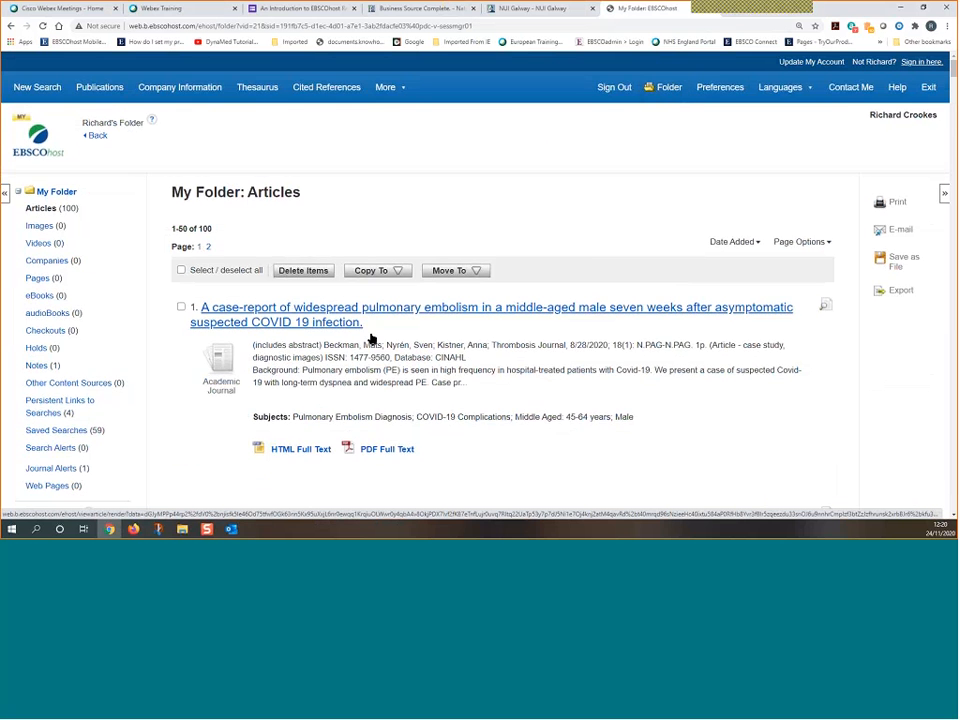
{"action": "scroll", "coordinate": [300, 270], "scroll_direction": "down", "scroll_amount": 2}
{"action": "left_click", "coordinate": [181, 174]}
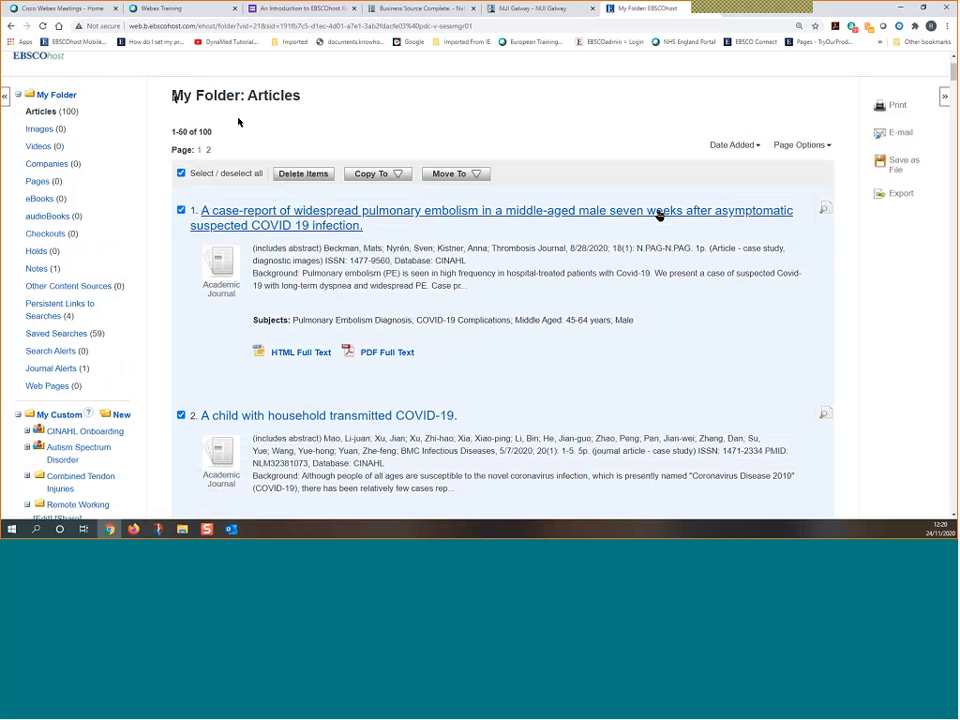
{"action": "left_click", "coordinate": [902, 194]}
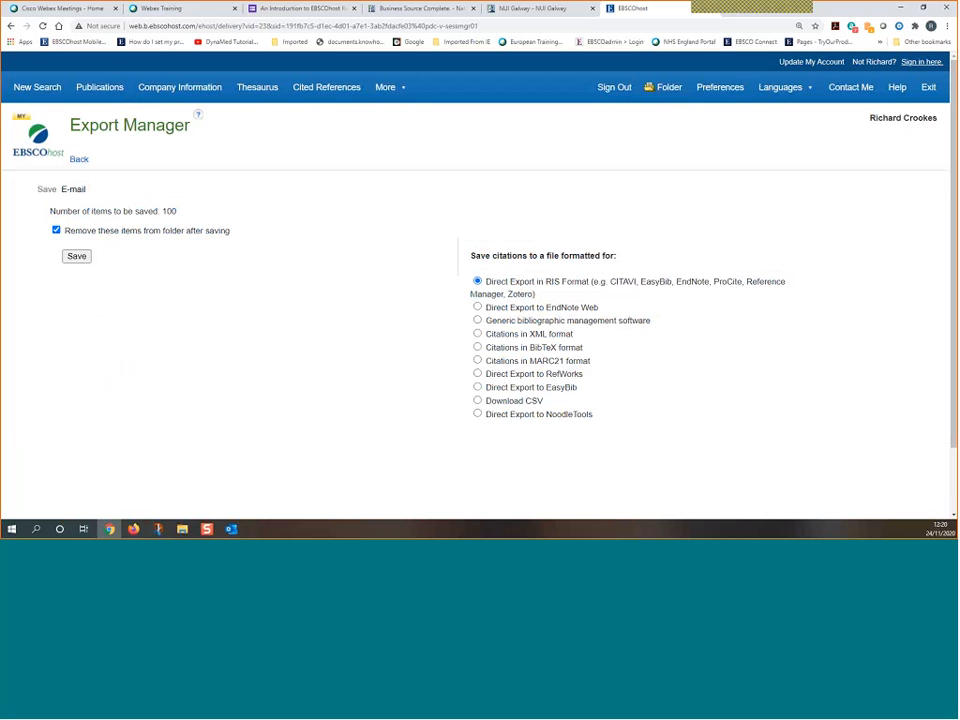
Save the selected citations with Direct Export in RIS Format, keeping the option to remove the items from the folder after saving
{"action": "double_click", "coordinate": [678, 284]}
{"action": "scroll", "coordinate": [675, 336], "scroll_direction": "down", "scroll_amount": 1}
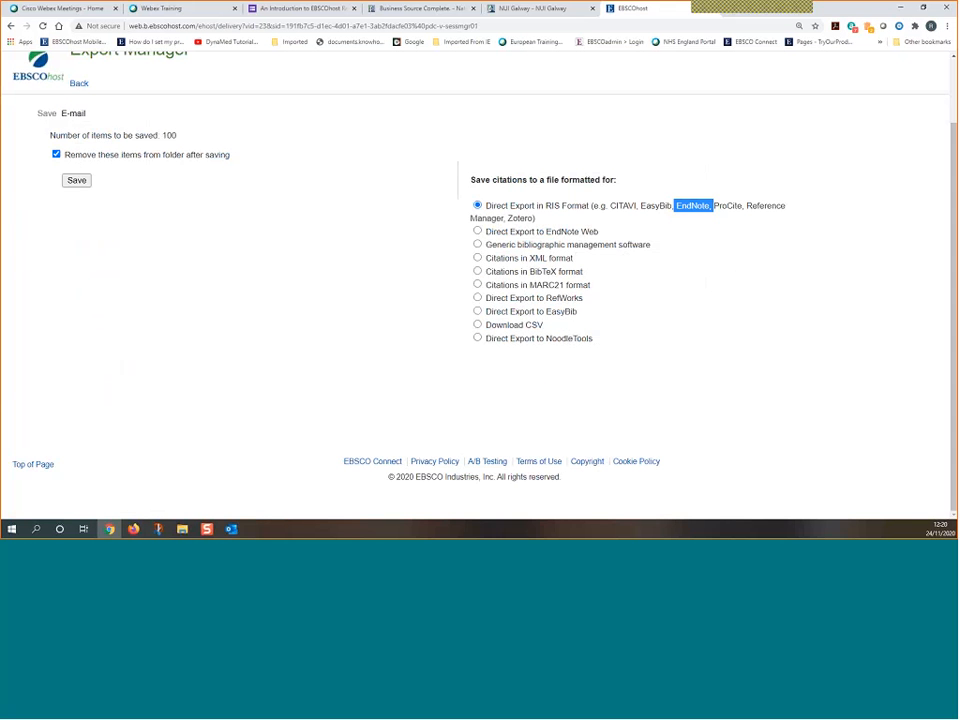
{"action": "left_click", "coordinate": [478, 233]}
{"action": "left_click", "coordinate": [477, 207]}
{"action": "left_click", "coordinate": [77, 181]}
{"action": "scroll", "coordinate": [403, 332], "scroll_direction": "up", "scroll_amount": 2}
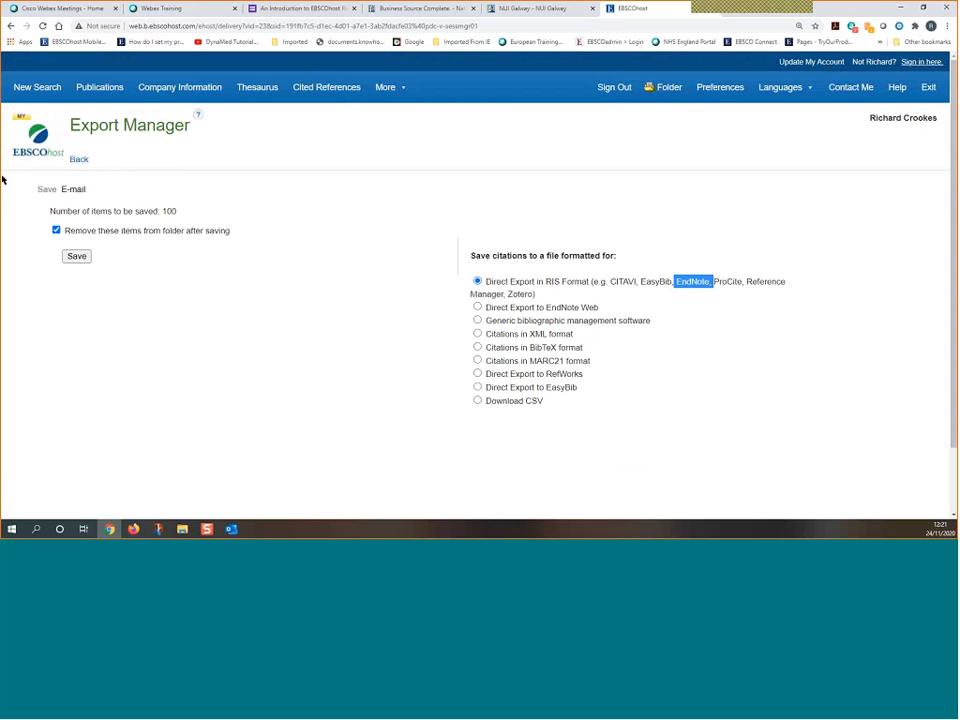
Check the folder's articles after the export, return to the austerity results and look at the add-to-folder option beside the first result
{"action": "left_click", "coordinate": [78, 161]}
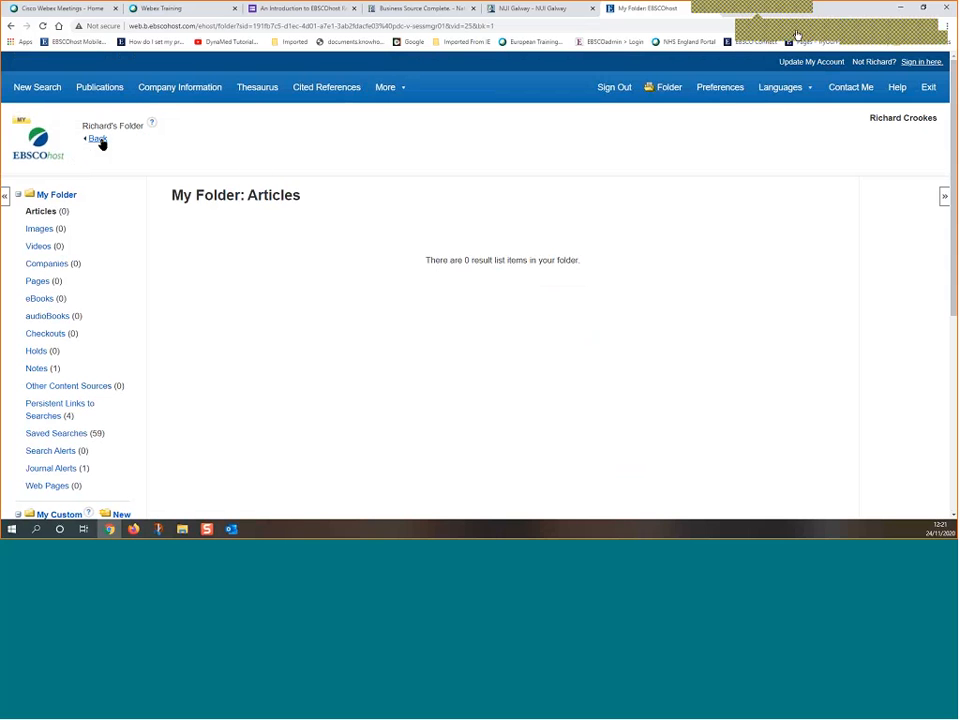
{"action": "left_click", "coordinate": [101, 142]}
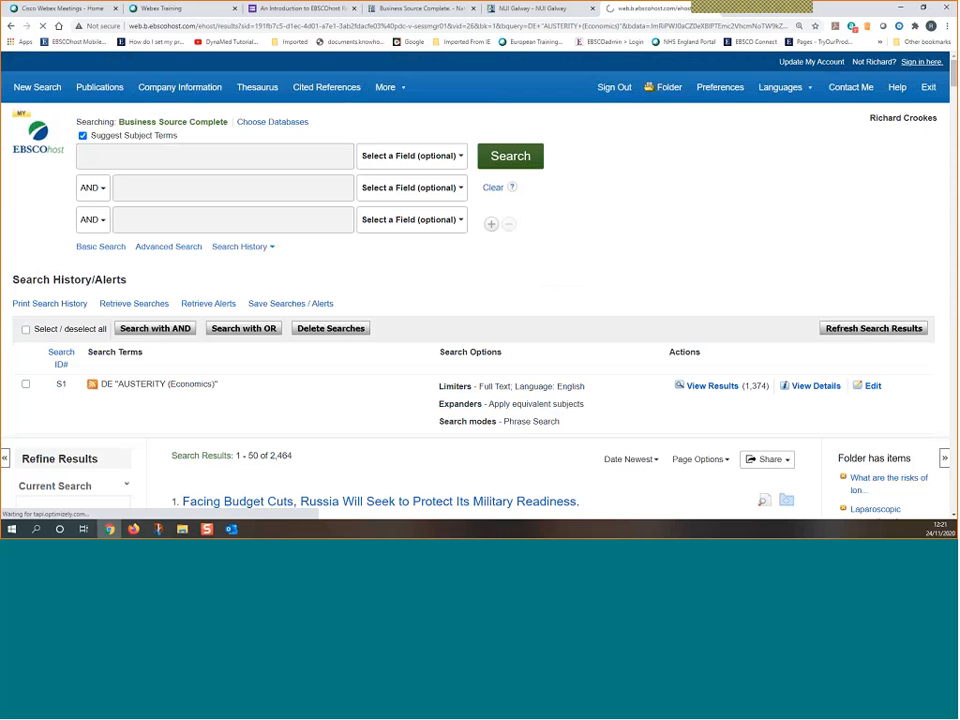
{"action": "scroll", "coordinate": [279, 302], "scroll_direction": "down", "scroll_amount": 5}
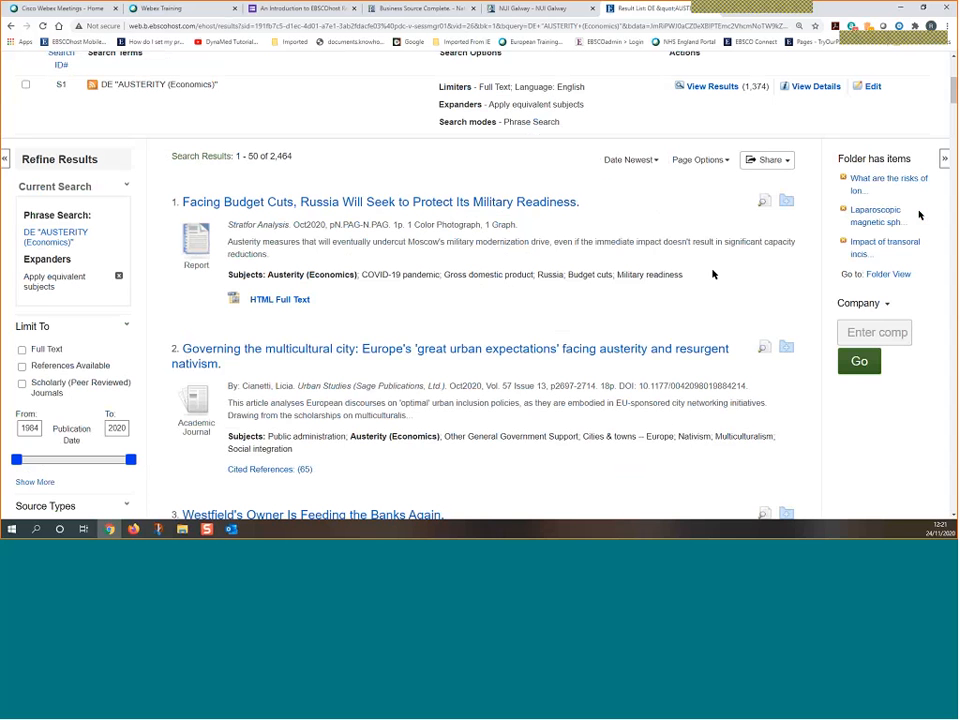
{"action": "scroll", "coordinate": [711, 277], "scroll_direction": "down", "scroll_amount": 1}
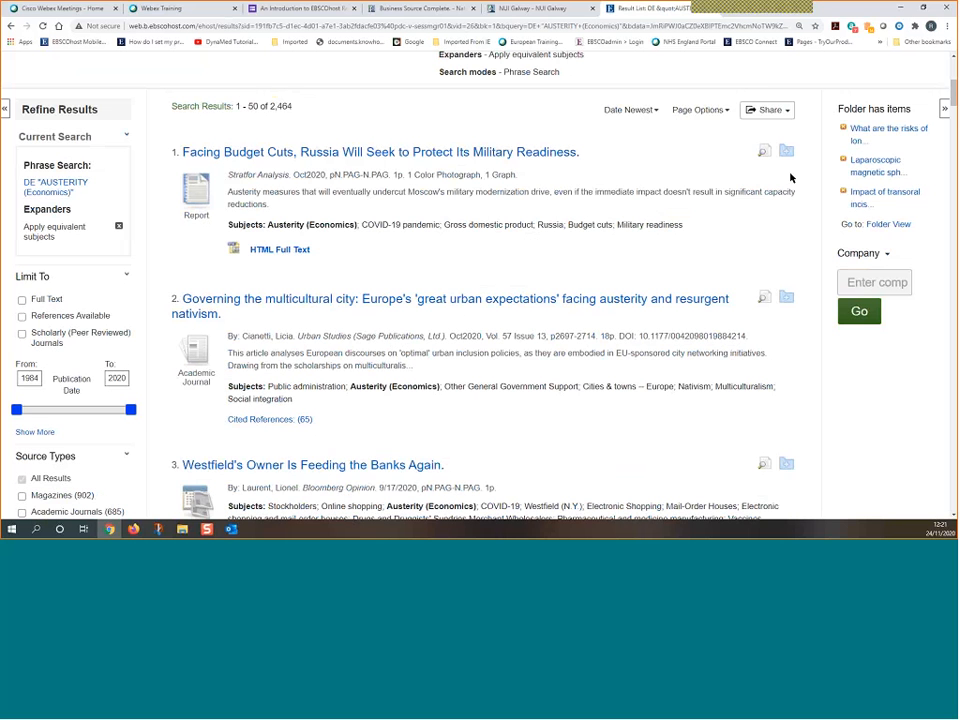
{"action": "mouse_move", "coordinate": [785, 154]}
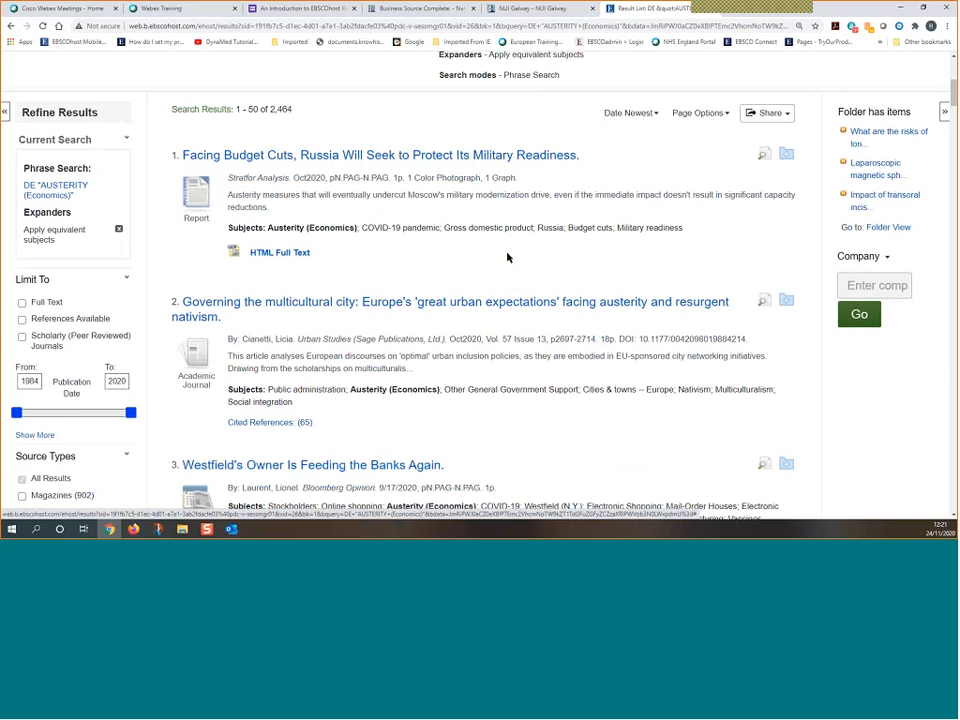
{"action": "scroll", "coordinate": [507, 257], "scroll_direction": "up", "scroll_amount": 5}
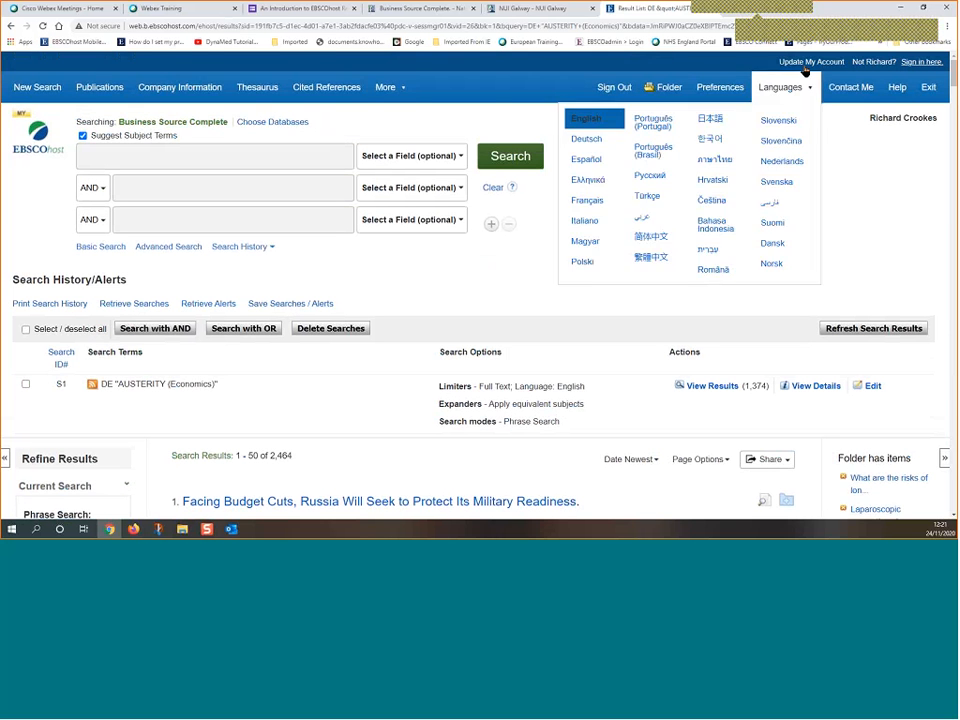